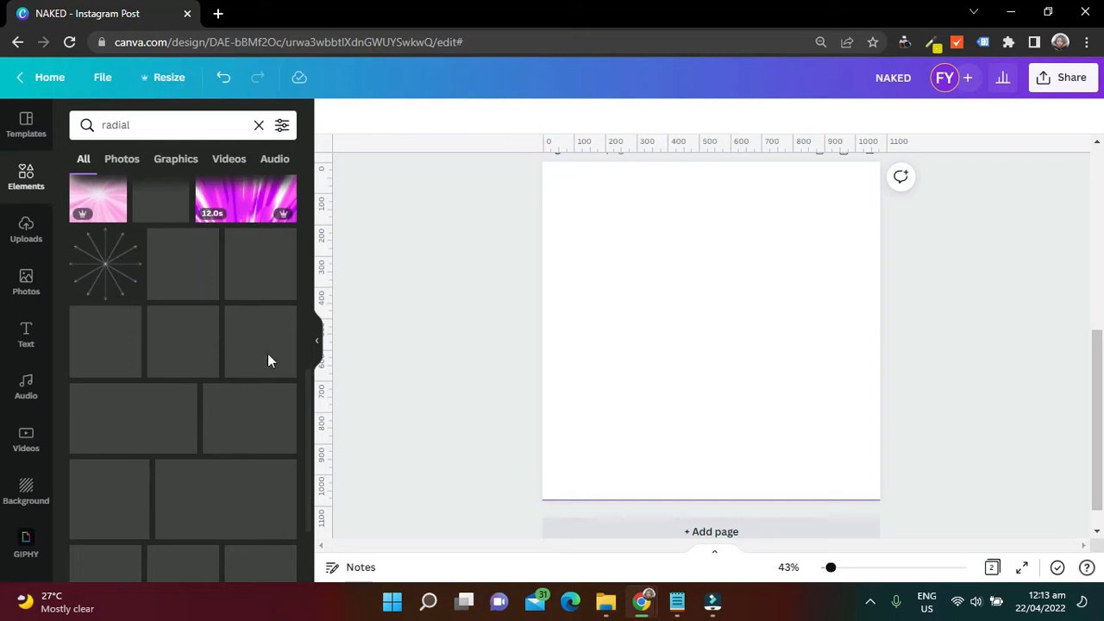
Browse the "radial" element results and add the light blue image with a white glowing centre to page 2
{"action": "scroll", "coordinate": [263, 421], "scroll_direction": "down", "scroll_amount": 2}
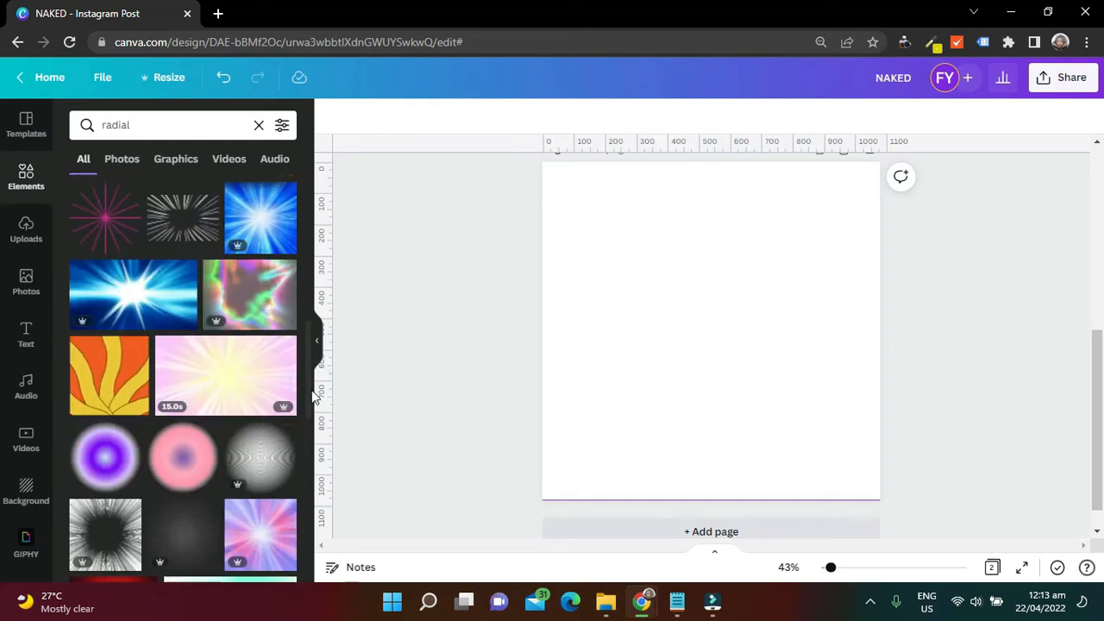
{"action": "left_click_drag", "start_coordinate": [311, 389], "coordinate": [302, 525]}
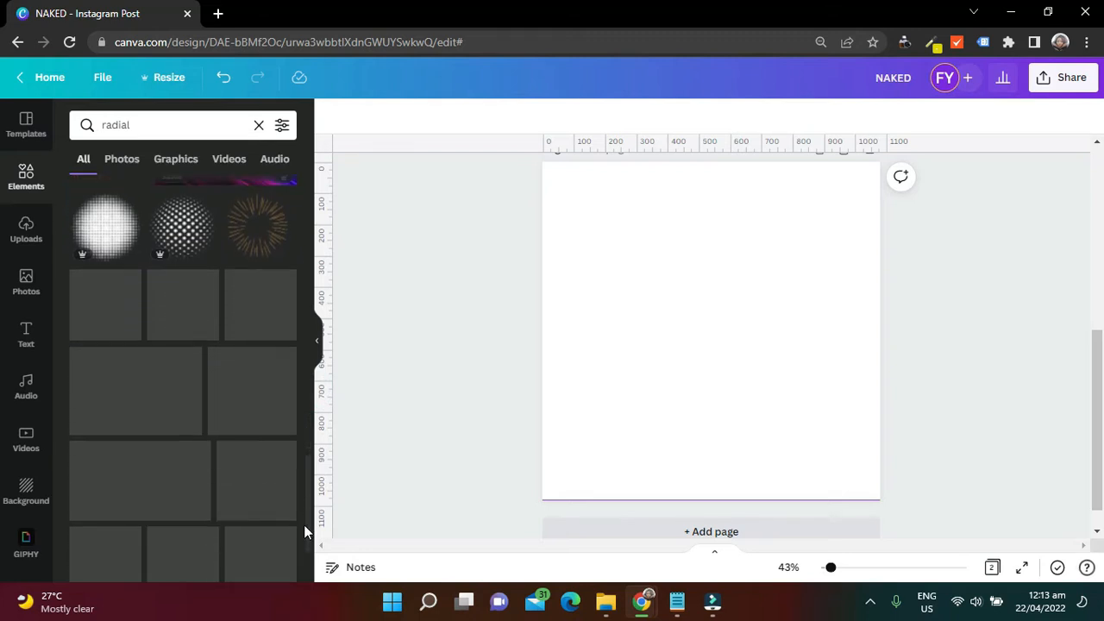
{"action": "scroll", "coordinate": [307, 492], "scroll_direction": "down", "scroll_amount": 3}
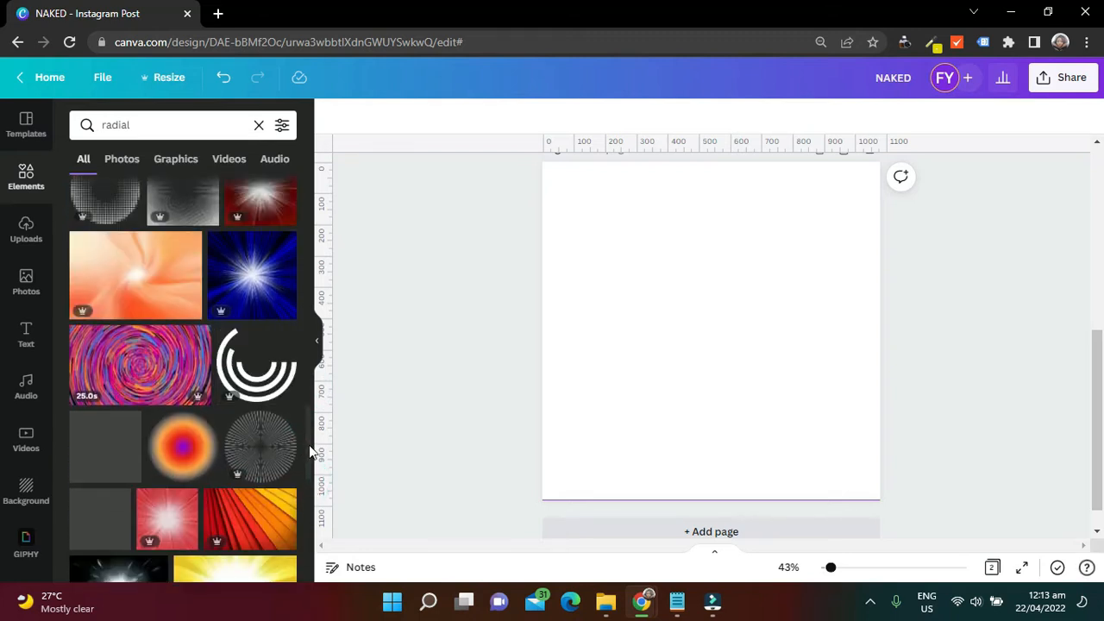
{"action": "left_click_drag", "start_coordinate": [307, 451], "coordinate": [303, 520]}
{"action": "scroll", "coordinate": [303, 520], "scroll_direction": "down", "scroll_amount": 10}
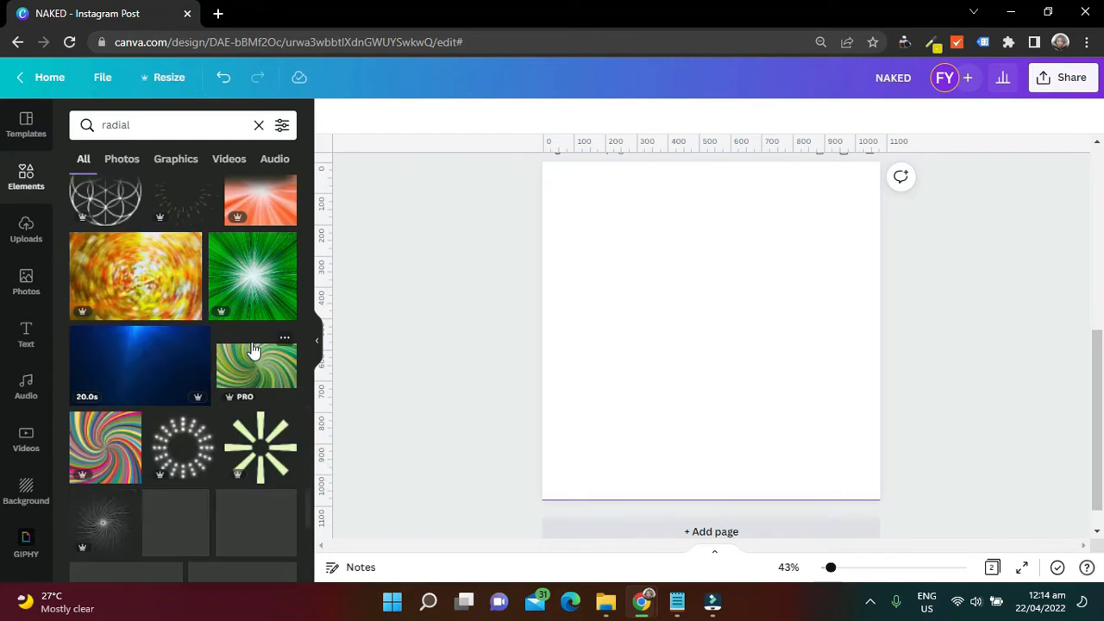
{"action": "scroll", "coordinate": [252, 351], "scroll_direction": "down", "scroll_amount": 5}
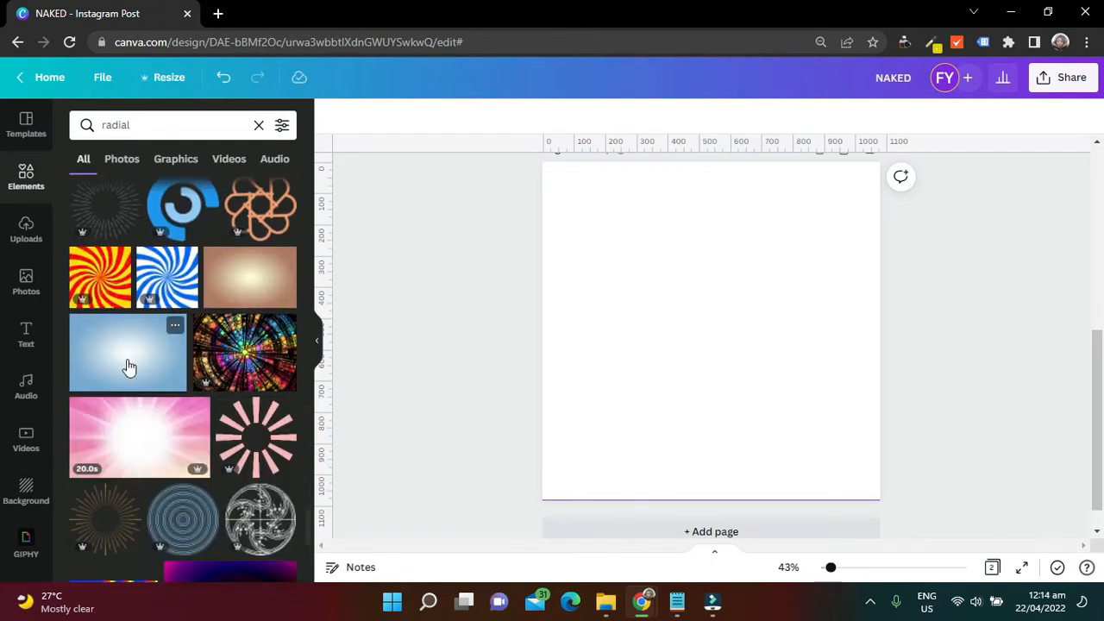
{"action": "left_click", "coordinate": [127, 367]}
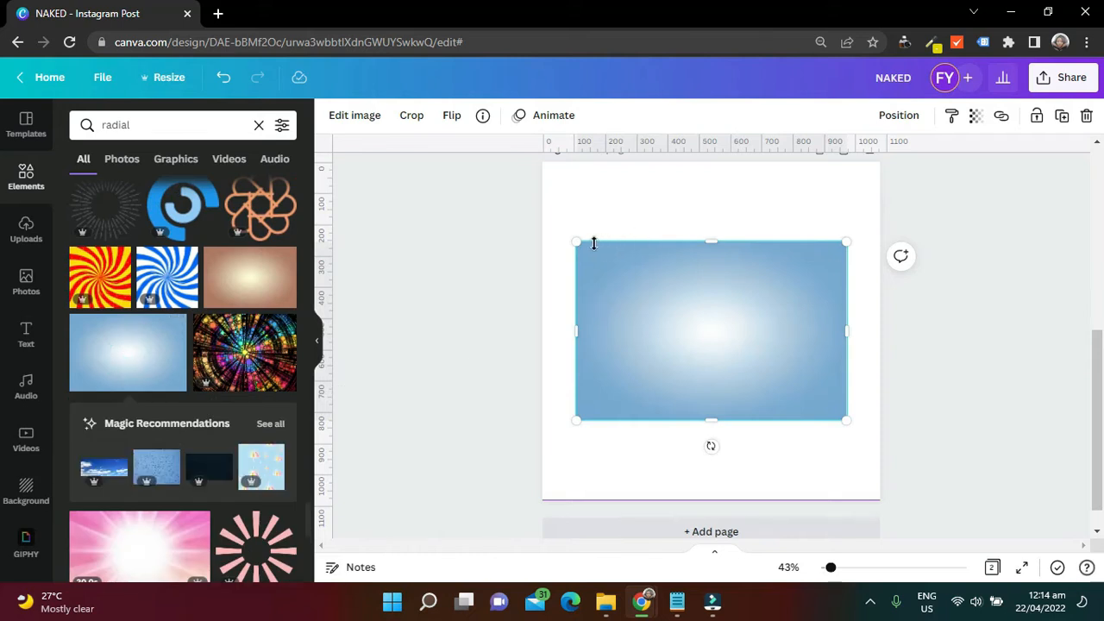
Stretch the blue radial gradient image past its four sides until it covers the whole of page 2
{"action": "left_click_drag", "start_coordinate": [710, 224], "coordinate": [709, 145]}
{"action": "left_click_drag", "start_coordinate": [577, 292], "coordinate": [537, 292]}
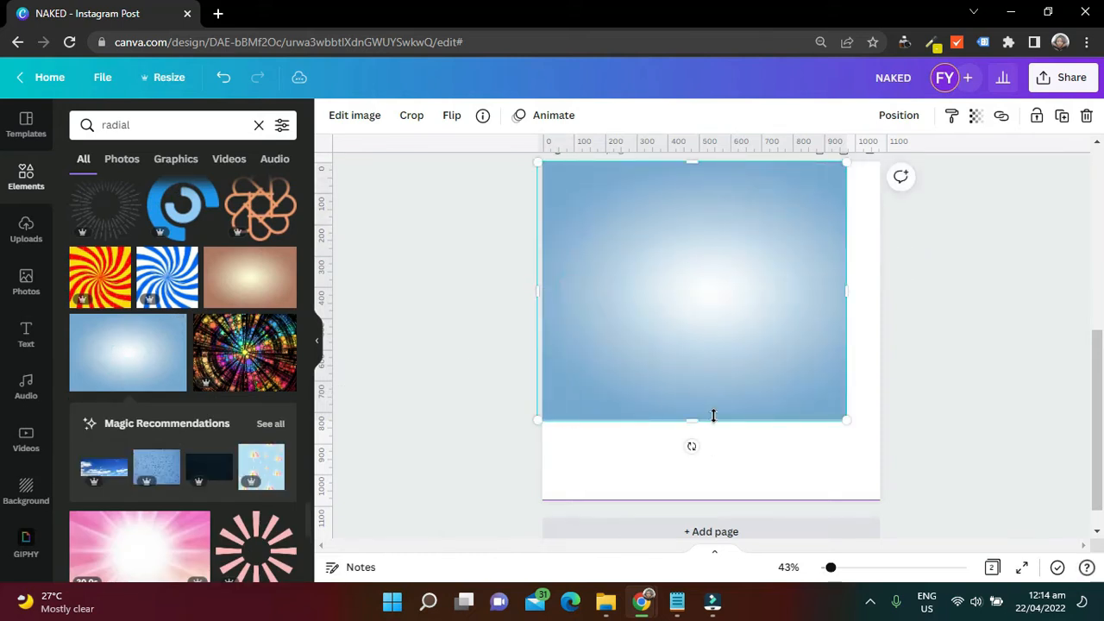
{"action": "left_click_drag", "start_coordinate": [691, 418], "coordinate": [710, 499]}
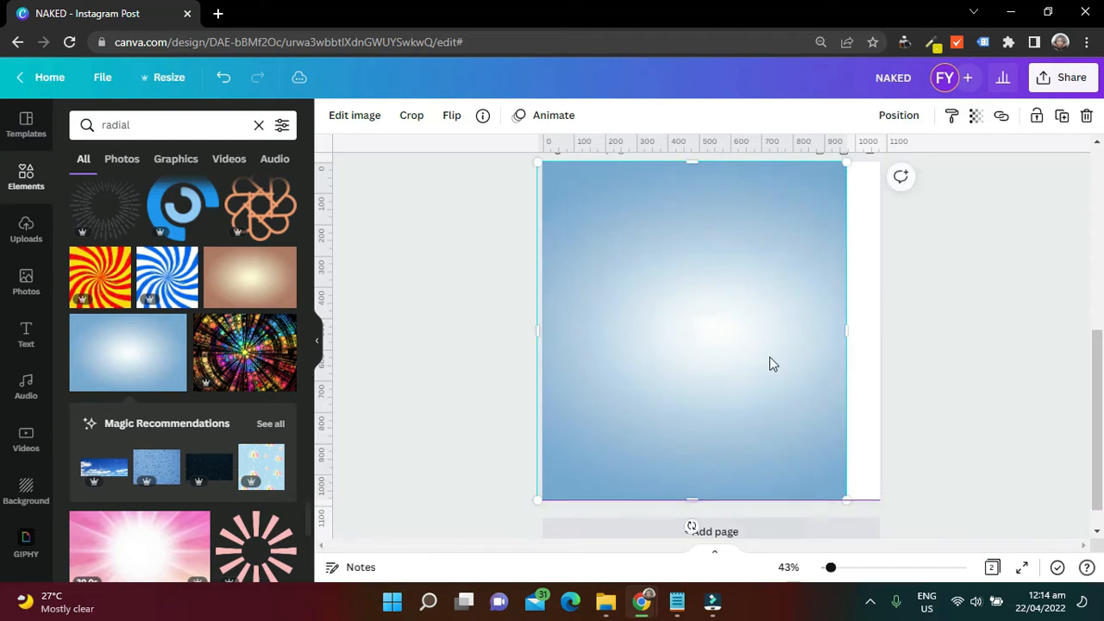
{"action": "left_click_drag", "start_coordinate": [862, 339], "coordinate": [891, 348]}
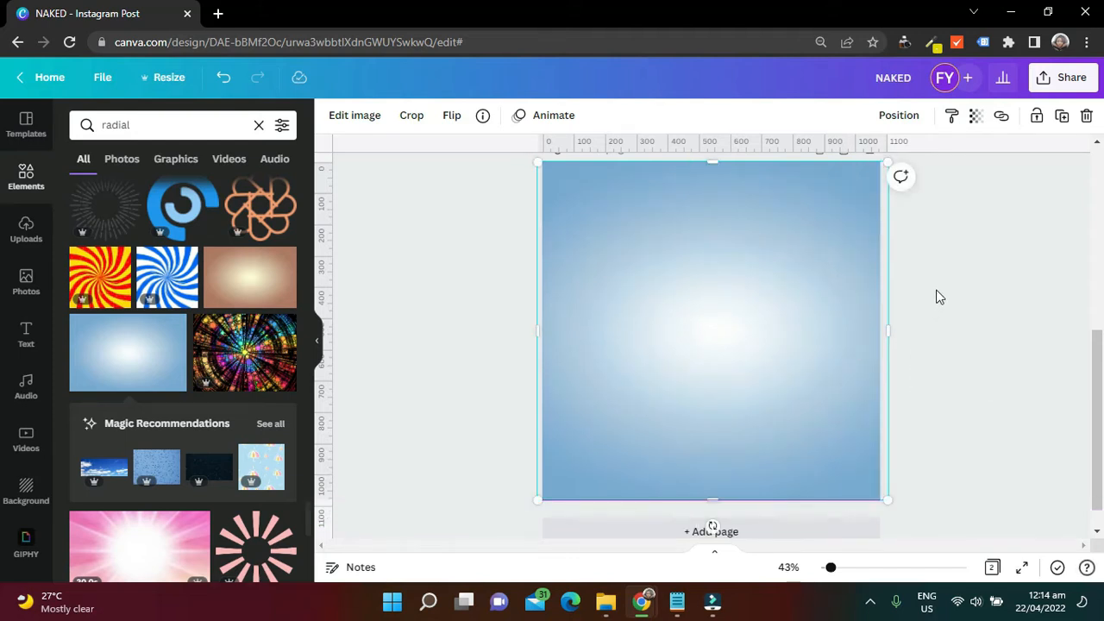
{"action": "left_click", "coordinate": [935, 290]}
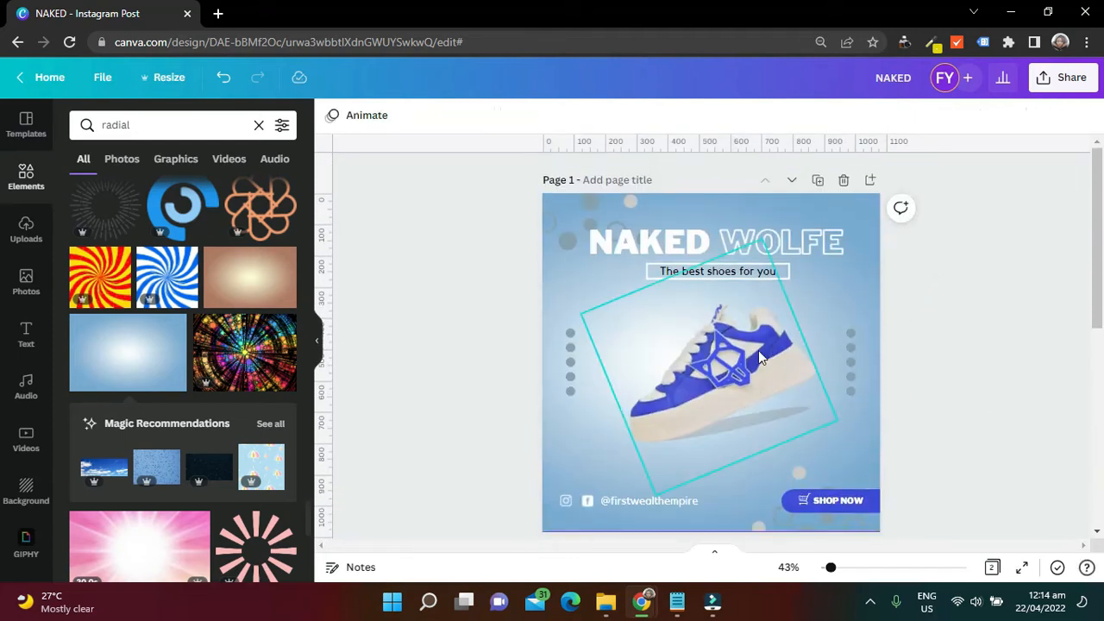
Set the blue radial gradient image as the background of page 2
{"action": "scroll", "coordinate": [968, 272], "scroll_direction": "down", "scroll_amount": 4}
{"action": "scroll", "coordinate": [975, 267], "scroll_direction": "down", "scroll_amount": 2}
{"action": "left_click", "coordinate": [775, 338]}
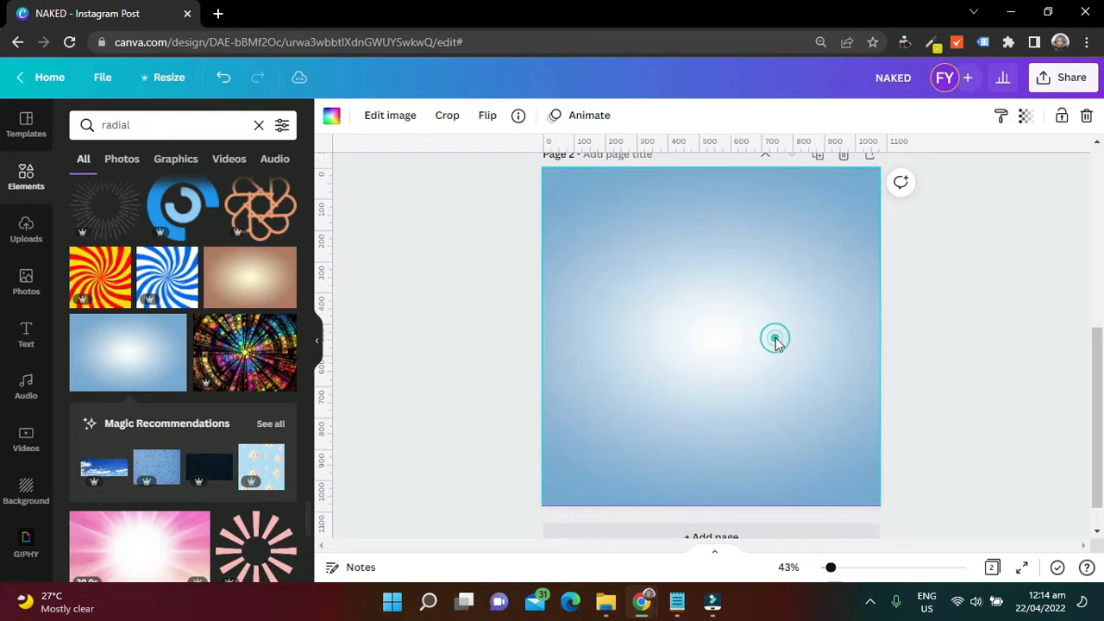
{"action": "left_click", "coordinate": [708, 282]}
{"action": "right_click", "coordinate": [725, 310]}
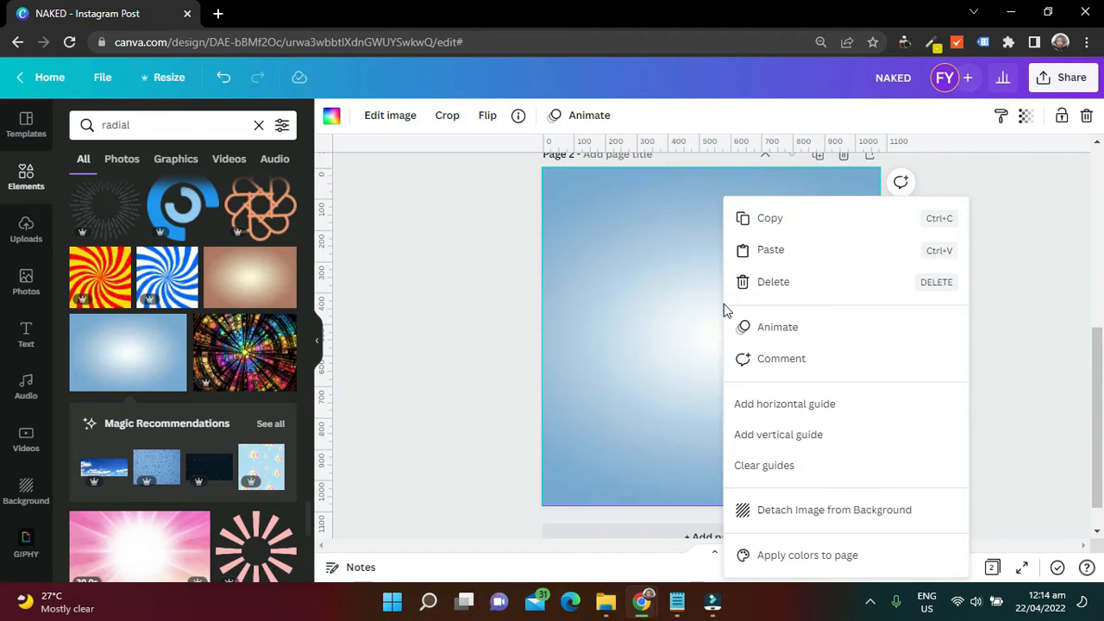
{"action": "left_click", "coordinate": [670, 357]}
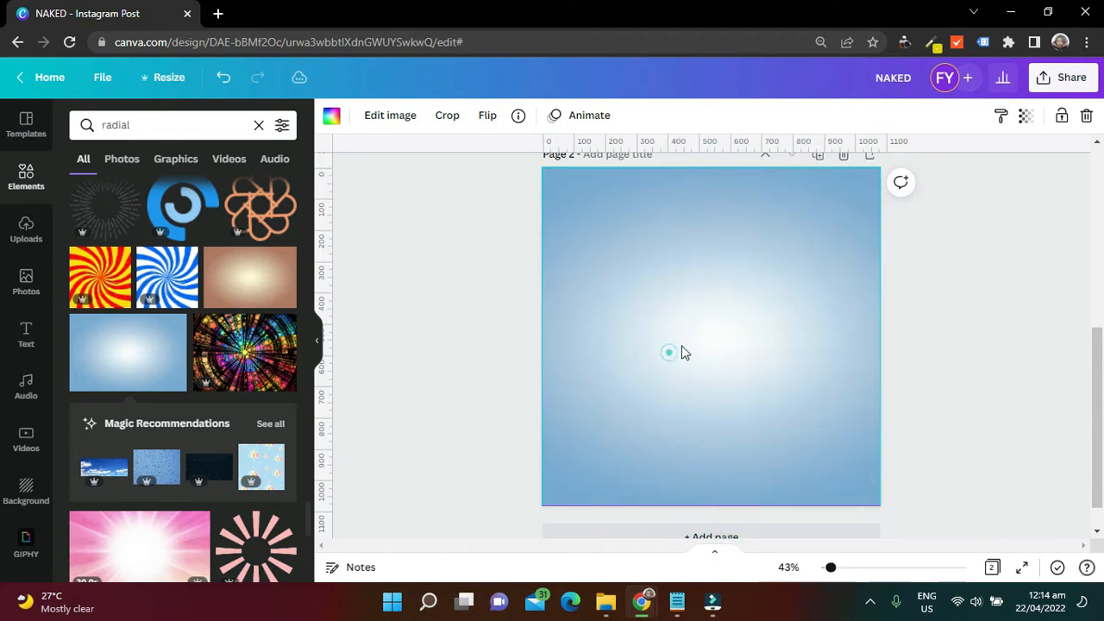
{"action": "scroll", "coordinate": [961, 244], "scroll_direction": "up", "scroll_amount": 5}
{"action": "scroll", "coordinate": [975, 265], "scroll_direction": "down", "scroll_amount": 2}
{"action": "scroll", "coordinate": [962, 280], "scroll_direction": "up", "scroll_amount": 2}
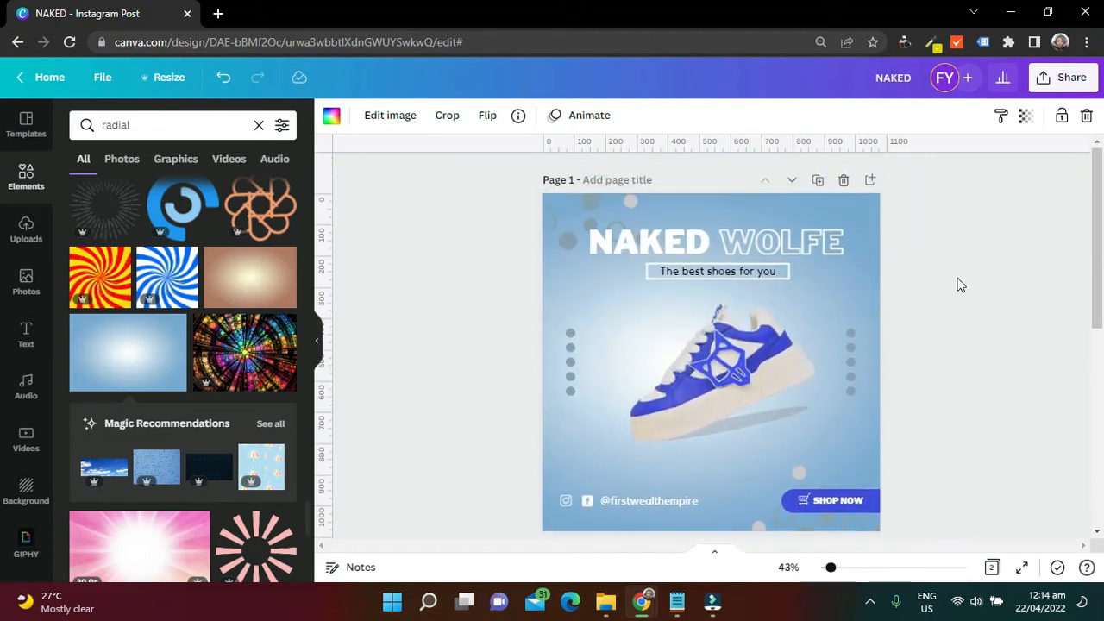
Search Google Images for "naked wolfe" in a new browser tab
{"action": "left_click", "coordinate": [220, 13]}
{"action": "type", "text": "w"}
{"action": "key", "text": "BackSpace"}
{"action": "key", "text": "BackSpace"}
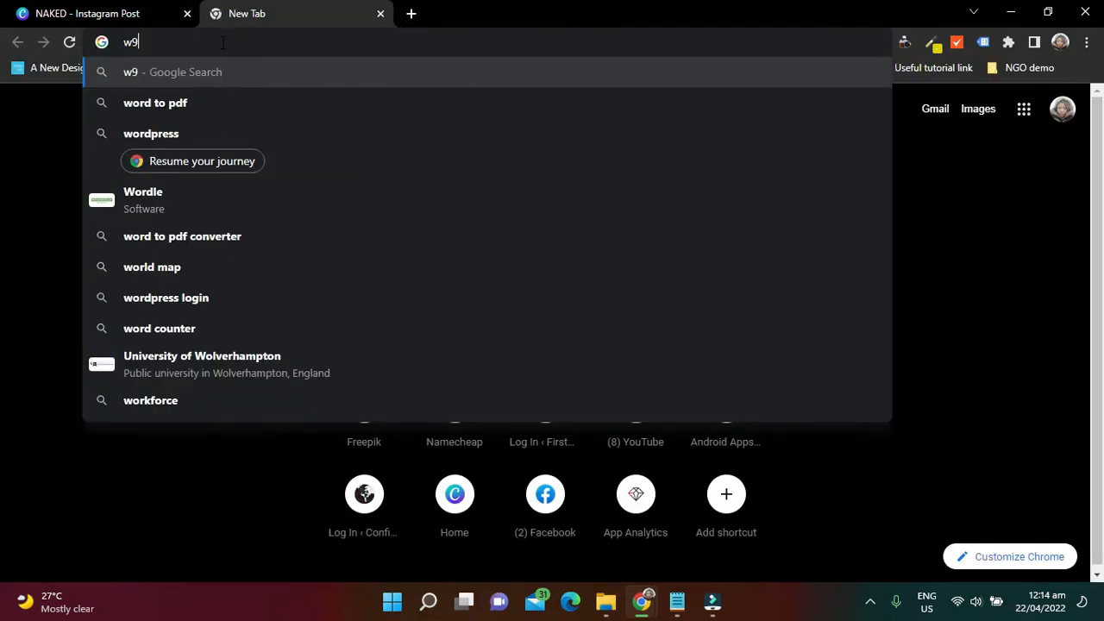
{"action": "type", "text": "nai"}
{"action": "key", "text": "BackSpace"}
{"action": "type", "text": "ked"}
{"action": "key", "text": "Return"}
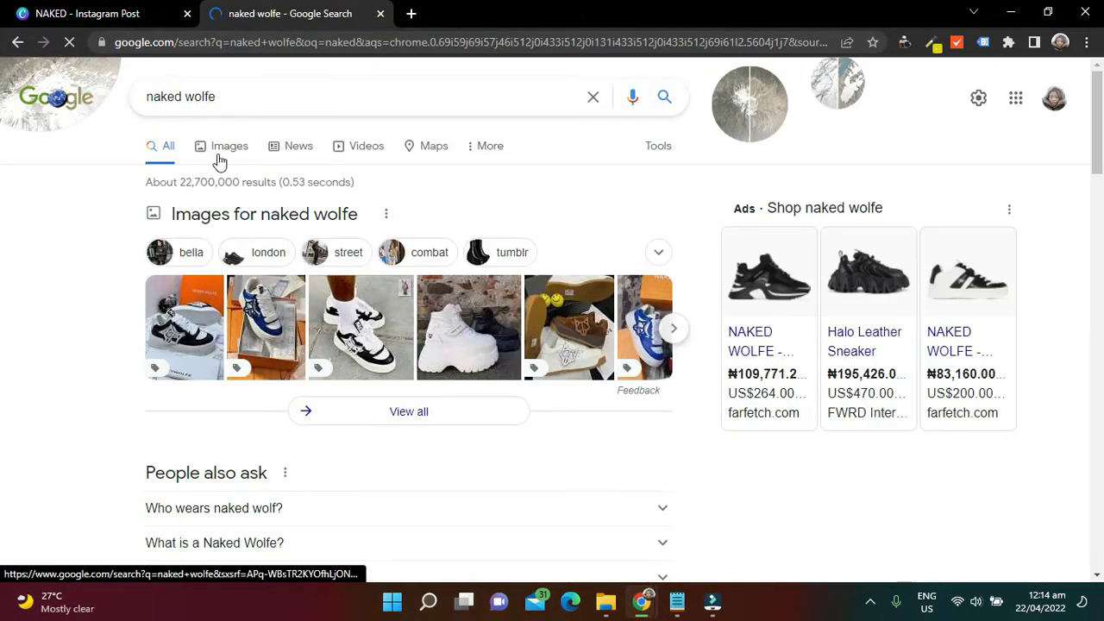
{"action": "left_click", "coordinate": [219, 161]}
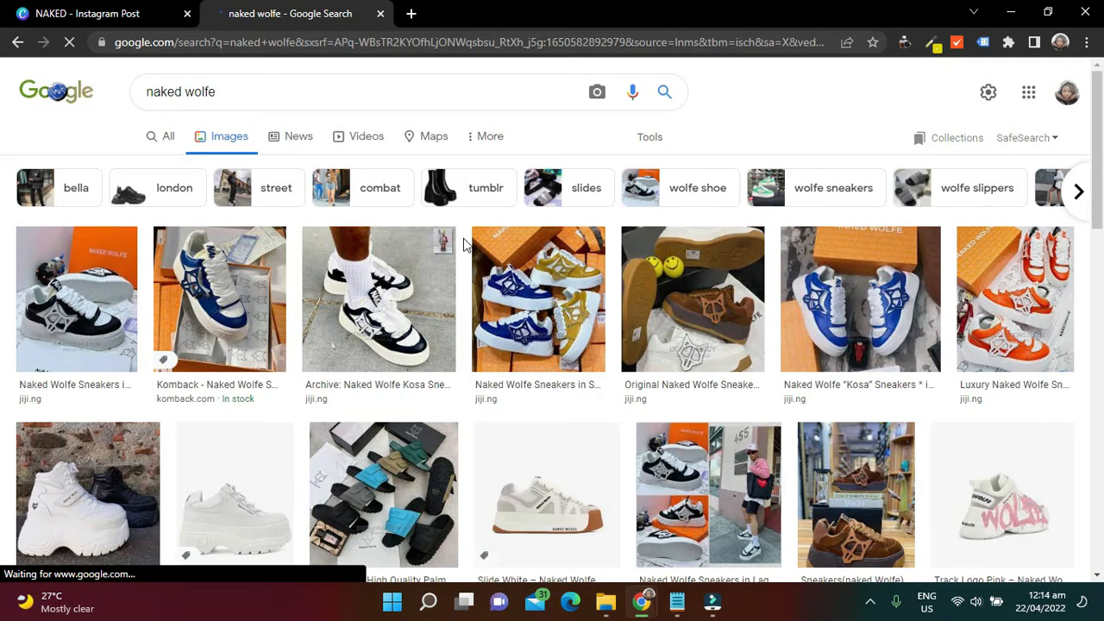
Find the Naked Wolfe Kosa Blue Sneakers picture from Superbuy Nigeria and save the image to the computer
{"action": "scroll", "coordinate": [462, 250], "scroll_direction": "down", "scroll_amount": 3}
{"action": "scroll", "coordinate": [464, 245], "scroll_direction": "down", "scroll_amount": 10}
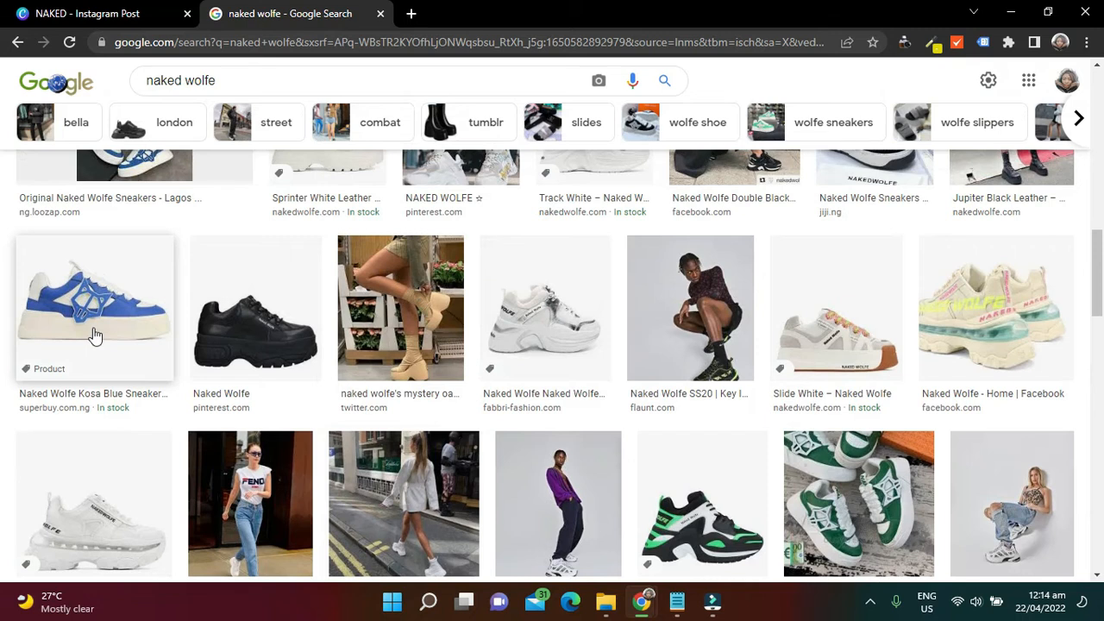
{"action": "left_click", "coordinate": [95, 336]}
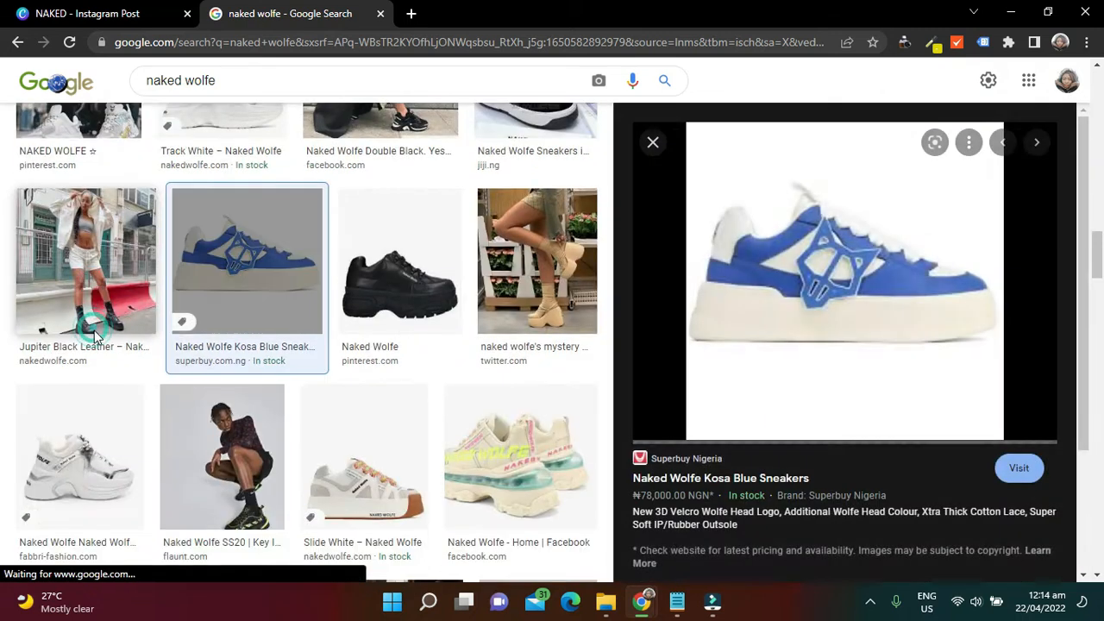
{"action": "right_click", "coordinate": [900, 348]}
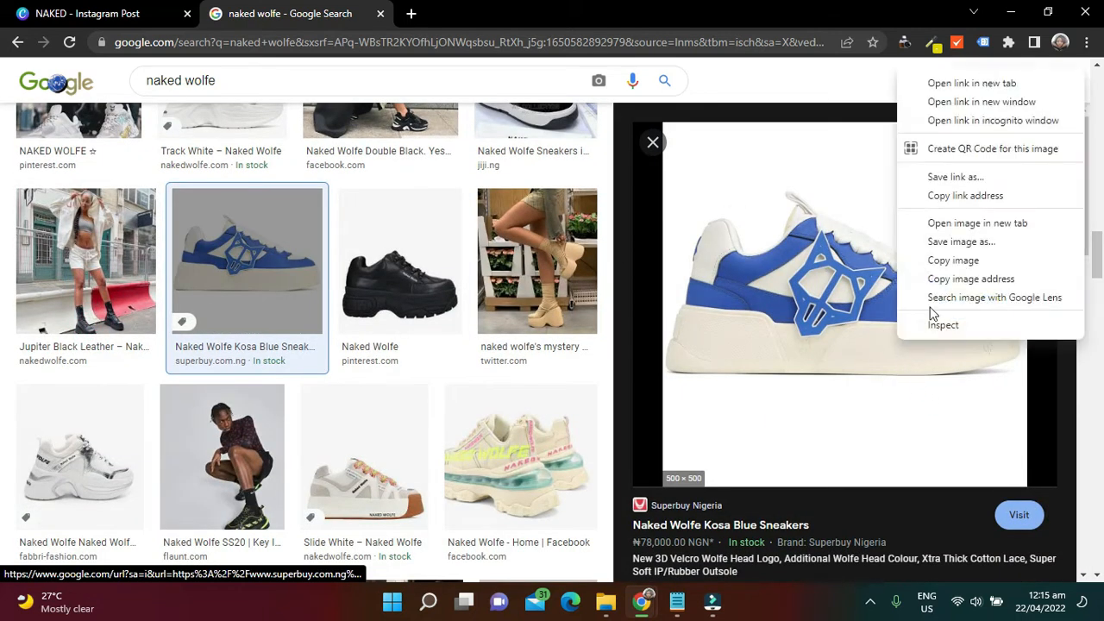
{"action": "left_click", "coordinate": [953, 242]}
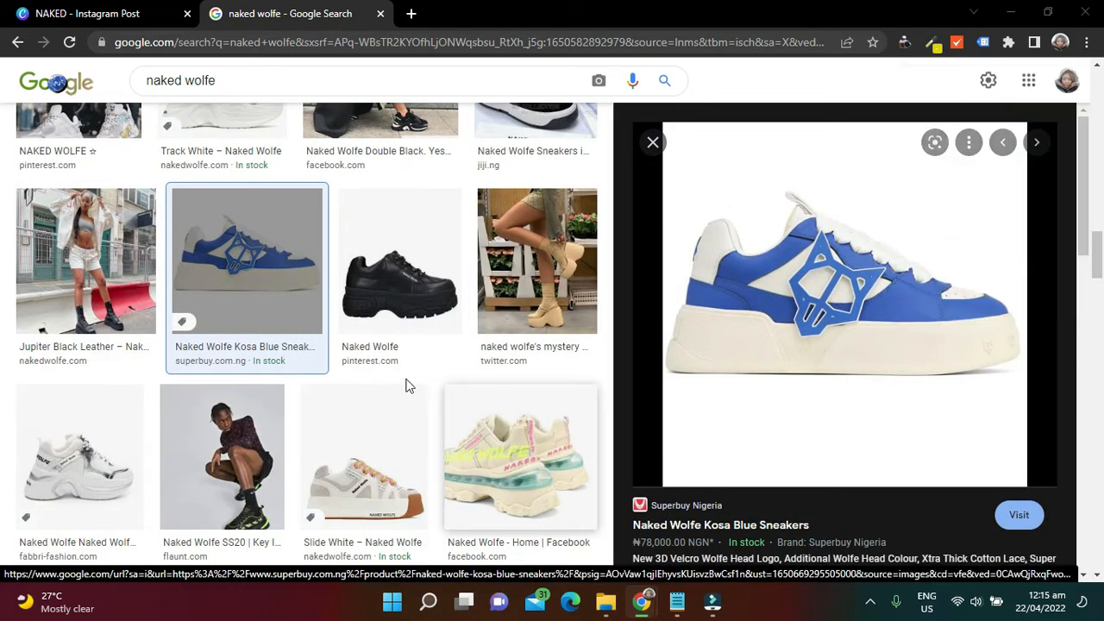
{"action": "left_click", "coordinate": [414, 362]}
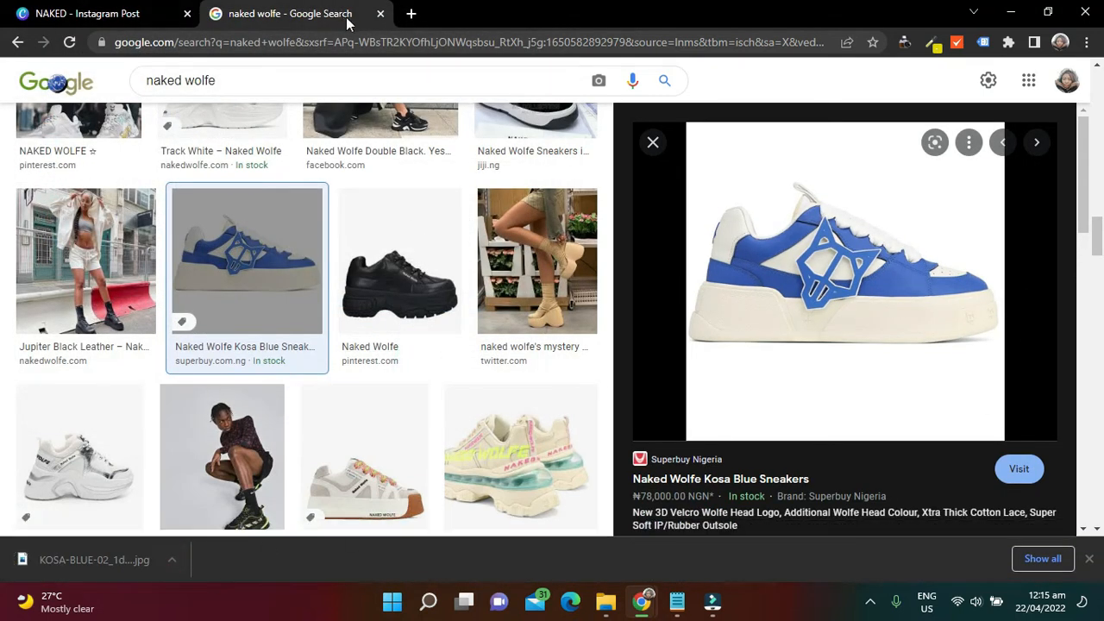
Remove the saved Kosa Blue sneaker photo's background on remove.bg in a new tab and download the 500 × 500 preview image
{"action": "left_click", "coordinate": [411, 13]}
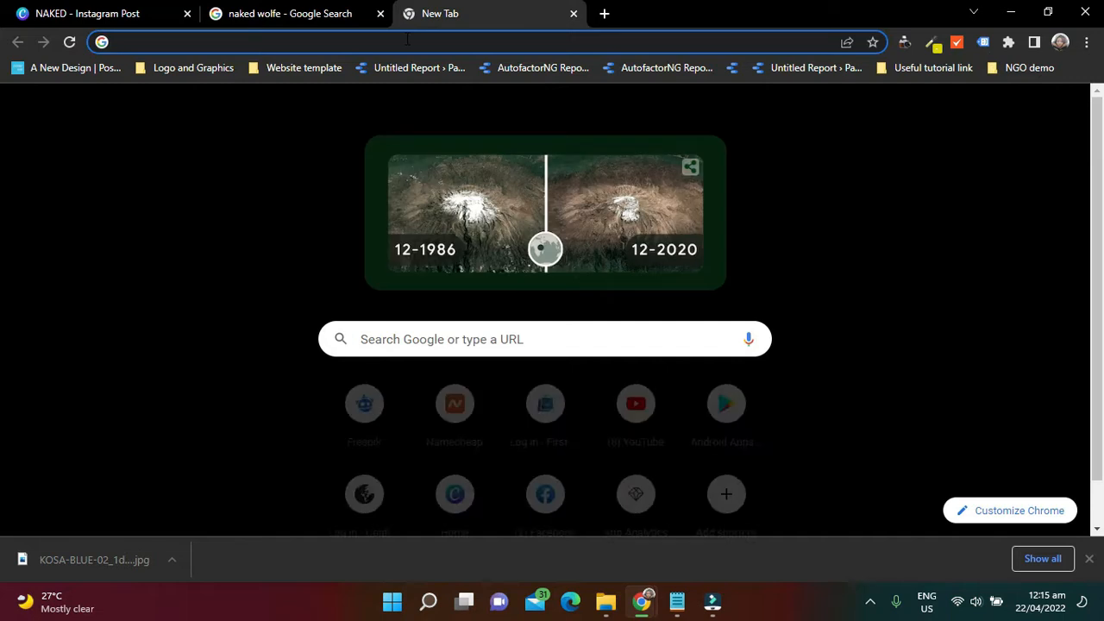
{"action": "type", "text": "revo"}
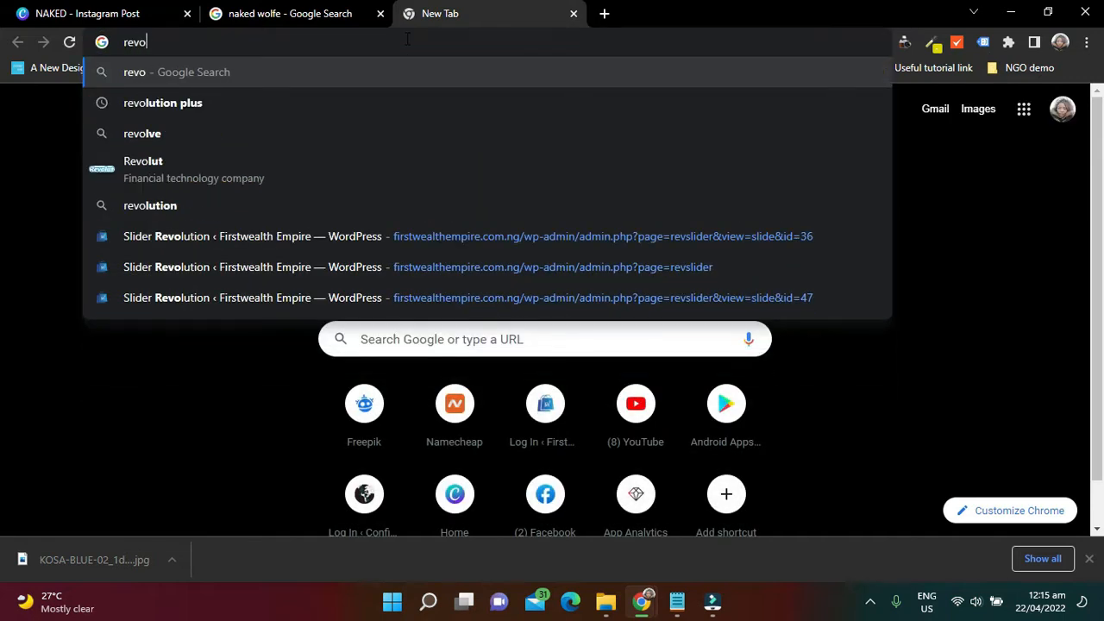
{"action": "key", "text": "BackSpace"}
{"action": "key", "text": "BackSpace"}
{"action": "type", "text": "move"}
{"action": "key", "text": "Return"}
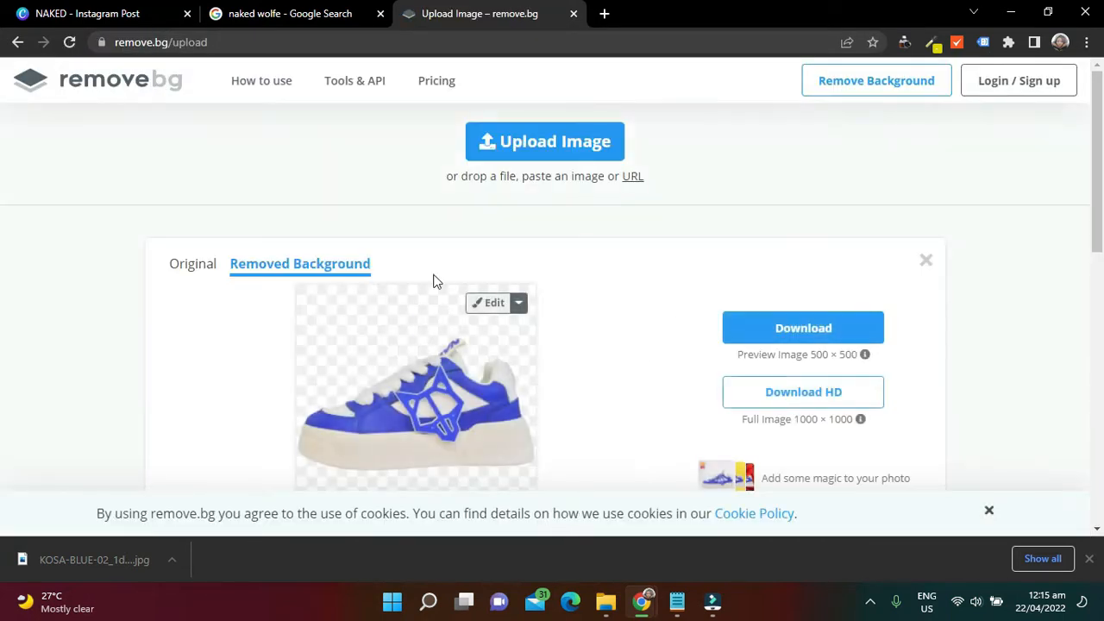
{"action": "left_click", "coordinate": [578, 141]}
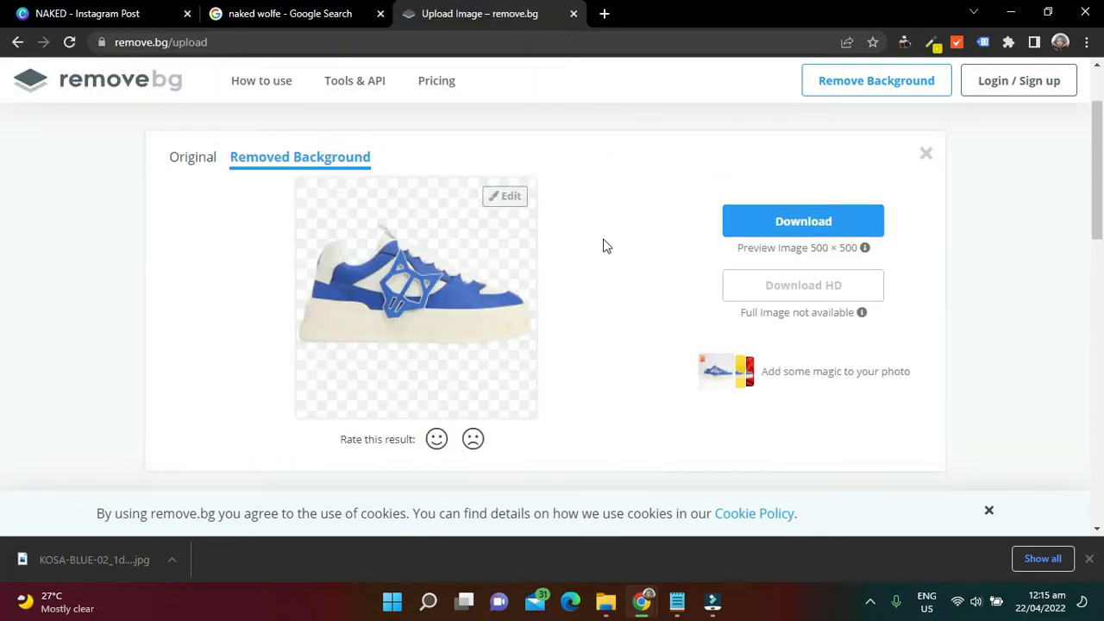
{"action": "left_click", "coordinate": [776, 226]}
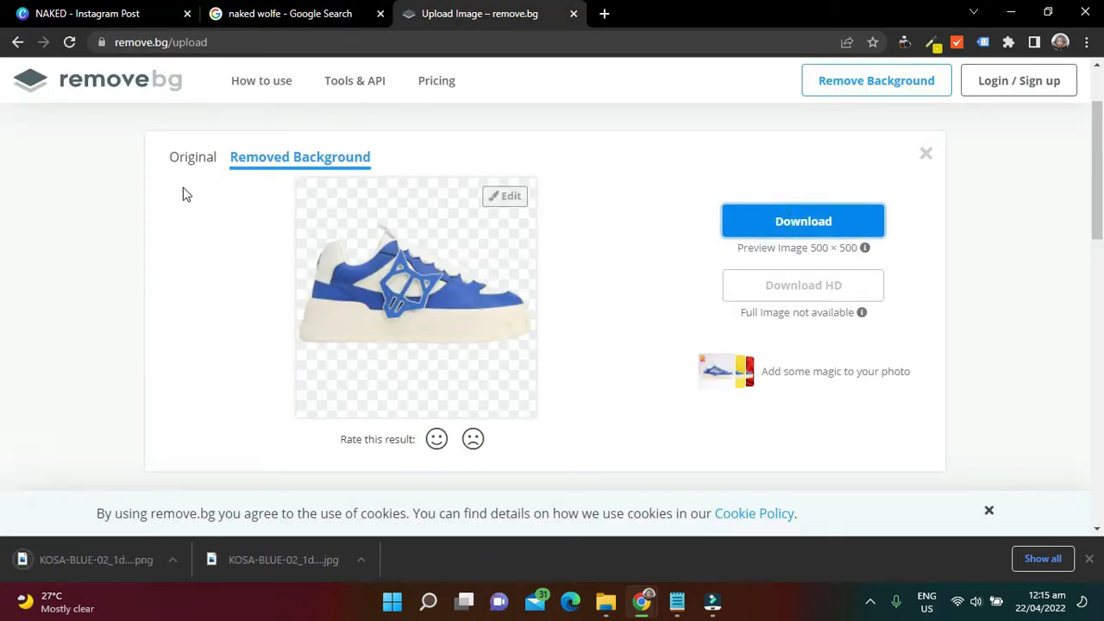
Switch back to the Canva design, upload the downloaded KOSA-BLUE PNG and place the sneaker on page 2
{"action": "left_click", "coordinate": [69, 10]}
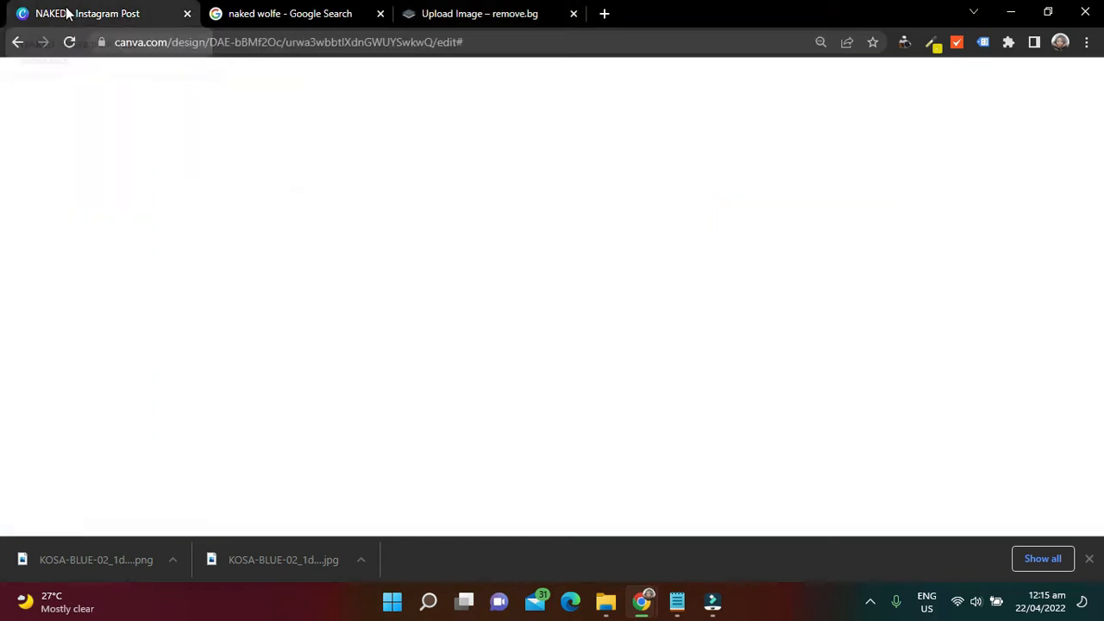
{"action": "scroll", "coordinate": [677, 320], "scroll_direction": "down", "scroll_amount": 5}
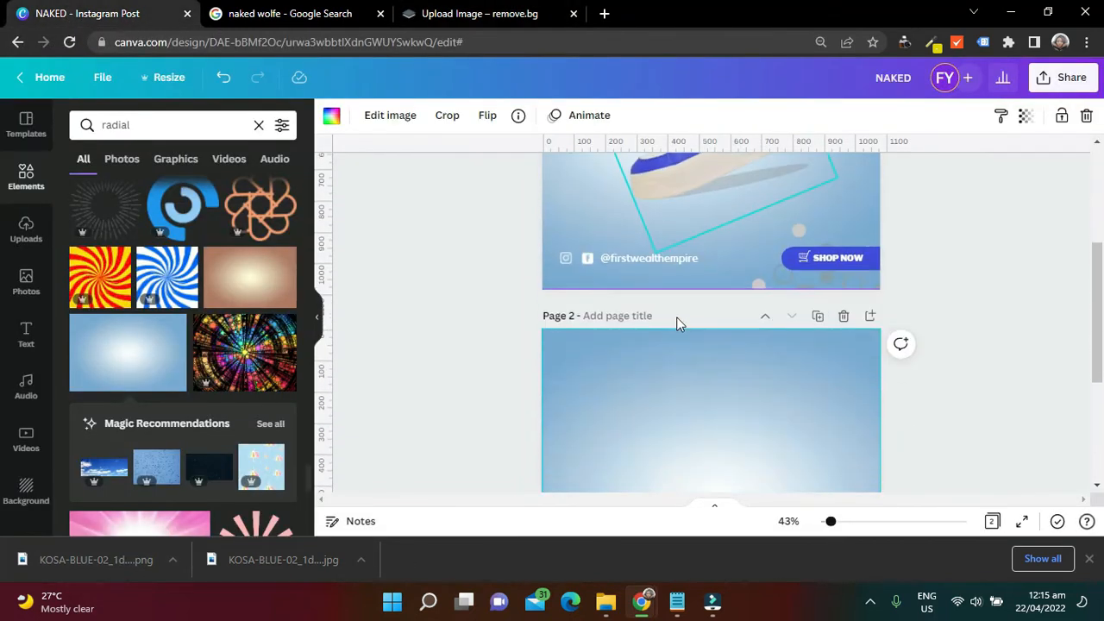
{"action": "left_click_drag", "start_coordinate": [121, 557], "coordinate": [163, 363]}
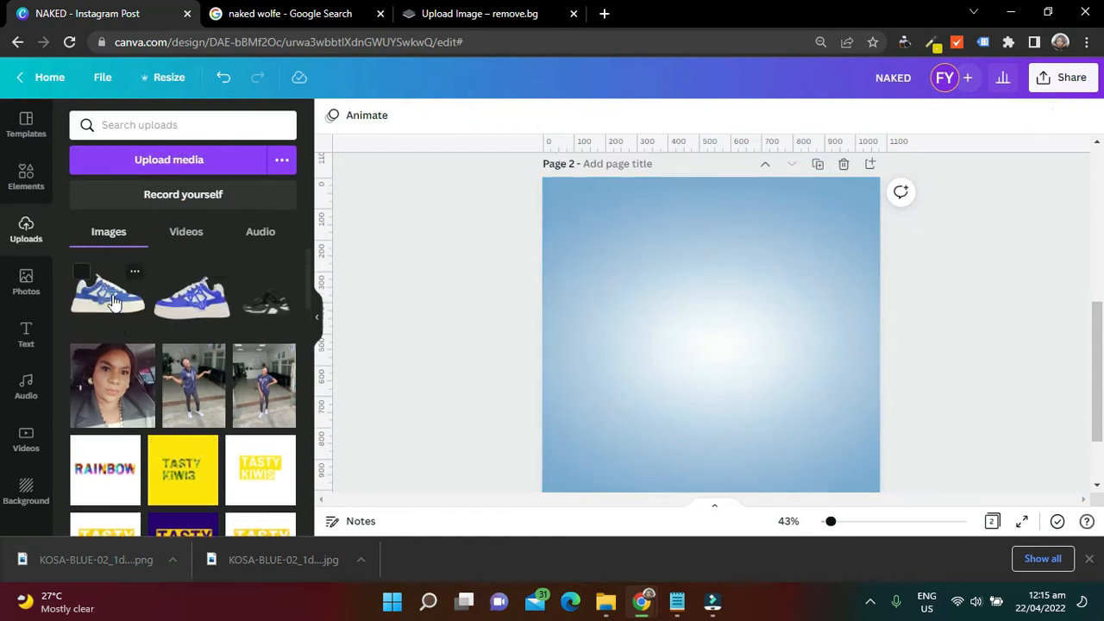
{"action": "left_click", "coordinate": [108, 298]}
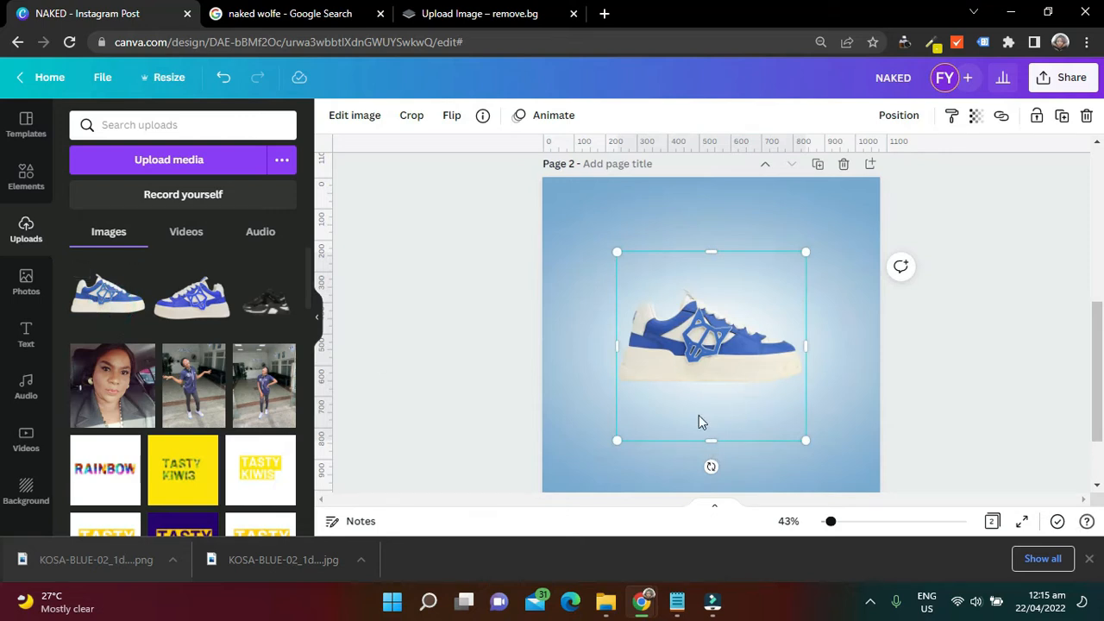
Flip the sneaker horizontally, then tilt it toe-down, enlarge it and centre it on page 2 to match page 1's shoe
{"action": "left_click", "coordinate": [448, 117]}
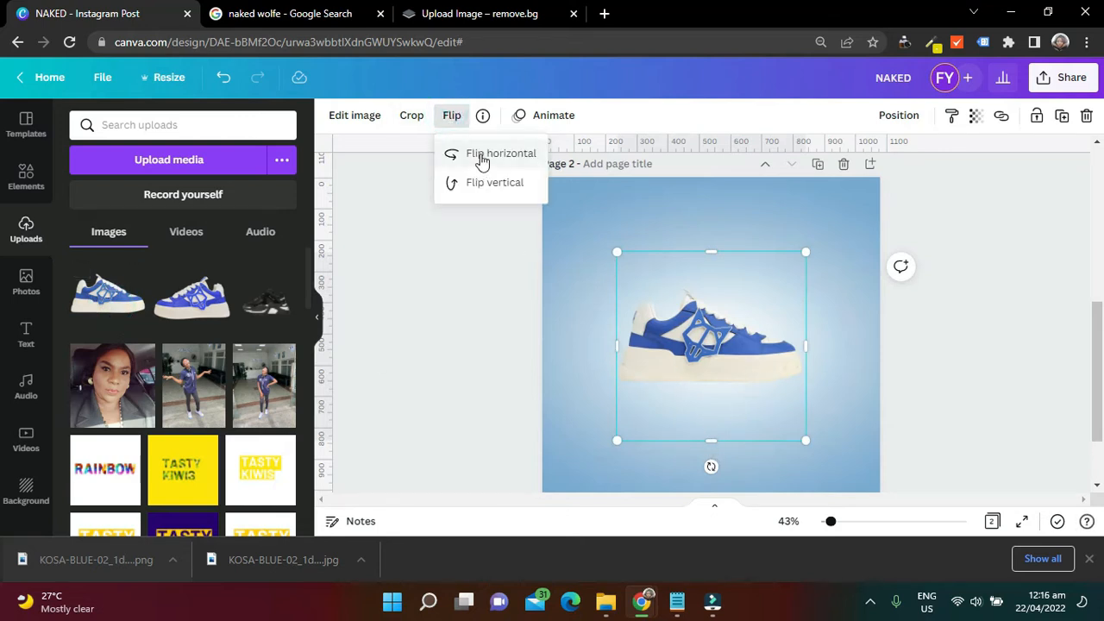
{"action": "left_click", "coordinate": [482, 159]}
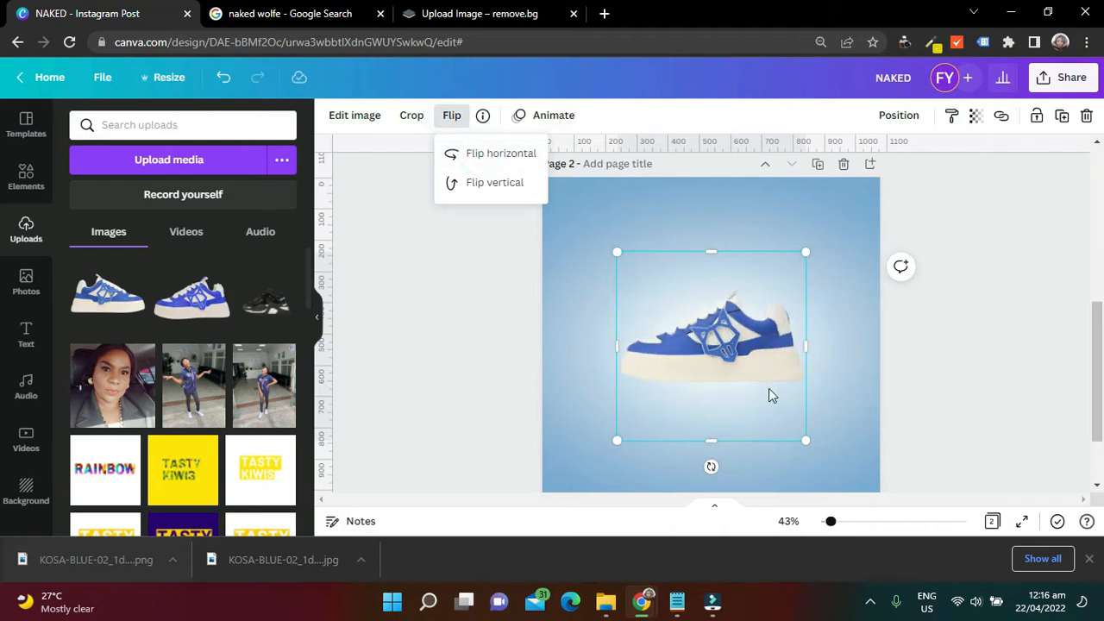
{"action": "left_click_drag", "start_coordinate": [709, 466], "coordinate": [762, 451]}
{"action": "left_click_drag", "start_coordinate": [735, 369], "coordinate": [734, 345]}
{"action": "left_click_drag", "start_coordinate": [668, 452], "coordinate": [658, 474]}
{"action": "left_click_drag", "start_coordinate": [670, 347], "coordinate": [671, 346]}
{"action": "left_click_drag", "start_coordinate": [765, 449], "coordinate": [777, 436]}
{"action": "scroll", "coordinate": [956, 367], "scroll_direction": "up", "scroll_amount": 1}
{"action": "scroll", "coordinate": [956, 367], "scroll_direction": "up", "scroll_amount": 3}
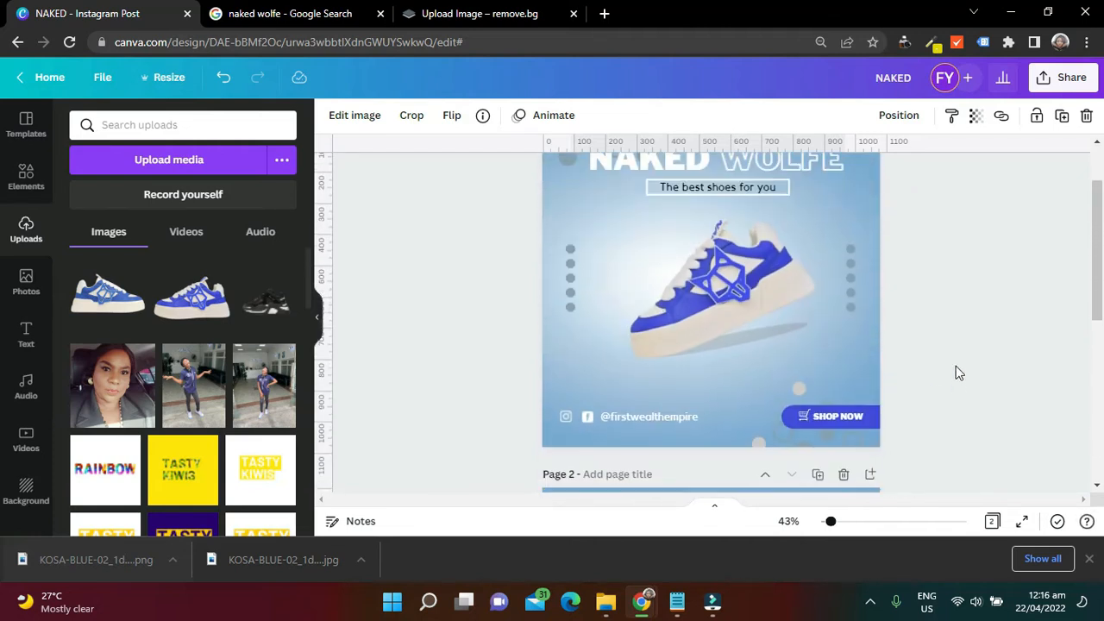
{"action": "scroll", "coordinate": [955, 371], "scroll_direction": "down", "scroll_amount": 4}
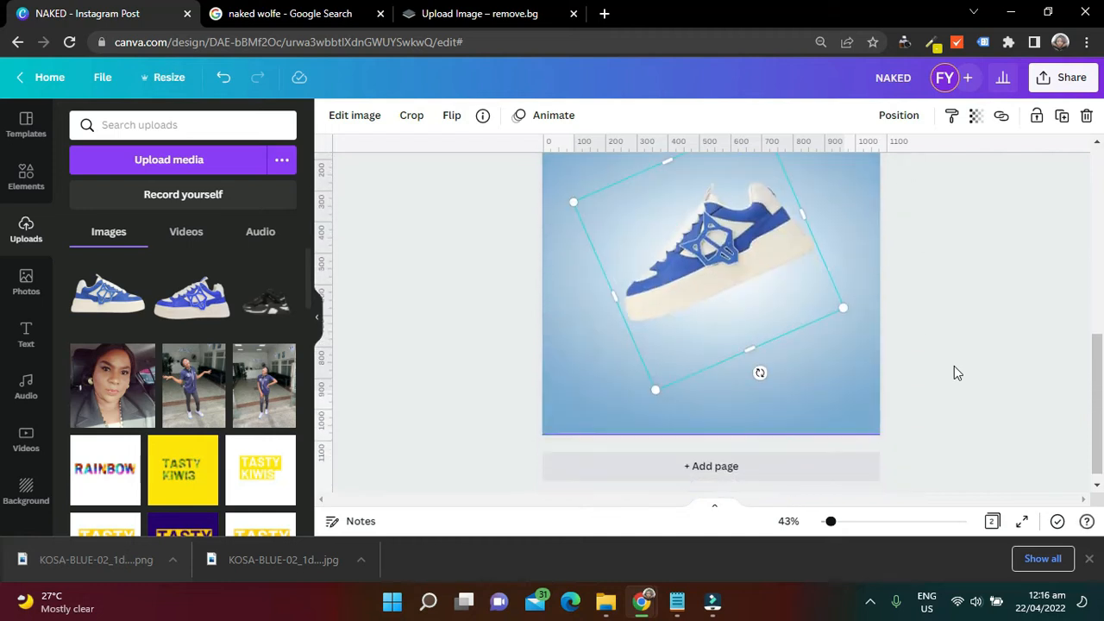
Examine the font and size of the NAKED and WOLFE title texts on page 1
{"action": "scroll", "coordinate": [953, 371], "scroll_direction": "up", "scroll_amount": 5}
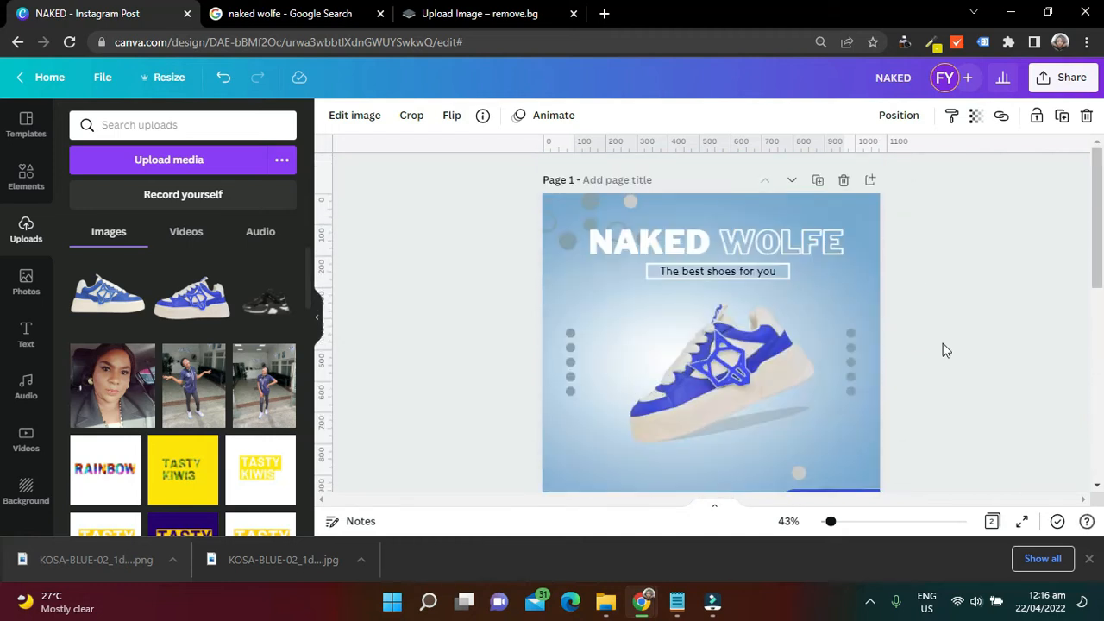
{"action": "left_click", "coordinate": [677, 250]}
{"action": "left_click", "coordinate": [751, 247]}
{"action": "left_click", "coordinate": [646, 246]}
{"action": "left_click", "coordinate": [744, 249]}
{"action": "left_click", "coordinate": [642, 247]}
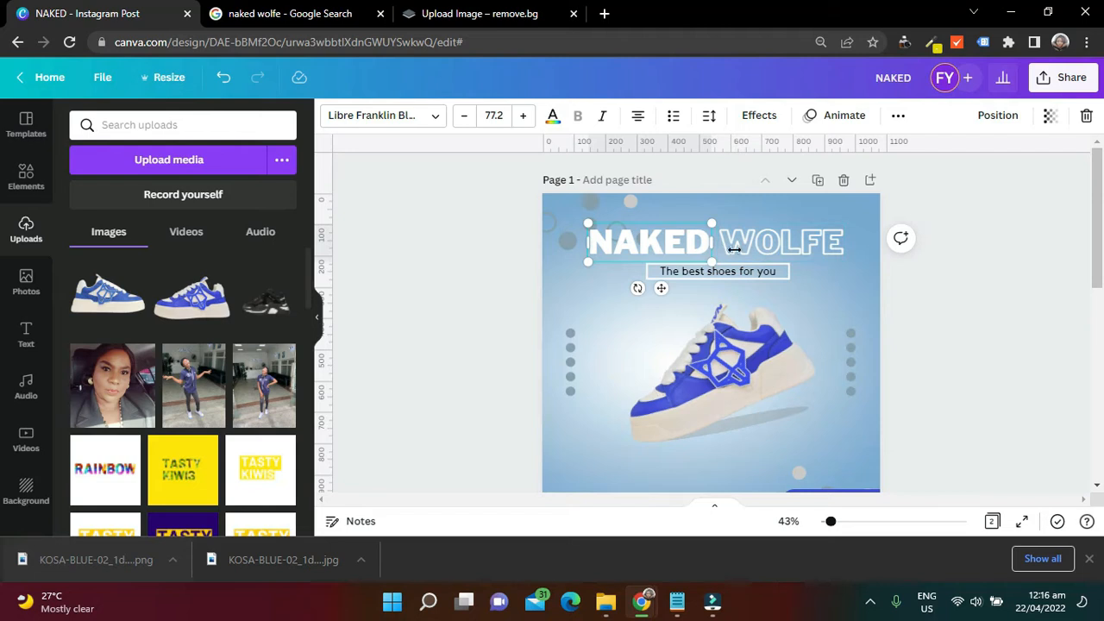
{"action": "scroll", "coordinate": [1090, 285], "scroll_direction": "down", "scroll_amount": 2}
{"action": "scroll", "coordinate": [1090, 285], "scroll_direction": "down", "scroll_amount": 6}
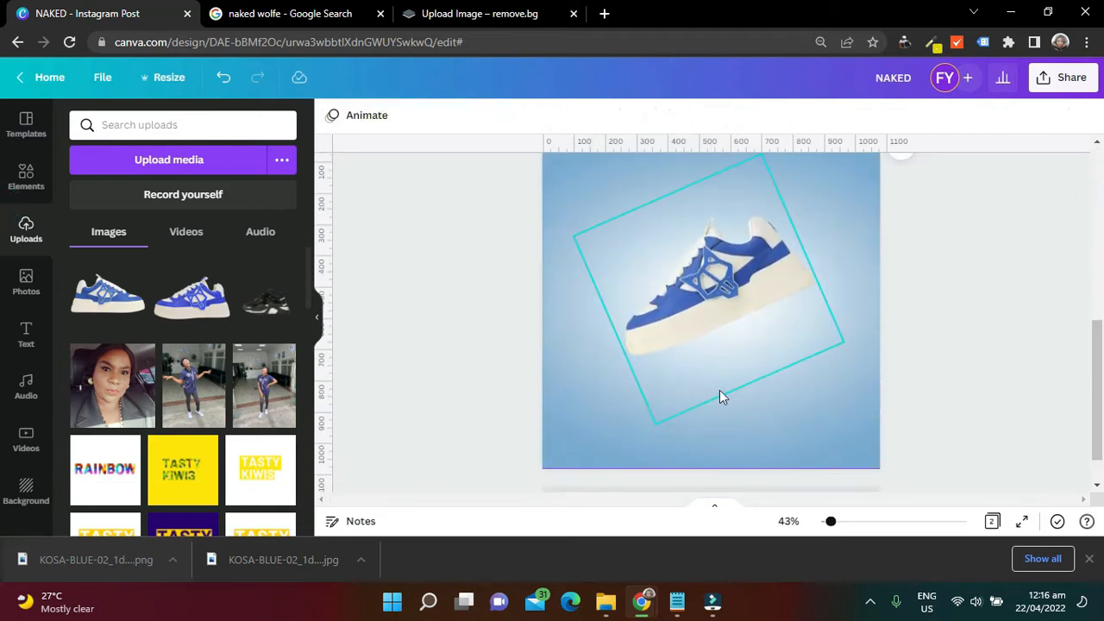
Add a heading text to page 2, move it near the page's upper edge and change its wording to NAKED
{"action": "left_click", "coordinate": [701, 433]}
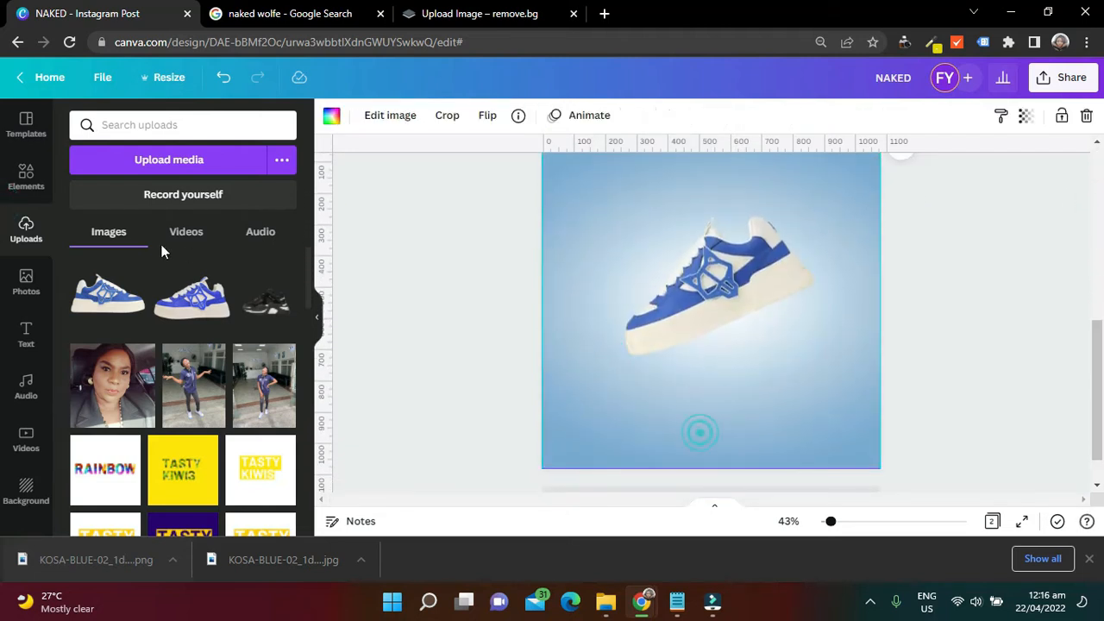
{"action": "left_click", "coordinate": [30, 349]}
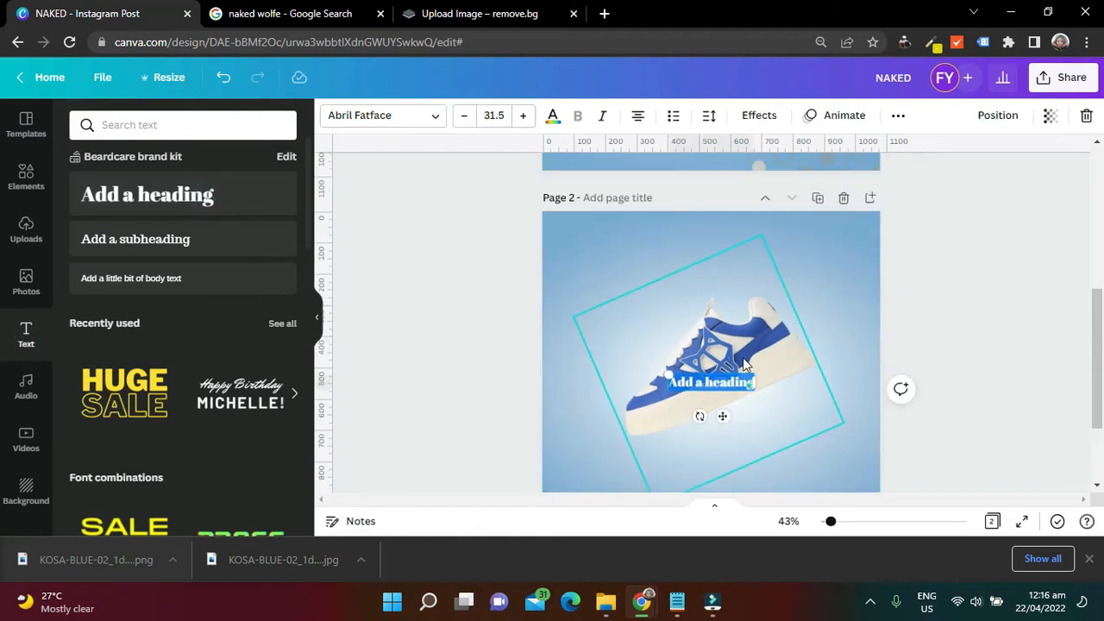
{"action": "left_click_drag", "start_coordinate": [719, 421], "coordinate": [656, 269]}
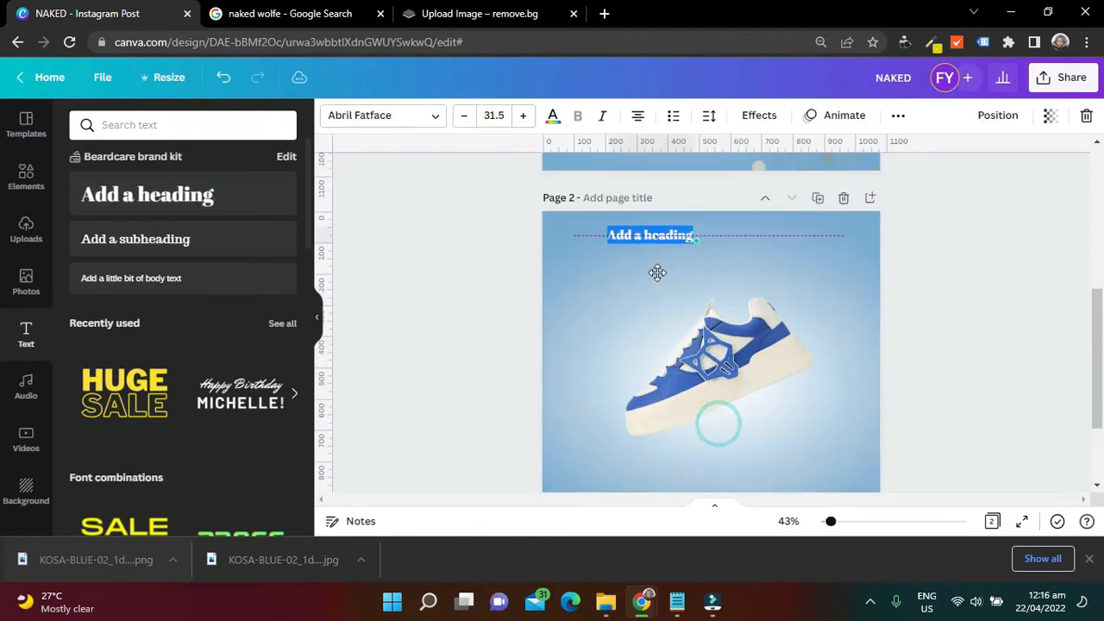
{"action": "left_click", "coordinate": [653, 294]}
{"action": "left_click", "coordinate": [658, 230]}
{"action": "left_click", "coordinate": [658, 229]}
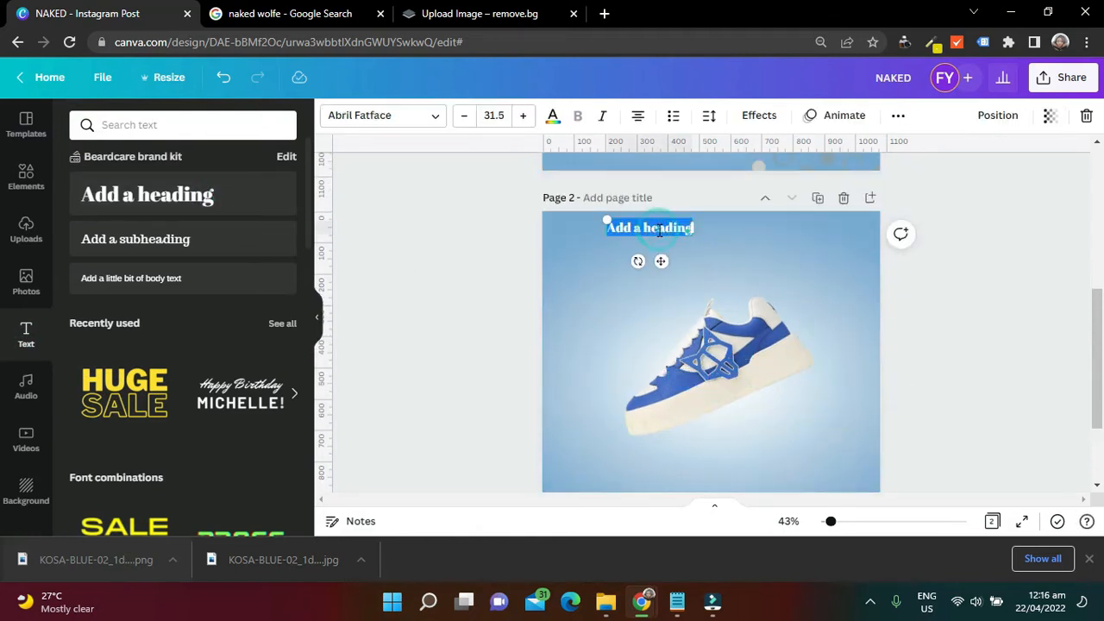
{"action": "key", "text": "BackSpace"}
{"action": "type", "text": "NAKED"}
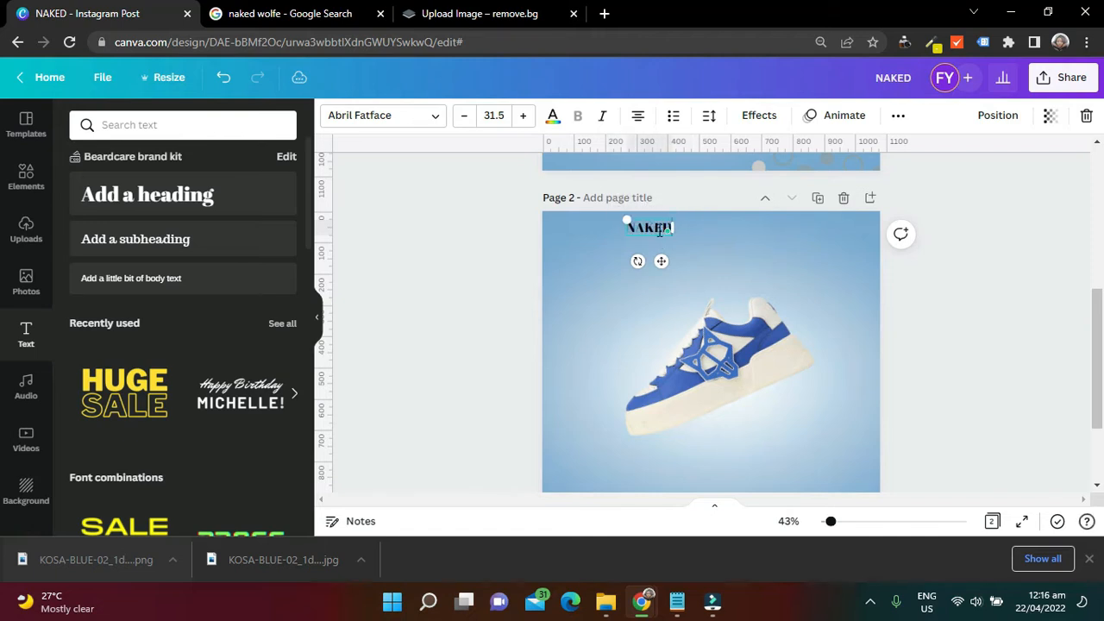
{"action": "scroll", "coordinate": [776, 212], "scroll_direction": "up", "scroll_amount": 2}
{"action": "left_click", "coordinate": [1061, 302]}
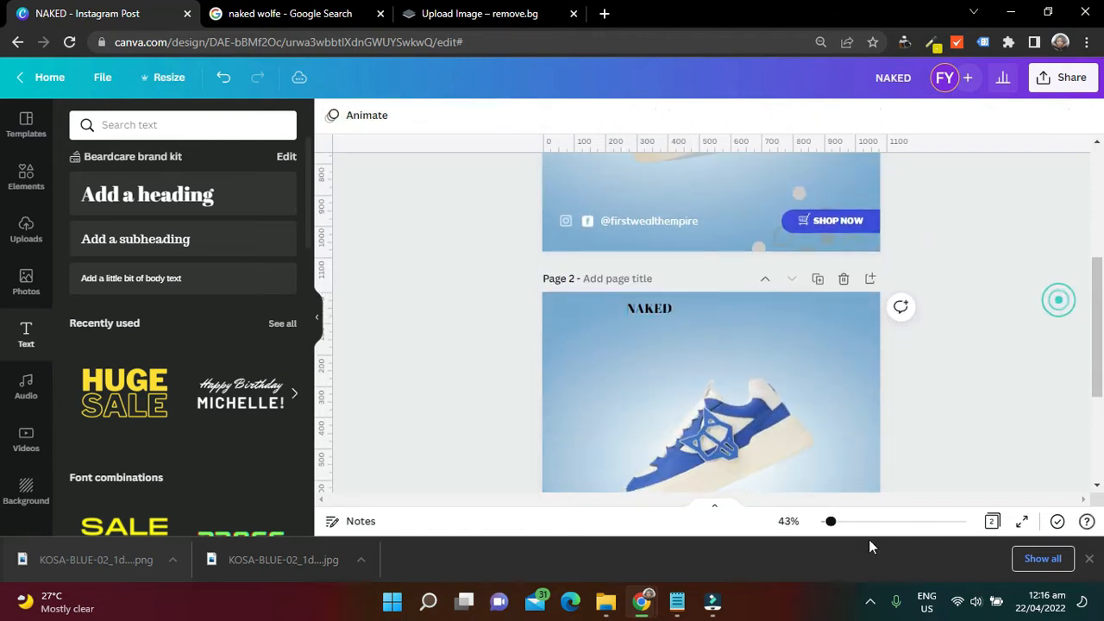
Copy the font name Libre Franklin from the open Notepad note and return to the Canva design
{"action": "left_click", "coordinate": [676, 601]}
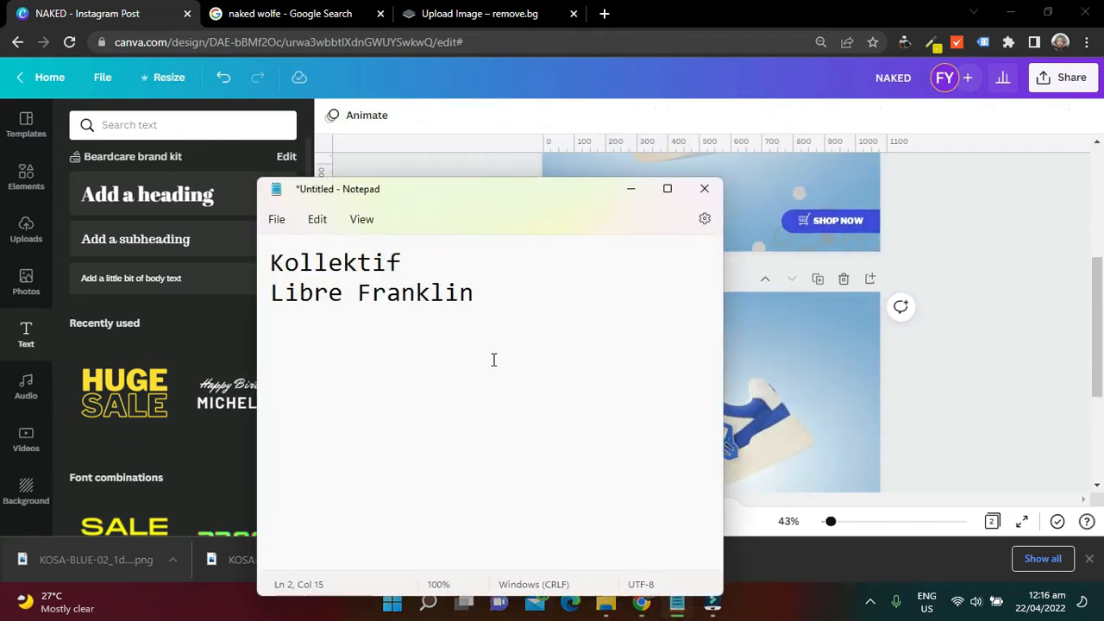
{"action": "scroll", "coordinate": [494, 360], "scroll_direction": "up", "scroll_amount": 9}
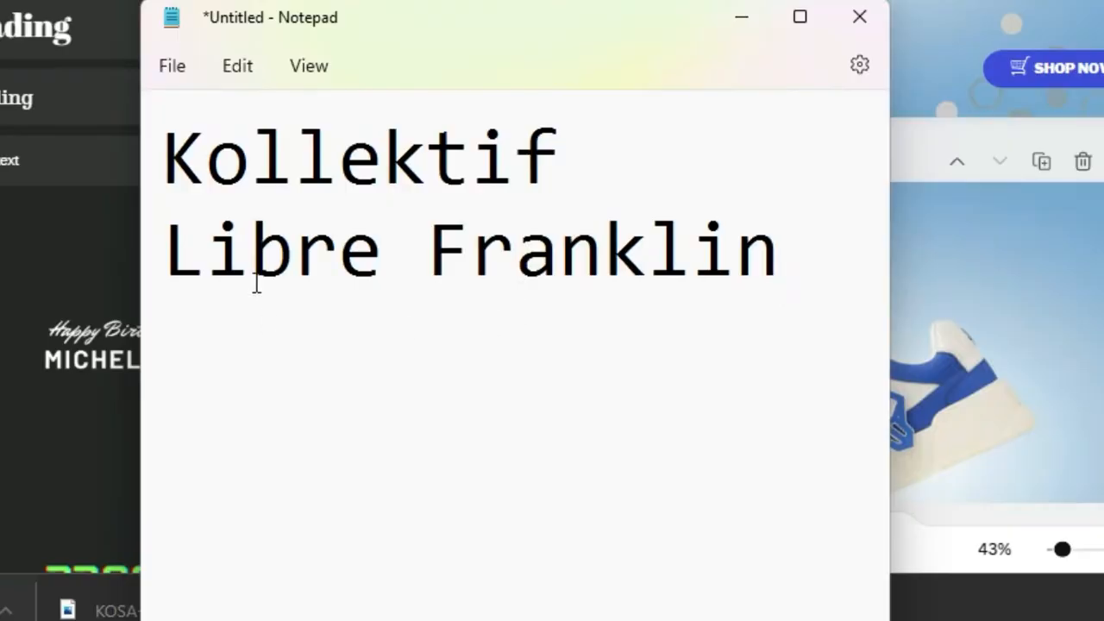
{"action": "triple_click", "coordinate": [165, 250]}
{"action": "key", "text": "ctrl+c"}
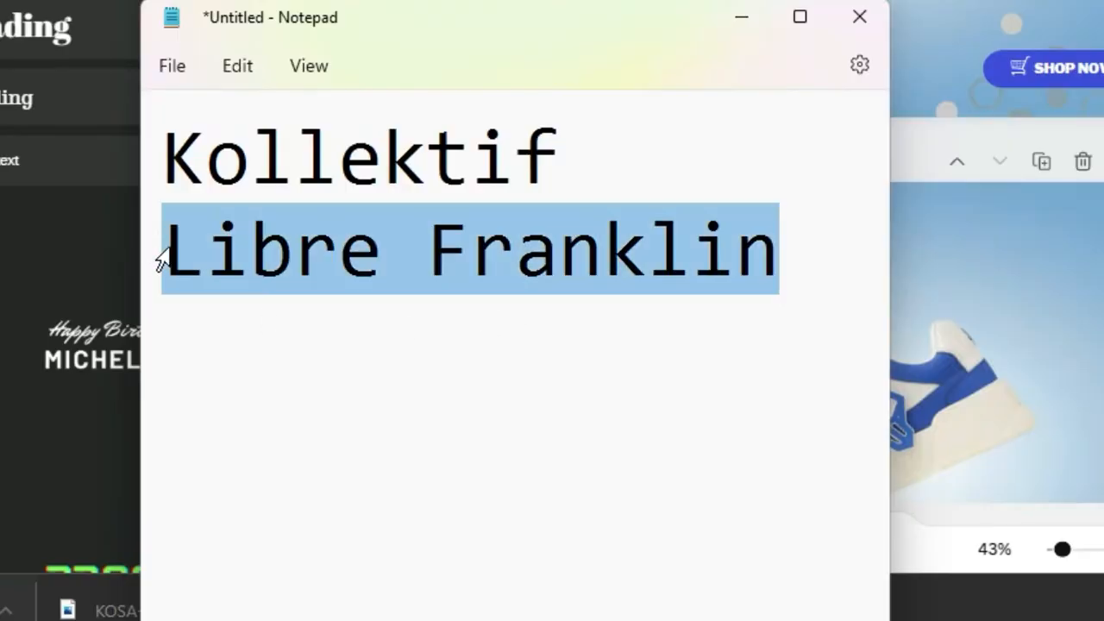
{"action": "left_click", "coordinate": [402, 237]}
{"action": "left_click_drag", "start_coordinate": [810, 256], "coordinate": [217, 297]}
{"action": "left_click", "coordinate": [527, 257]}
{"action": "left_click", "coordinate": [956, 310]}
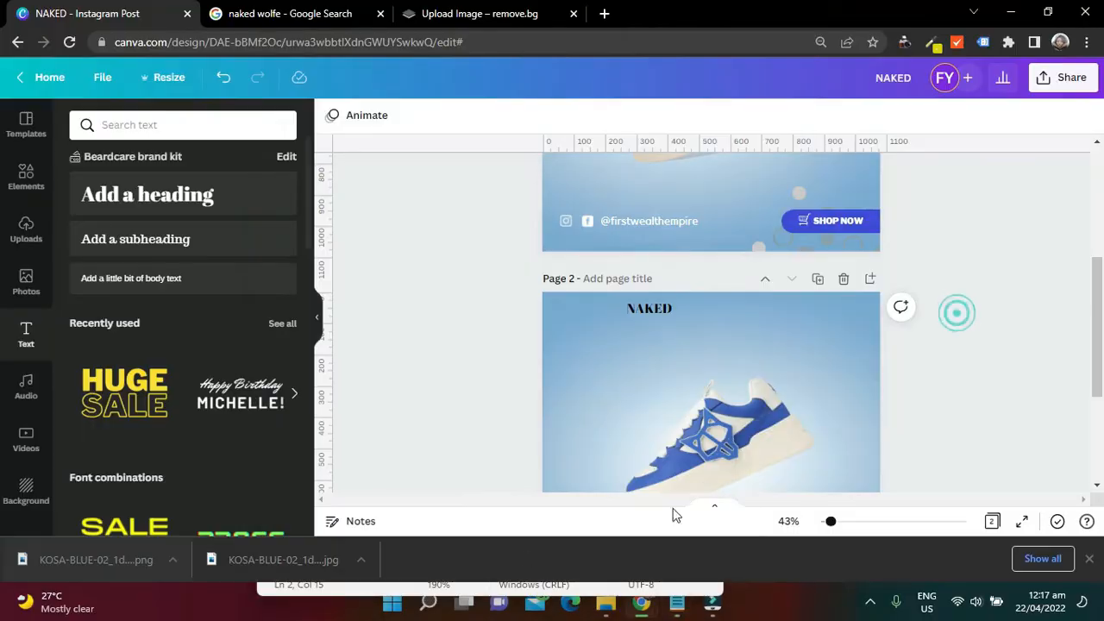
Set the page 2 NAKED heading to the Libre Franklin Black font at size 77
{"action": "left_click", "coordinate": [638, 312]}
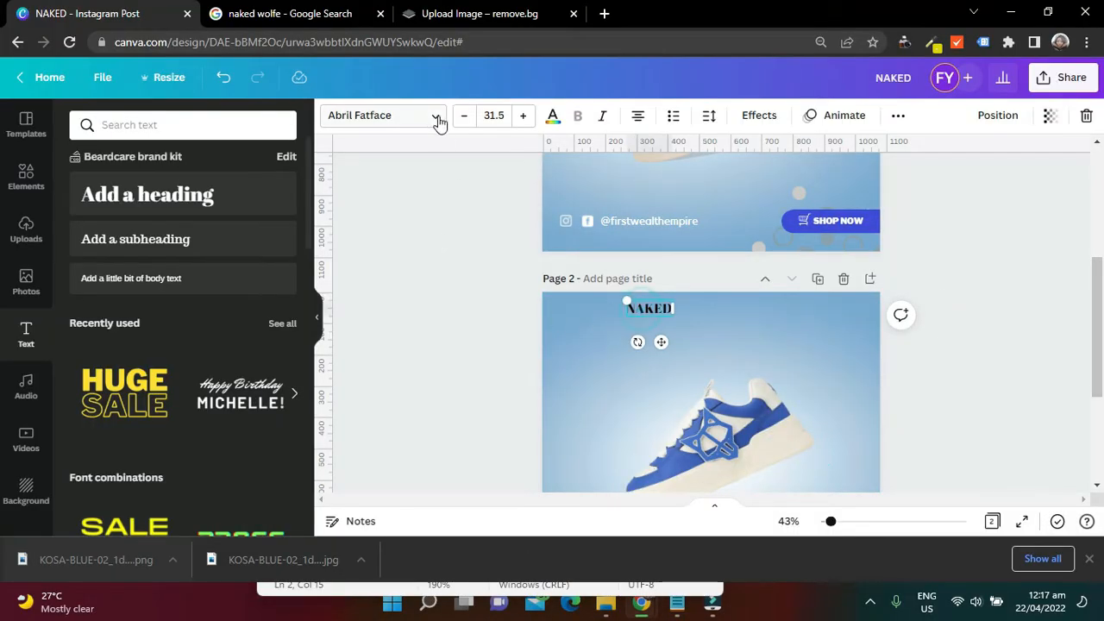
{"action": "left_click", "coordinate": [439, 124]}
{"action": "left_click", "coordinate": [215, 124]}
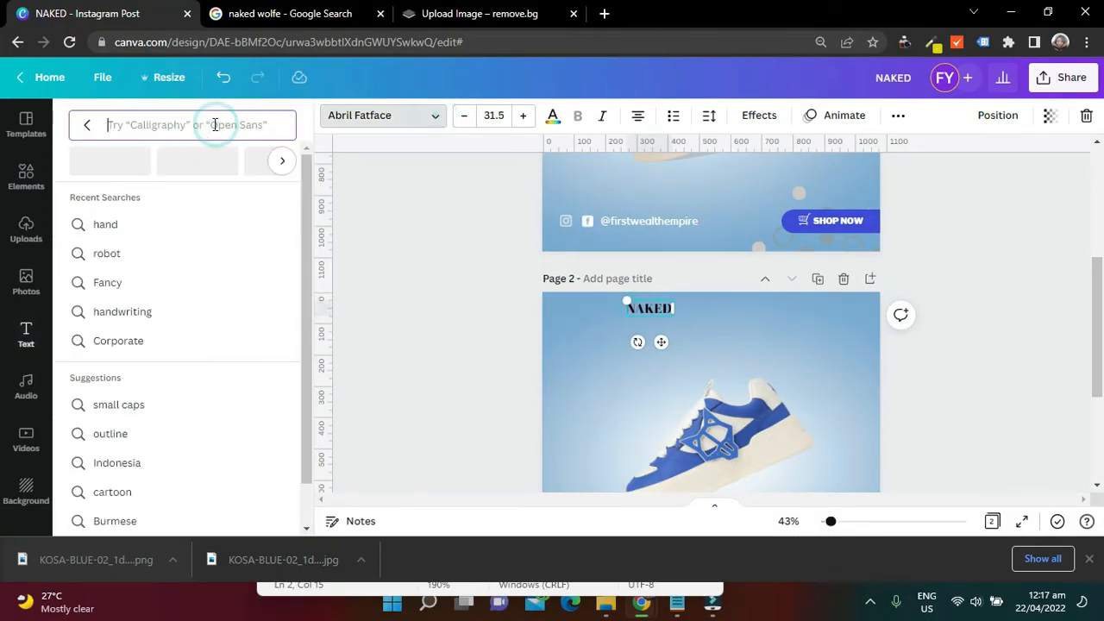
{"action": "key", "text": "ctrl+v"}
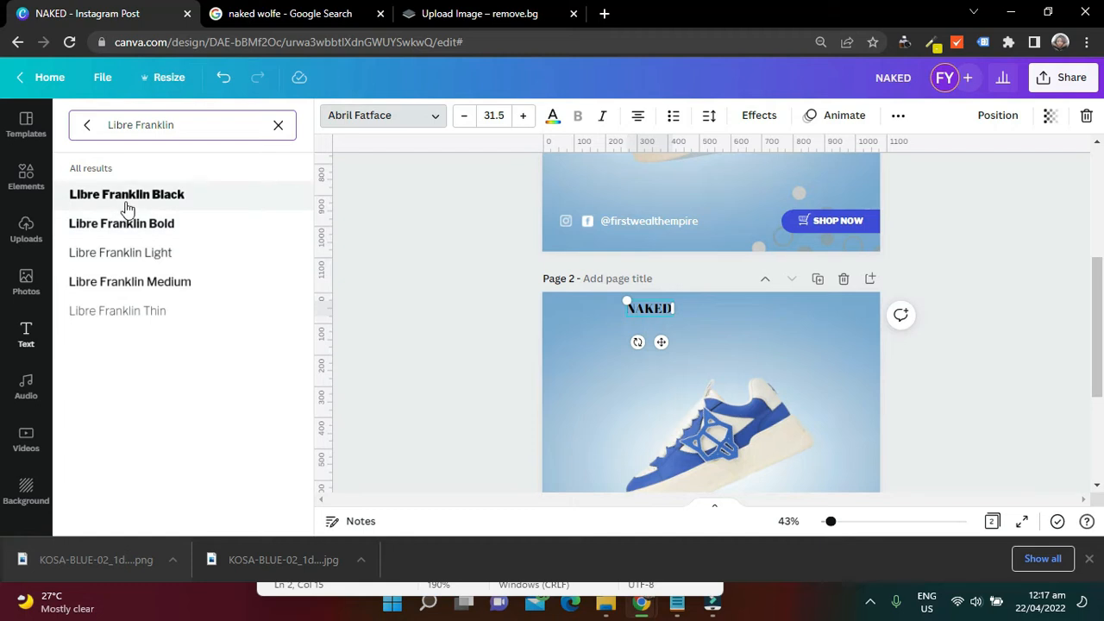
{"action": "left_click", "coordinate": [127, 195]}
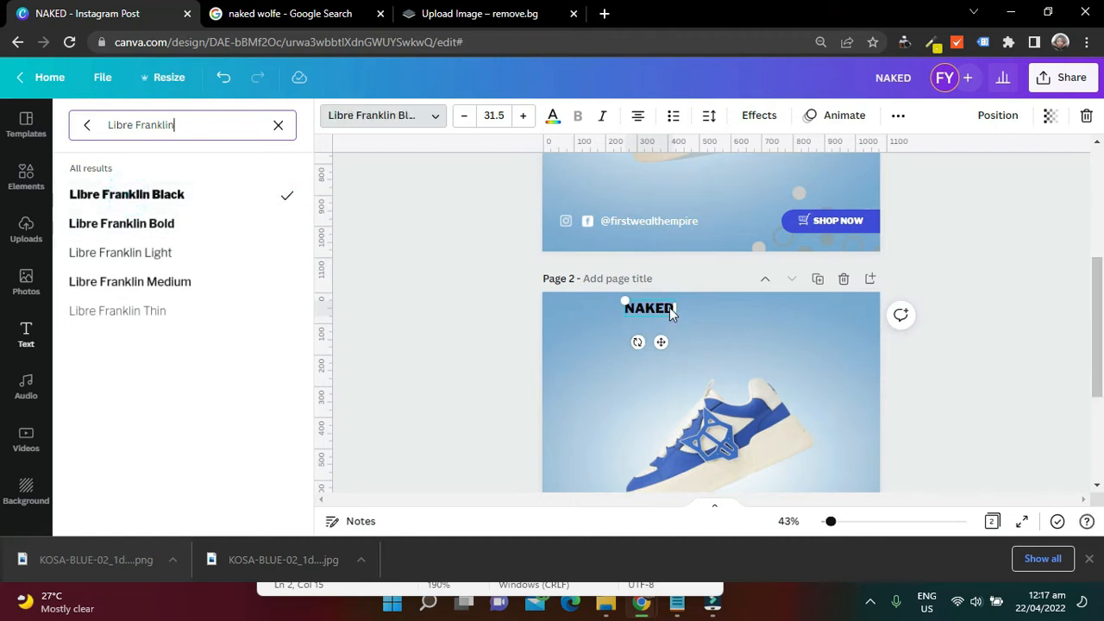
{"action": "left_click_drag", "start_coordinate": [671, 313], "coordinate": [680, 334]}
{"action": "left_click", "coordinate": [499, 117]}
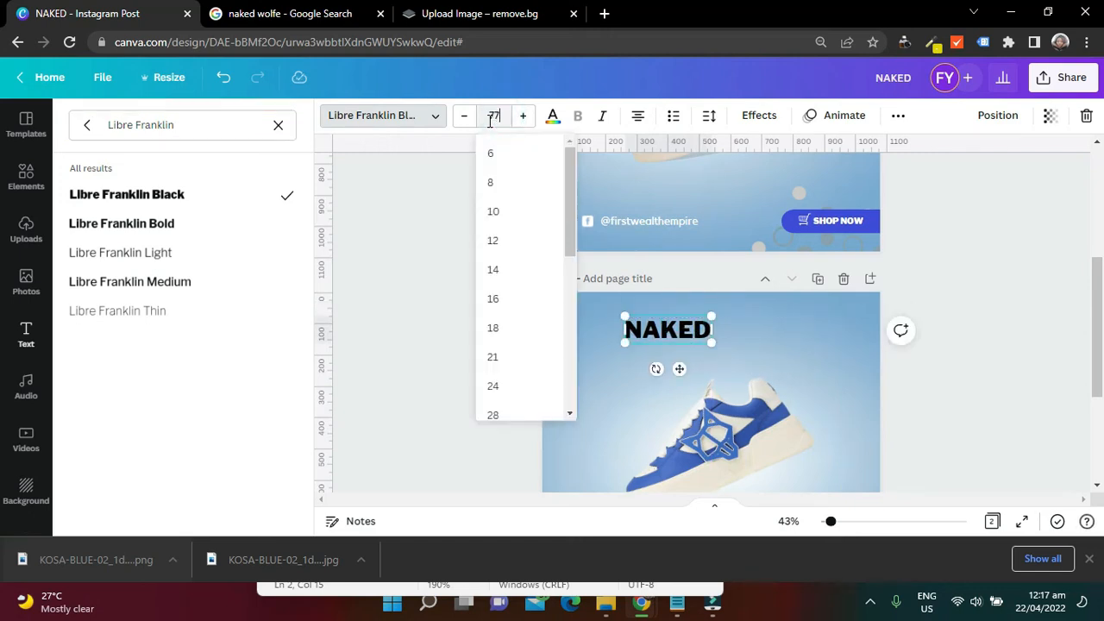
{"action": "type", "text": "77"}
{"action": "left_click", "coordinate": [947, 287]}
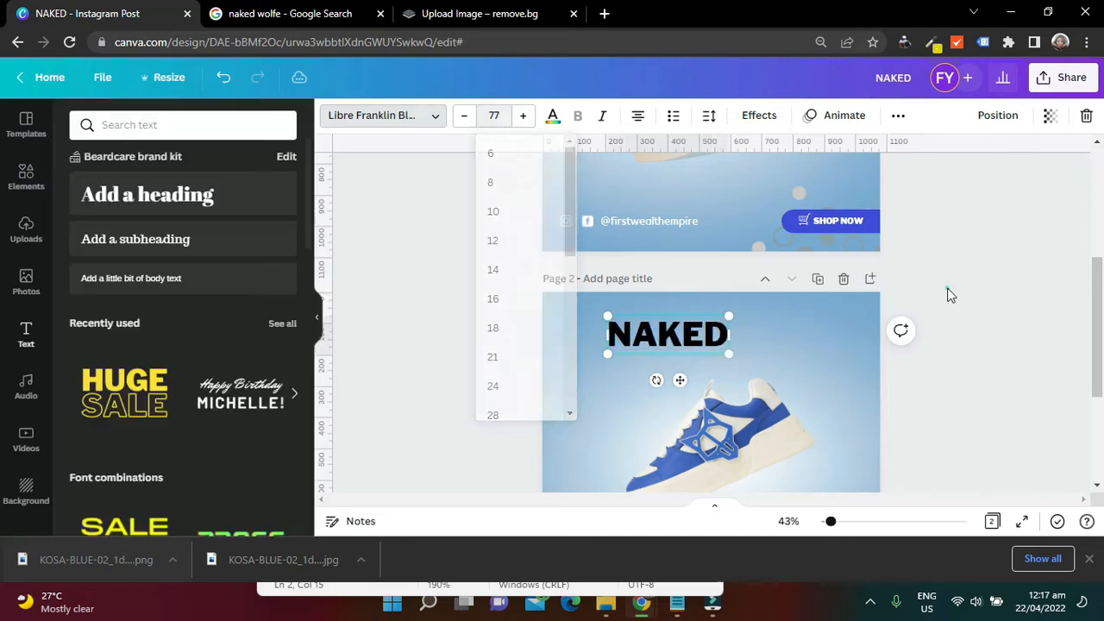
Shift the NAKED heading slightly up and to the left above the shoe, and colour its text white
{"action": "mouse_move", "coordinate": [658, 342]}
{"action": "left_mouse_down"}
{"action": "mouse_move", "coordinate": [594, 334]}
{"action": "mouse_move", "coordinate": [646, 334]}
{"action": "left_mouse_up"}
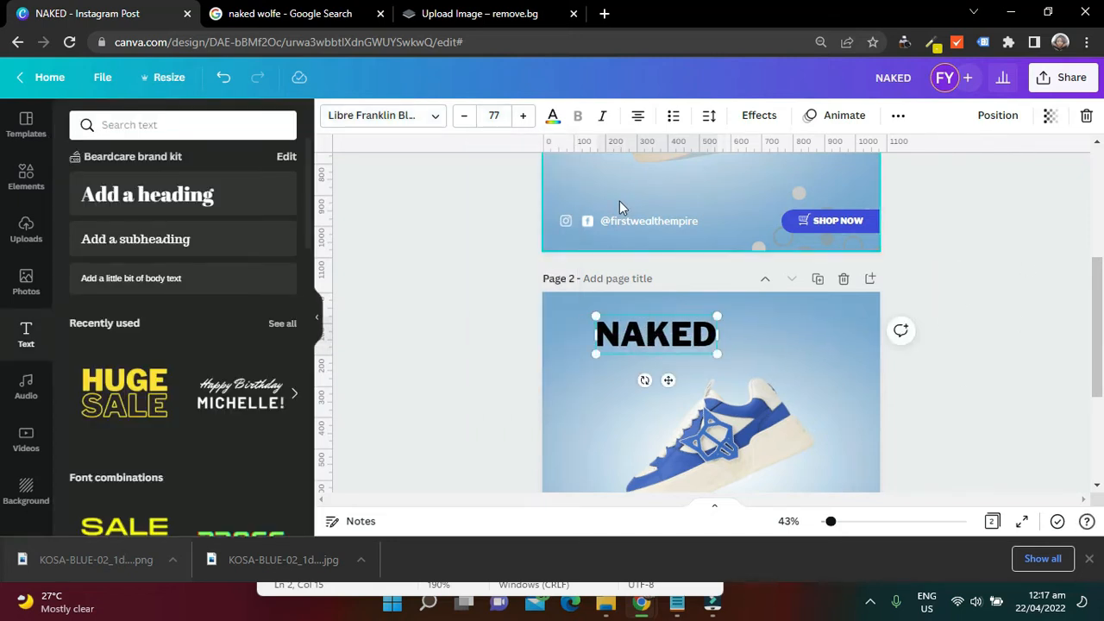
{"action": "left_click", "coordinate": [555, 121]}
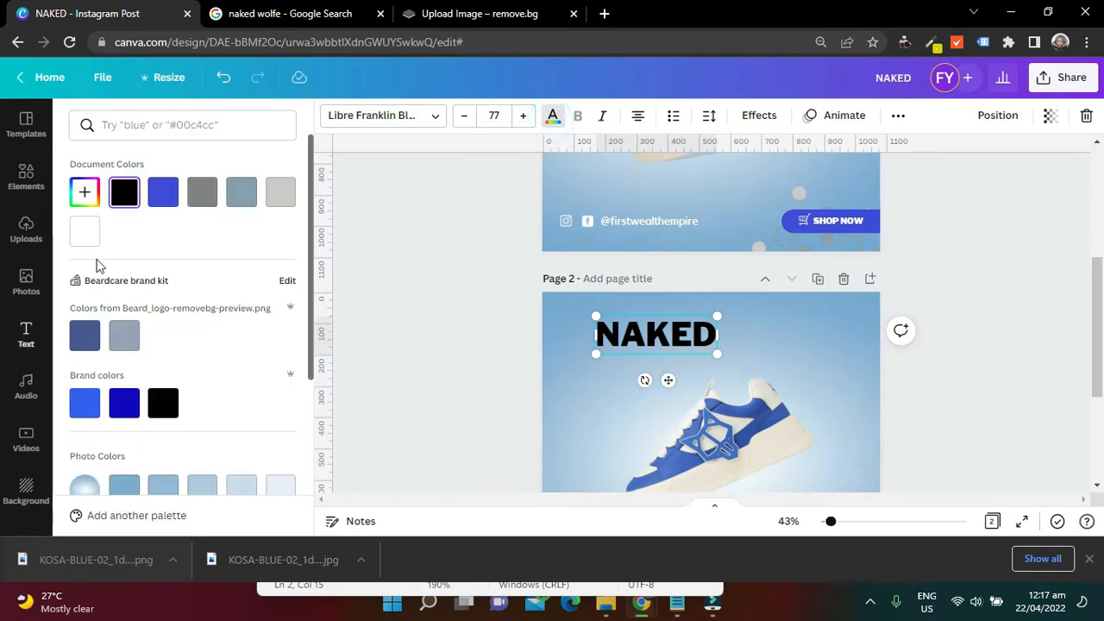
{"action": "left_click", "coordinate": [84, 232]}
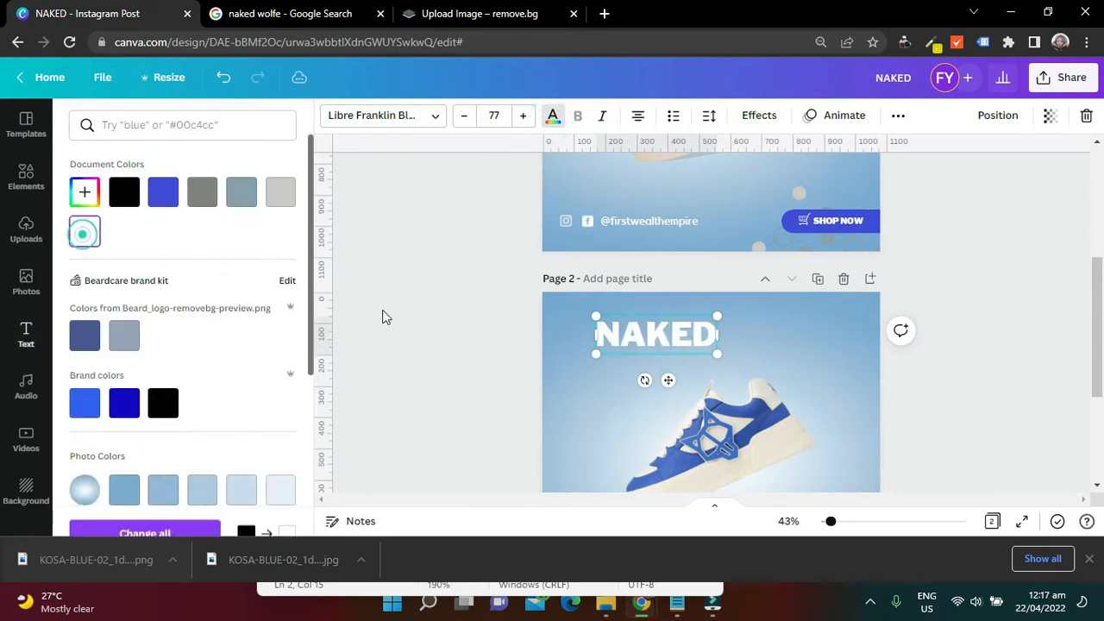
{"action": "right_click", "coordinate": [667, 339]}
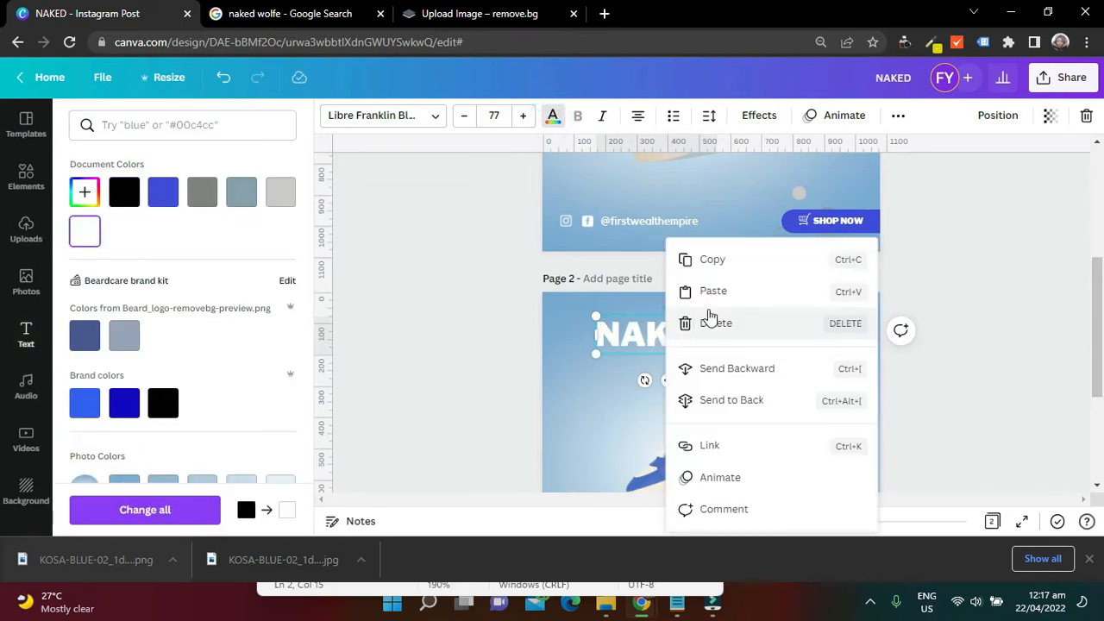
{"action": "left_click", "coordinate": [616, 335]}
{"action": "left_click", "coordinate": [993, 326]}
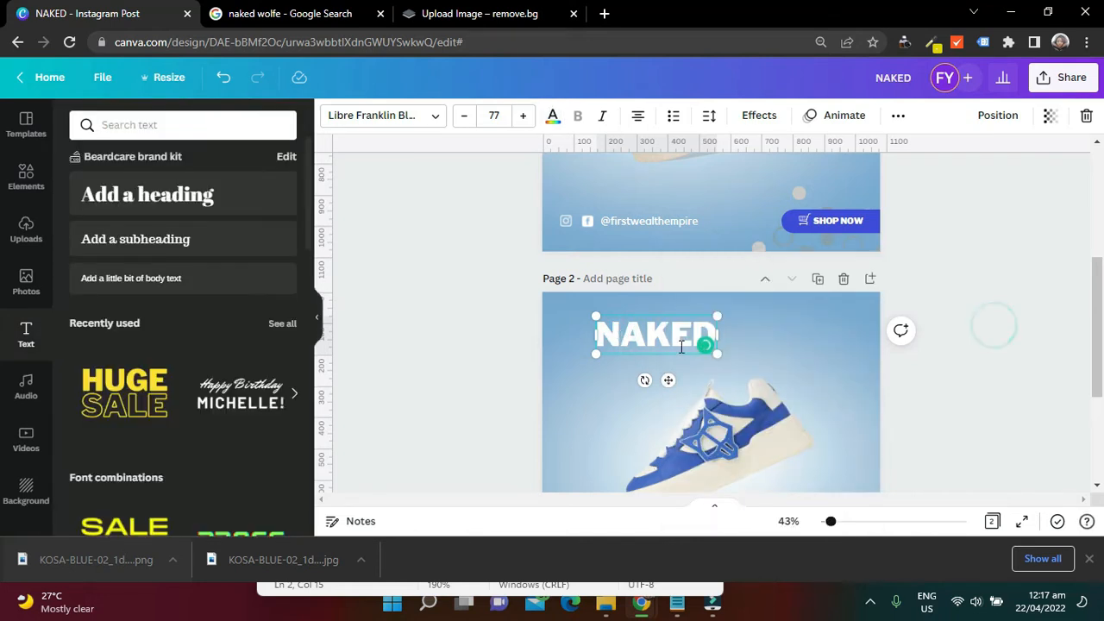
{"action": "left_click", "coordinate": [488, 372]}
Duplicate the NAKED heading, change the copy's text to WOLFE and align it directly to the right of NAKED
{"action": "left_click", "coordinate": [642, 339]}
{"action": "key", "text": "ctrl+d"}
{"action": "left_click_drag", "start_coordinate": [640, 337], "coordinate": [768, 326]}
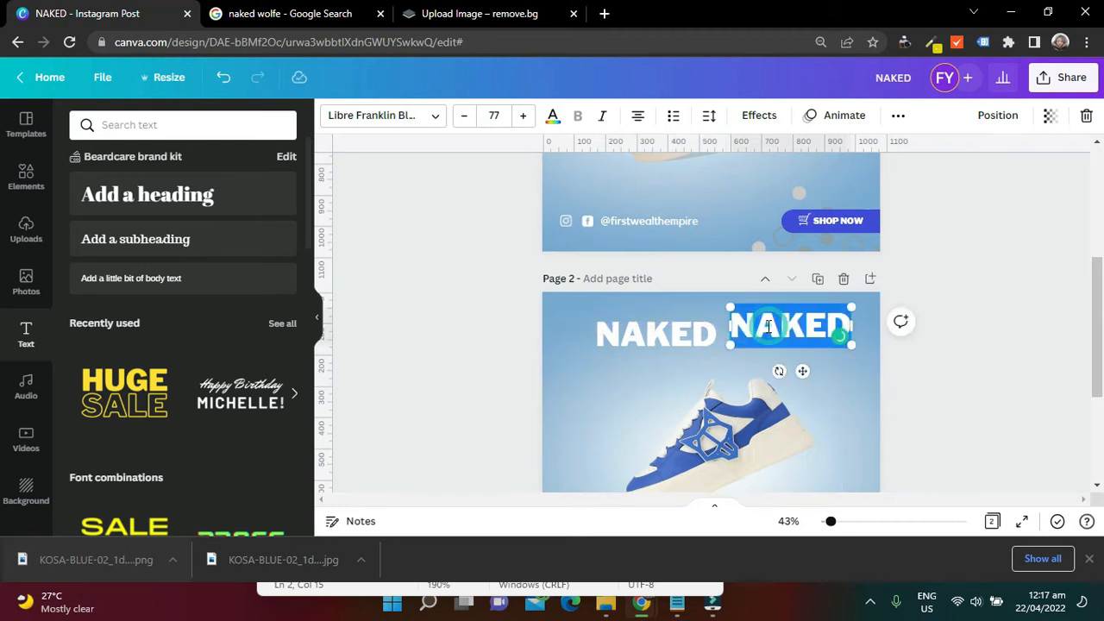
{"action": "type", "text": "WOLFE"}
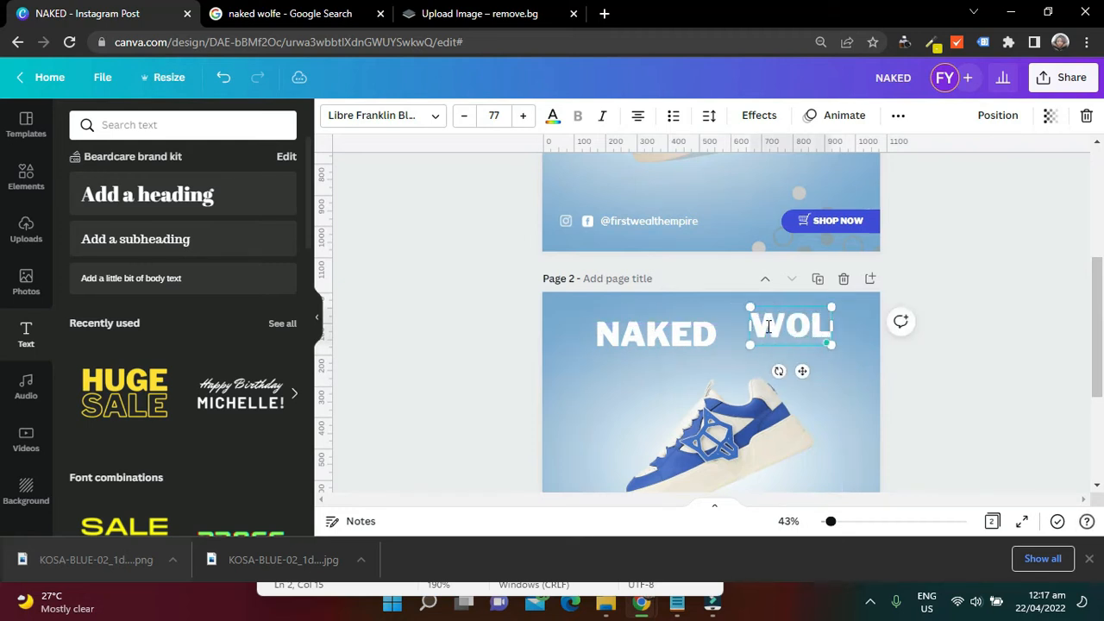
{"action": "left_click", "coordinate": [1000, 283]}
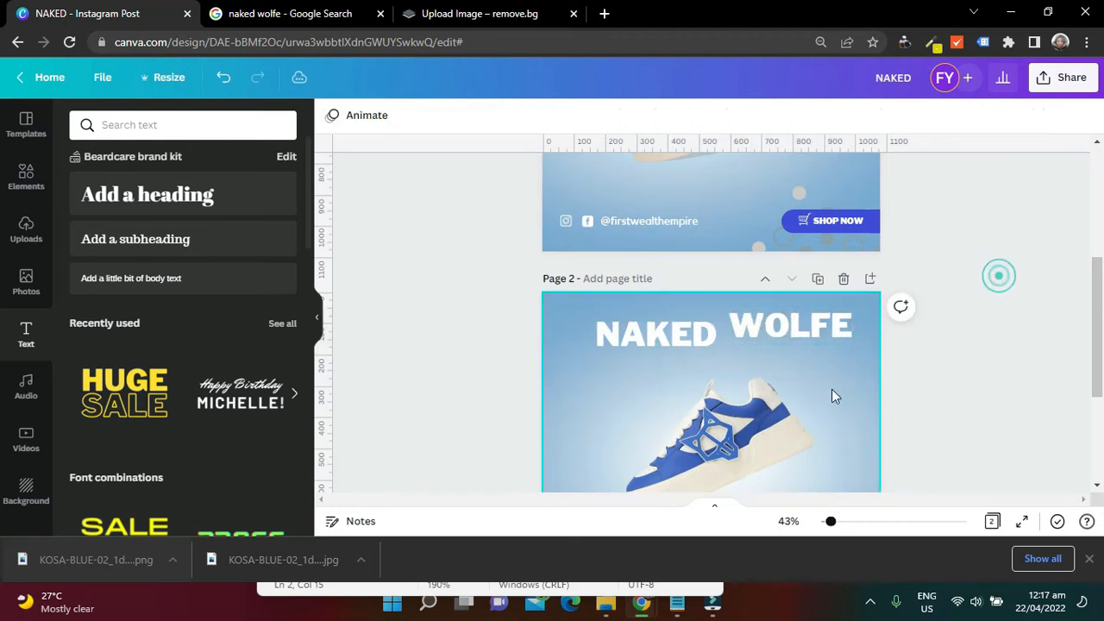
{"action": "left_click_drag", "start_coordinate": [809, 330], "coordinate": [807, 340]}
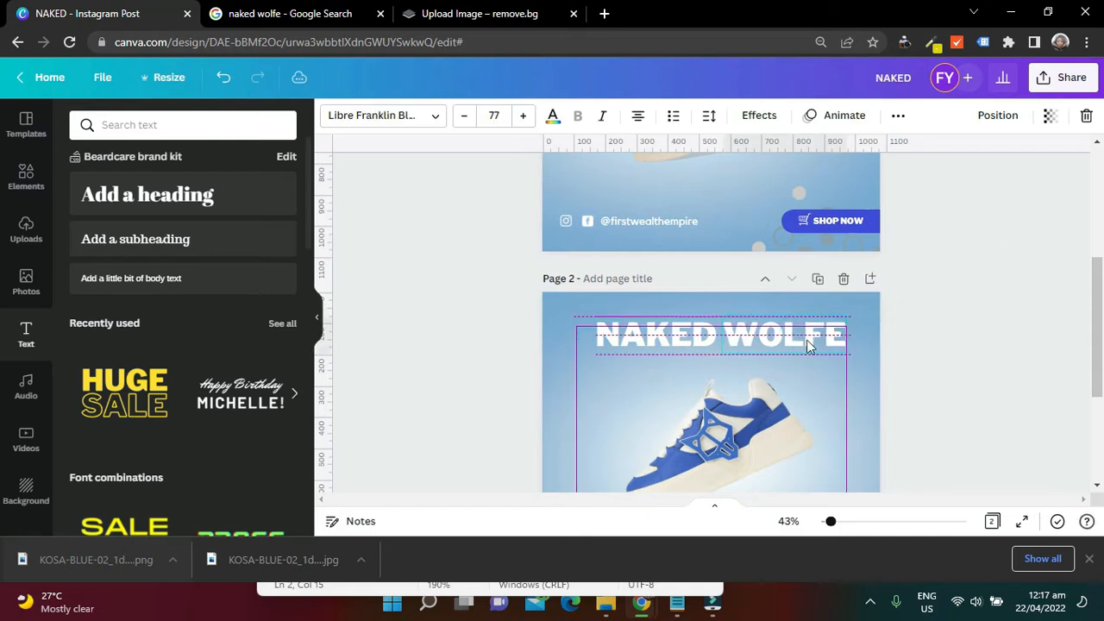
Apply the Hollow text effect to the WOLFE heading on page 2 to match page 1
{"action": "scroll", "coordinate": [1097, 273], "scroll_direction": "up", "scroll_amount": 2}
{"action": "scroll", "coordinate": [1097, 272], "scroll_direction": "up", "scroll_amount": 2}
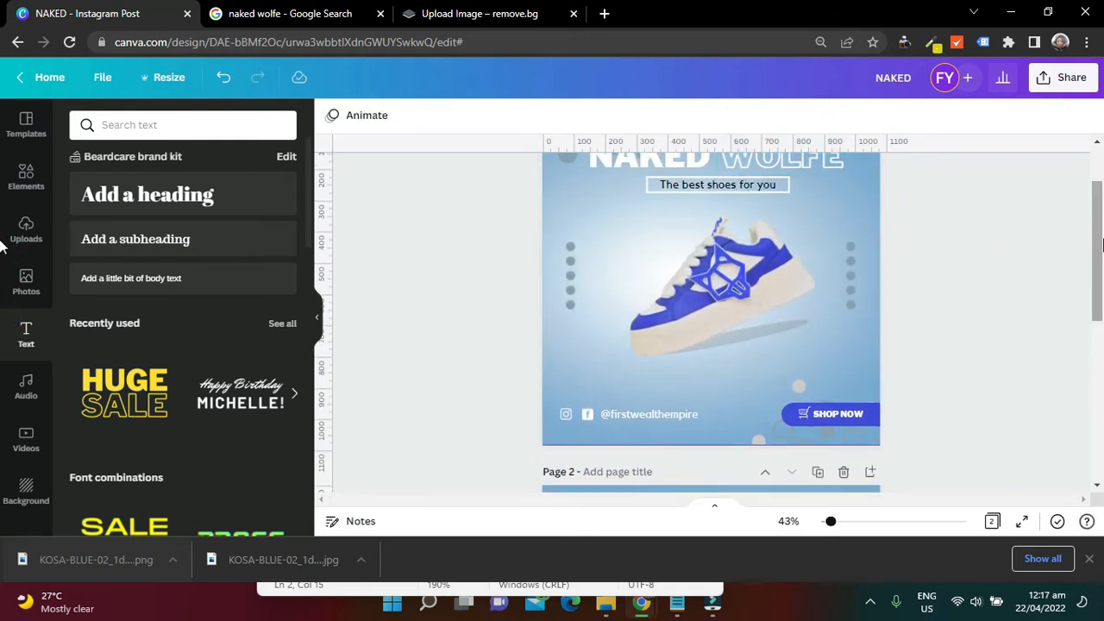
{"action": "scroll", "coordinate": [1097, 251], "scroll_direction": "down", "scroll_amount": 4}
{"action": "left_click", "coordinate": [807, 358]}
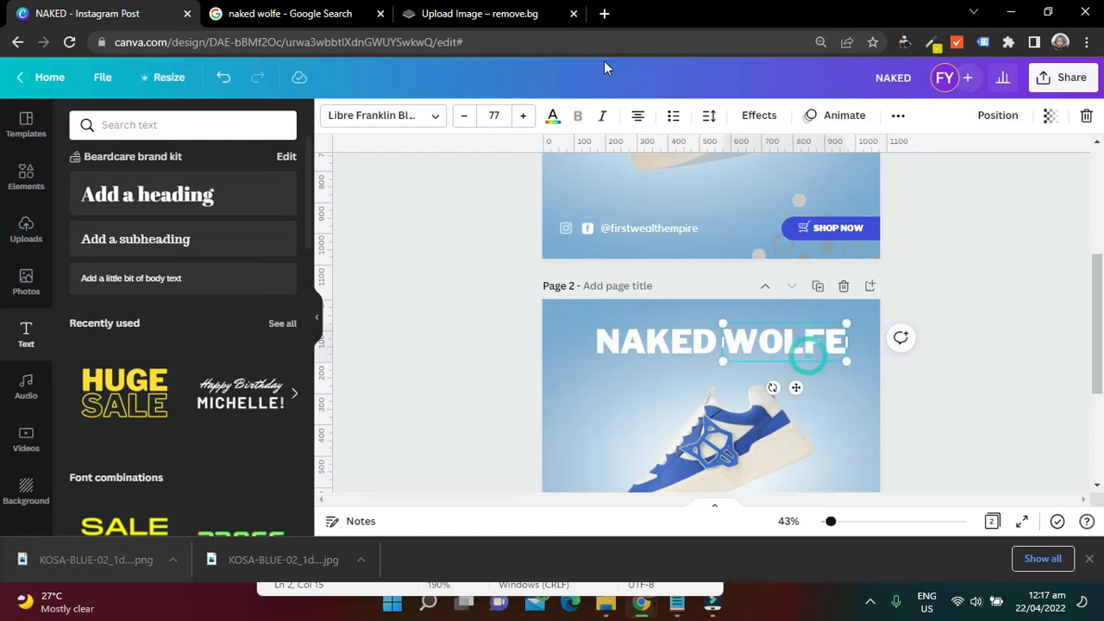
{"action": "left_click", "coordinate": [759, 115]}
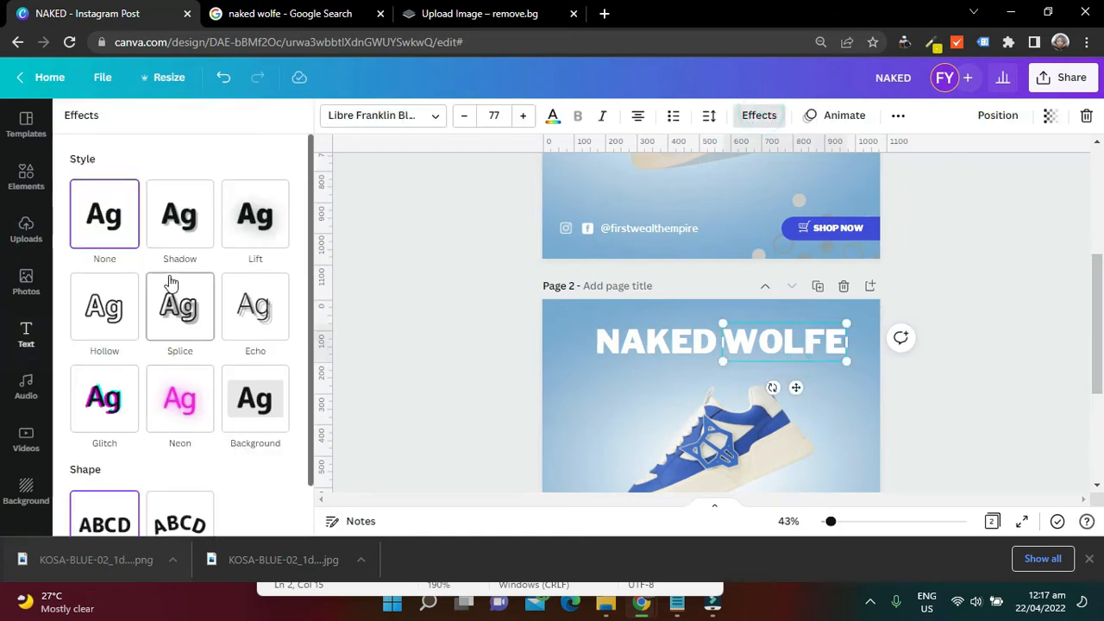
{"action": "left_click", "coordinate": [112, 315]}
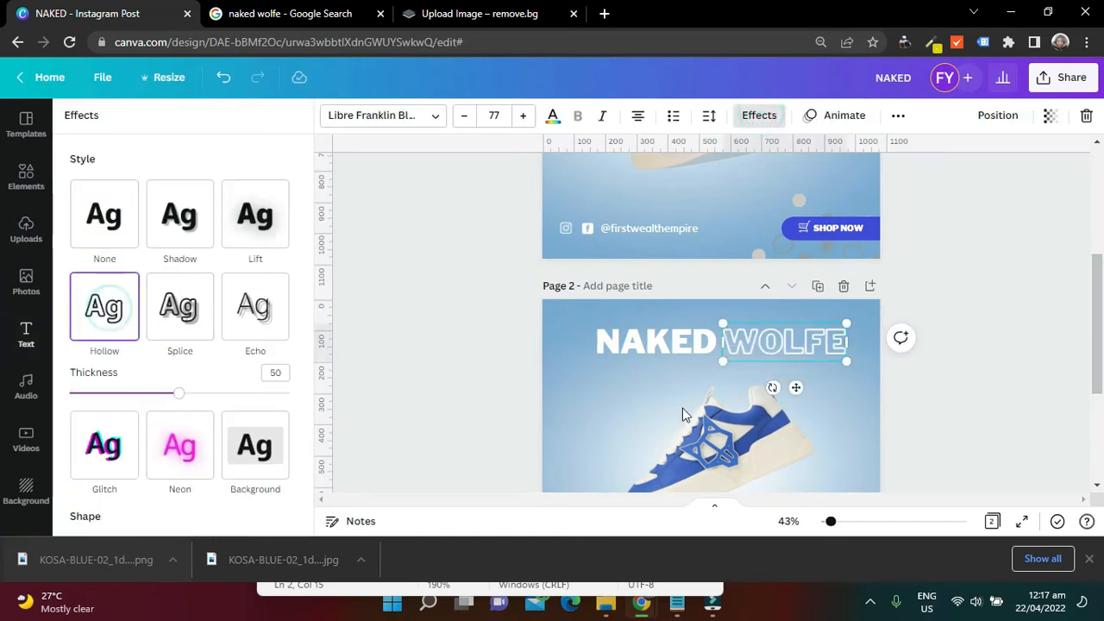
{"action": "left_click", "coordinate": [1060, 263]}
Place horizontal ruler guides across page 2, one just above the NAKED WOLFE title and one near the lower edge
{"action": "left_click_drag", "start_coordinate": [1102, 314], "coordinate": [1096, 346]}
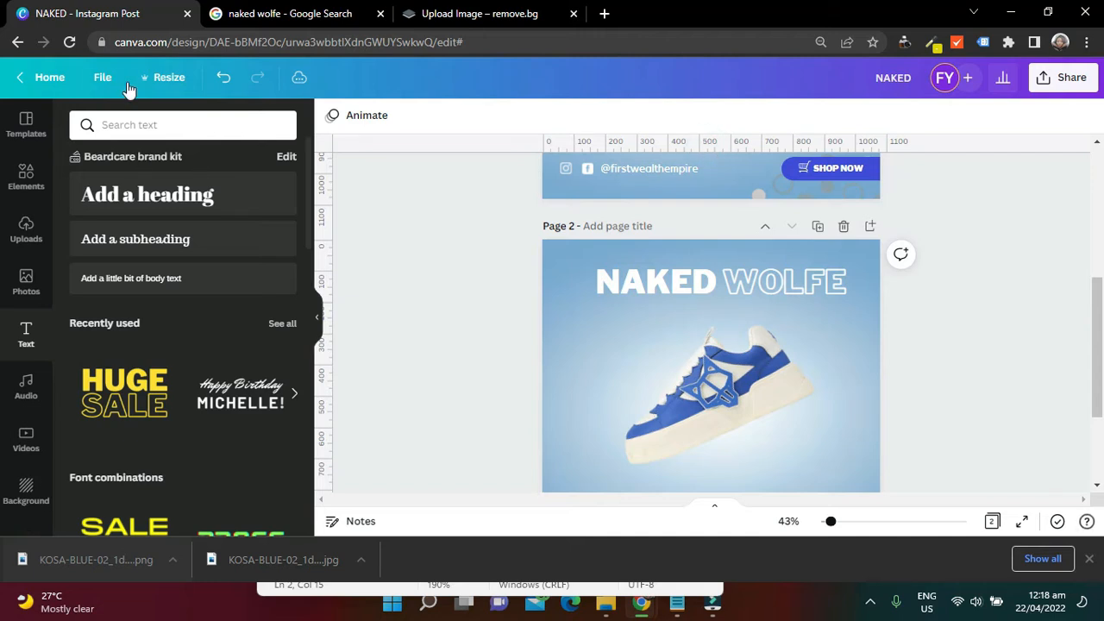
{"action": "left_click", "coordinate": [103, 79]}
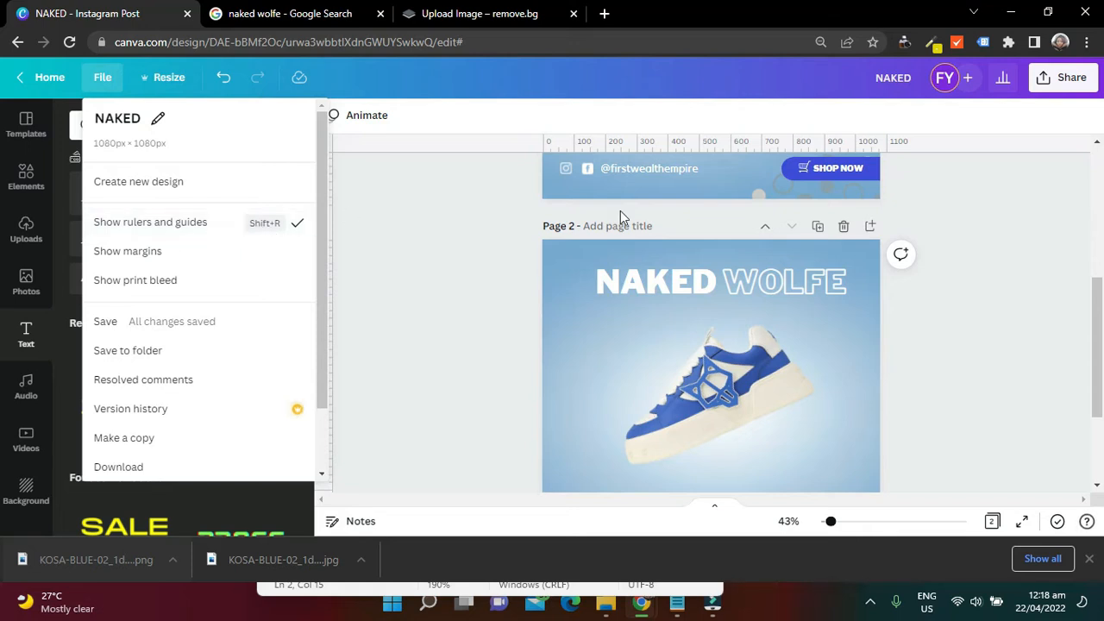
{"action": "left_click", "coordinate": [457, 235]}
{"action": "left_click_drag", "start_coordinate": [630, 143], "coordinate": [643, 257]}
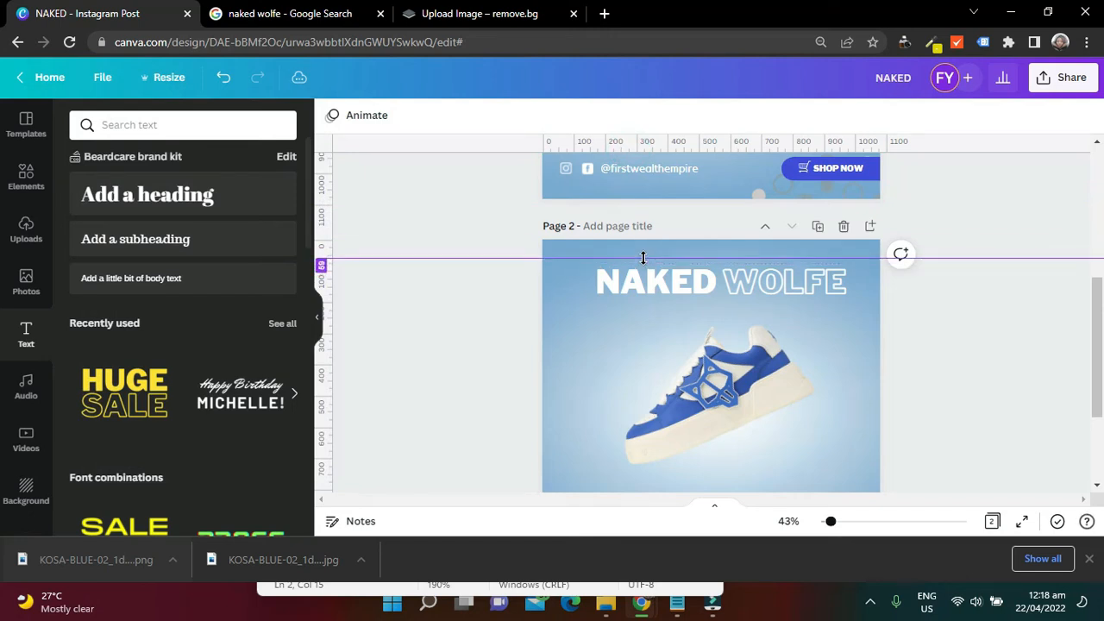
{"action": "left_click_drag", "start_coordinate": [640, 260], "coordinate": [640, 264]}
{"action": "left_click_drag", "start_coordinate": [1099, 310], "coordinate": [1100, 326]}
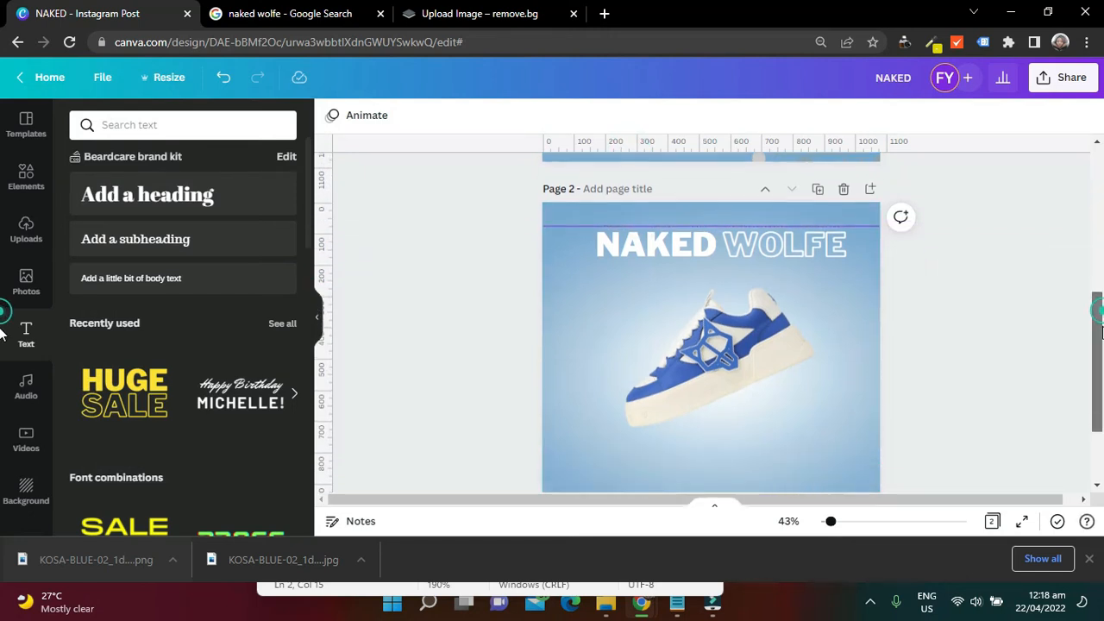
{"action": "left_click", "coordinate": [717, 152]}
{"action": "left_click_drag", "start_coordinate": [717, 152], "coordinate": [763, 469]}
Add vertical ruler guides at about 70 px from the left edge and about 1010 px near the right edge
{"action": "left_click_drag", "start_coordinate": [330, 332], "coordinate": [565, 347]}
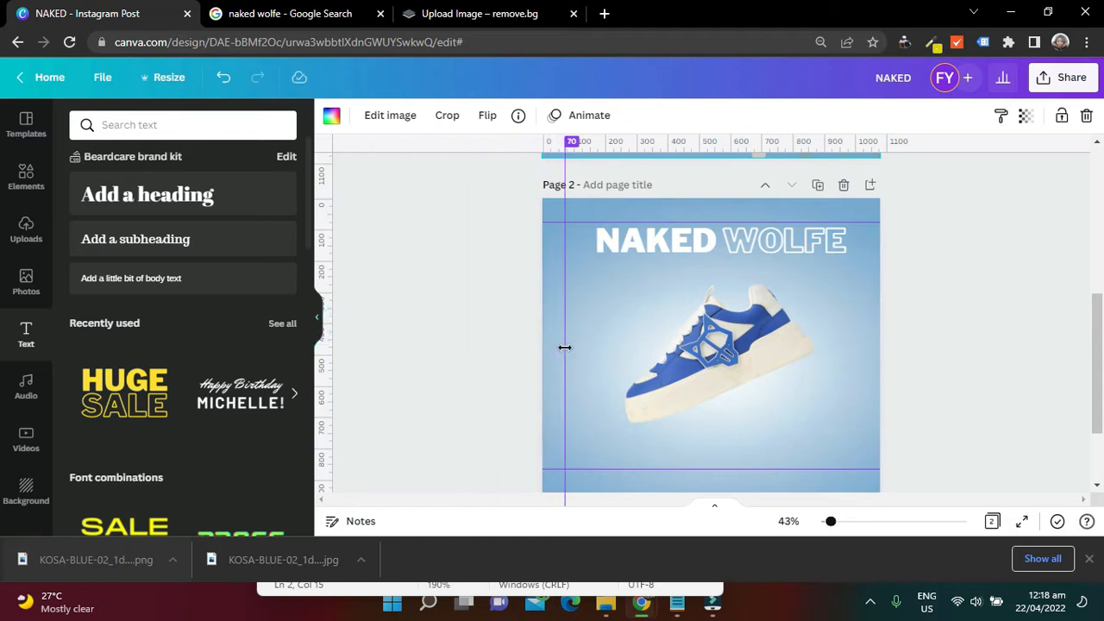
{"action": "left_click_drag", "start_coordinate": [327, 374], "coordinate": [856, 347]}
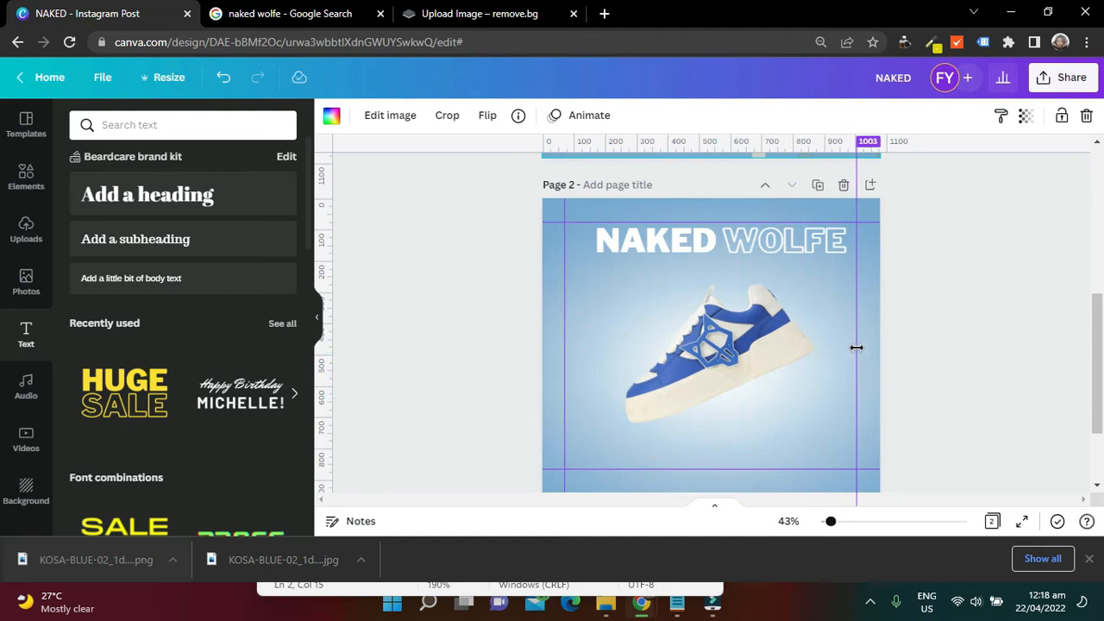
{"action": "left_click_drag", "start_coordinate": [856, 347], "coordinate": [859, 347]}
{"action": "left_click", "coordinate": [1033, 252]}
Shift the NAKED and WOLFE headings on page 2 slightly left so the title sits centred between the guides
{"action": "left_click_drag", "start_coordinate": [661, 247], "coordinate": [652, 248]}
{"action": "left_click_drag", "start_coordinate": [770, 247], "coordinate": [761, 249]}
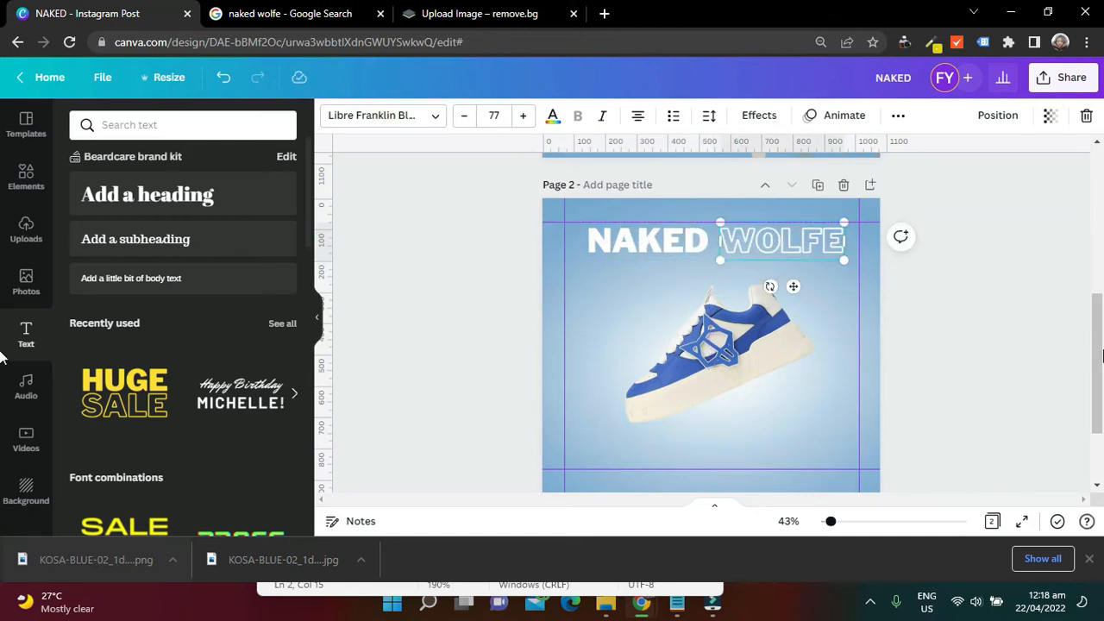
{"action": "left_click", "coordinate": [1025, 330]}
Try a square outline from an elements search for "rectangle" on page 1 as the tagline frame, and delete it
{"action": "scroll", "coordinate": [1020, 337], "scroll_direction": "up", "scroll_amount": 5}
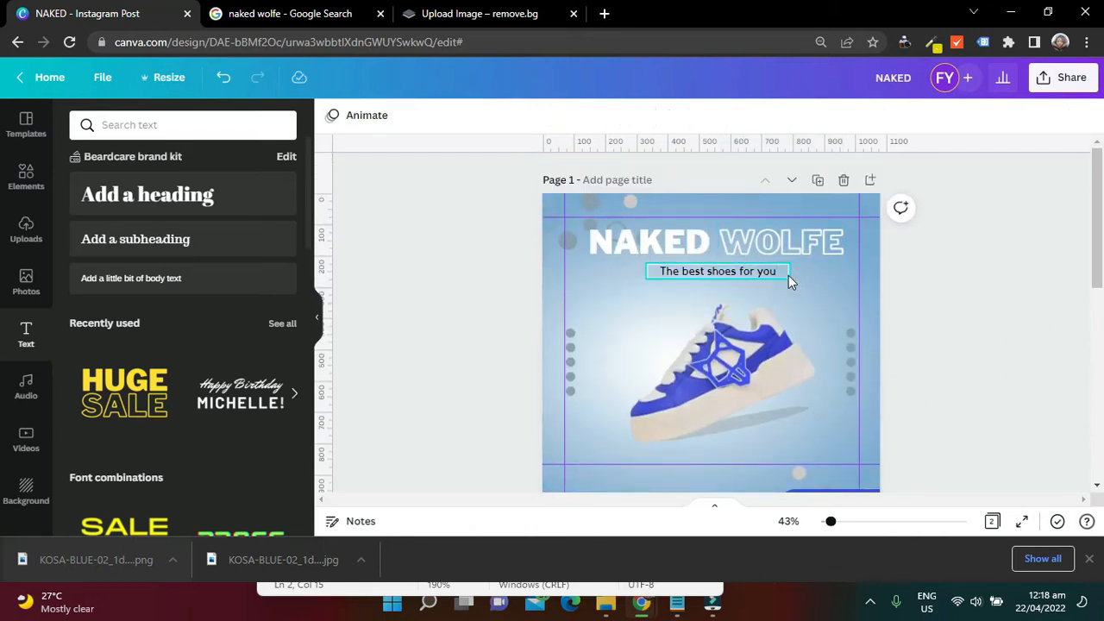
{"action": "left_click", "coordinate": [788, 275]}
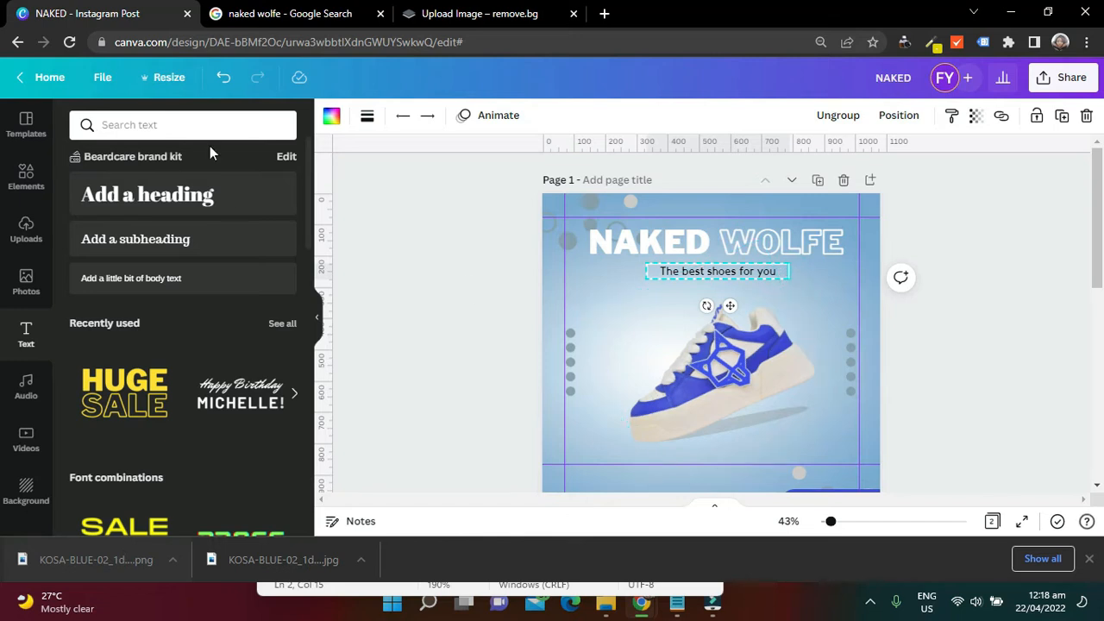
{"action": "left_click", "coordinate": [21, 182]}
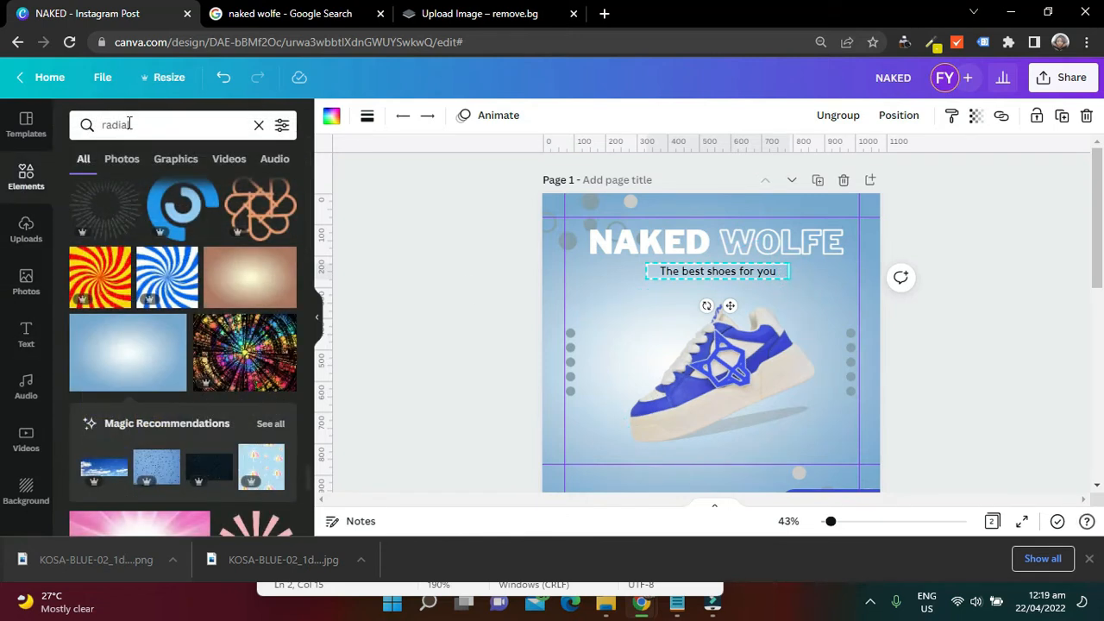
{"action": "left_click", "coordinate": [258, 126]}
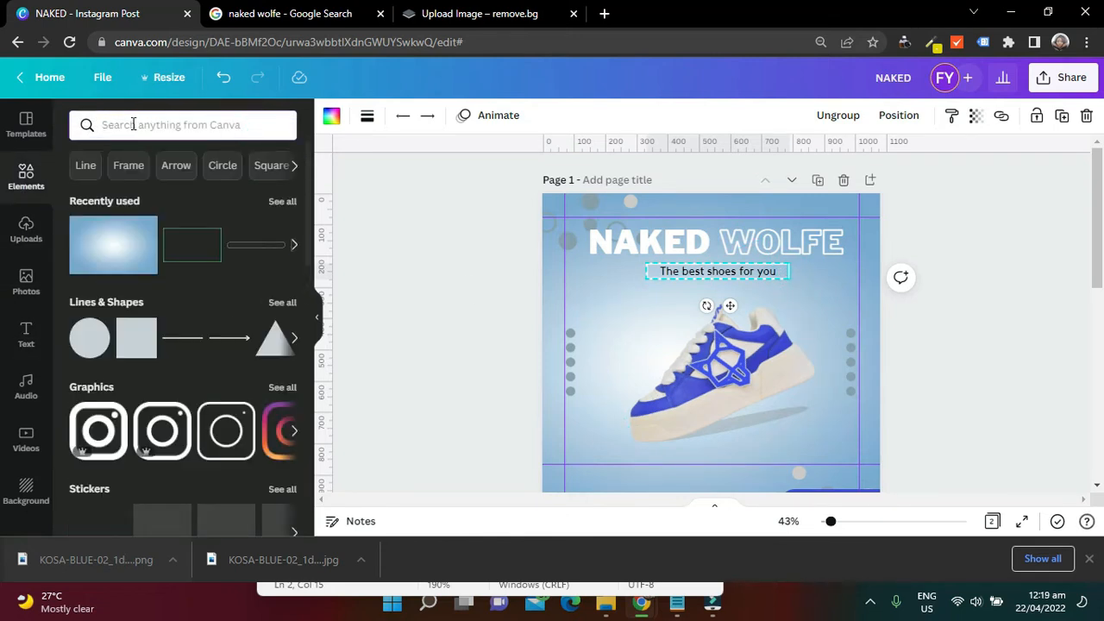
{"action": "type", "text": "Re"}
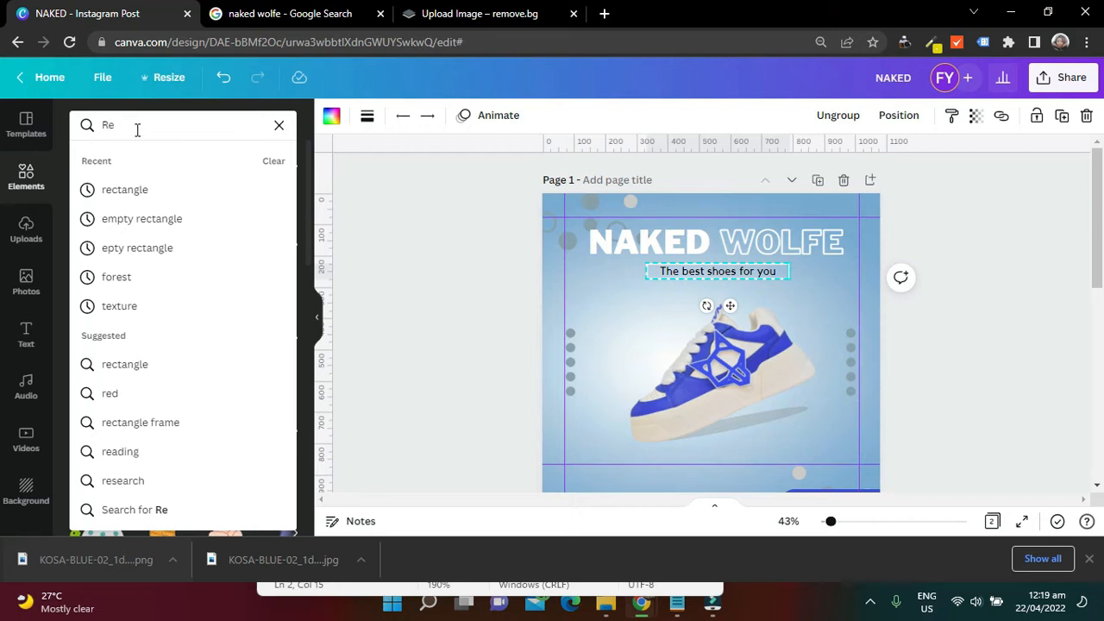
{"action": "left_click", "coordinate": [135, 186]}
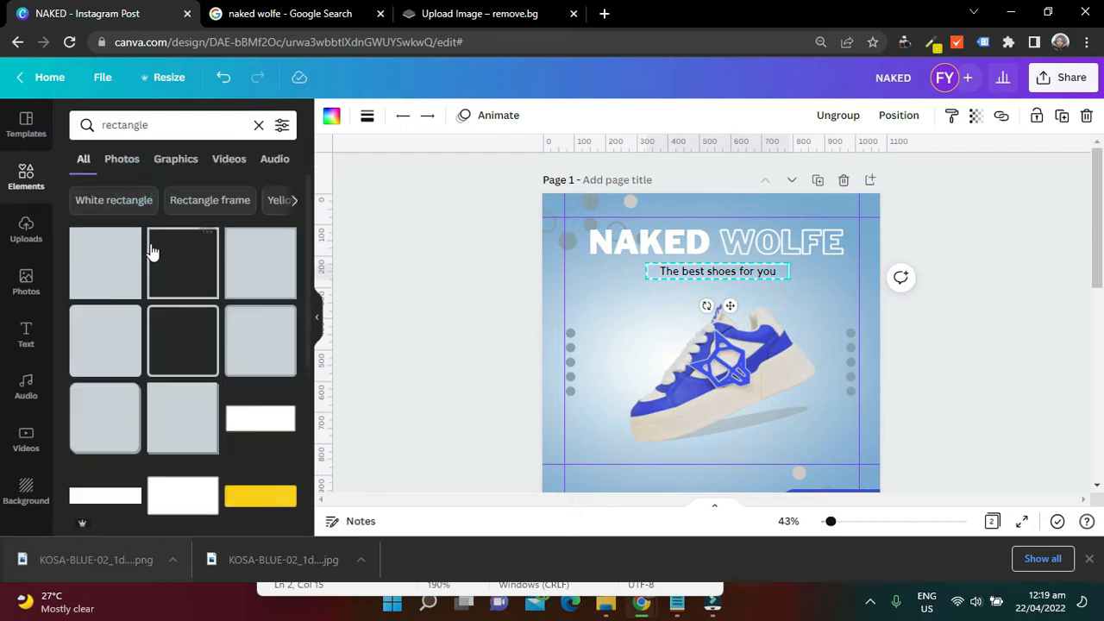
{"action": "left_click", "coordinate": [191, 277]}
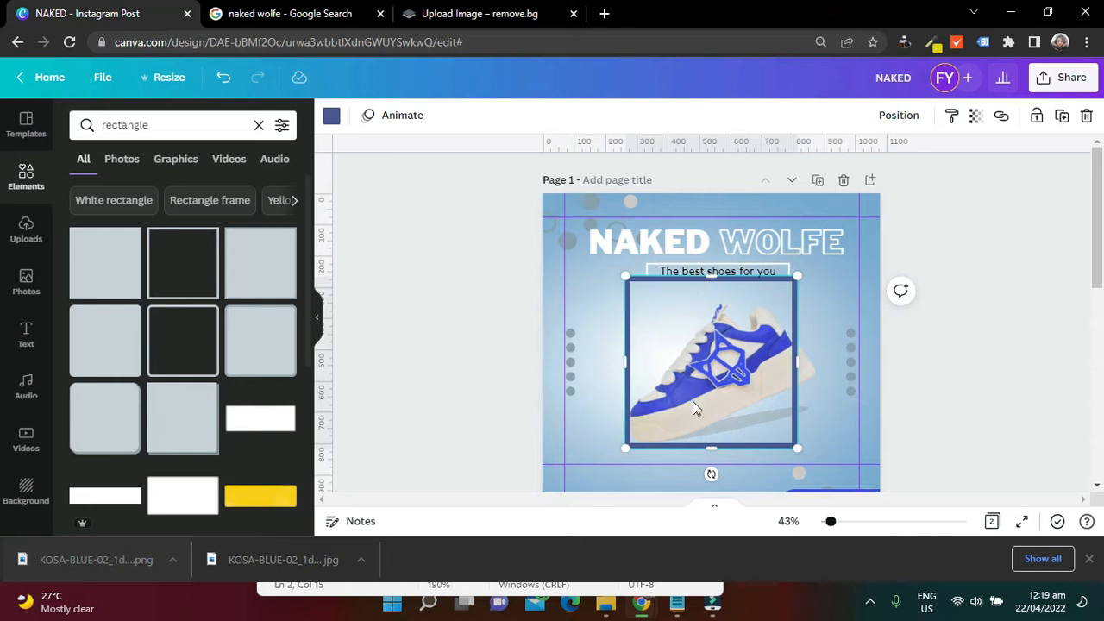
{"action": "key", "text": "Delete"}
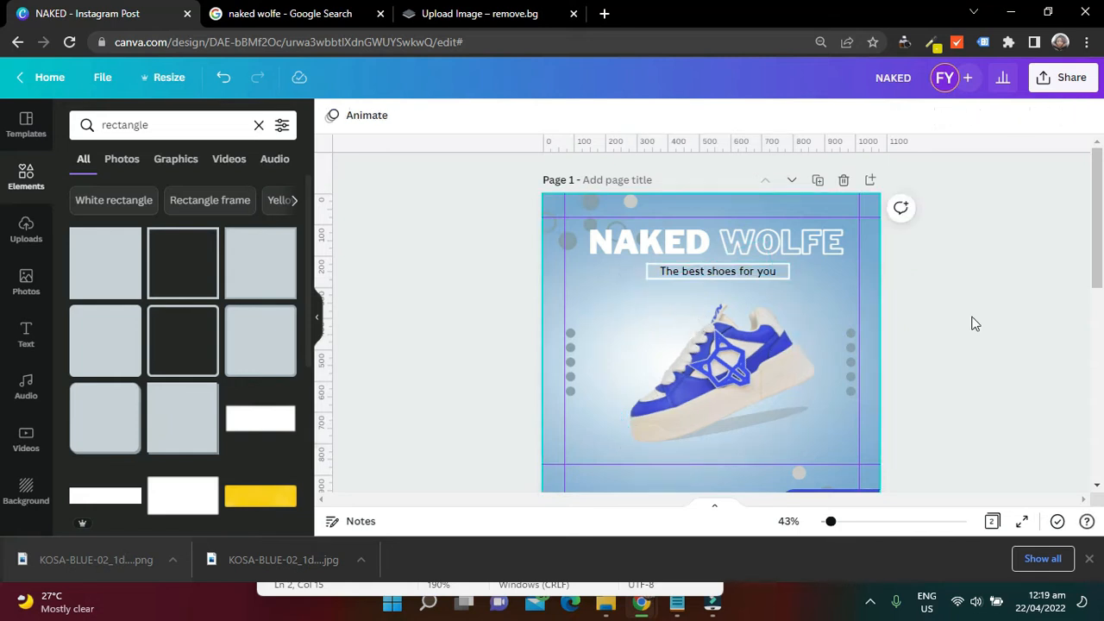
Search the elements for "line" and look through the available line styles
{"action": "left_click", "coordinate": [258, 125]}
{"action": "left_click", "coordinate": [153, 130]}
{"action": "type", "text": "line"}
{"action": "left_click", "coordinate": [189, 186]}
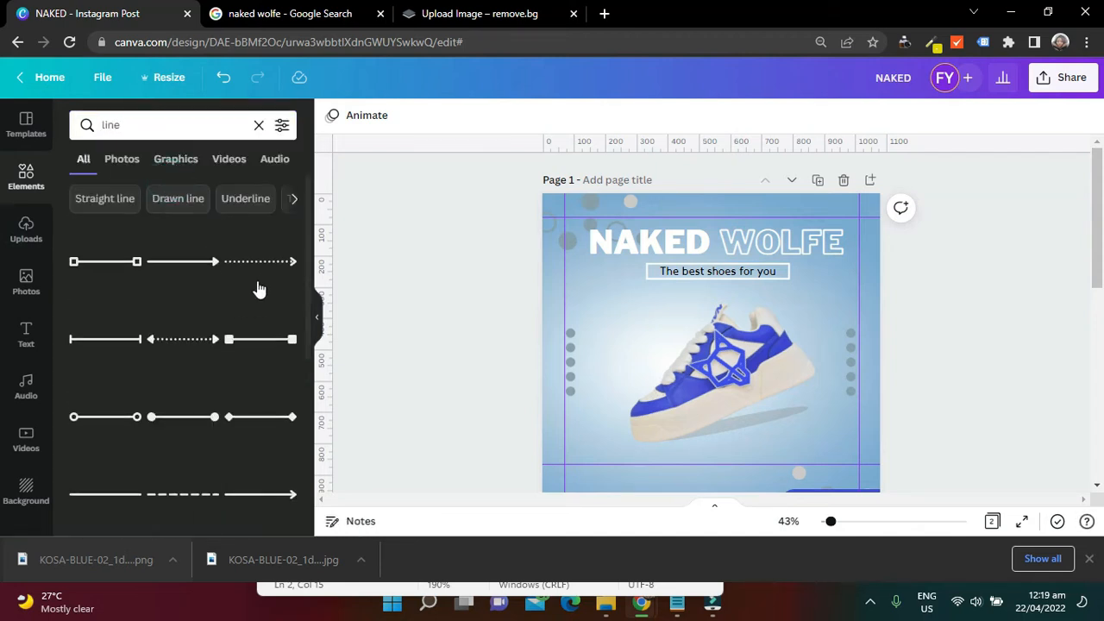
{"action": "scroll", "coordinate": [259, 289], "scroll_direction": "down", "scroll_amount": 3}
{"action": "scroll", "coordinate": [259, 289], "scroll_direction": "down", "scroll_amount": 2}
{"action": "scroll", "coordinate": [130, 281], "scroll_direction": "up", "scroll_amount": 4}
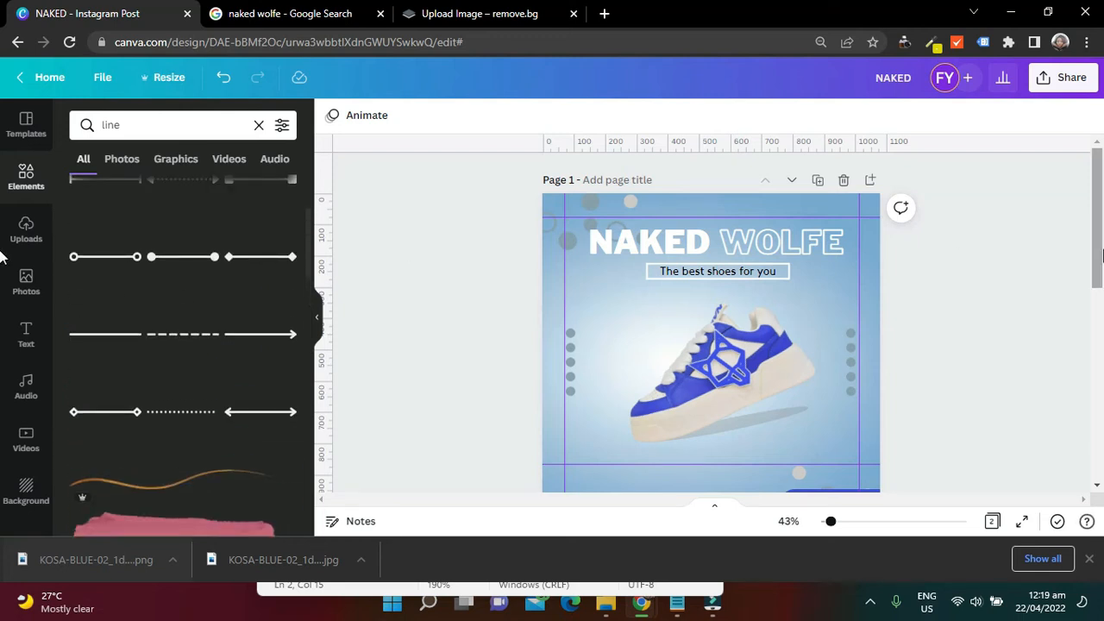
{"action": "scroll", "coordinate": [687, 330], "scroll_direction": "down", "scroll_amount": 5}
Add a straight horizontal line to page 2 directly beneath the NAKED WOLFE title
{"action": "key", "text": "l"}
{"action": "left_click_drag", "start_coordinate": [722, 382], "coordinate": [703, 278]}
{"action": "left_click", "coordinate": [1021, 236]}
{"action": "left_click", "coordinate": [703, 250]}
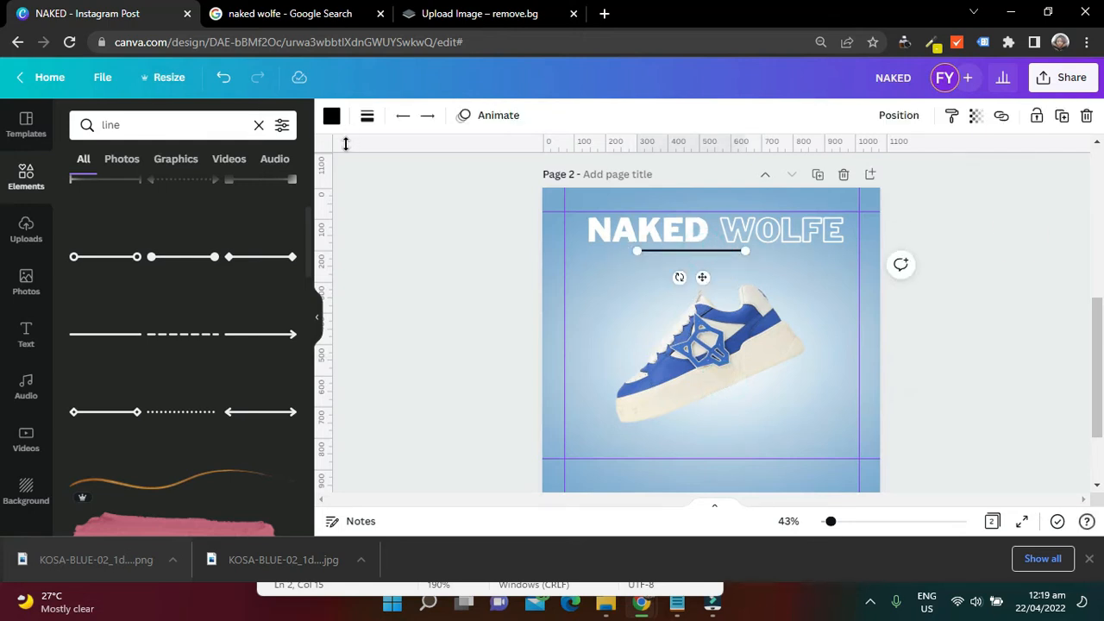
Colour the line under the title white and lengthen it horizontally to about 564 px
{"action": "left_click", "coordinate": [331, 115]}
{"action": "left_click", "coordinate": [84, 233]}
{"action": "left_click_drag", "start_coordinate": [743, 251], "coordinate": [813, 252]}
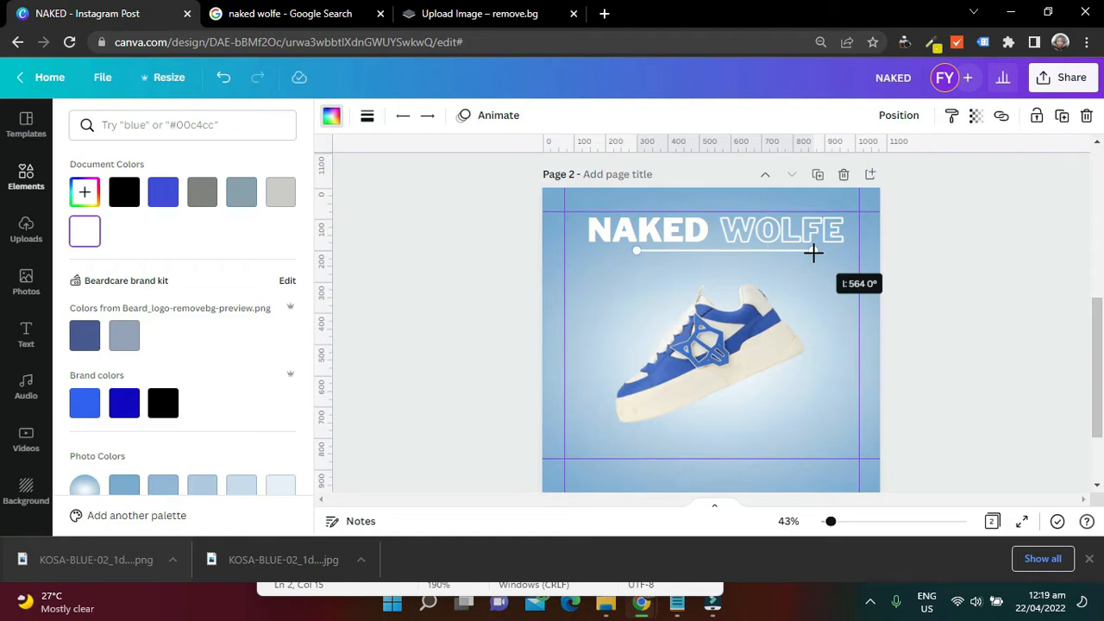
{"action": "left_click_drag", "start_coordinate": [813, 251], "coordinate": [813, 251]}
{"action": "left_click", "coordinate": [468, 255]}
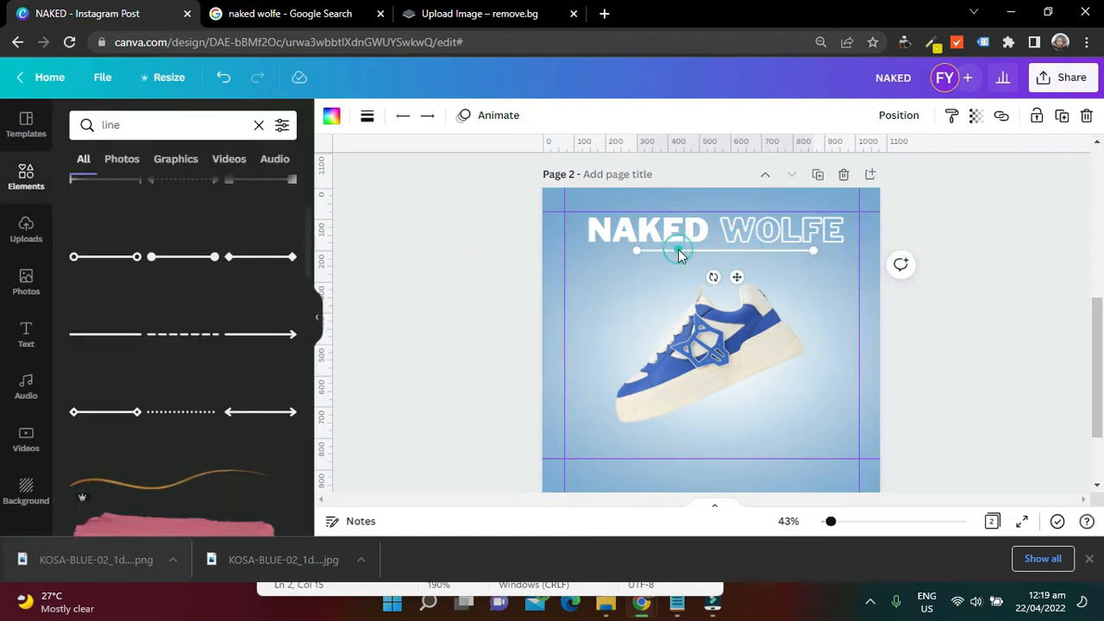
Duplicate the white line slightly below the first, and join both lines' left ends with a short vertical white line
{"action": "left_click_drag", "start_coordinate": [675, 256], "coordinate": [695, 266]}
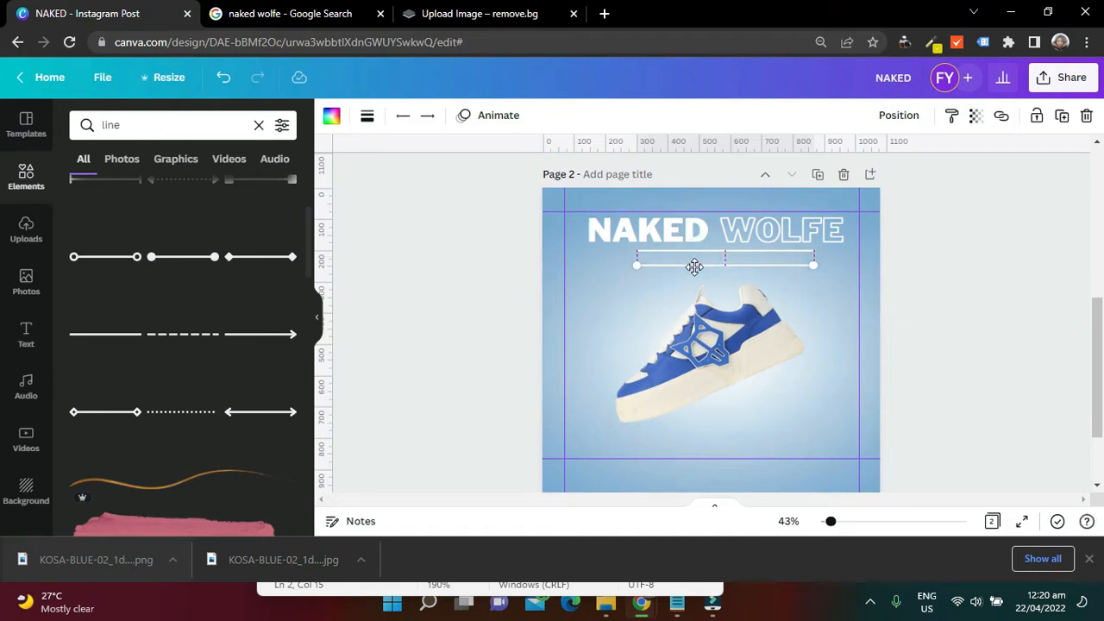
{"action": "left_click", "coordinate": [826, 322]}
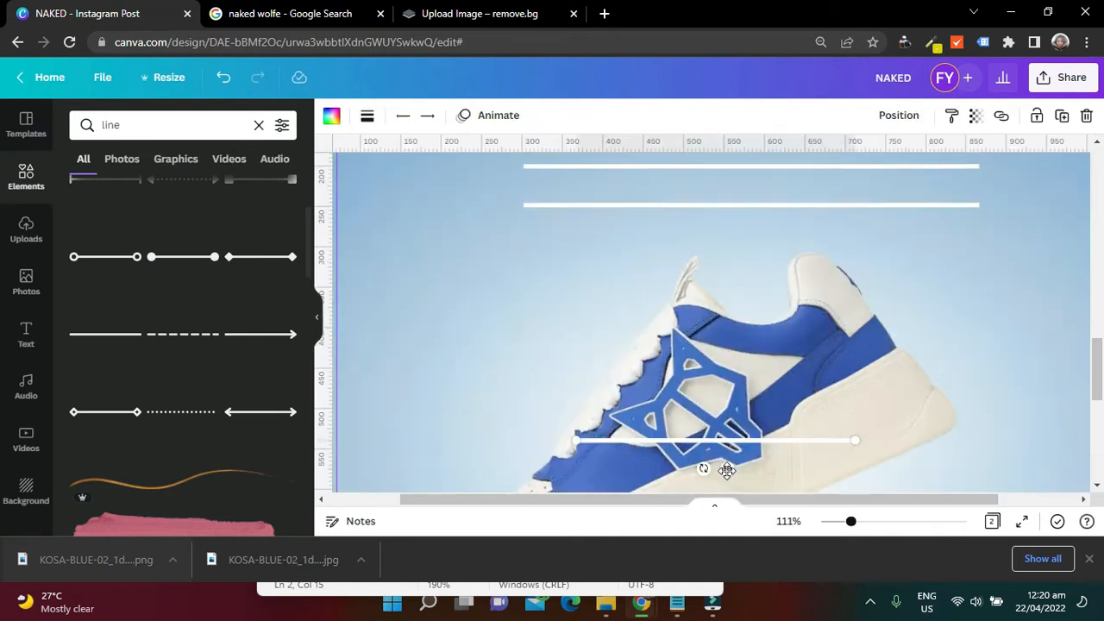
{"action": "left_click_drag", "start_coordinate": [727, 470], "coordinate": [392, 237]}
{"action": "left_click_drag", "start_coordinate": [549, 380], "coordinate": [547, 206]}
{"action": "left_click_drag", "start_coordinate": [545, 191], "coordinate": [524, 256]}
{"action": "left_click_drag", "start_coordinate": [526, 274], "coordinate": [525, 210]}
{"action": "left_click", "coordinate": [475, 287]}
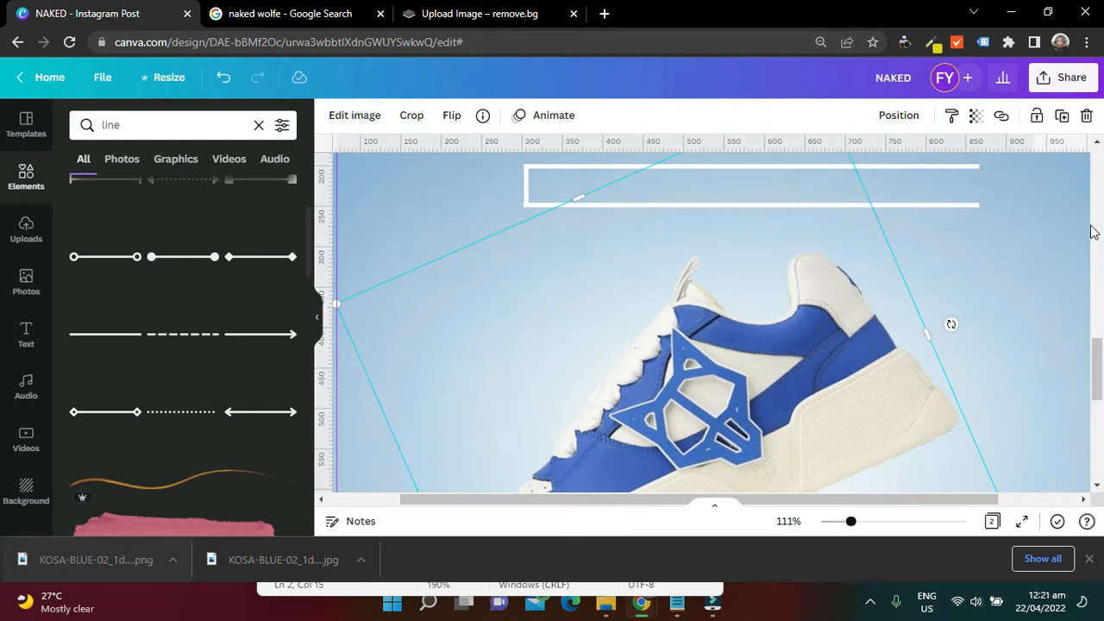
Fine-tune the short vertical line's length and position so it closes the left ends of both horizontal lines exactly
{"action": "left_click", "coordinate": [1053, 245]}
{"action": "left_click", "coordinate": [526, 188]}
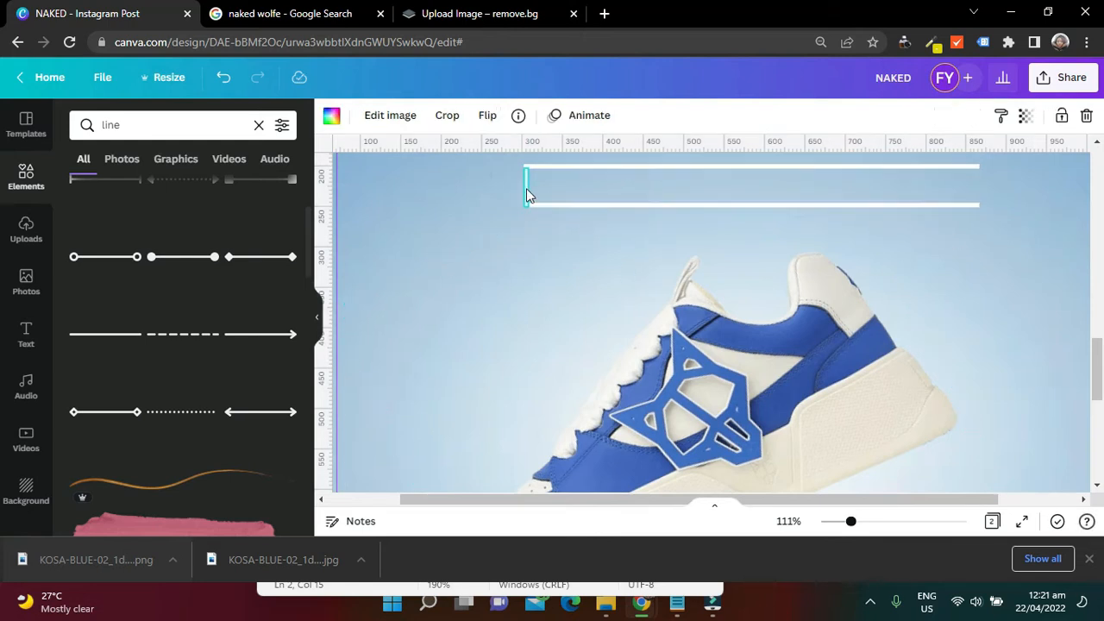
{"action": "left_click_drag", "start_coordinate": [529, 206], "coordinate": [527, 210]}
{"action": "left_click", "coordinate": [429, 237]}
{"action": "left_click", "coordinate": [526, 181]}
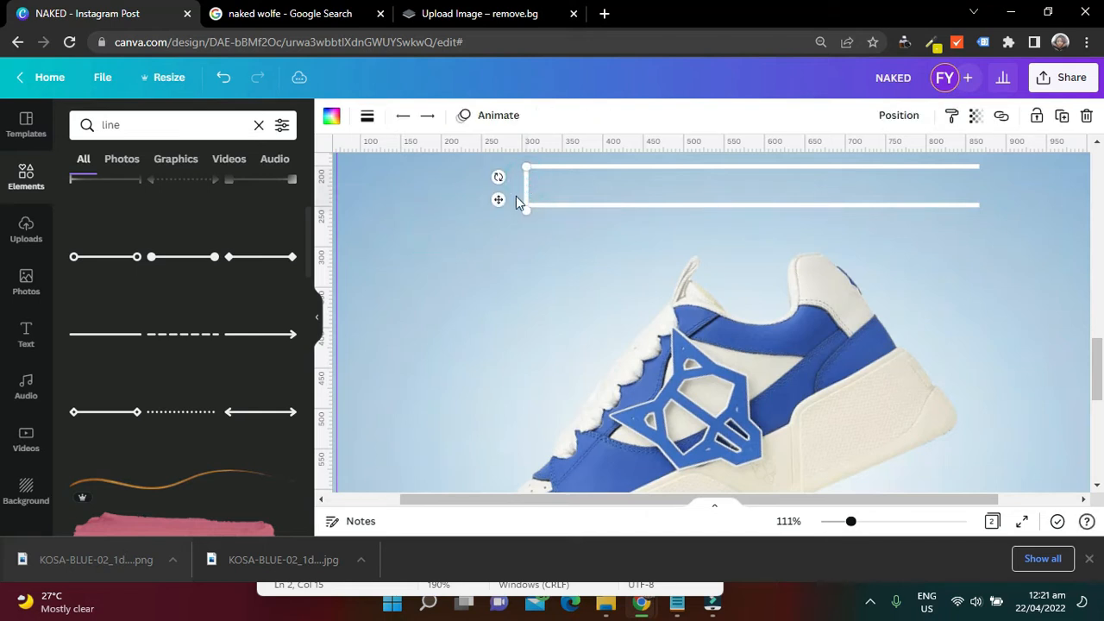
{"action": "left_click", "coordinate": [450, 255]}
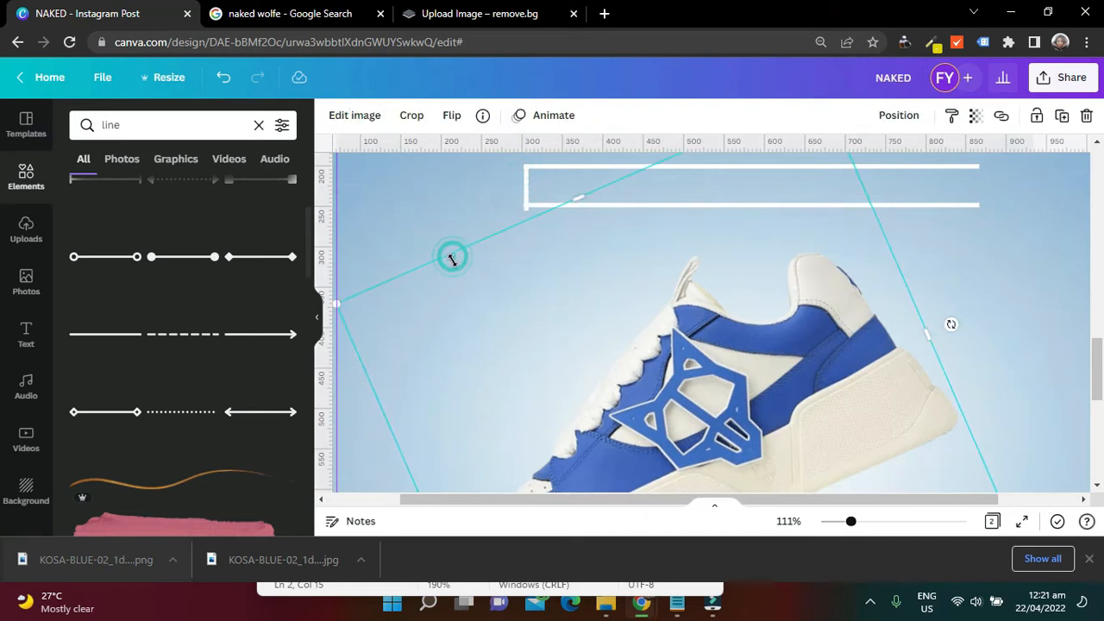
{"action": "left_click", "coordinate": [528, 196]}
{"action": "left_click", "coordinate": [461, 250]}
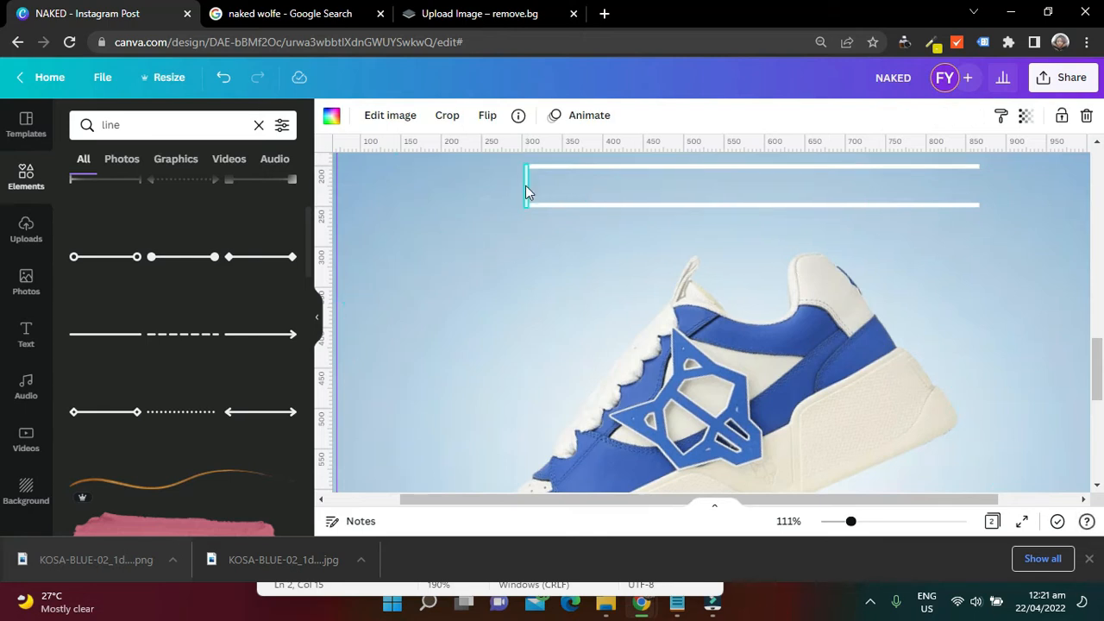
Duplicate the short vertical line and place the copy at the right ends of the horizontal lines, closing the box
{"action": "left_click", "coordinate": [525, 186]}
{"action": "key", "text": "ctrl+d"}
{"action": "left_click_drag", "start_coordinate": [543, 203], "coordinate": [980, 187]}
{"action": "left_click", "coordinate": [1012, 215]}
Group the four white lines on page 2 into one box and centre it horizontally below the NAKED WOLFE title
{"action": "left_click_drag", "start_coordinate": [1097, 352], "coordinate": [1101, 197]}
{"action": "key", "text": "ctrl+v"}
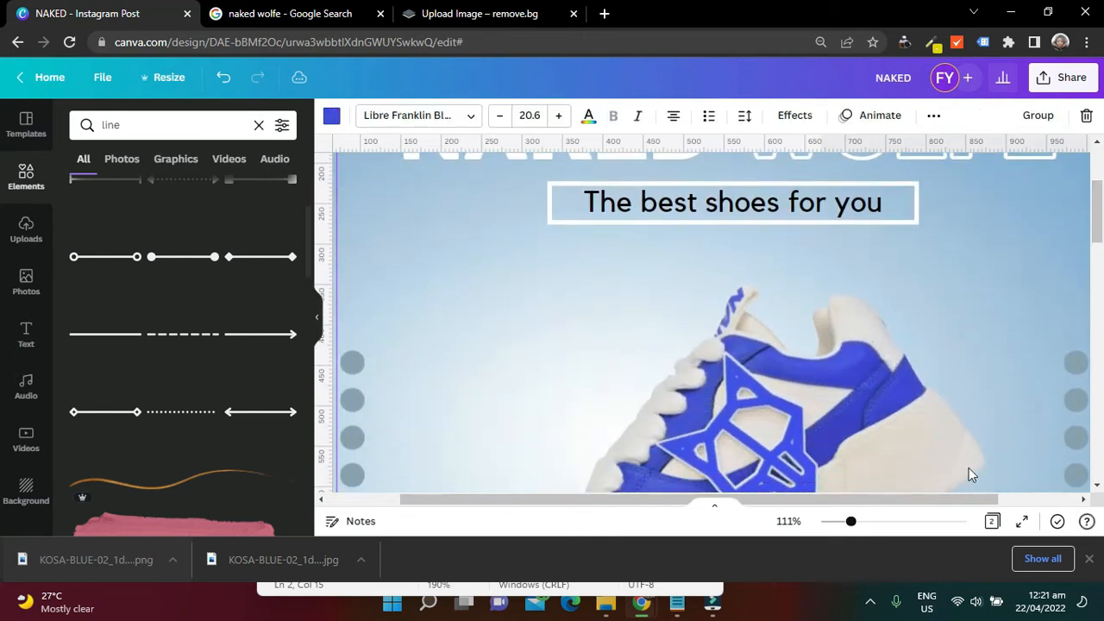
{"action": "mouse_move", "coordinate": [851, 521]}
{"action": "left_mouse_down"}
{"action": "mouse_move", "coordinate": [821, 523]}
{"action": "mouse_move", "coordinate": [837, 522]}
{"action": "left_mouse_up"}
{"action": "scroll", "coordinate": [1097, 310], "scroll_direction": "down", "scroll_amount": 2}
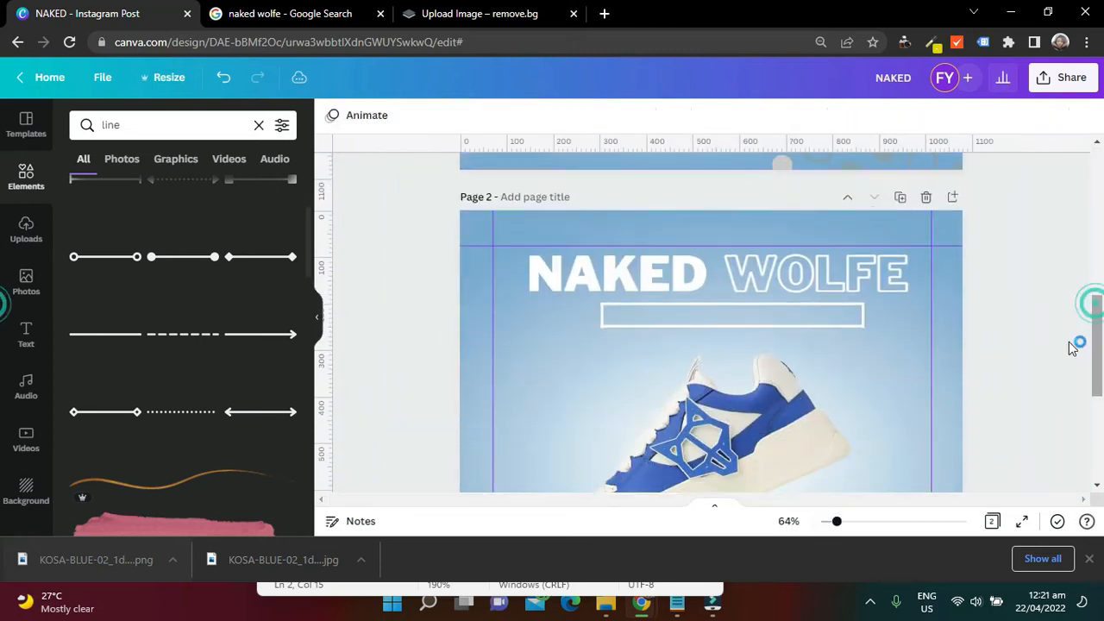
{"action": "left_click", "coordinate": [861, 316]}
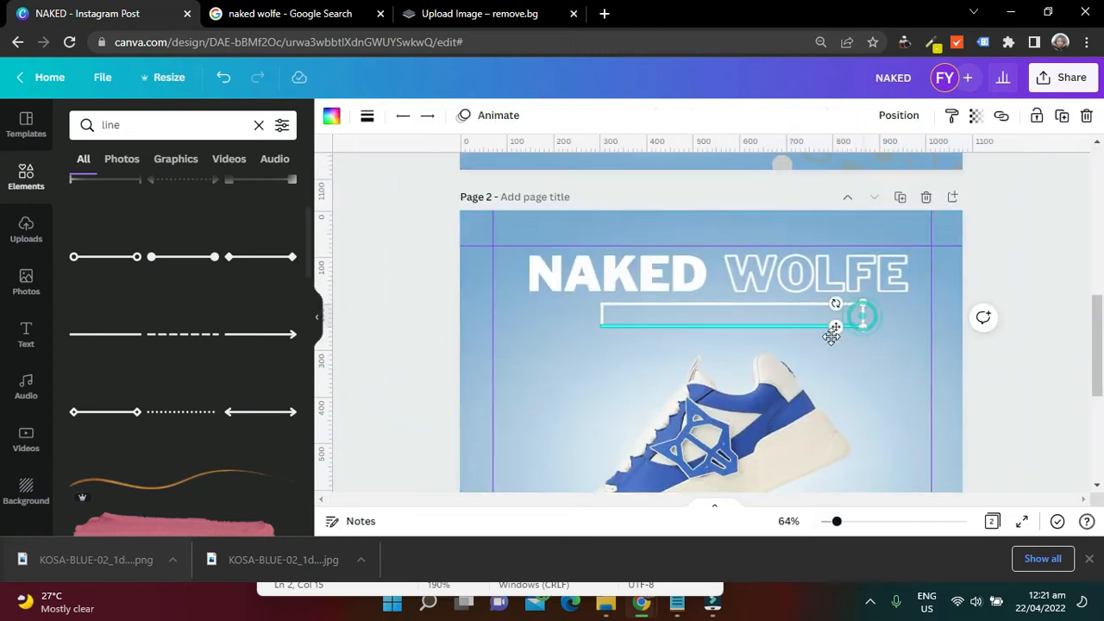
{"action": "left_click", "coordinate": [794, 327], "text": "shift"}
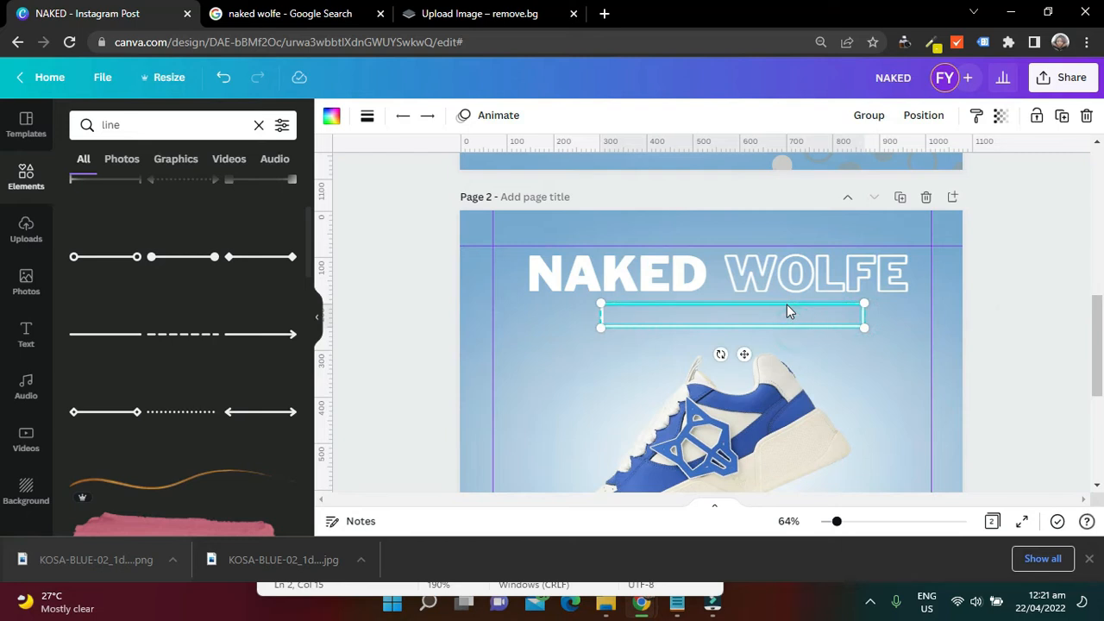
{"action": "left_click", "coordinate": [785, 305], "text": "shift"}
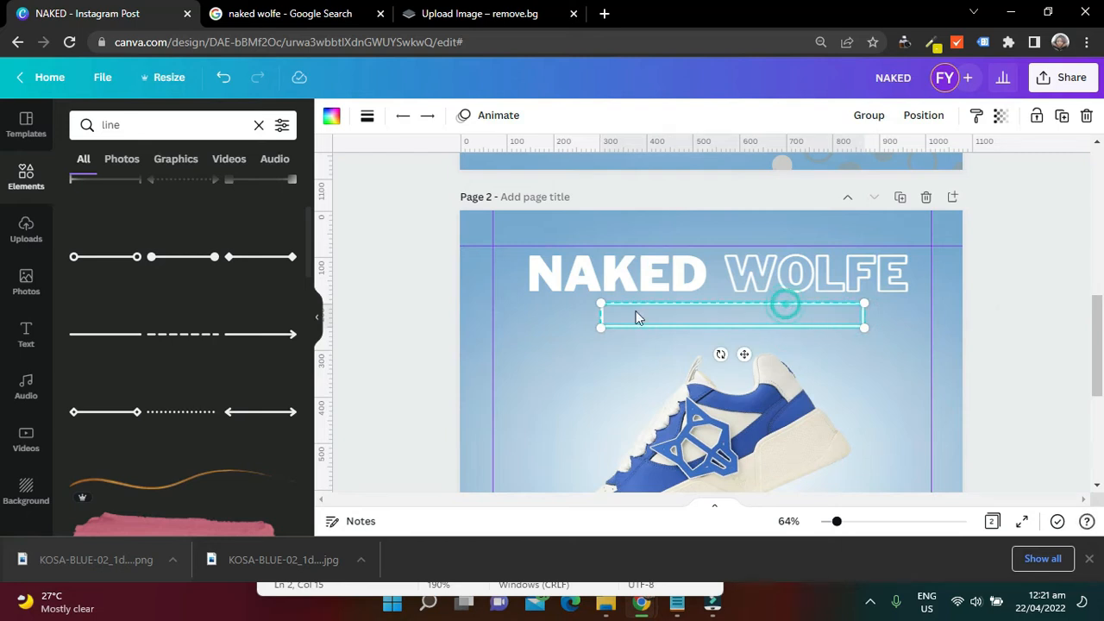
{"action": "left_click", "coordinate": [601, 326], "text": "shift"}
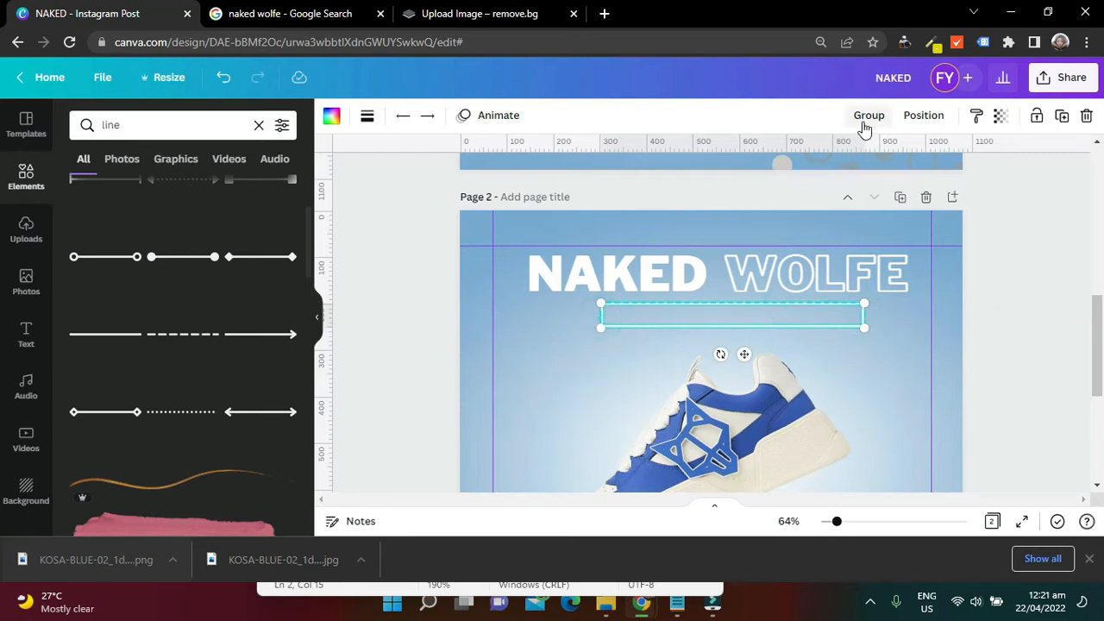
{"action": "left_click", "coordinate": [865, 117]}
{"action": "left_click_drag", "start_coordinate": [800, 320], "coordinate": [777, 318]}
{"action": "left_click", "coordinate": [1013, 263]}
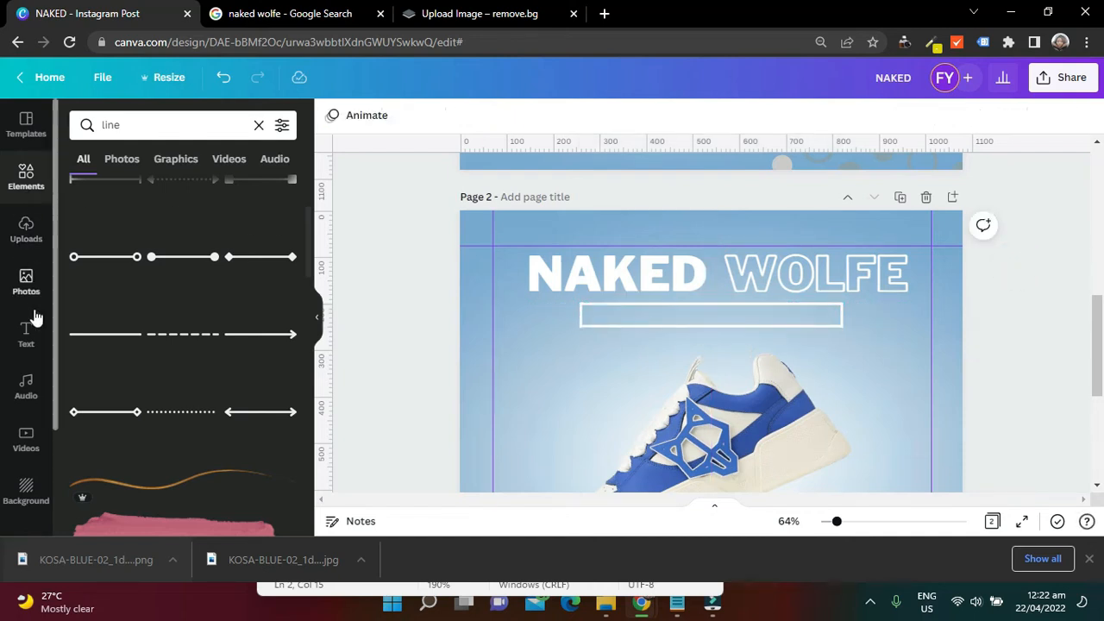
Add a heading reading "The best shoes for you" to page 2 and place it inside the white box below the title
{"action": "left_click", "coordinate": [33, 332]}
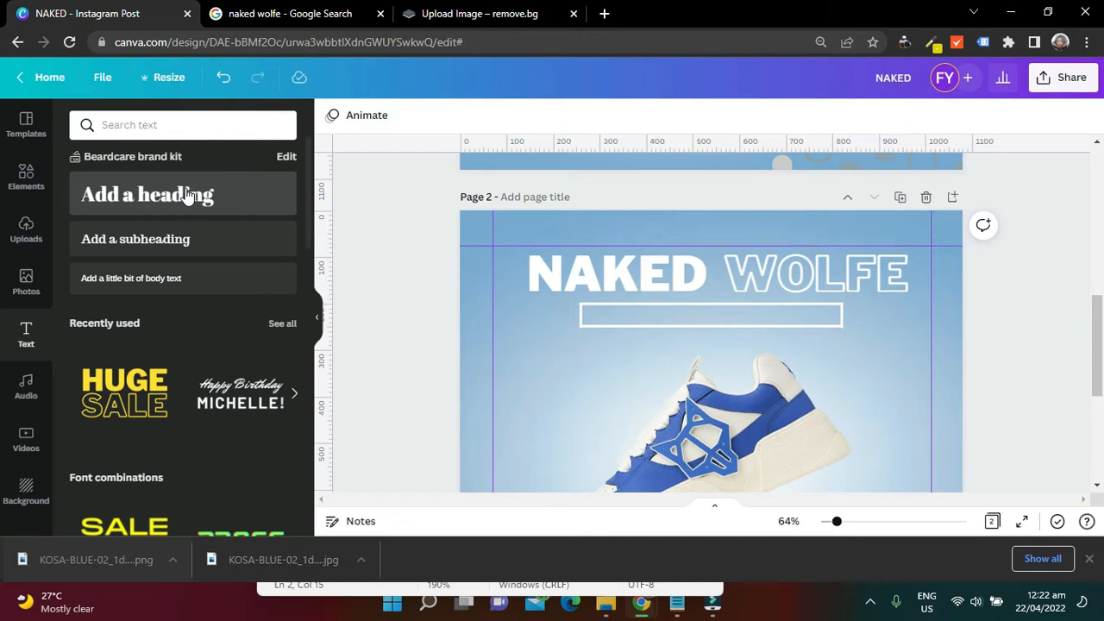
{"action": "left_click", "coordinate": [207, 194]}
{"action": "left_click", "coordinate": [731, 355]}
{"action": "key", "text": "ctrl+a"}
{"action": "type", "text": "The"}
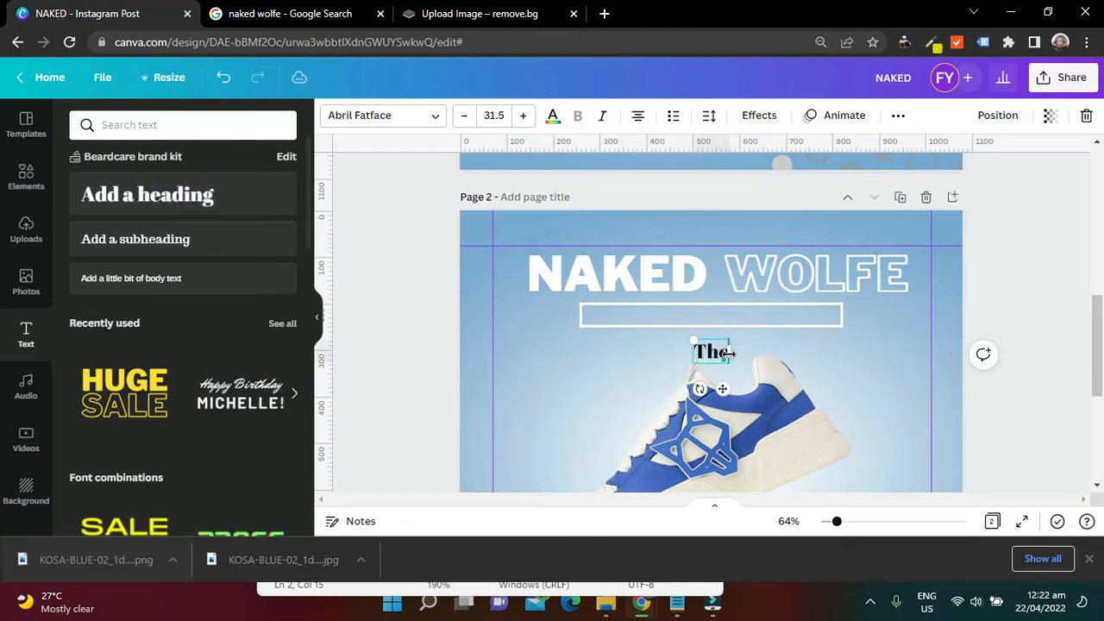
{"action": "type", "text": " best shoes for you"}
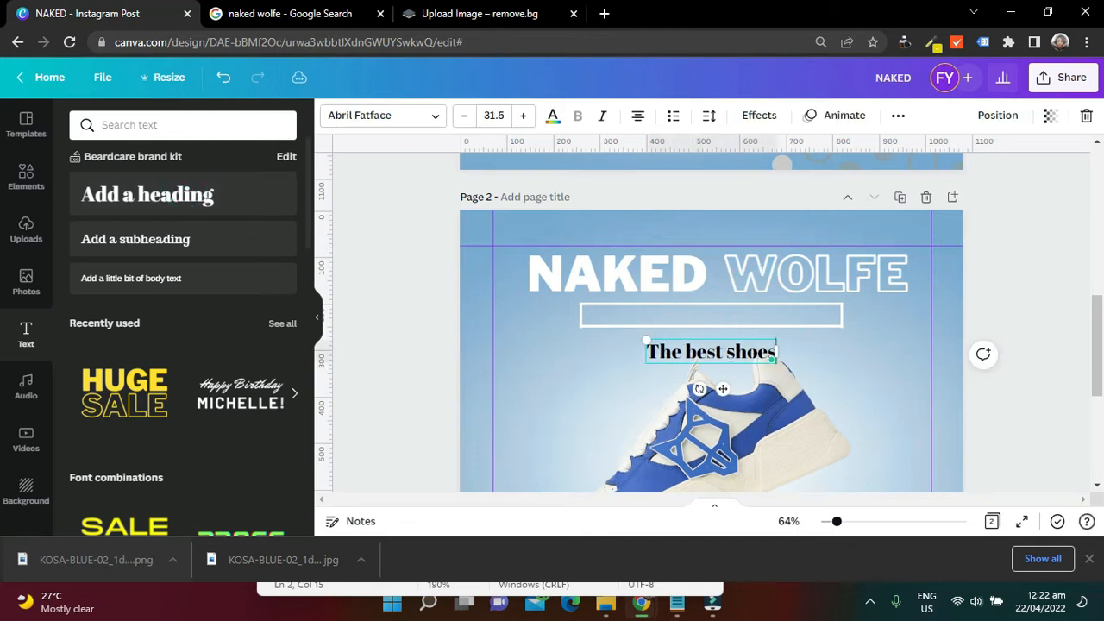
{"action": "left_click", "coordinate": [1043, 316]}
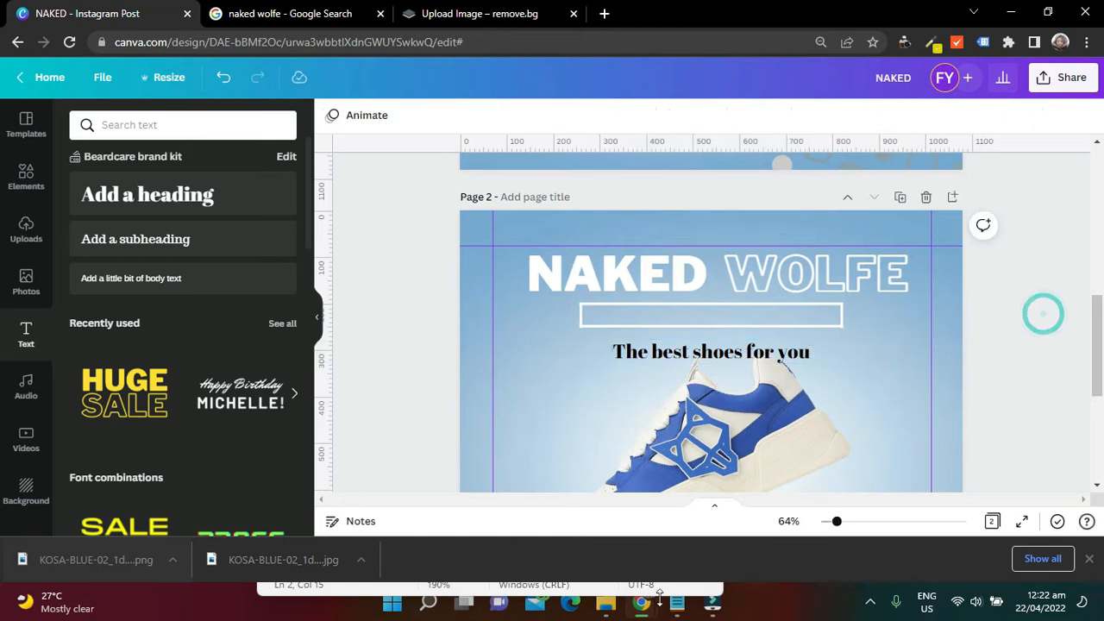
{"action": "left_click", "coordinate": [735, 352]}
{"action": "left_click_drag", "start_coordinate": [731, 324], "coordinate": [733, 314]}
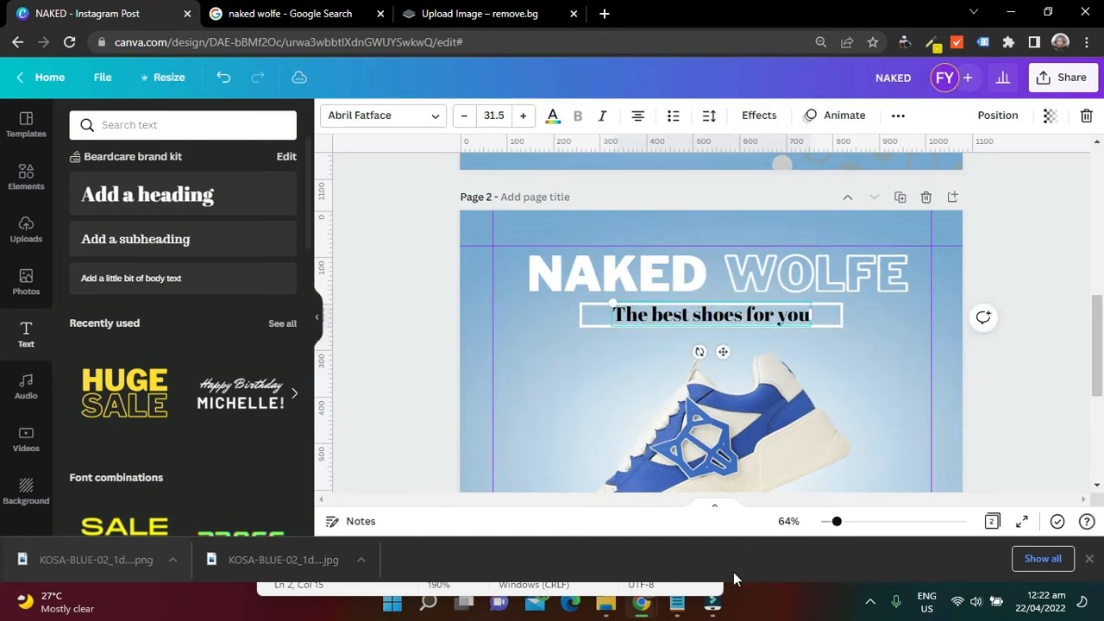
Copy the font name Kollektif from the Notepad note and apply that font to the tagline on page 2 in Canva
{"action": "left_click", "coordinate": [679, 602]}
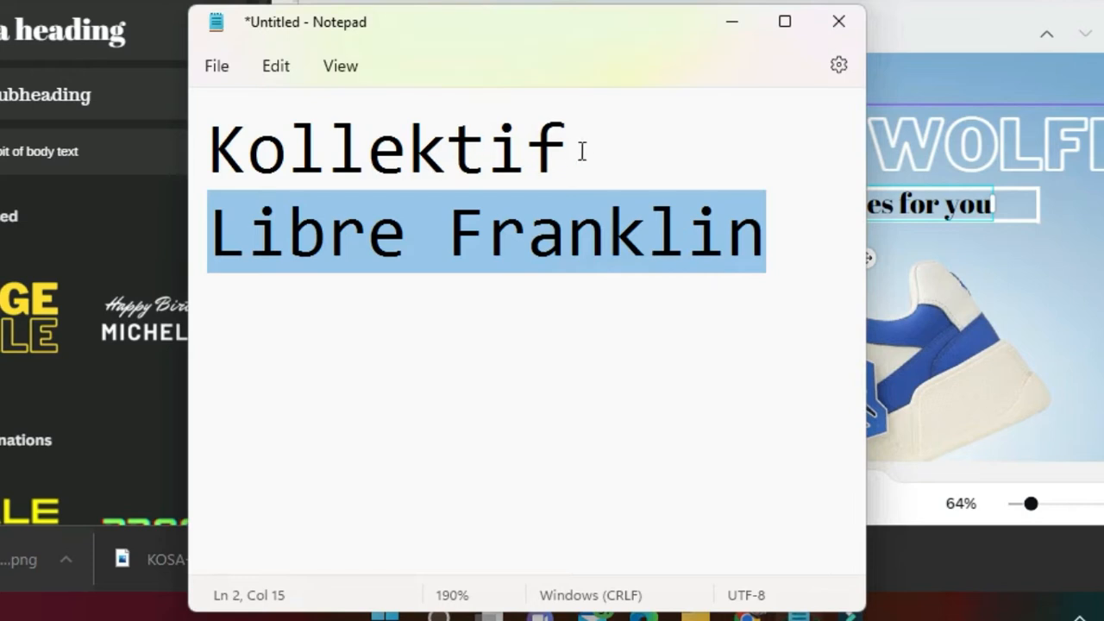
{"action": "left_click_drag", "start_coordinate": [582, 151], "coordinate": [208, 148]}
{"action": "right_click", "coordinate": [494, 139]}
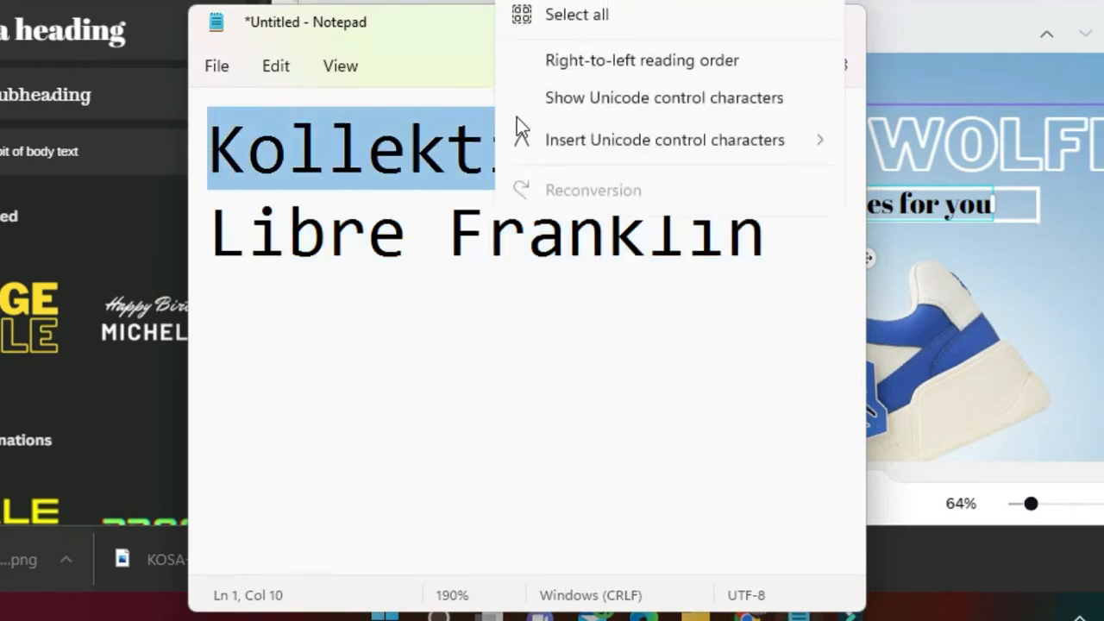
{"action": "left_click", "coordinate": [530, 89]}
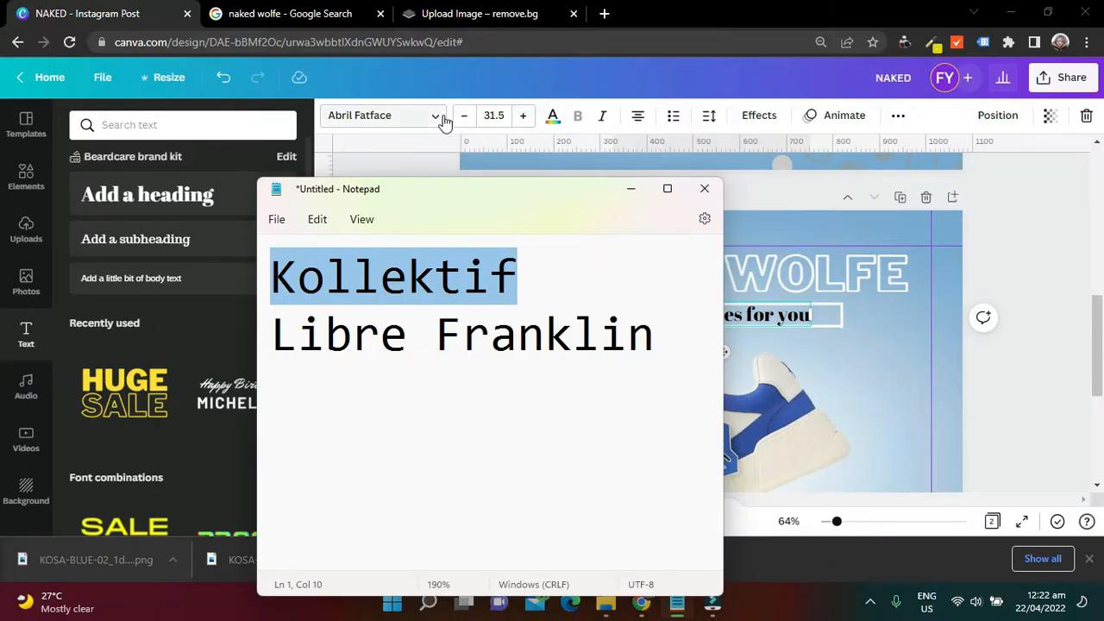
{"action": "left_click", "coordinate": [436, 115]}
{"action": "left_click", "coordinate": [278, 127]}
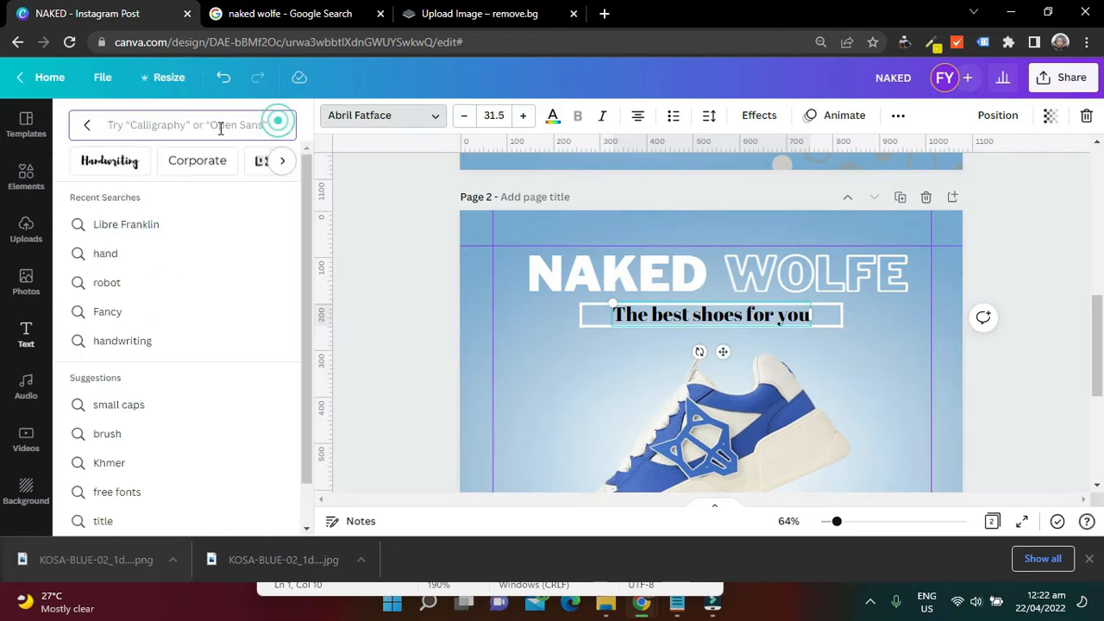
{"action": "left_click", "coordinate": [220, 125]}
{"action": "key", "text": "ctrl+v"}
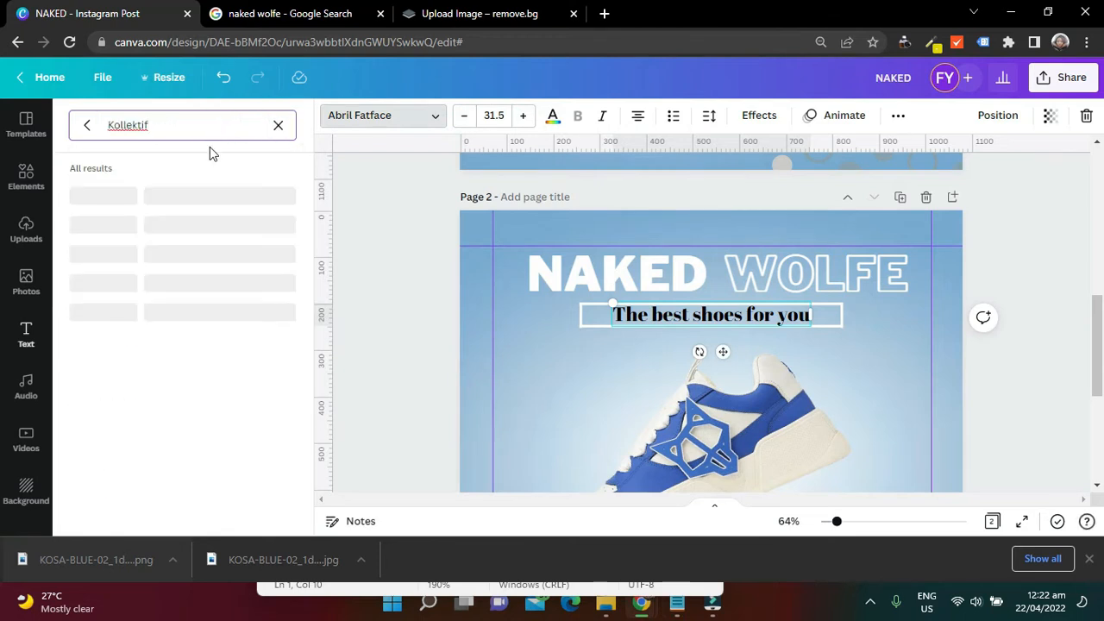
{"action": "left_click", "coordinate": [182, 200]}
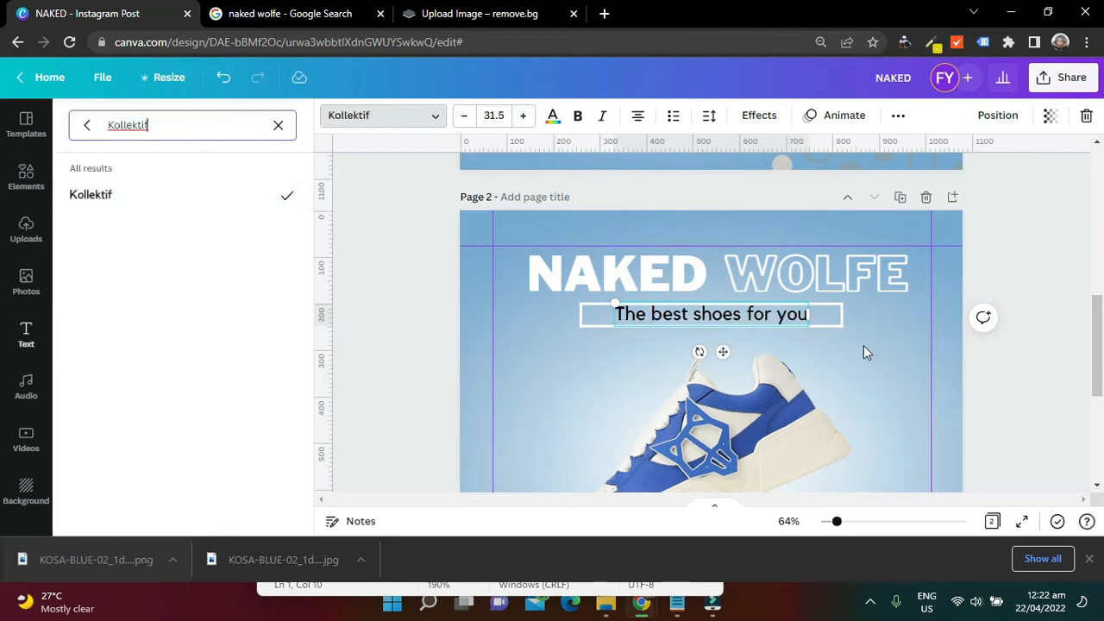
{"action": "left_click", "coordinate": [1071, 252]}
Centre the tagline horizontally and vertically inside the white box
{"action": "left_click", "coordinate": [744, 319]}
{"action": "left_click_drag", "start_coordinate": [743, 318], "coordinate": [743, 315]}
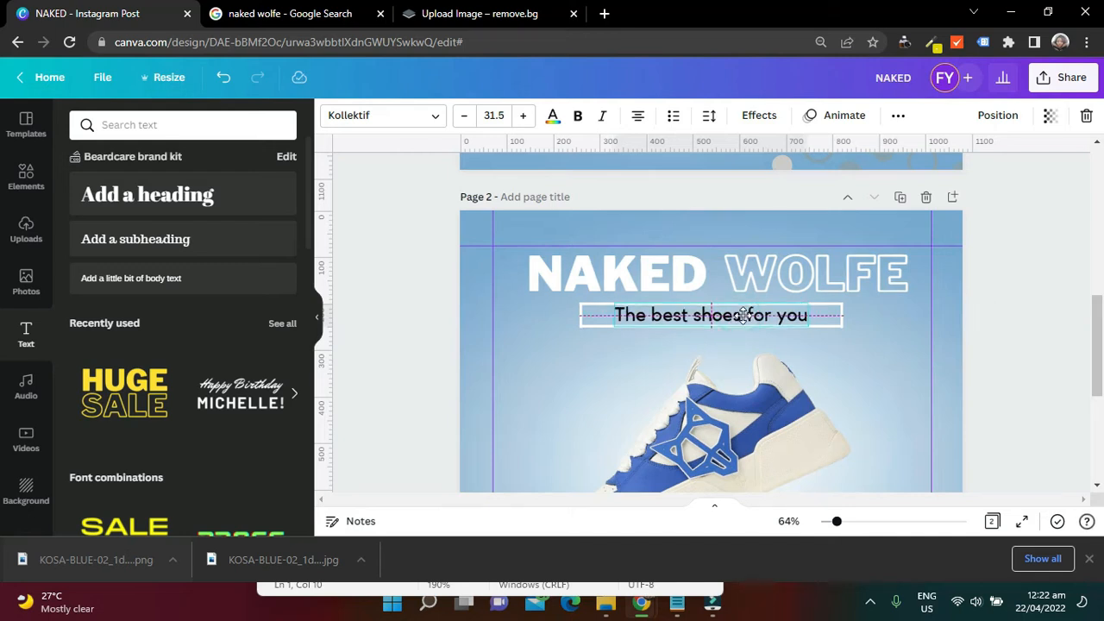
{"action": "left_click", "coordinate": [1019, 262]}
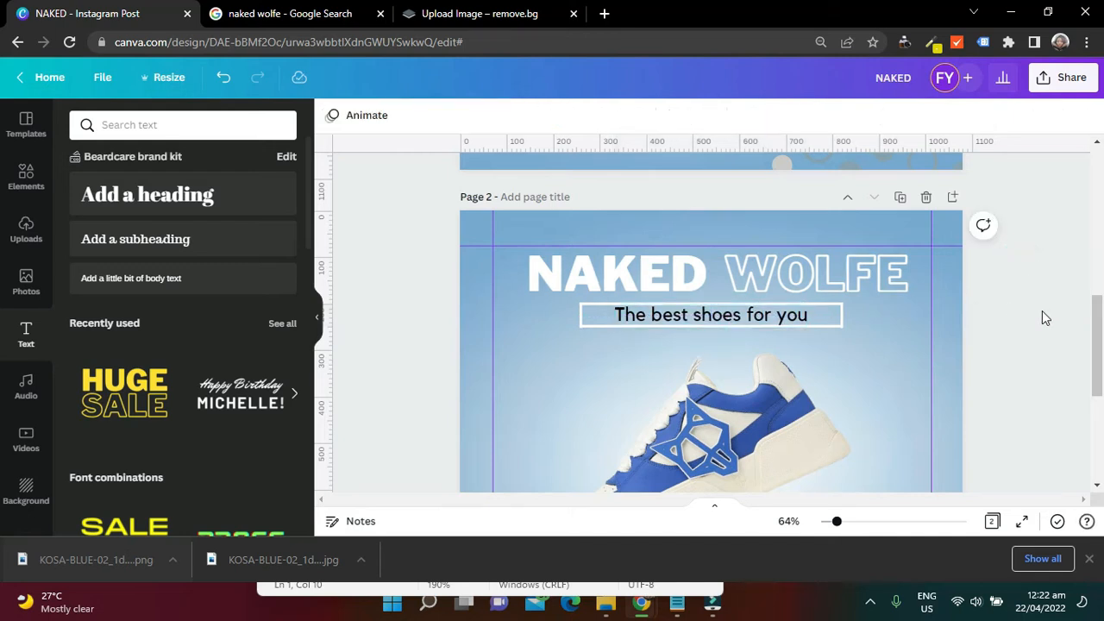
Examine the two vertical dot columns on either side of the shoe on page 1
{"action": "left_click_drag", "start_coordinate": [1101, 334], "coordinate": [1100, 215]}
{"action": "left_click", "coordinate": [919, 341]}
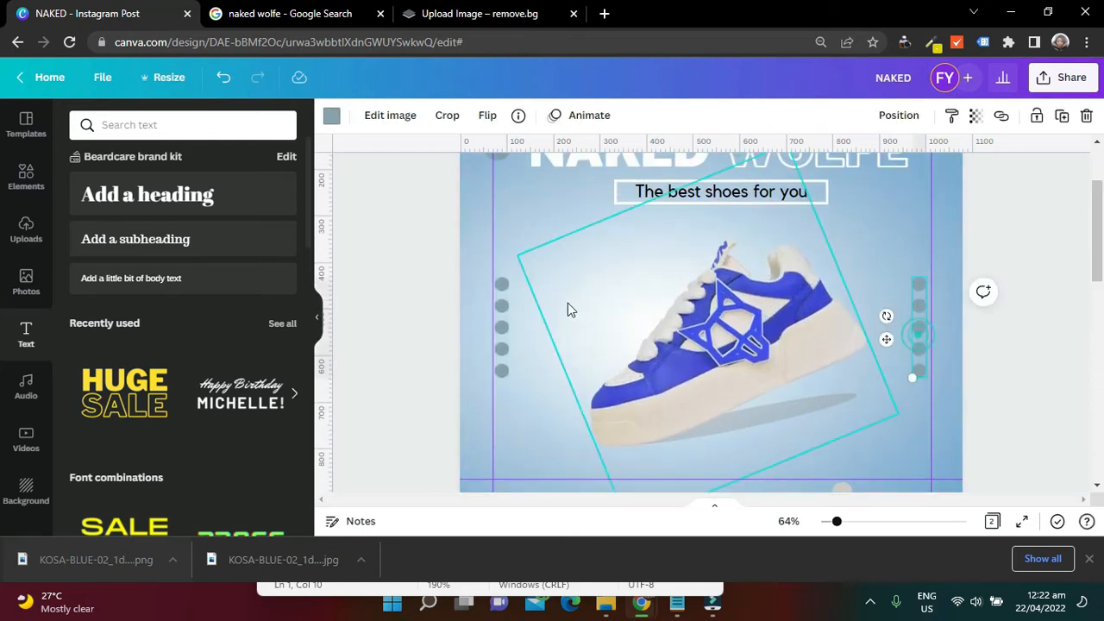
{"action": "left_click", "coordinate": [505, 335]}
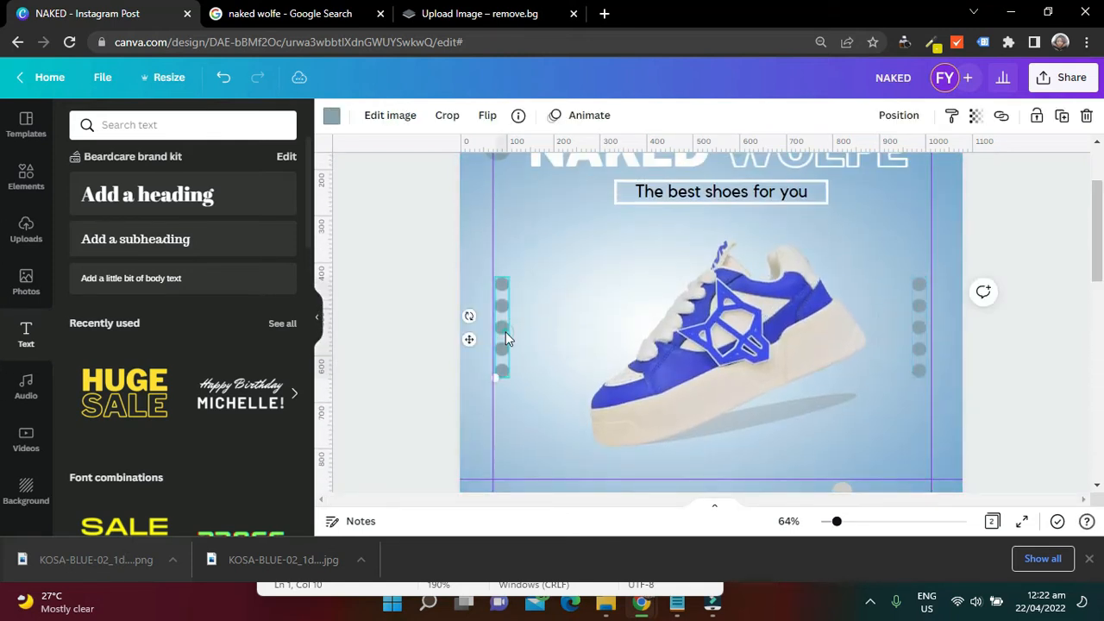
{"action": "left_click", "coordinate": [194, 124]}
{"action": "type", "text": "circle"}
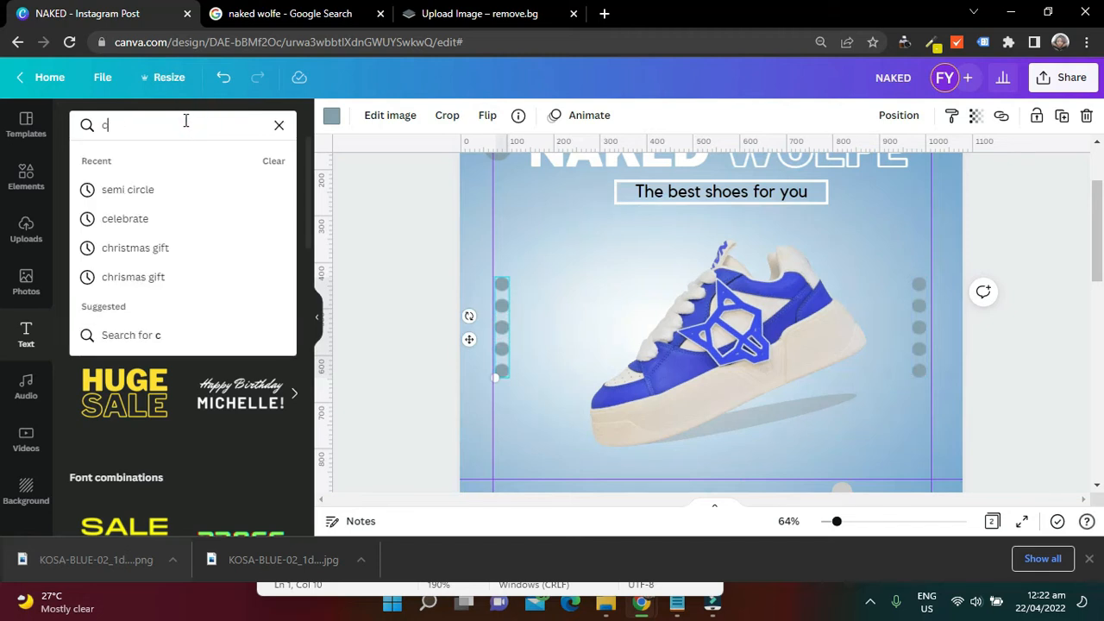
{"action": "key", "text": "Return"}
Replace the "line" search in the elements library with a search for "circles"
{"action": "left_click", "coordinate": [25, 185]}
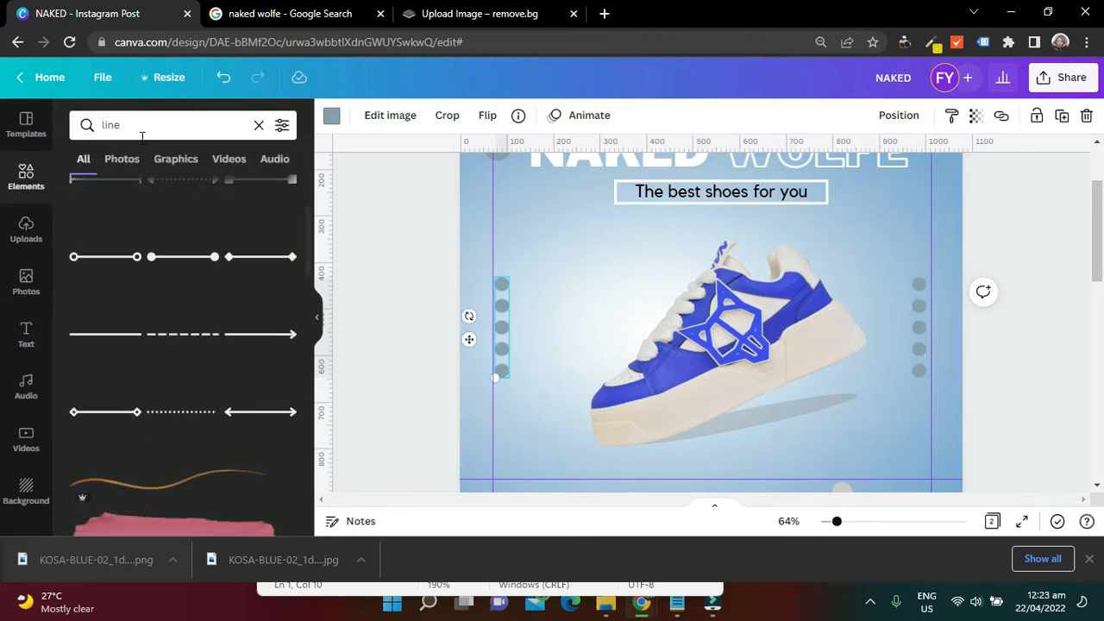
{"action": "left_click", "coordinate": [259, 126]}
{"action": "left_click", "coordinate": [164, 125]}
{"action": "type", "text": "cir"}
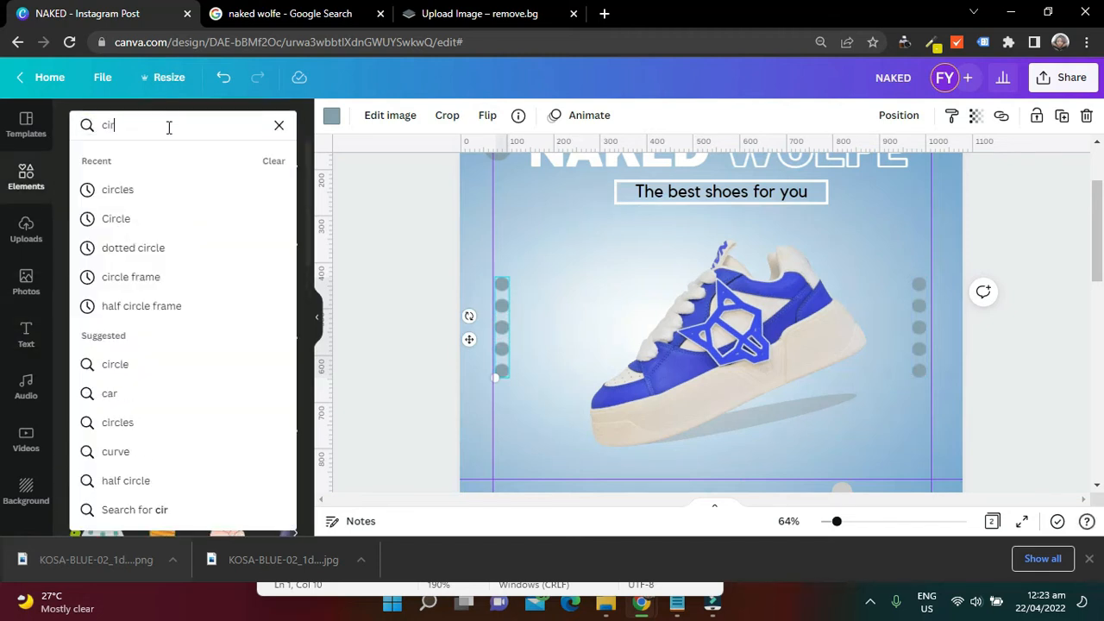
{"action": "left_click", "coordinate": [158, 185]}
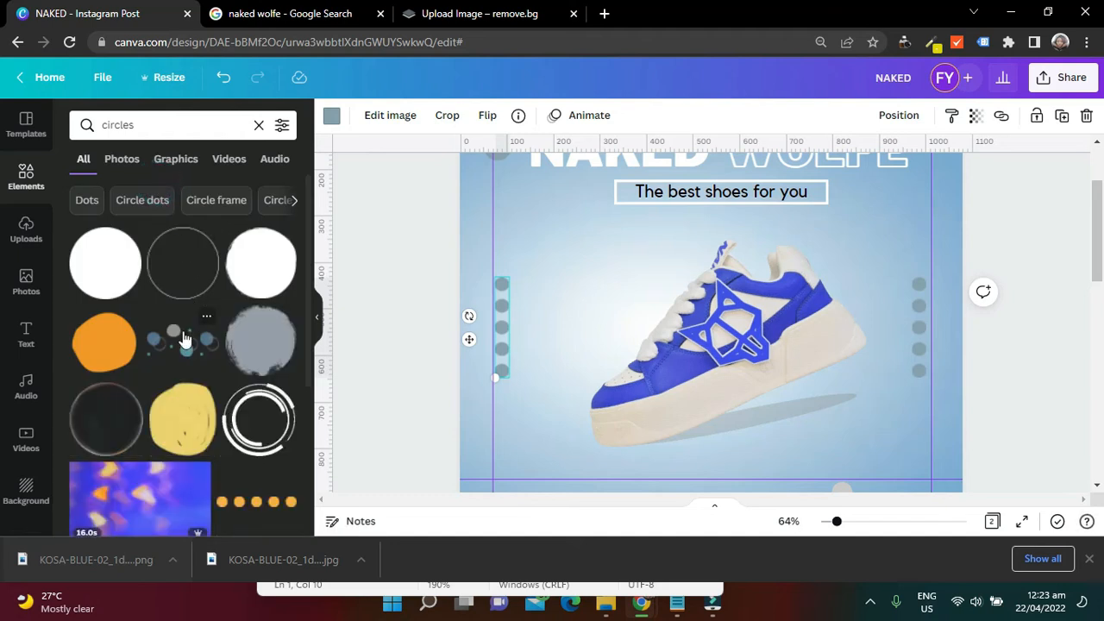
Add the scattered blue, teal and grey circles graphic at page 2's bottom-right corner and set its transparency to about 62
{"action": "scroll", "coordinate": [594, 284], "scroll_direction": "up", "scroll_amount": 3}
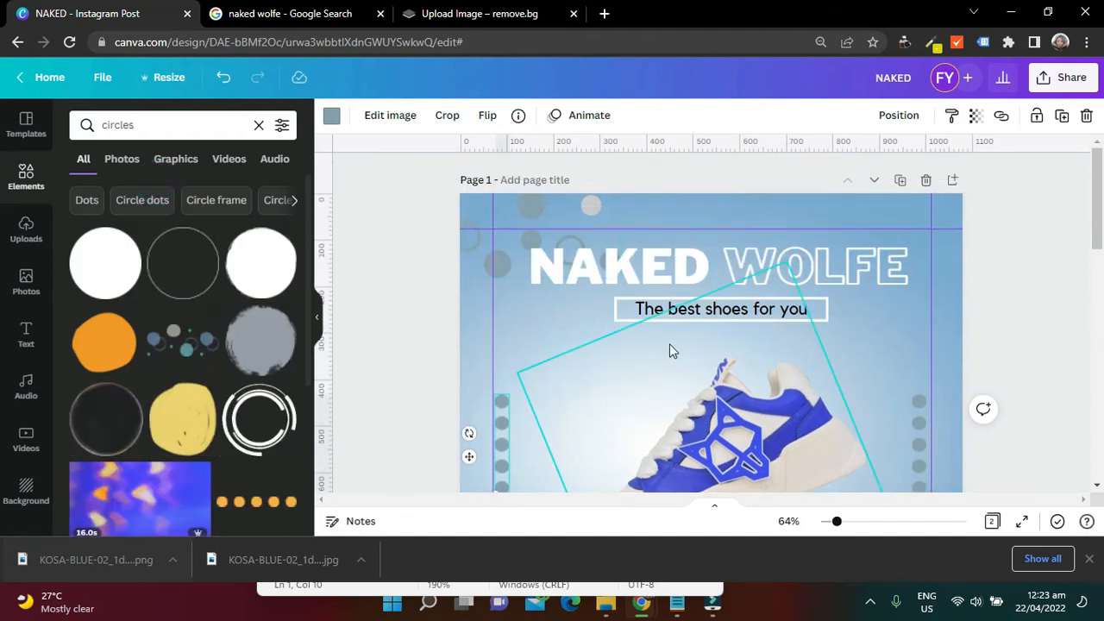
{"action": "scroll", "coordinate": [669, 343], "scroll_direction": "down", "scroll_amount": 5}
{"action": "scroll", "coordinate": [671, 343], "scroll_direction": "down", "scroll_amount": 3}
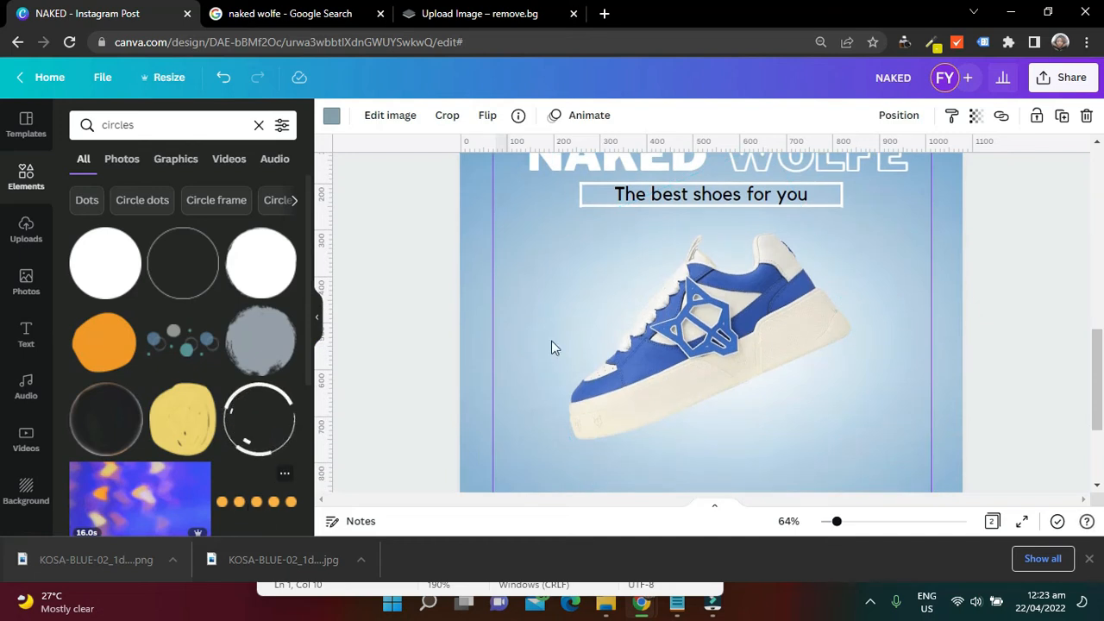
{"action": "scroll", "coordinate": [1073, 343], "scroll_direction": "up", "scroll_amount": 3}
{"action": "left_click", "coordinate": [1074, 343]}
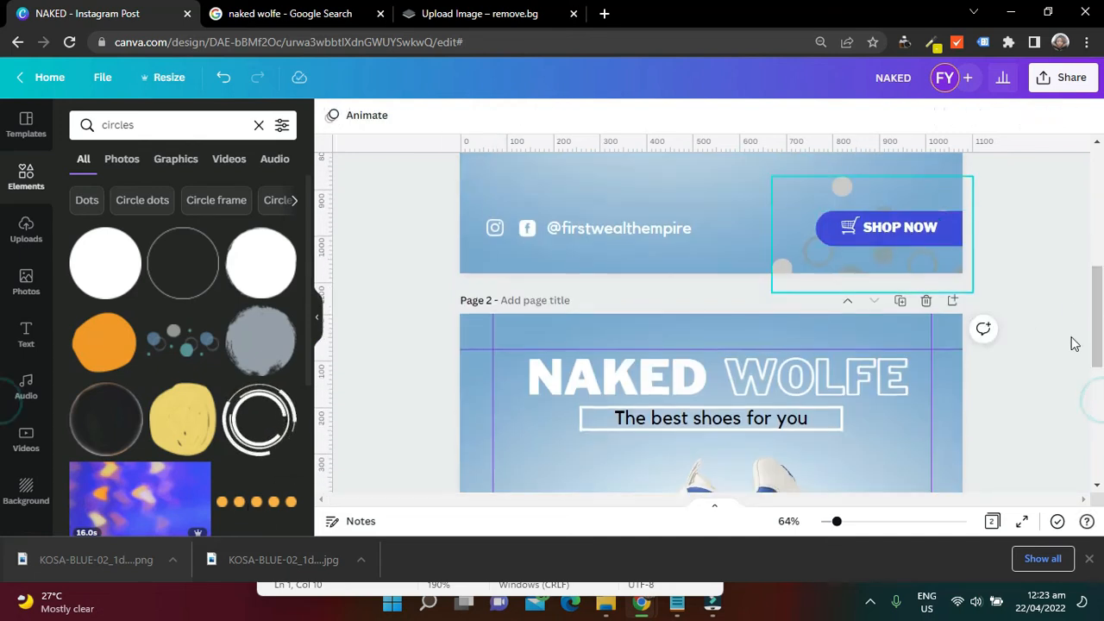
{"action": "scroll", "coordinate": [1074, 344], "scroll_direction": "down", "scroll_amount": 4}
{"action": "left_click_drag", "start_coordinate": [1098, 230], "coordinate": [1098, 367]}
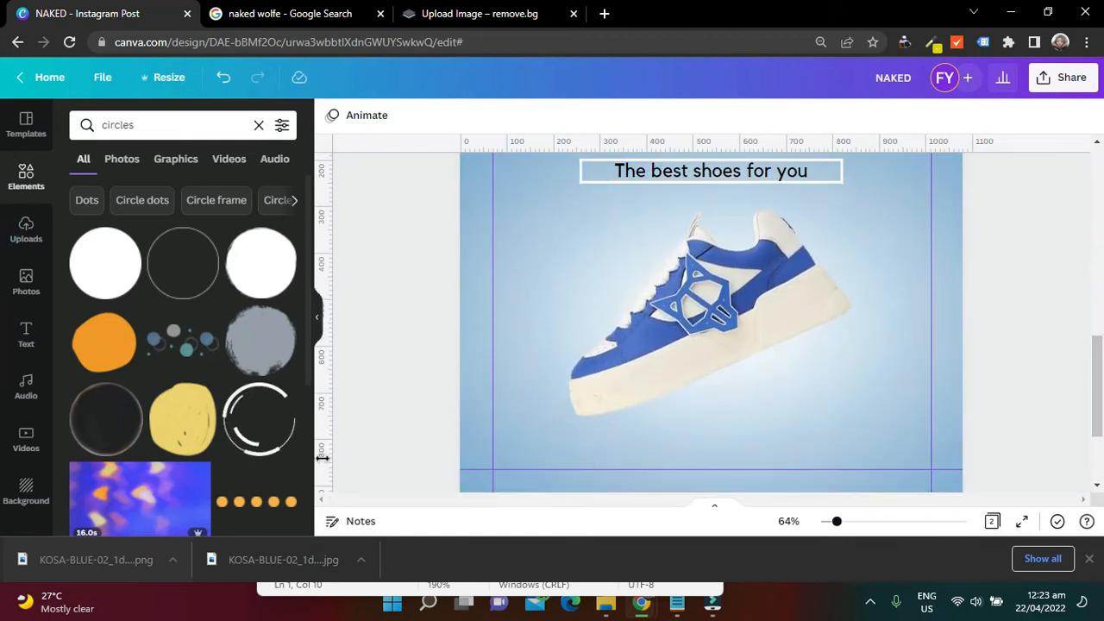
{"action": "left_click", "coordinate": [180, 347]}
{"action": "left_click_drag", "start_coordinate": [730, 351], "coordinate": [964, 483]}
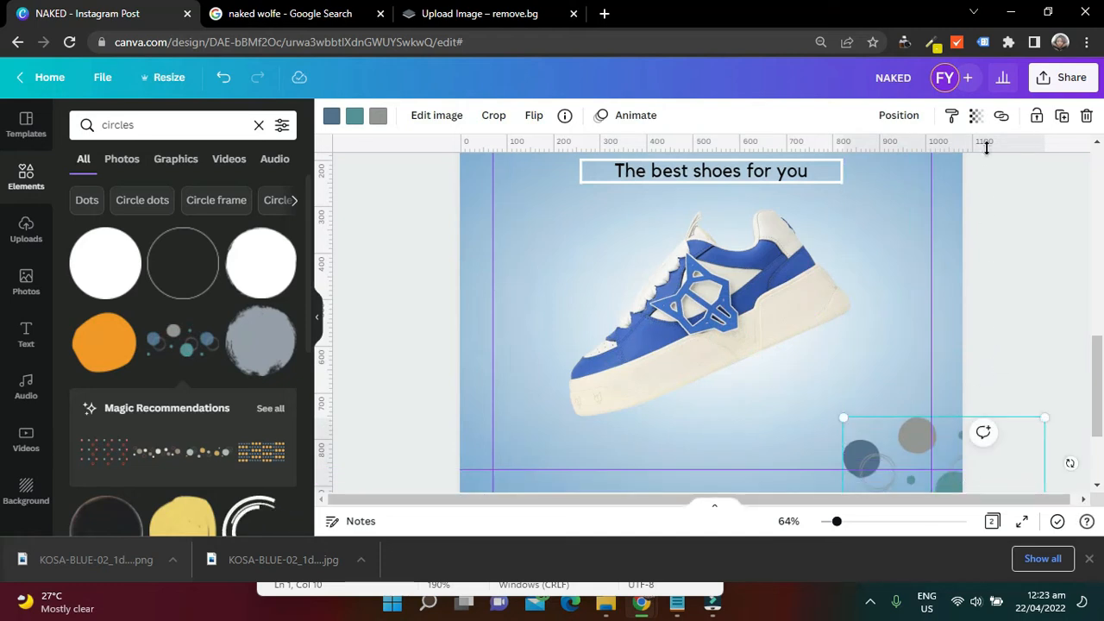
{"action": "left_click", "coordinate": [976, 118]}
{"action": "left_click_drag", "start_coordinate": [968, 179], "coordinate": [919, 188]}
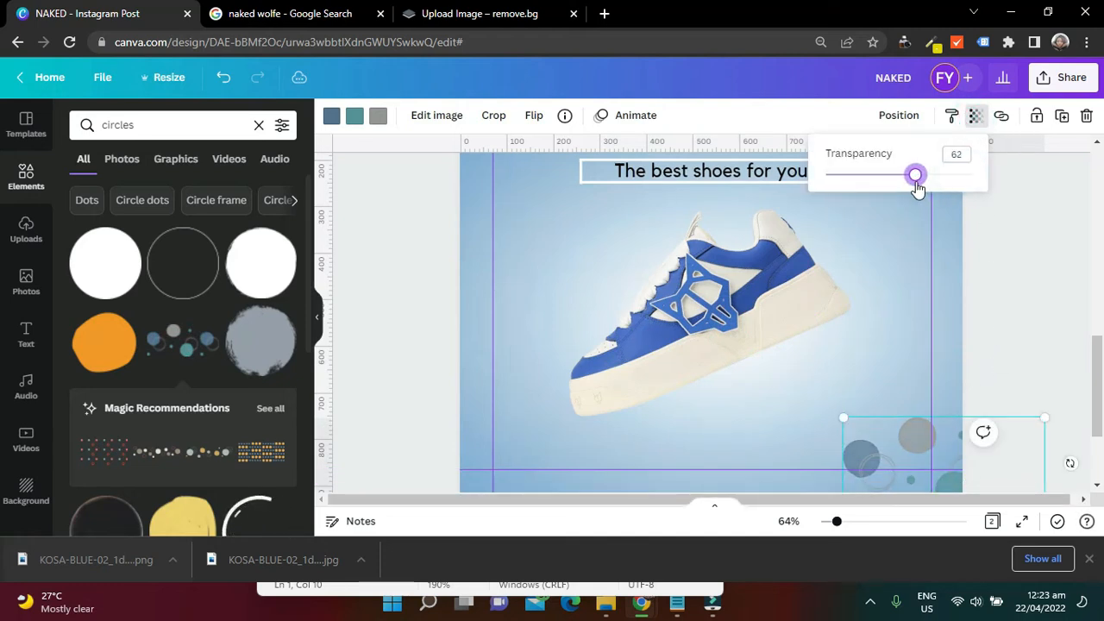
Duplicate the circles graphic on page 2, placing one in the top-left corner and the other lower in the bottom-right corner
{"action": "left_click", "coordinate": [923, 442]}
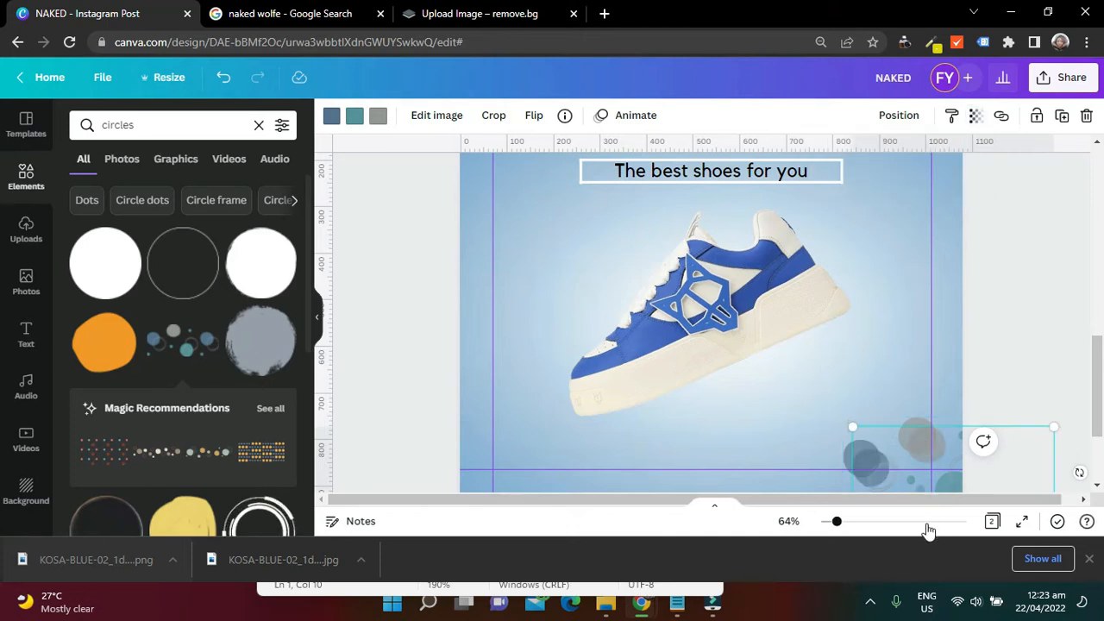
{"action": "left_click_drag", "start_coordinate": [835, 522], "coordinate": [830, 522]}
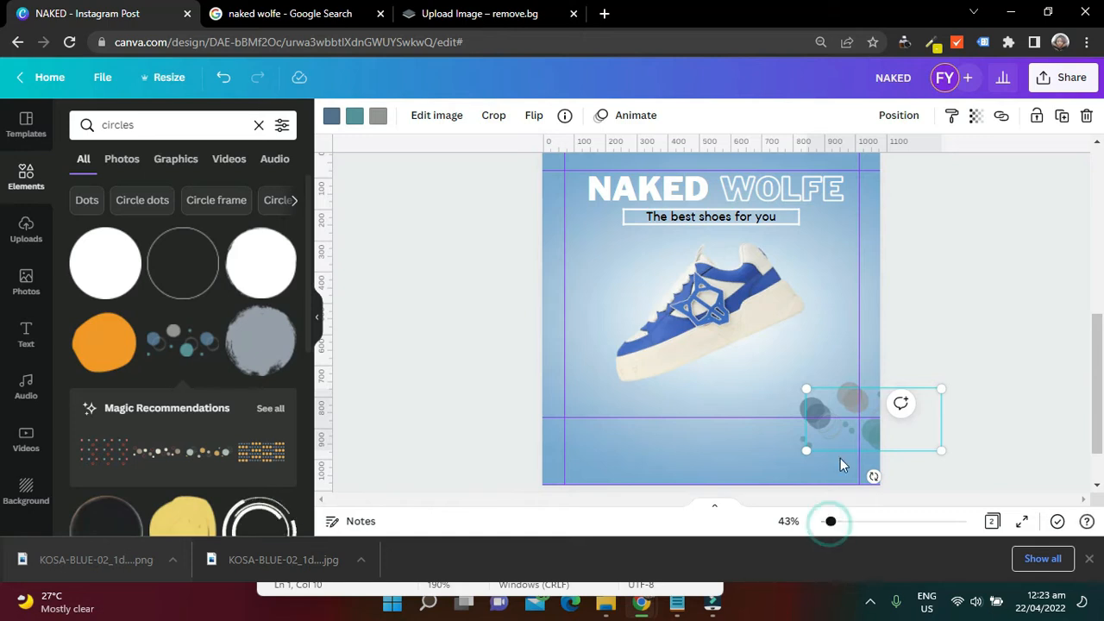
{"action": "left_click_drag", "start_coordinate": [855, 404], "coordinate": [837, 449]}
{"action": "scroll", "coordinate": [953, 458], "scroll_direction": "up", "scroll_amount": 1}
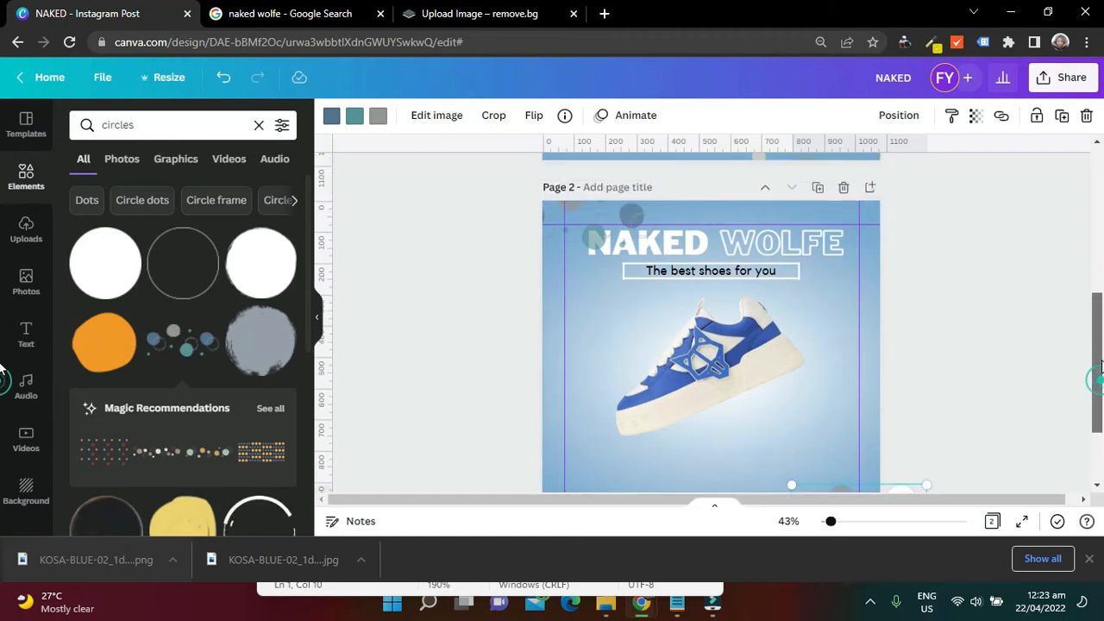
Move the top-left circles graphic closer to the page corner and send it to the back, behind the NAKED WOLFE title
{"action": "left_click", "coordinate": [953, 458]}
{"action": "left_click_drag", "start_coordinate": [627, 212], "coordinate": [607, 222]}
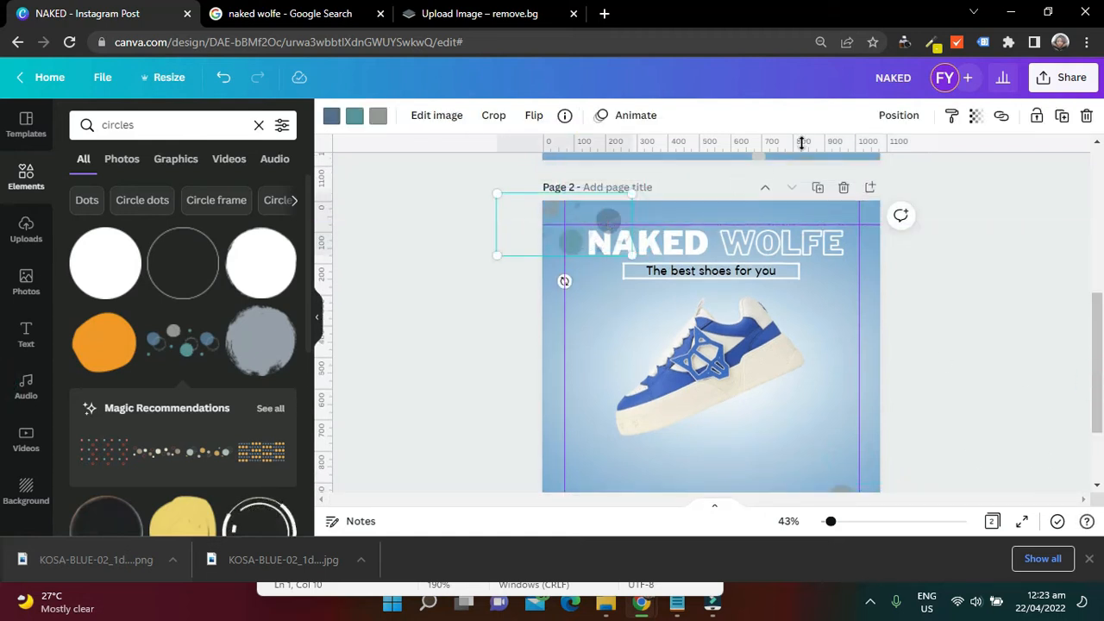
{"action": "left_click", "coordinate": [906, 119]}
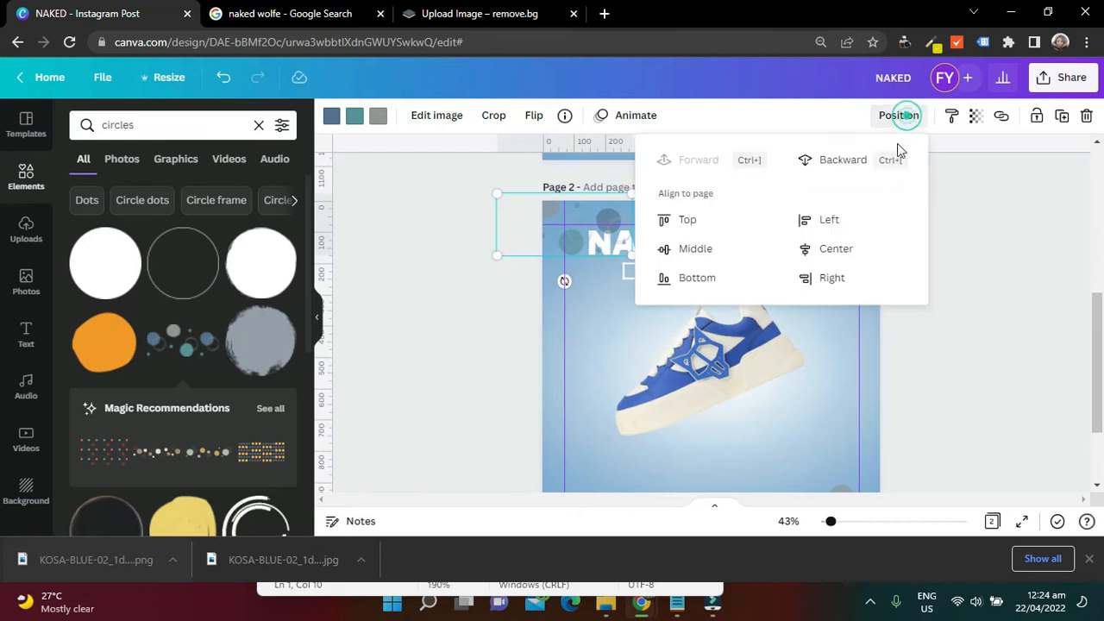
{"action": "left_click", "coordinate": [984, 185]}
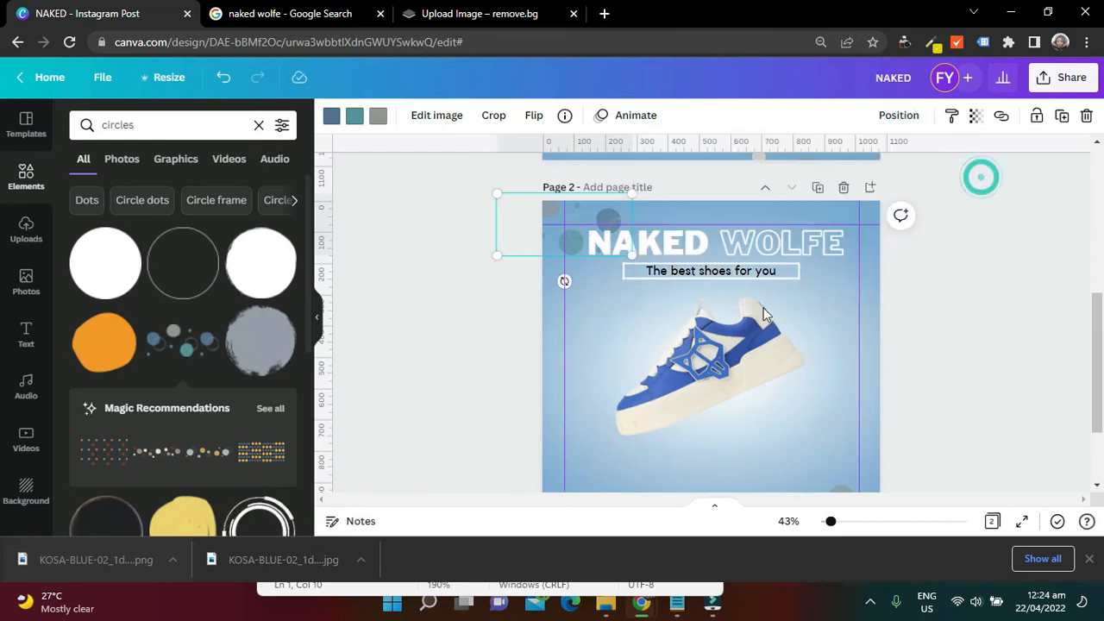
{"action": "left_click", "coordinate": [1051, 343]}
Add the graphic of five orange dots in a row from the circles results to page 2
{"action": "left_click_drag", "start_coordinate": [1098, 345], "coordinate": [1089, 288]}
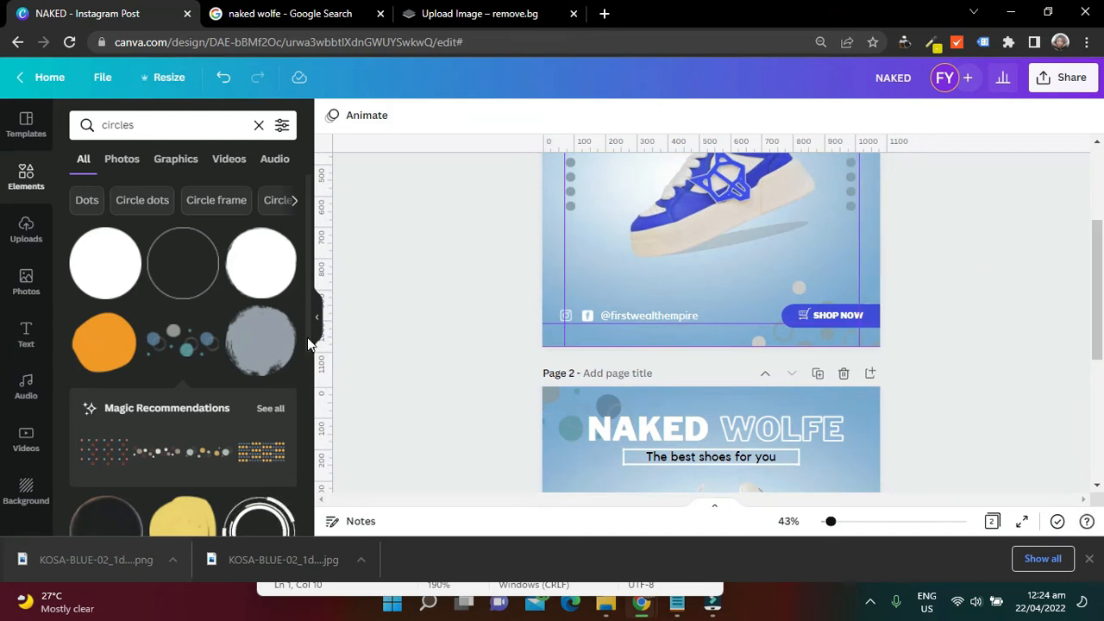
{"action": "scroll", "coordinate": [258, 370], "scroll_direction": "down", "scroll_amount": 3}
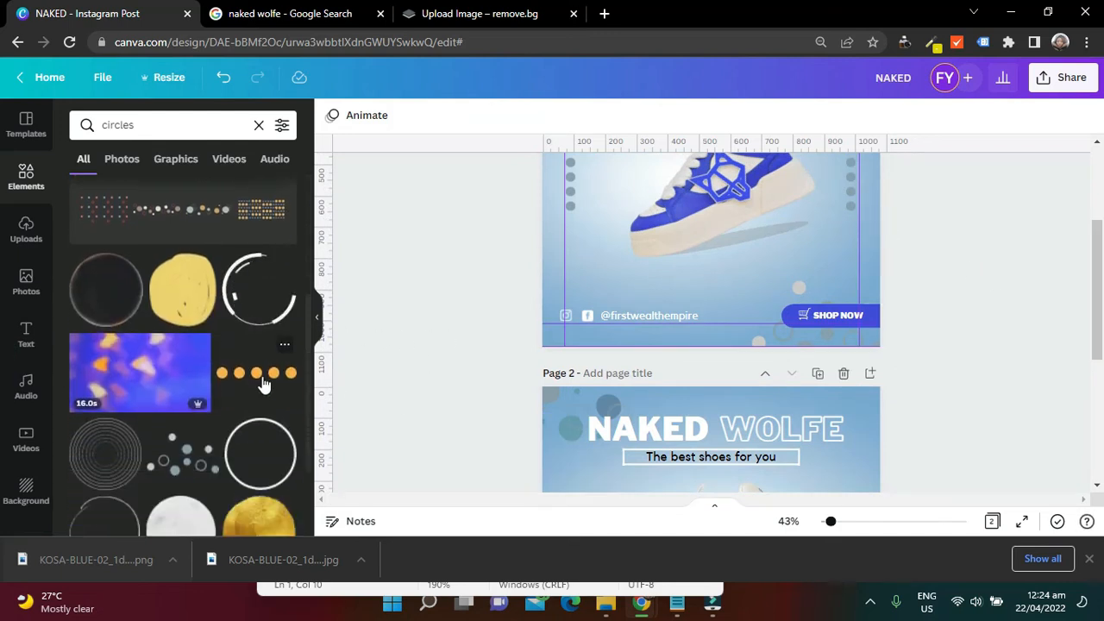
{"action": "scroll", "coordinate": [655, 328], "scroll_direction": "down", "scroll_amount": 3}
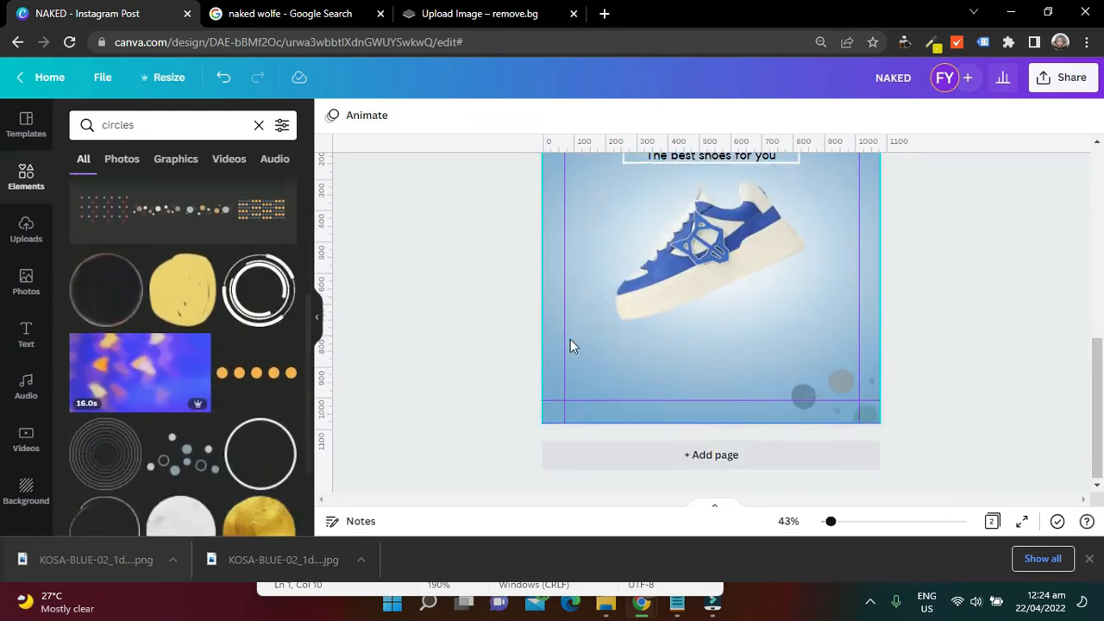
{"action": "left_click", "coordinate": [576, 342]}
{"action": "left_click", "coordinate": [257, 373]}
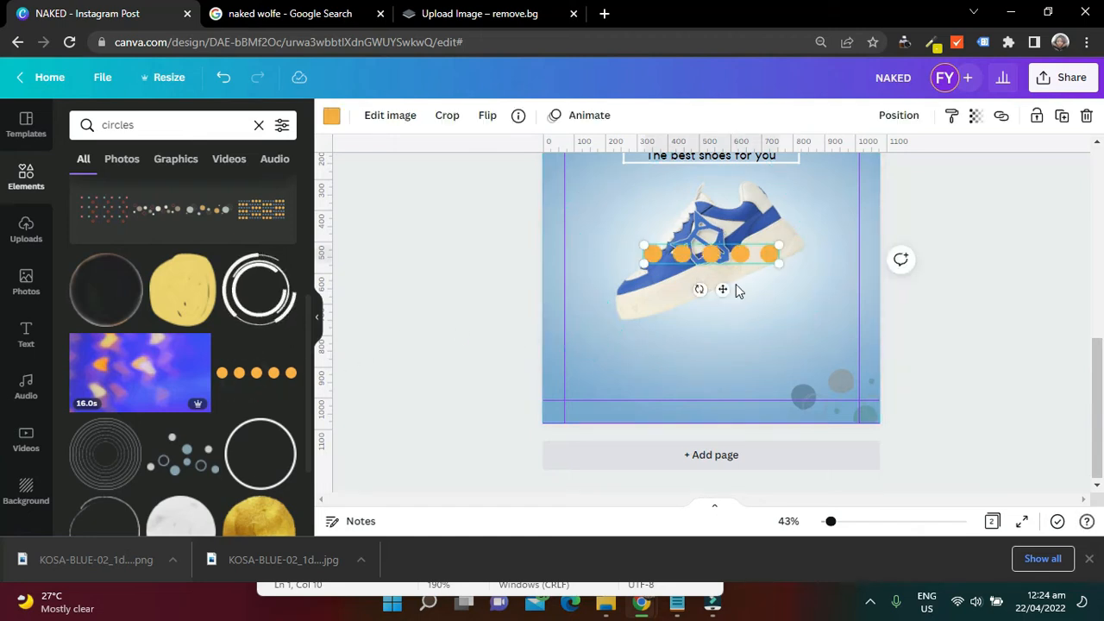
Rotate the orange dots row to vertical and shrink it to about half size at page 2's left margin, level with the shoe
{"action": "left_click_drag", "start_coordinate": [702, 290], "coordinate": [577, 247]}
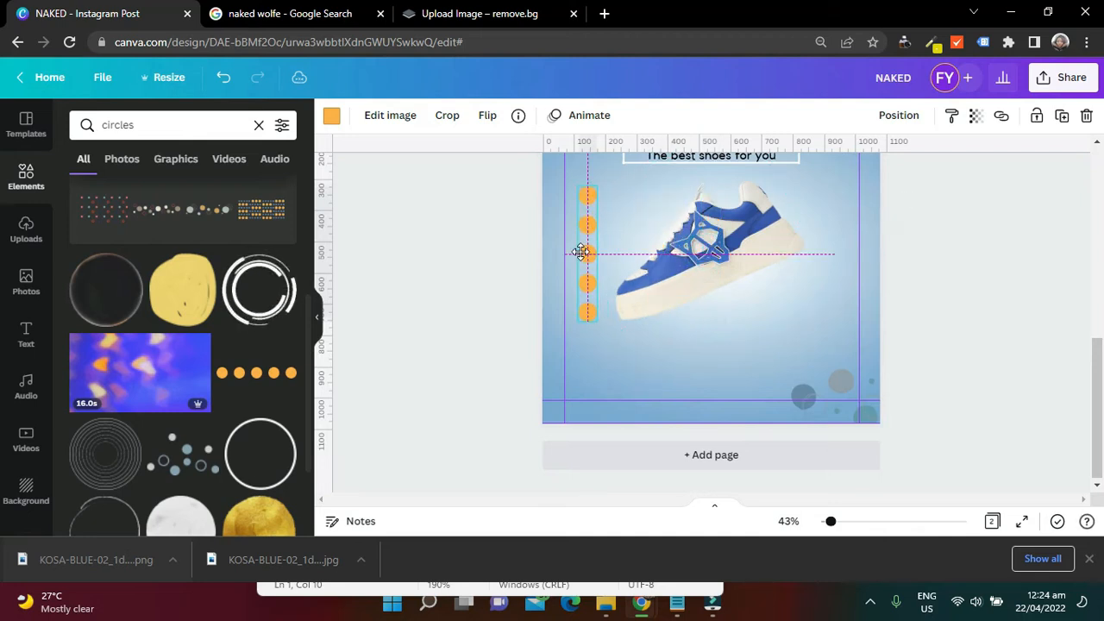
{"action": "left_click_drag", "start_coordinate": [598, 321], "coordinate": [574, 268]}
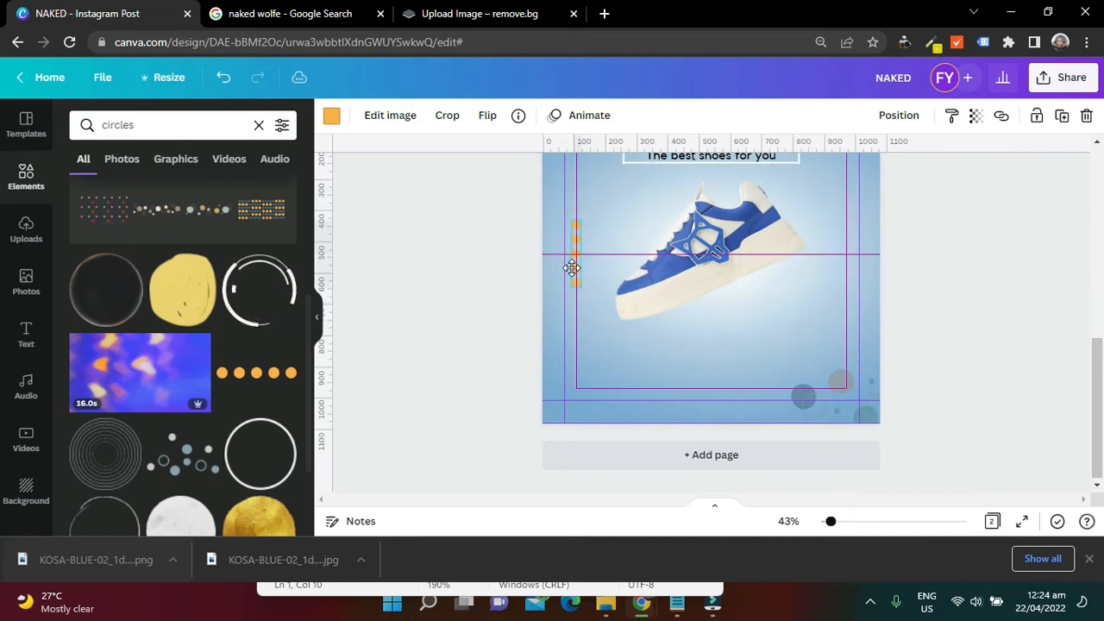
{"action": "left_click_drag", "start_coordinate": [569, 268], "coordinate": [566, 255]}
{"action": "left_click", "coordinate": [452, 224]}
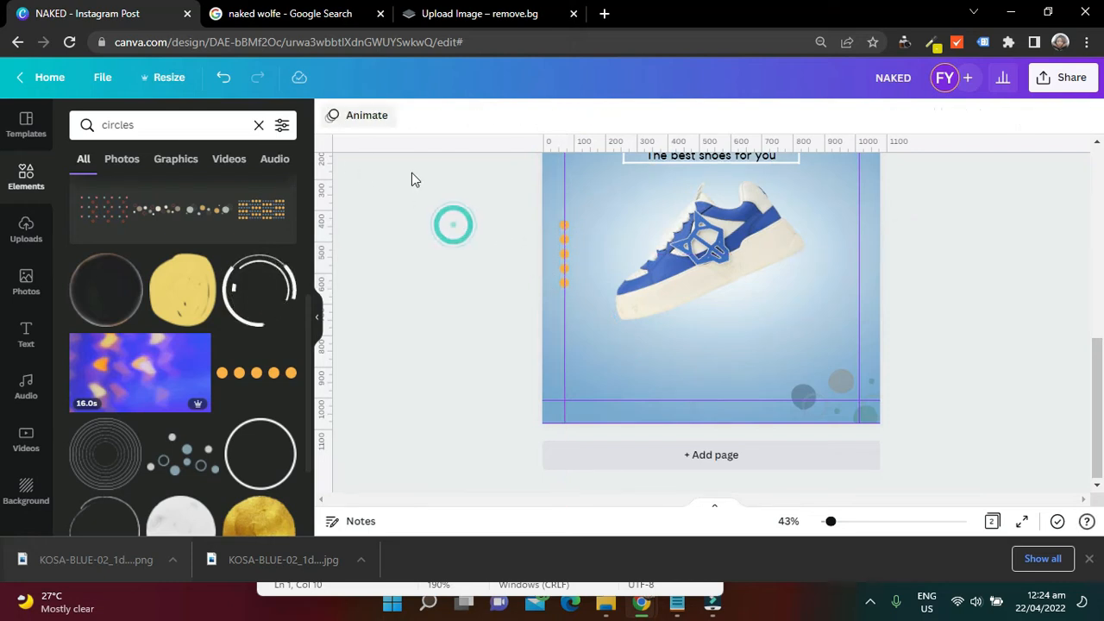
Remove the vertical guide line running through the dots column at page 2's left margin
{"action": "left_click", "coordinate": [570, 281]}
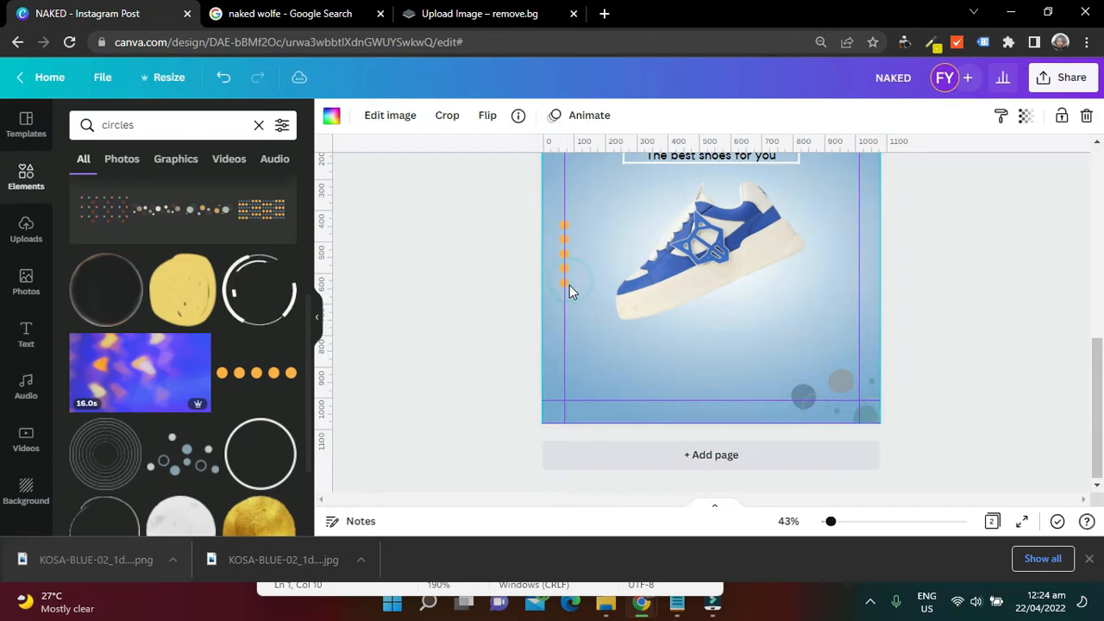
{"action": "left_click", "coordinate": [565, 285]}
{"action": "left_click_drag", "start_coordinate": [565, 286], "coordinate": [521, 284]}
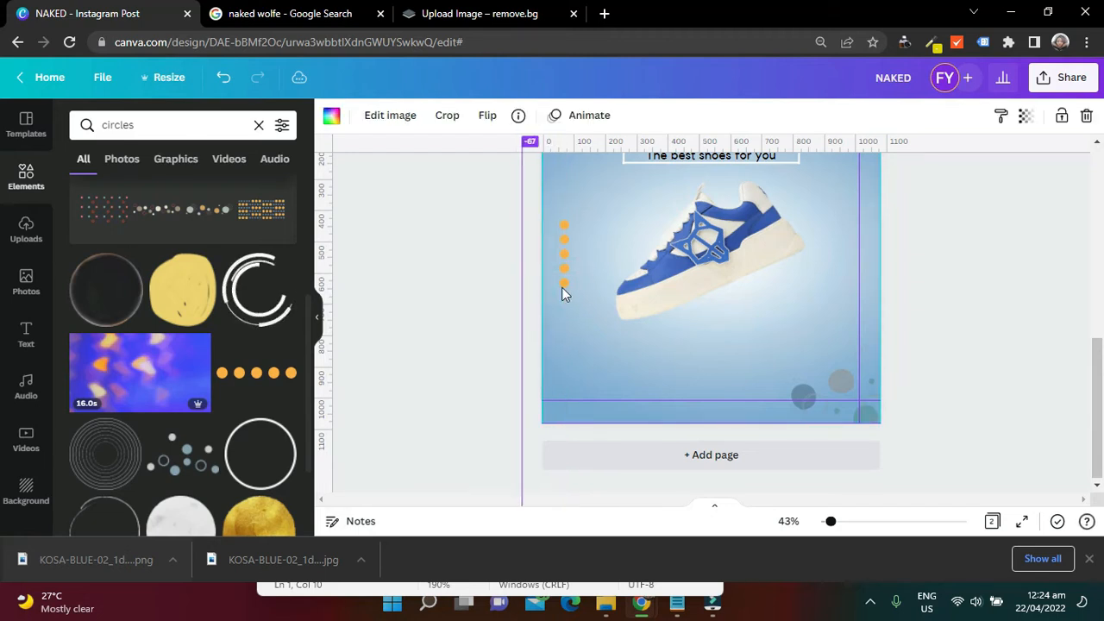
Recolor page 2's left dots column with the darkest blue from the background's photo colors
{"action": "left_click", "coordinate": [565, 287]}
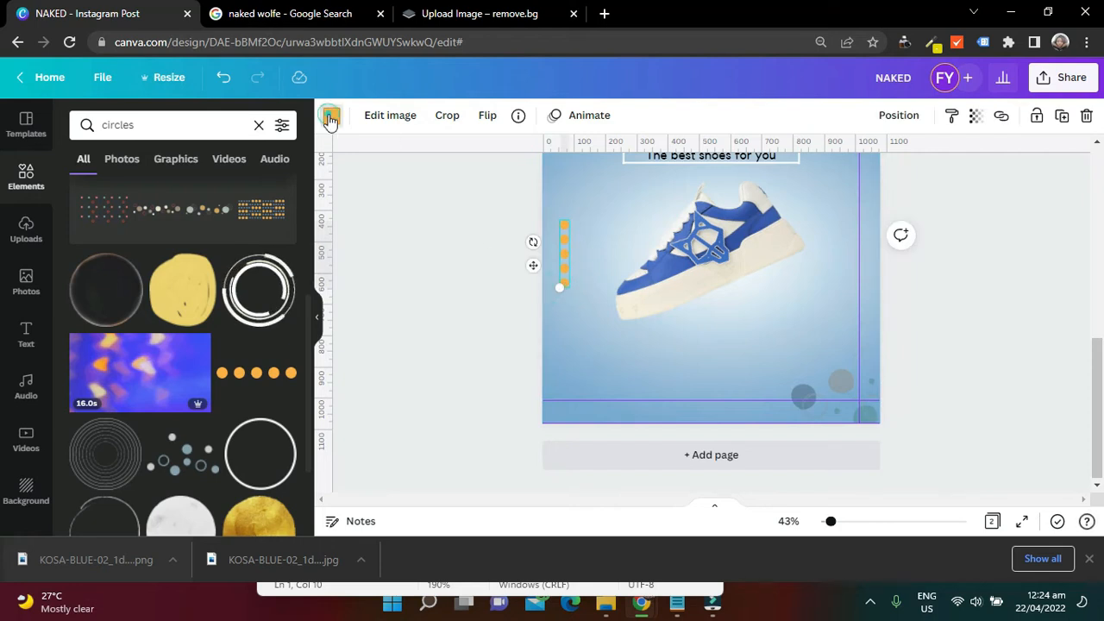
{"action": "left_click", "coordinate": [329, 119]}
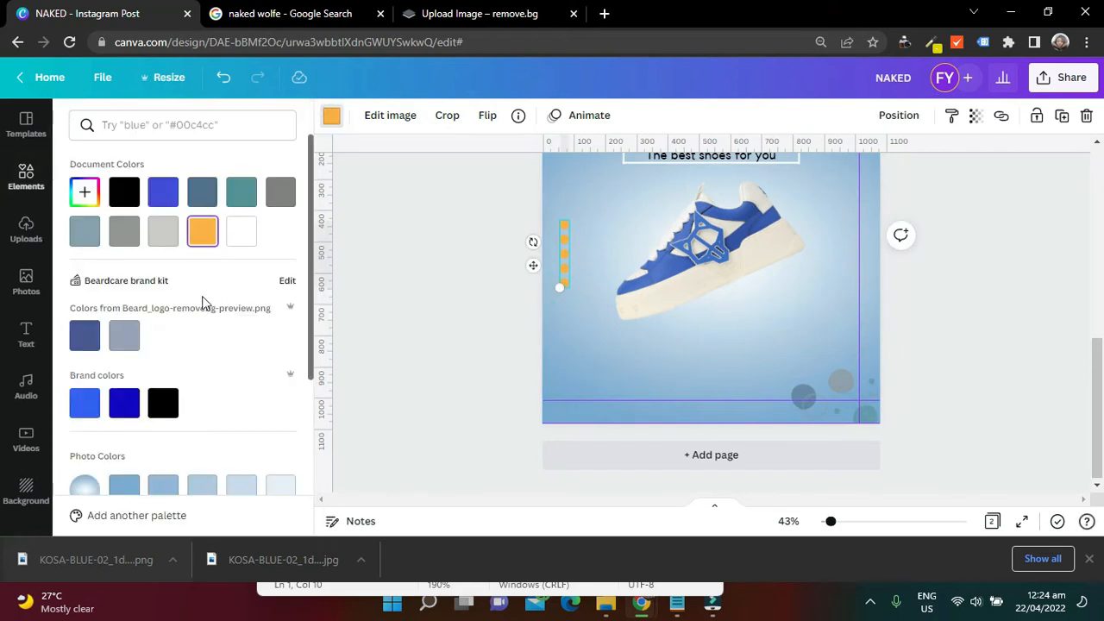
{"action": "scroll", "coordinate": [190, 456], "scroll_direction": "down", "scroll_amount": 1}
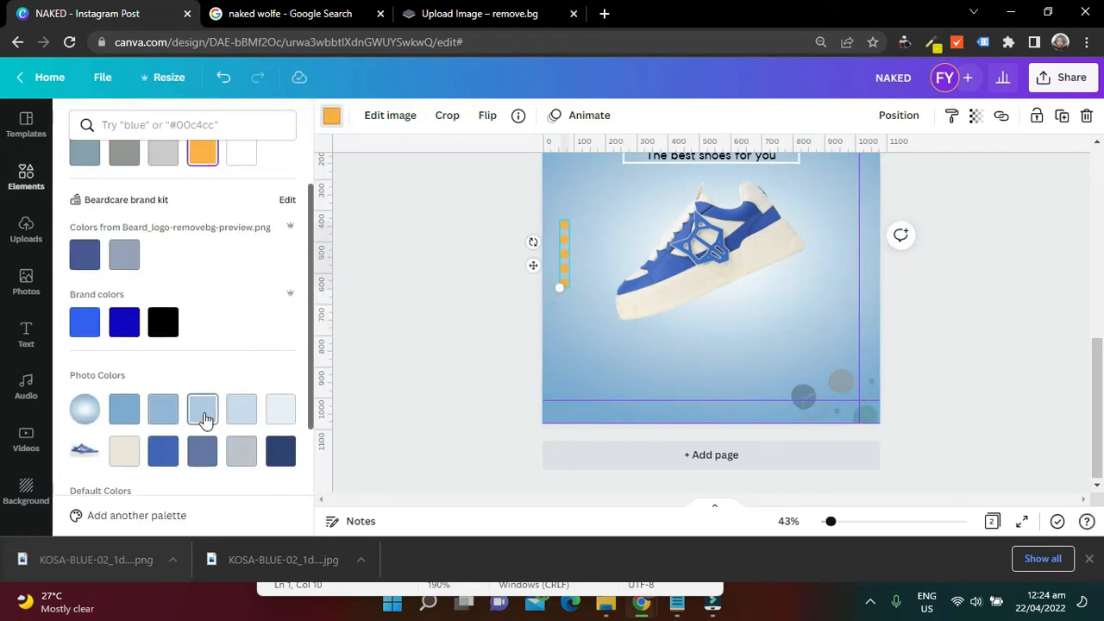
{"action": "left_click", "coordinate": [164, 418]}
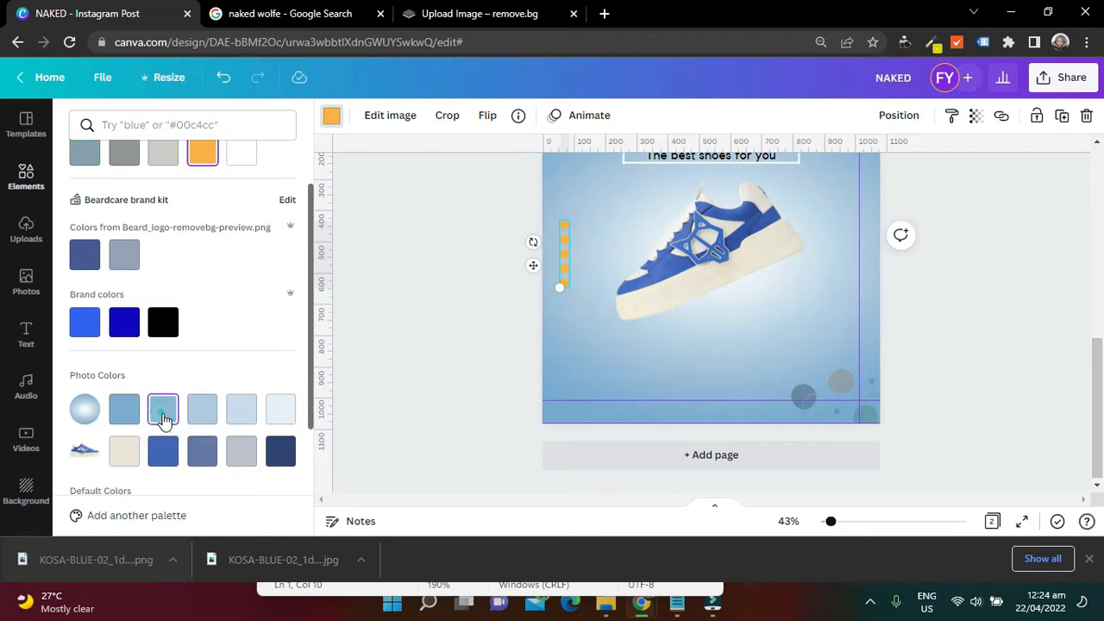
{"action": "left_click", "coordinate": [125, 411]}
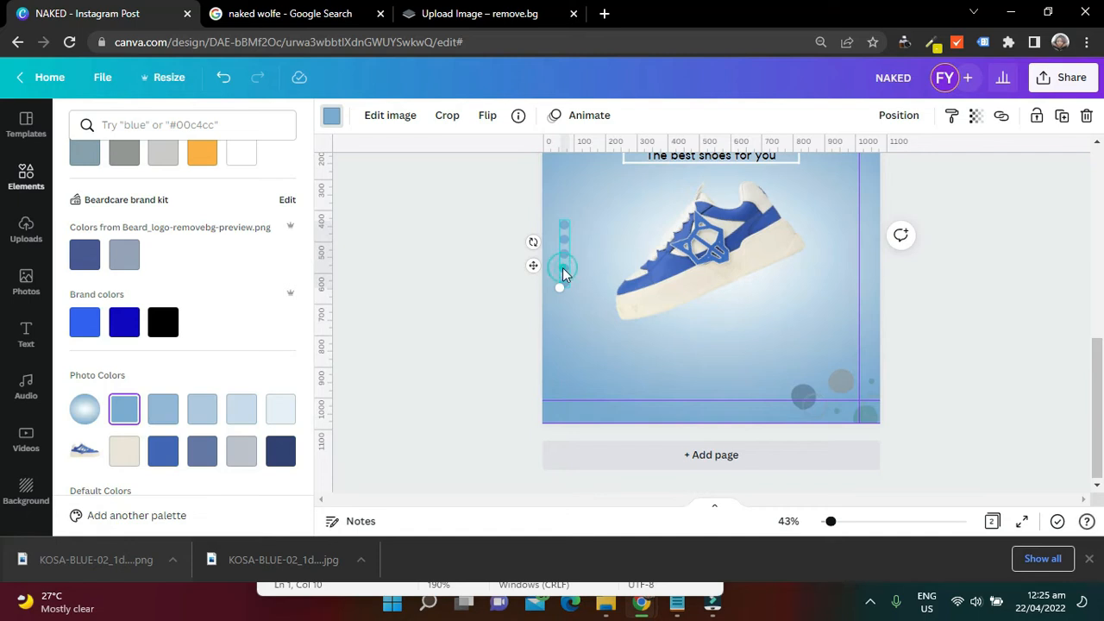
Duplicate the left dots column and place the copy at page 2's right margin, beside the shoe
{"action": "key", "text": "ctrl+d"}
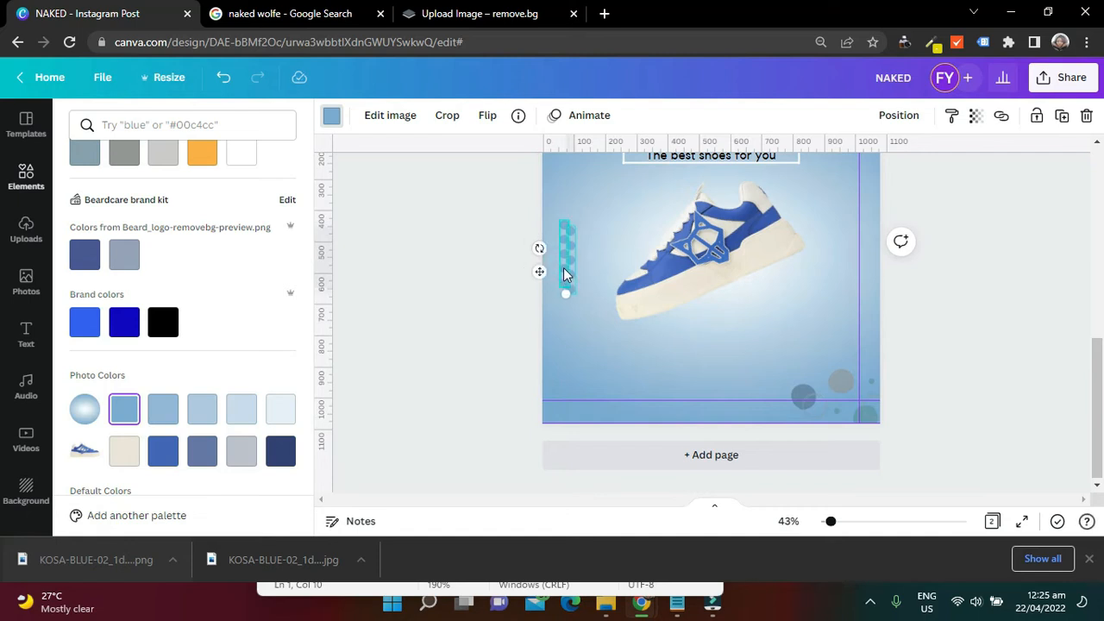
{"action": "mouse_move", "coordinate": [569, 268]}
{"action": "left_mouse_down"}
{"action": "mouse_move", "coordinate": [571, 259]}
{"action": "mouse_move", "coordinate": [766, 259]}
{"action": "mouse_move", "coordinate": [840, 239]}
{"action": "mouse_move", "coordinate": [855, 250]}
{"action": "left_mouse_up"}
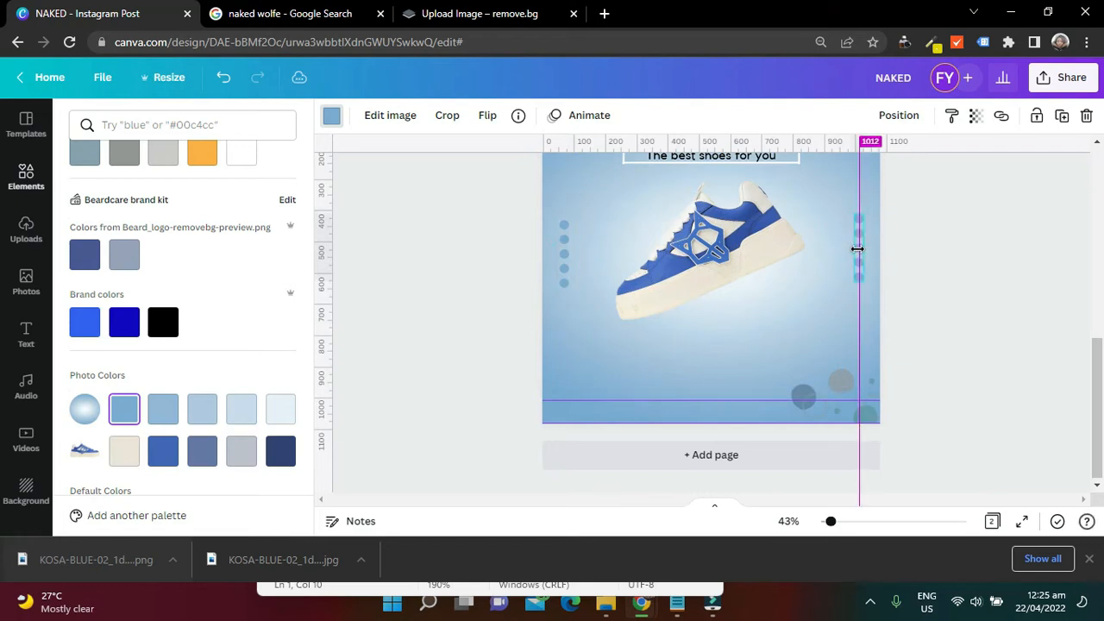
{"action": "left_click", "coordinate": [1017, 273]}
Compare the side dots with page 1 and try the shoe's light grey and beige photo colors on page 2's left dots column
{"action": "scroll", "coordinate": [1013, 278], "scroll_direction": "up", "scroll_amount": 1}
{"action": "scroll", "coordinate": [1012, 283], "scroll_direction": "up", "scroll_amount": 5}
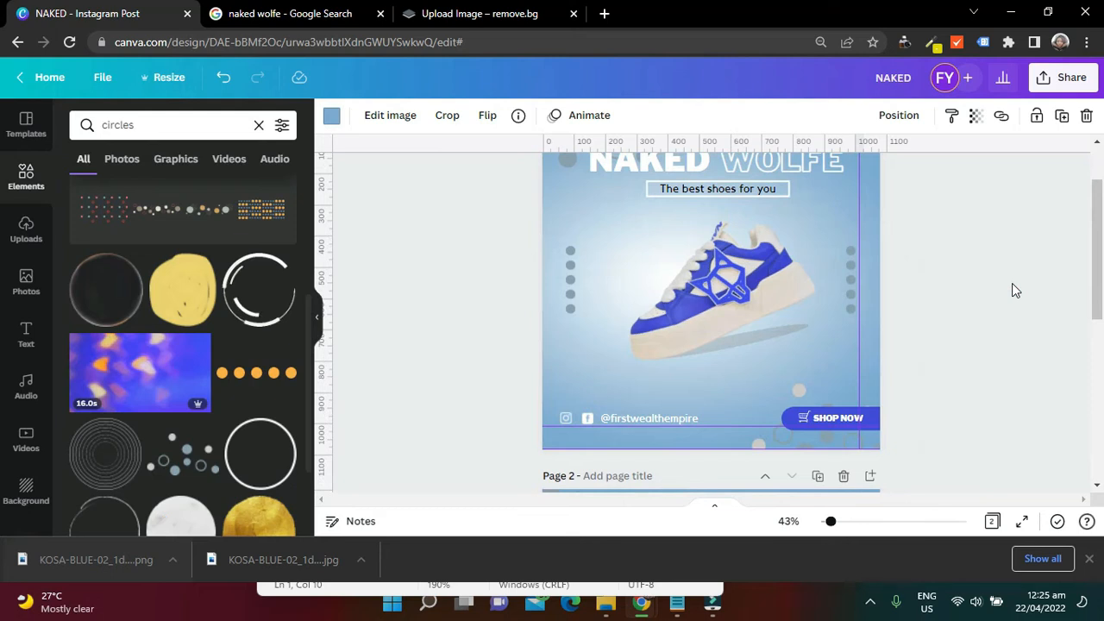
{"action": "scroll", "coordinate": [1011, 282], "scroll_direction": "down", "scroll_amount": 5}
{"action": "scroll", "coordinate": [1012, 283], "scroll_direction": "up", "scroll_amount": 5}
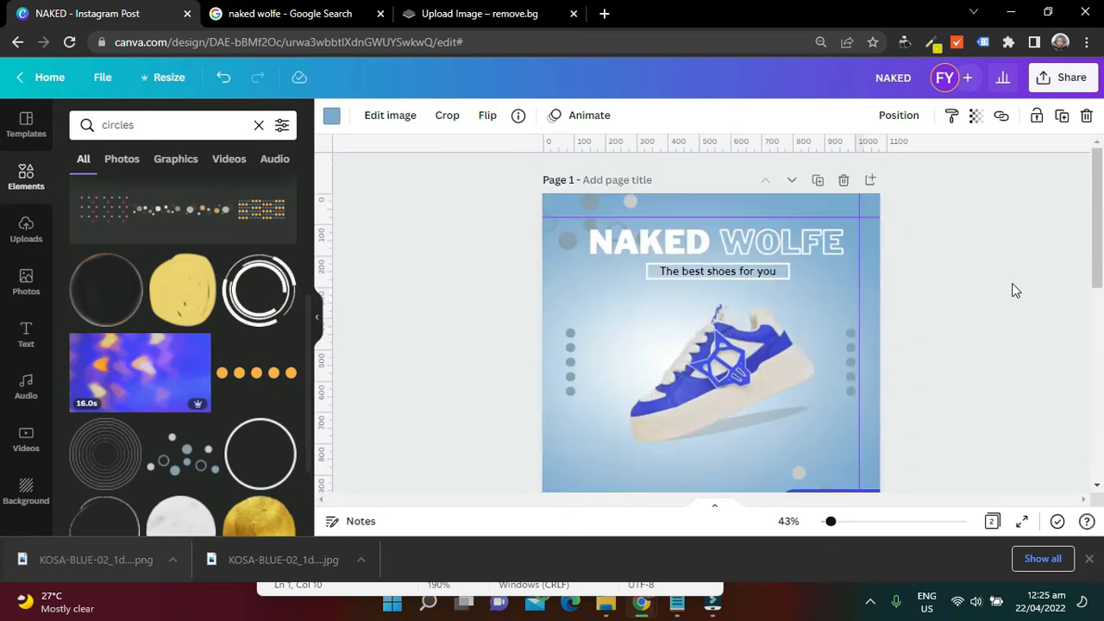
{"action": "scroll", "coordinate": [1010, 283], "scroll_direction": "down", "scroll_amount": 5}
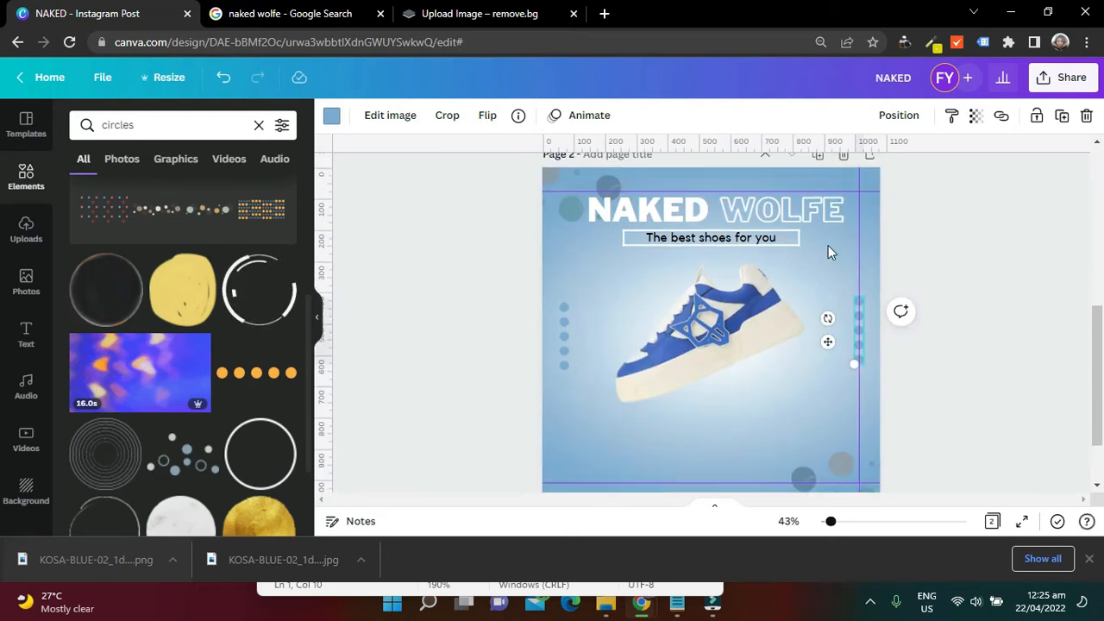
{"action": "left_click", "coordinate": [560, 351]}
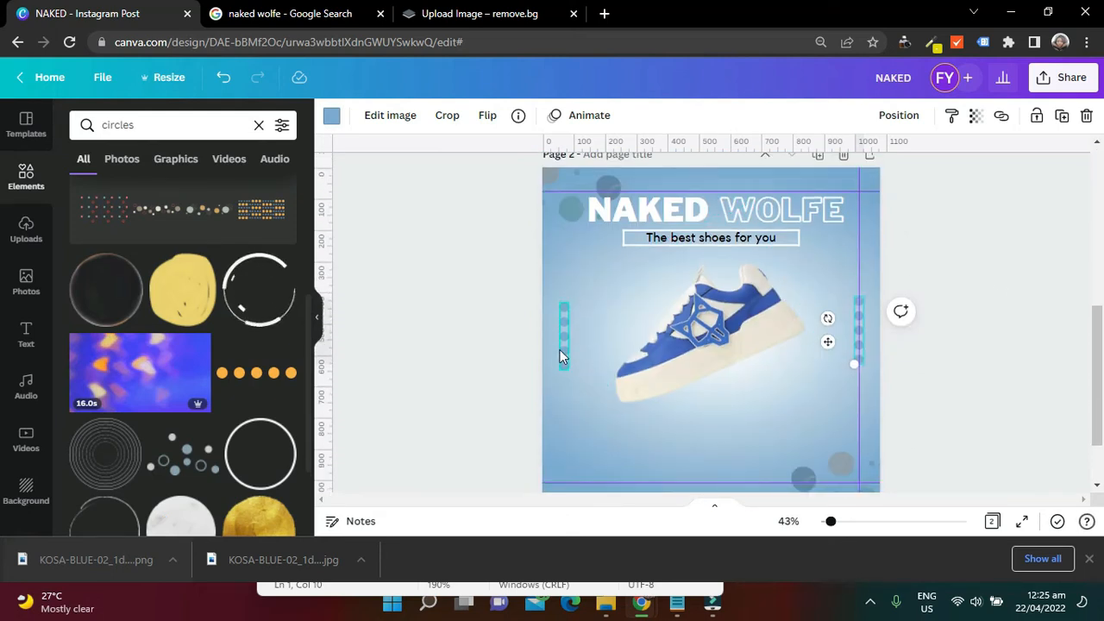
{"action": "left_click", "coordinate": [331, 115]}
{"action": "scroll", "coordinate": [207, 337], "scroll_direction": "down", "scroll_amount": 3}
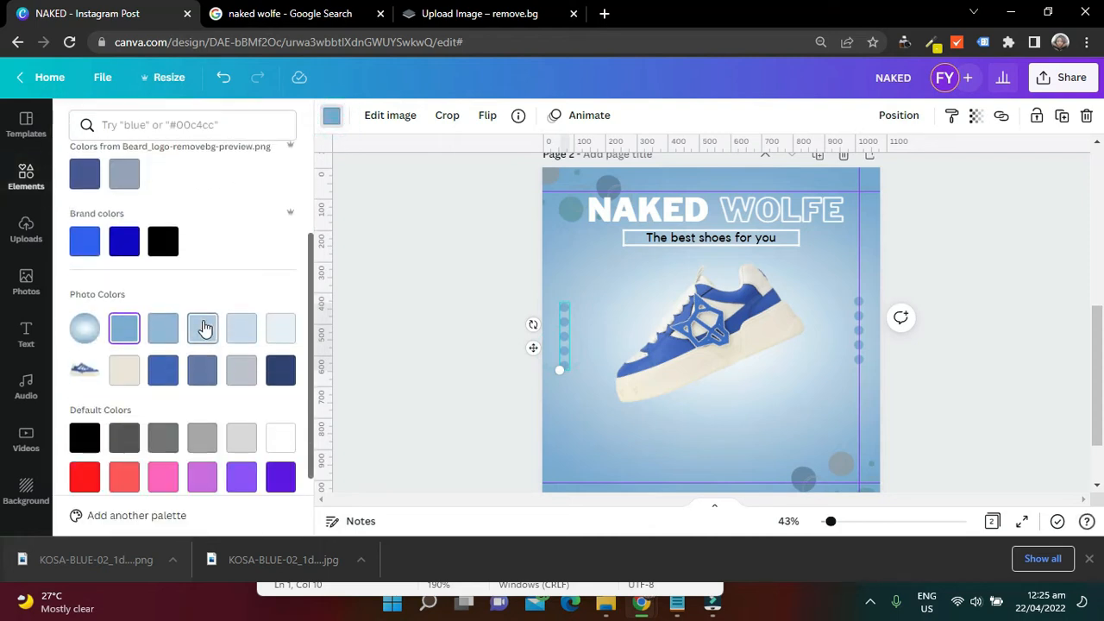
{"action": "left_click", "coordinate": [244, 380]}
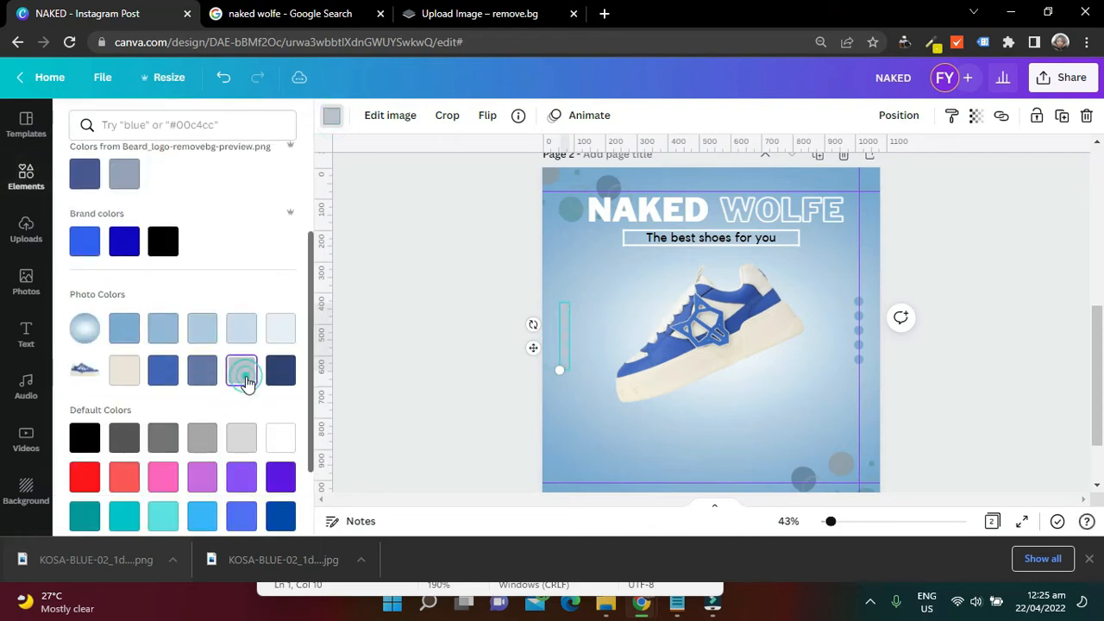
{"action": "left_click", "coordinate": [124, 371]}
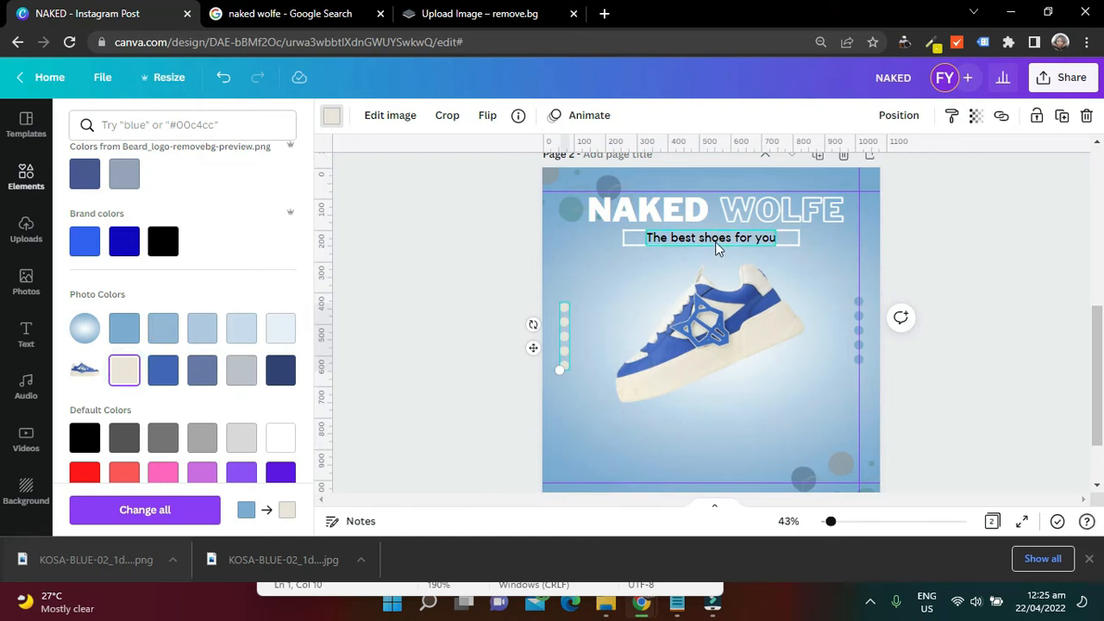
Copy the color code #87A1B0 from the left dots column on page 1
{"action": "scroll", "coordinate": [711, 250], "scroll_direction": "up", "scroll_amount": 3}
{"action": "left_click", "coordinate": [569, 281]}
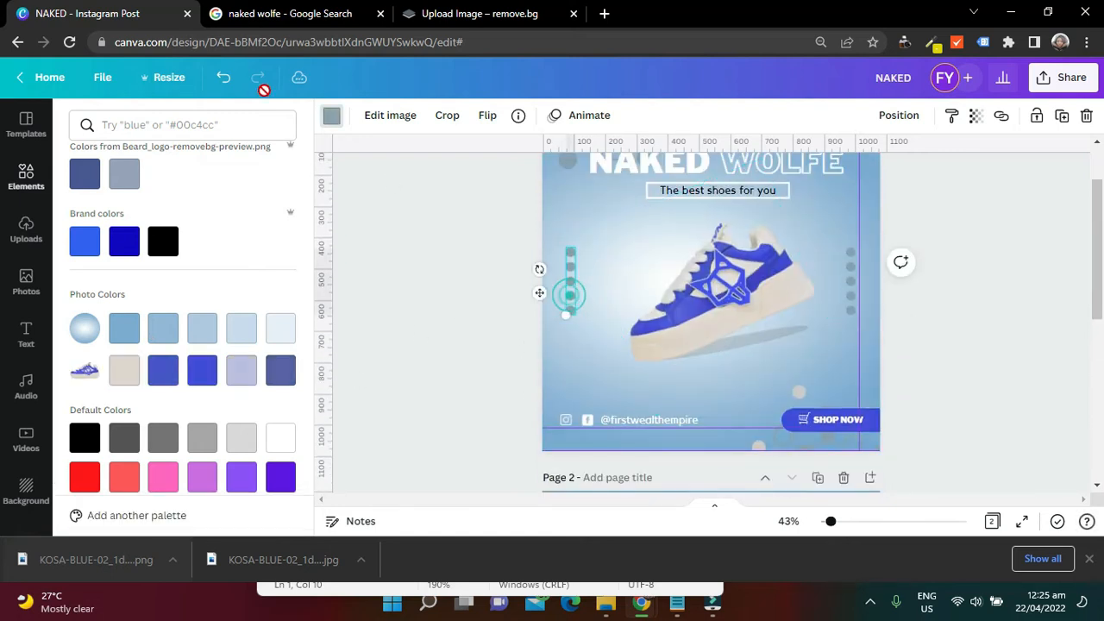
{"action": "left_click", "coordinate": [333, 118]}
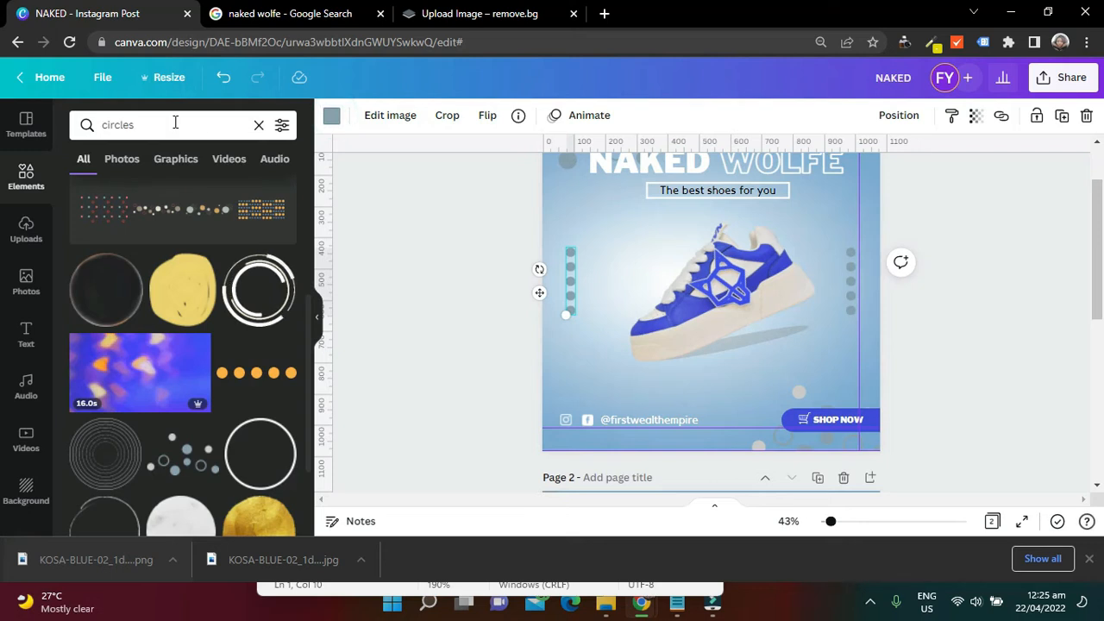
{"action": "left_click", "coordinate": [259, 125]}
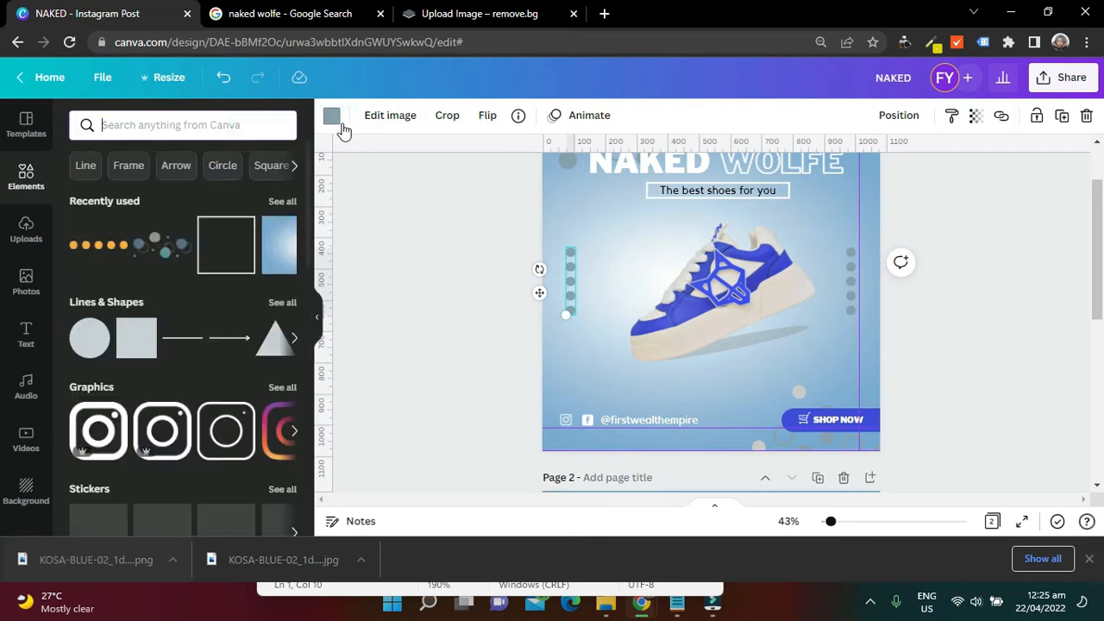
{"action": "left_click", "coordinate": [332, 118]}
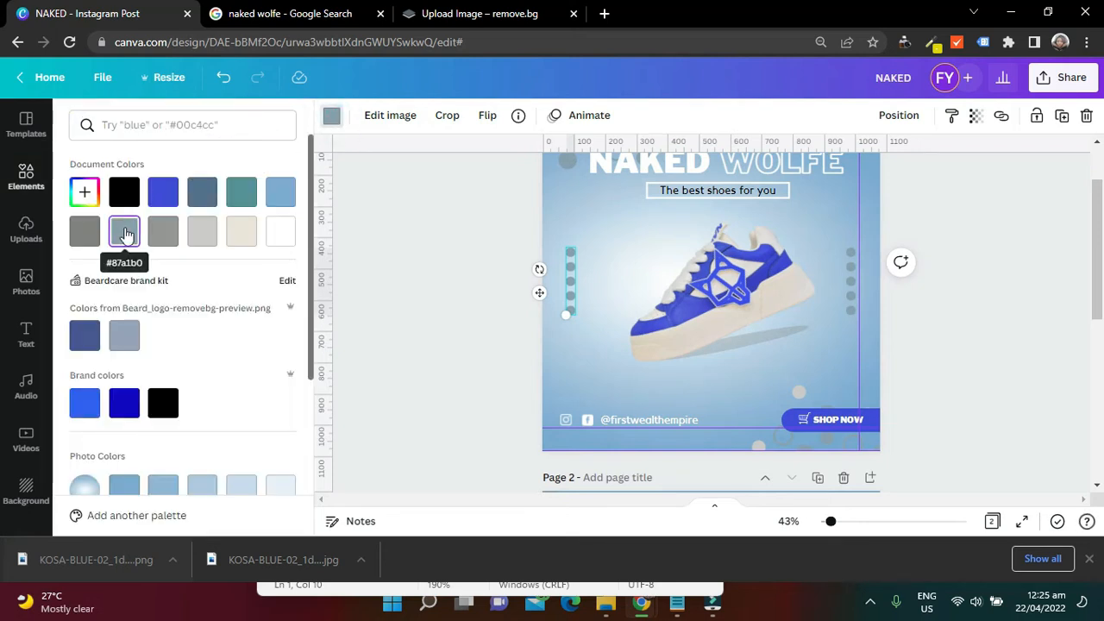
{"action": "left_click", "coordinate": [85, 191]}
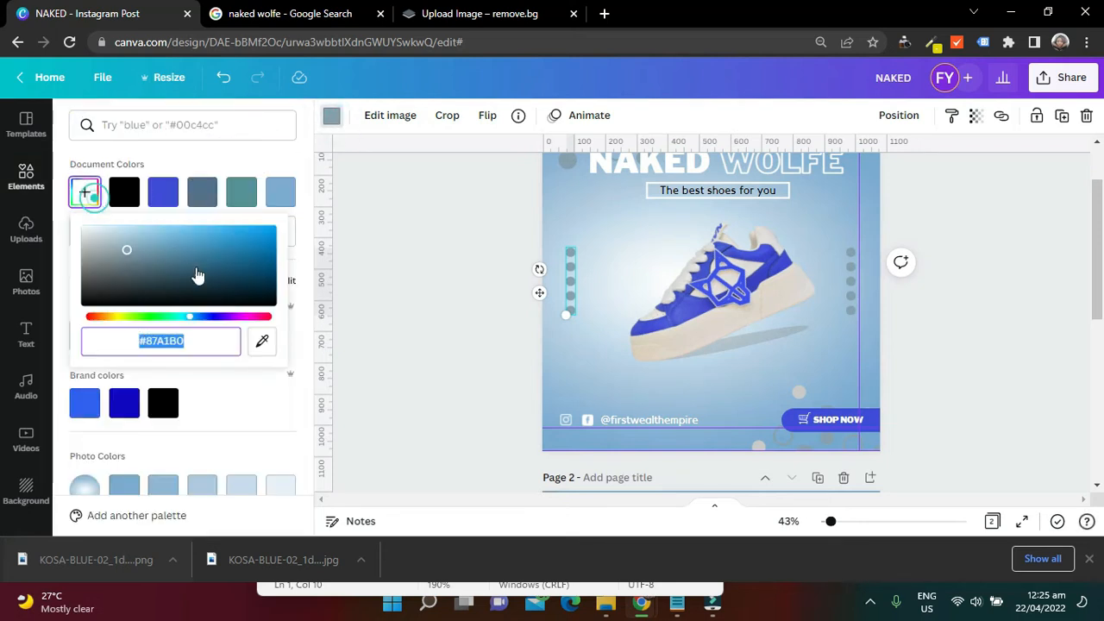
{"action": "right_click", "coordinate": [172, 341]}
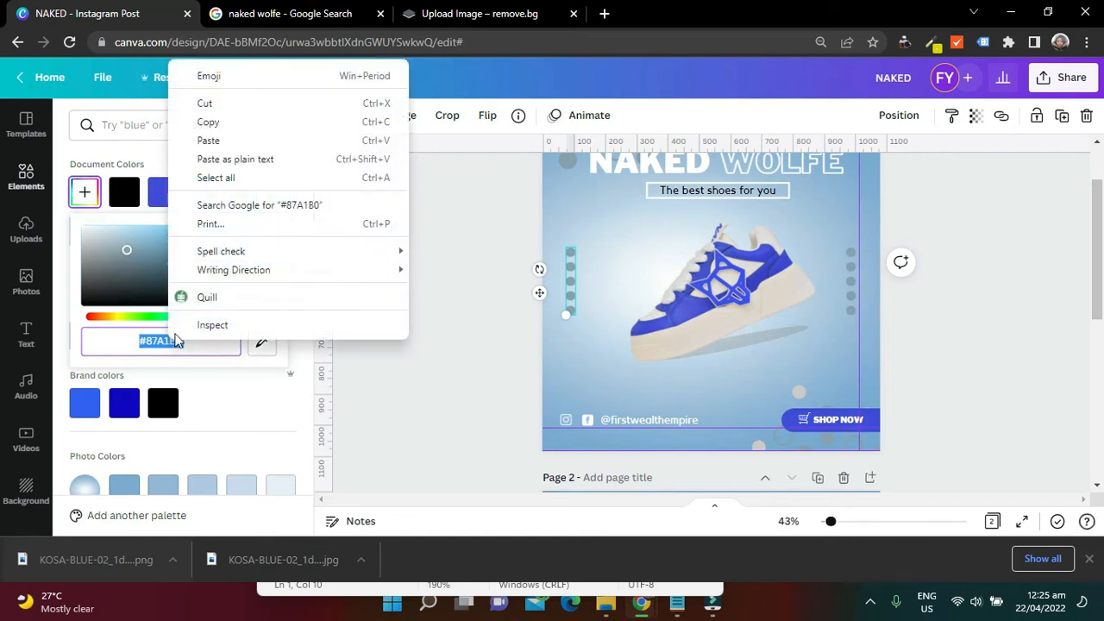
{"action": "left_click", "coordinate": [251, 123]}
Recolor page 2's left dots column with the copied color #87A1B0
{"action": "scroll", "coordinate": [405, 198], "scroll_direction": "down", "scroll_amount": 5}
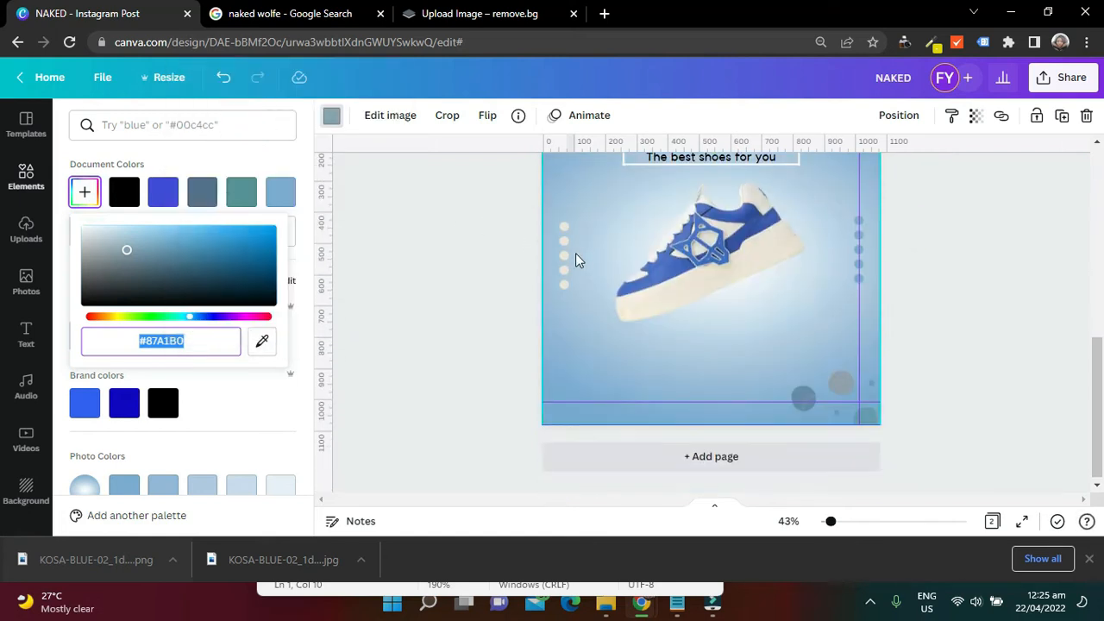
{"action": "left_click", "coordinate": [565, 262]}
{"action": "left_click", "coordinate": [135, 121]}
{"action": "key", "text": "ctrl+v"}
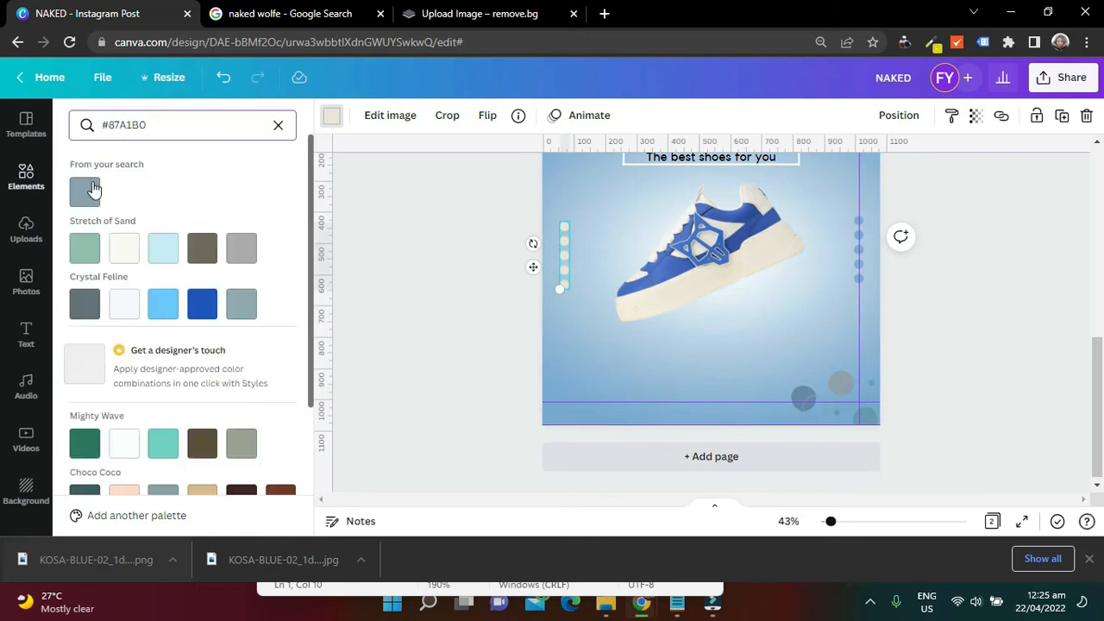
{"action": "left_click", "coordinate": [84, 191]}
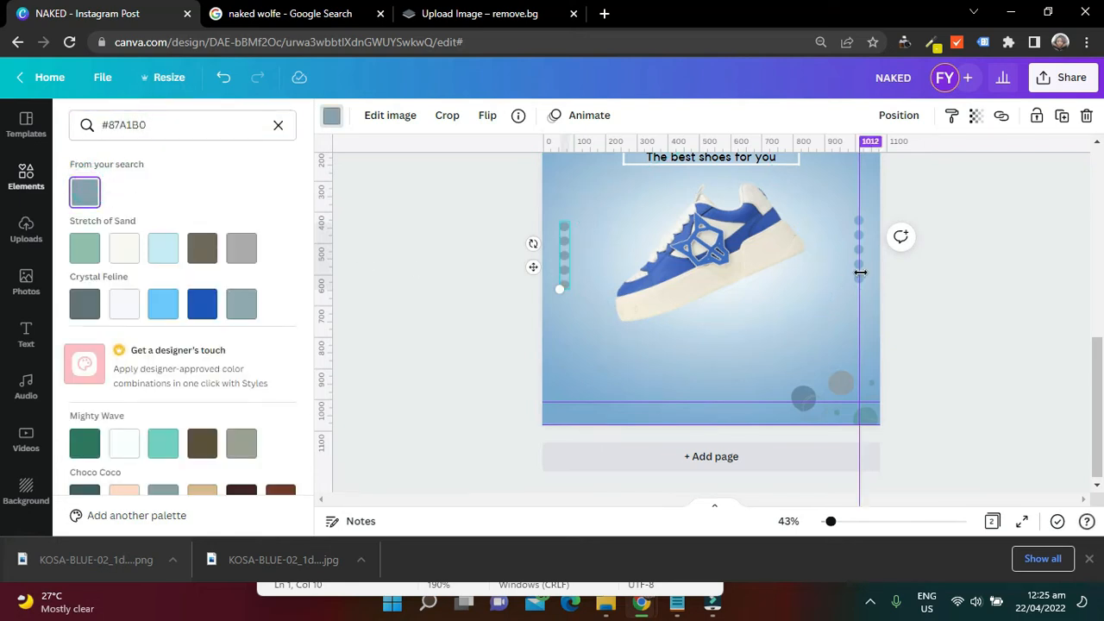
{"action": "left_click", "coordinate": [948, 313]}
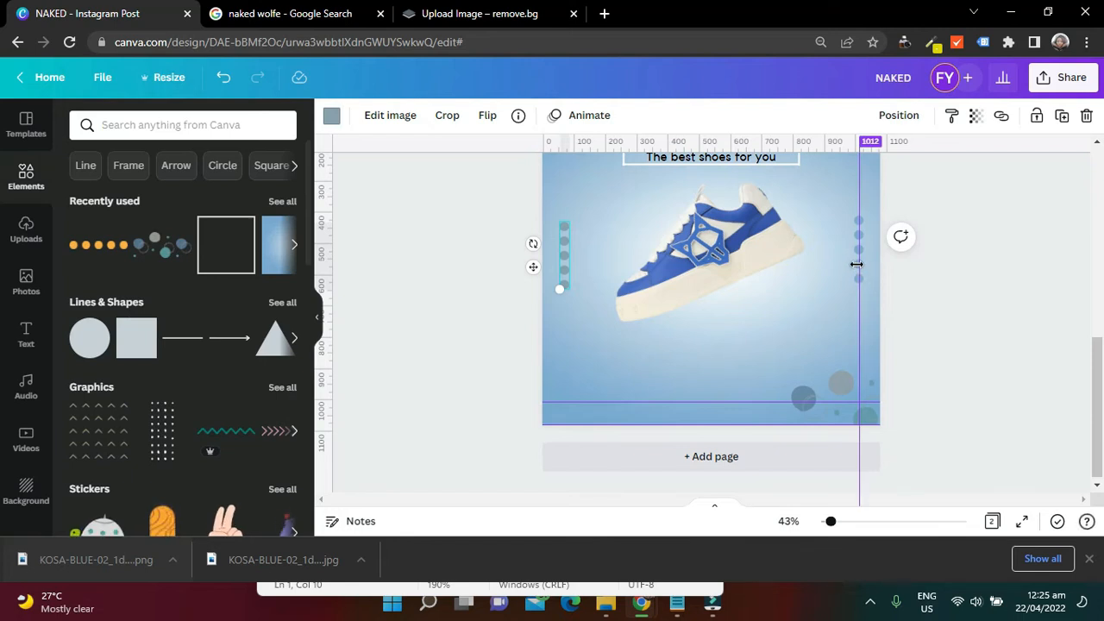
Remove the guide line over page 2's right dots column and move that column level with the left one
{"action": "left_click_drag", "start_coordinate": [860, 261], "coordinate": [1102, 289]}
{"action": "left_click_drag", "start_coordinate": [861, 263], "coordinate": [860, 264]}
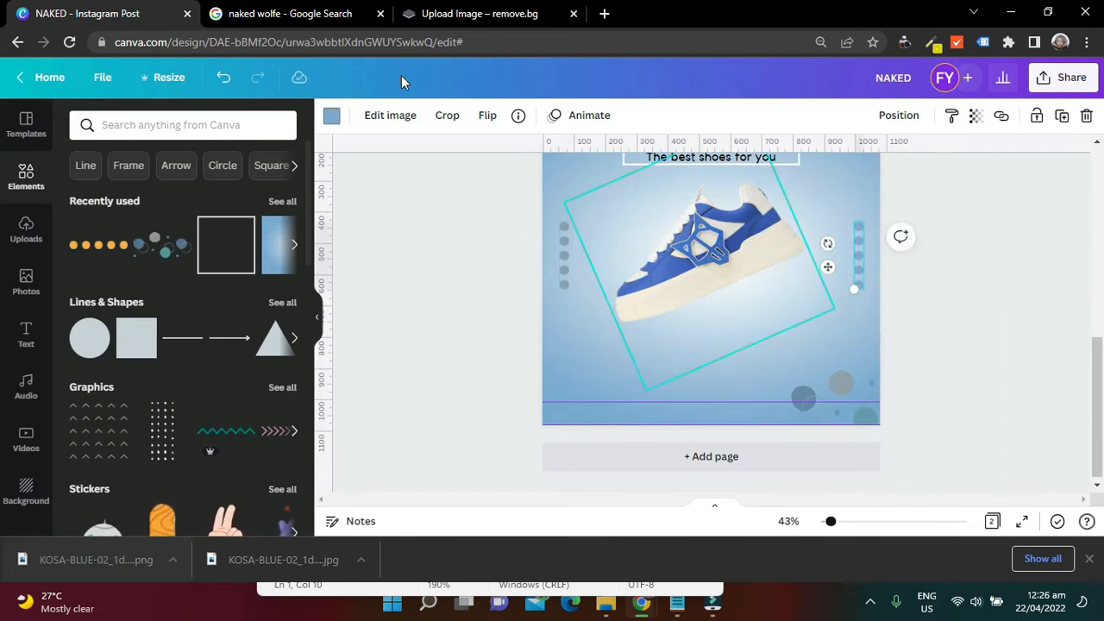
Recolor page 2's right dots column with #87A1B0 to match the left one
{"action": "left_click", "coordinate": [331, 116]}
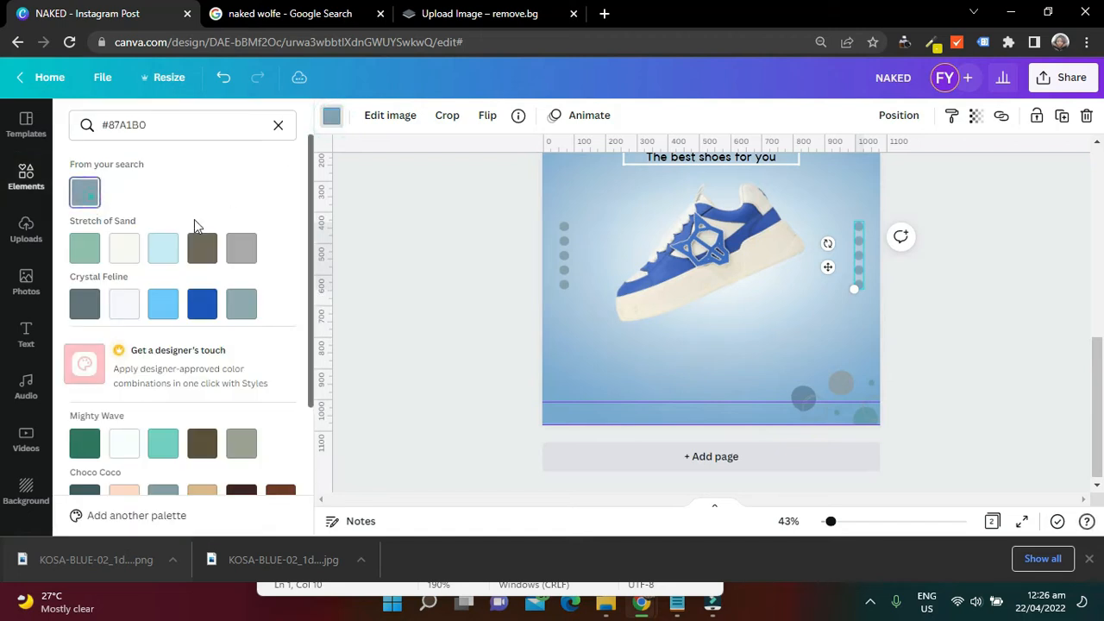
Rotate page 2's shoe to about -31°, scale it down slightly and reposition it below the tagline
{"action": "left_click", "coordinate": [953, 261]}
{"action": "left_click_drag", "start_coordinate": [1097, 405], "coordinate": [1102, 201]}
{"action": "left_click_drag", "start_coordinate": [1098, 321], "coordinate": [1101, 433]}
{"action": "left_click", "coordinate": [658, 264]}
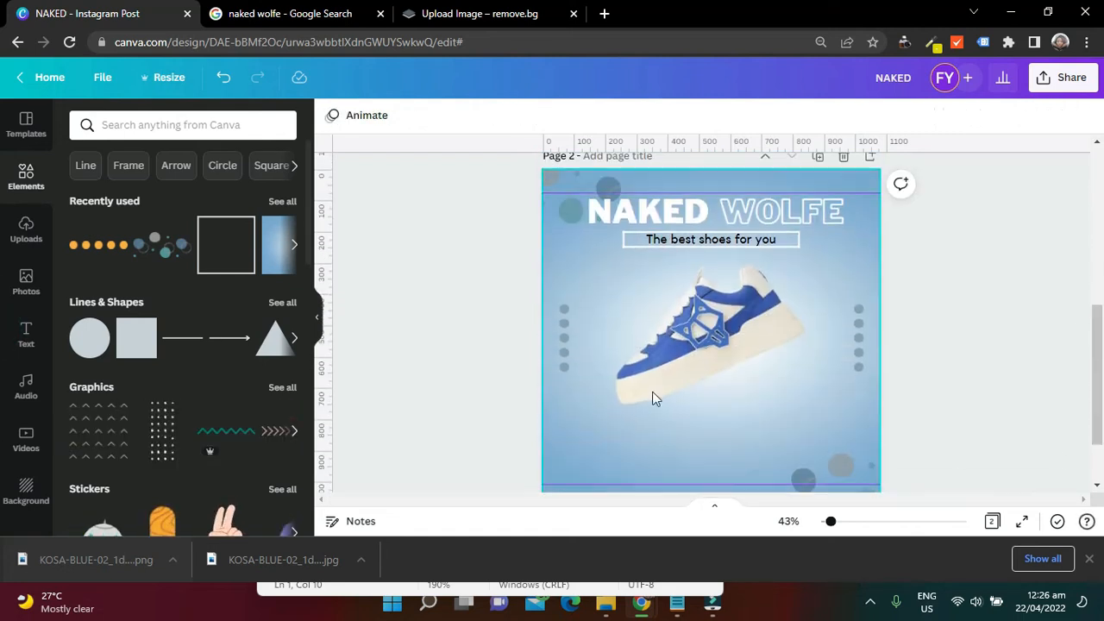
{"action": "left_click", "coordinate": [682, 388]}
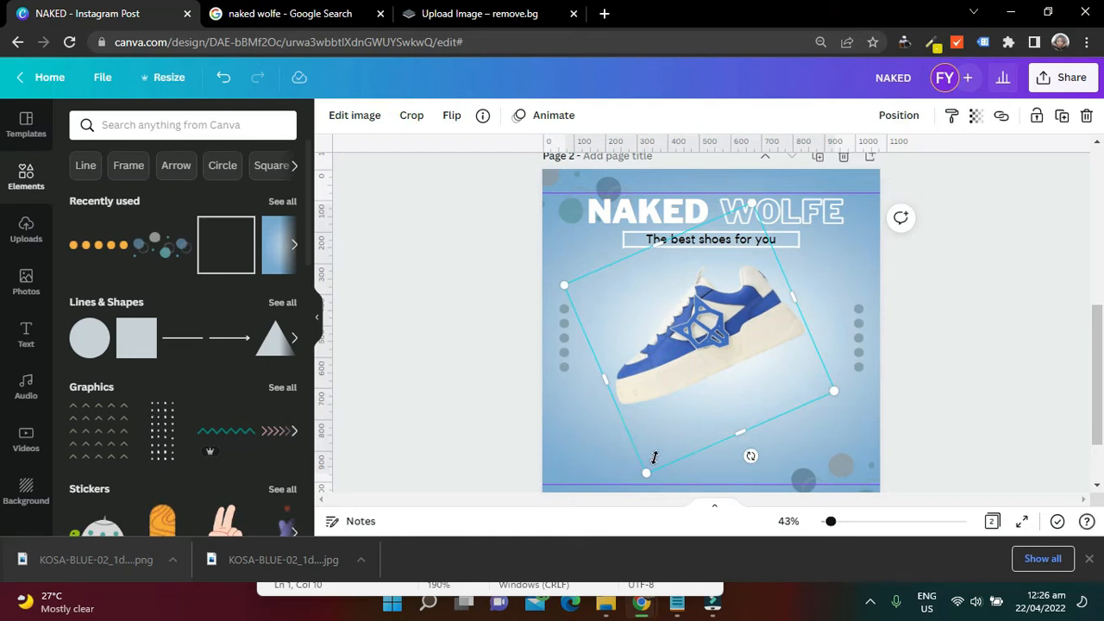
{"action": "left_click_drag", "start_coordinate": [752, 456], "coordinate": [767, 451]}
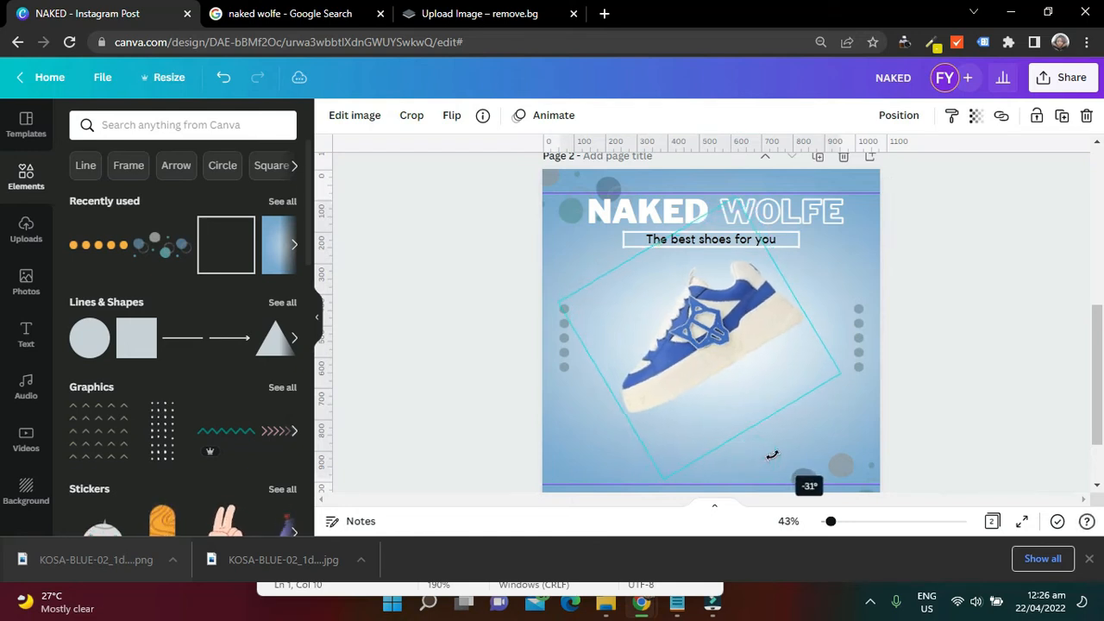
{"action": "left_click_drag", "start_coordinate": [664, 482], "coordinate": [680, 440]}
{"action": "left_click_drag", "start_coordinate": [702, 337], "coordinate": [690, 334]}
{"action": "mouse_move", "coordinate": [1097, 375]}
{"action": "left_mouse_down"}
{"action": "mouse_move", "coordinate": [1100, 401]}
{"action": "mouse_move", "coordinate": [1100, 385]}
{"action": "left_mouse_up"}
{"action": "left_click_drag", "start_coordinate": [697, 327], "coordinate": [707, 325]}
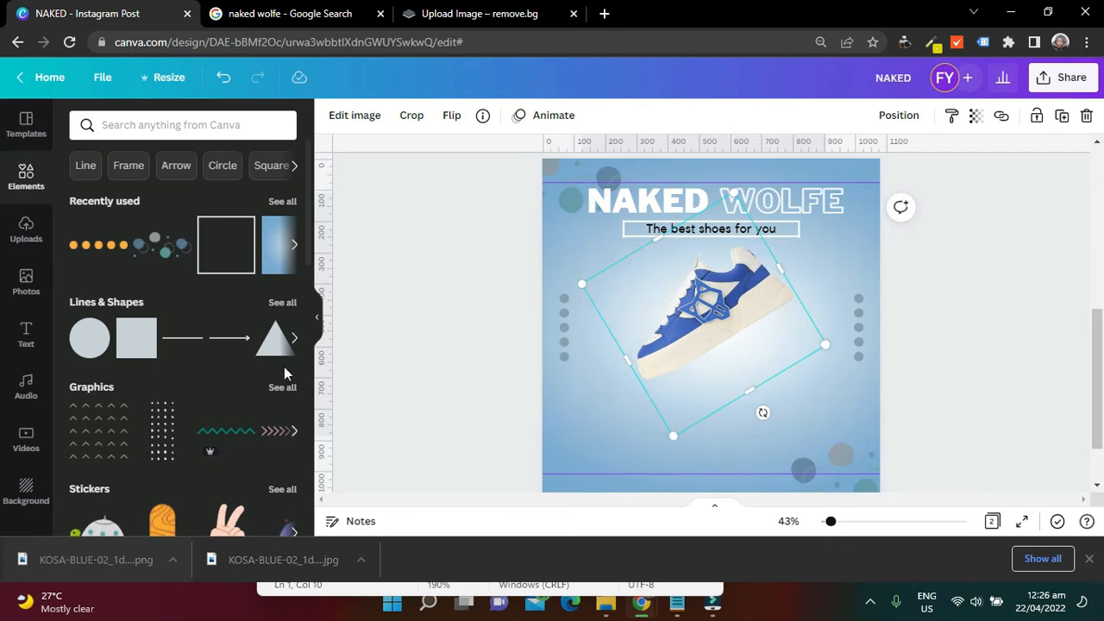
Add a circle shape to page 2 and color it dark grey #323232
{"action": "left_click", "coordinate": [93, 352]}
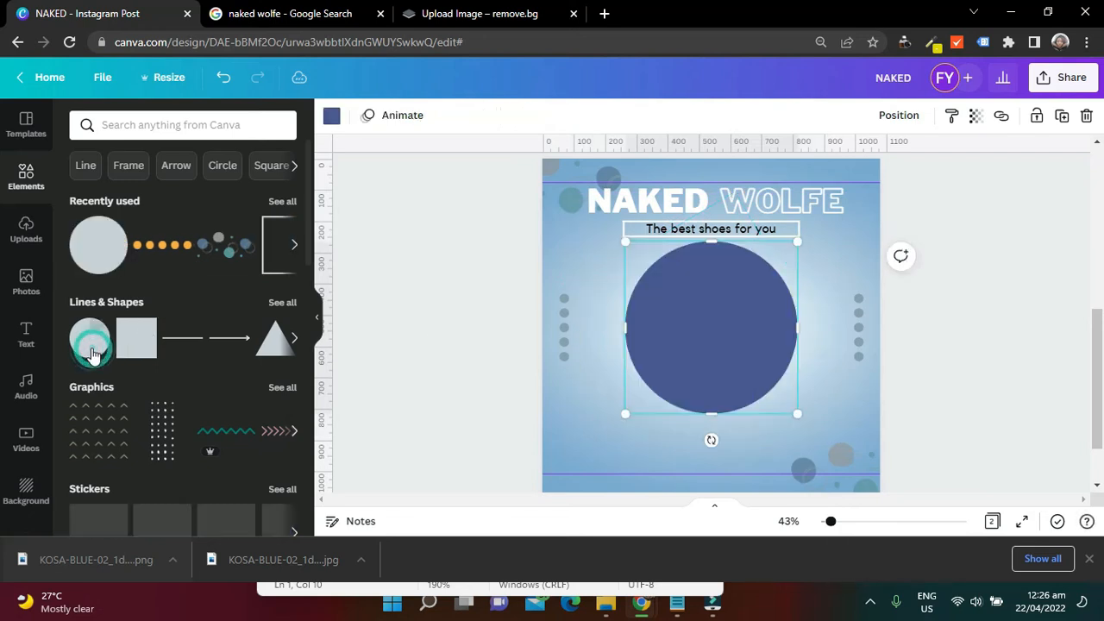
{"action": "left_click", "coordinate": [332, 117]}
{"action": "scroll", "coordinate": [155, 345], "scroll_direction": "down", "scroll_amount": 2}
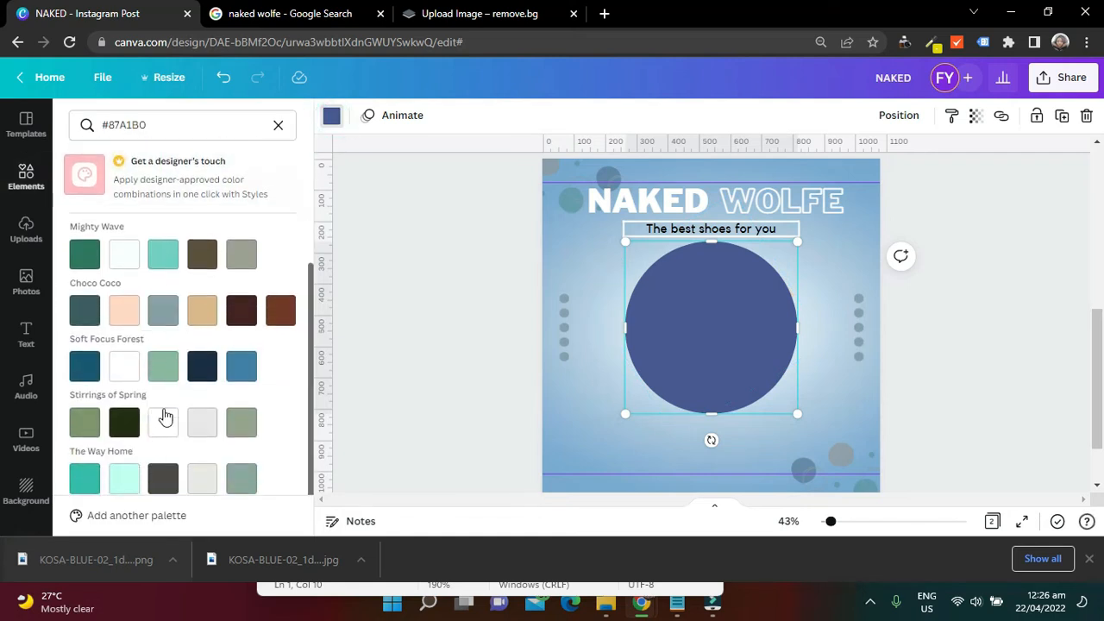
{"action": "scroll", "coordinate": [118, 302], "scroll_direction": "up", "scroll_amount": 3}
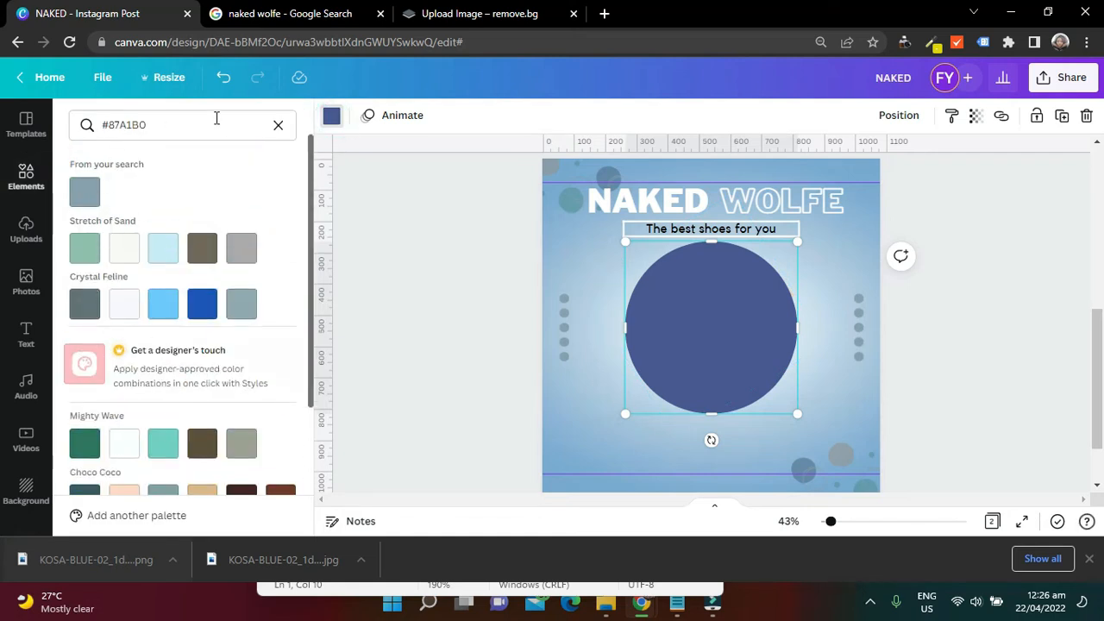
{"action": "left_click", "coordinate": [278, 125]}
{"action": "left_click", "coordinate": [124, 193]}
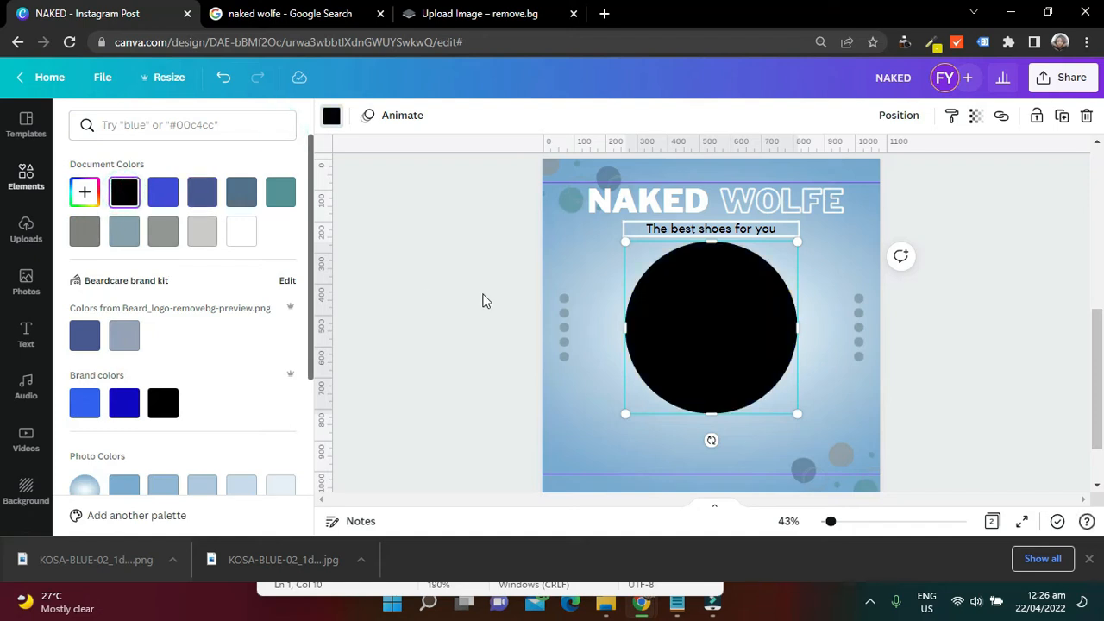
{"action": "left_click", "coordinate": [84, 193]}
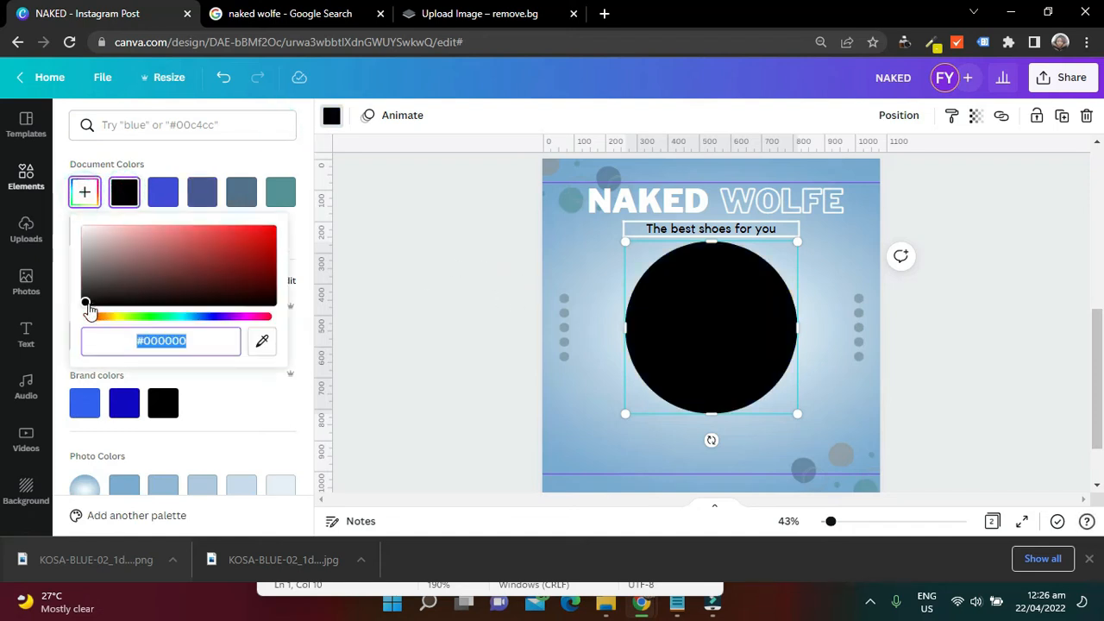
{"action": "left_click_drag", "start_coordinate": [86, 309], "coordinate": [76, 294]}
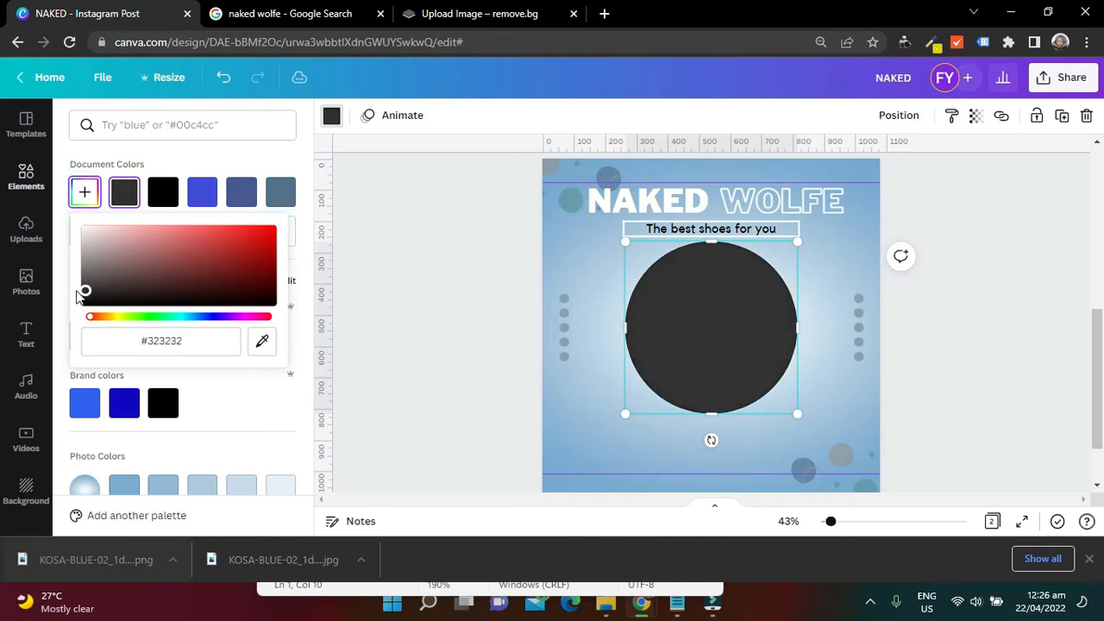
{"action": "left_click", "coordinate": [168, 338]}
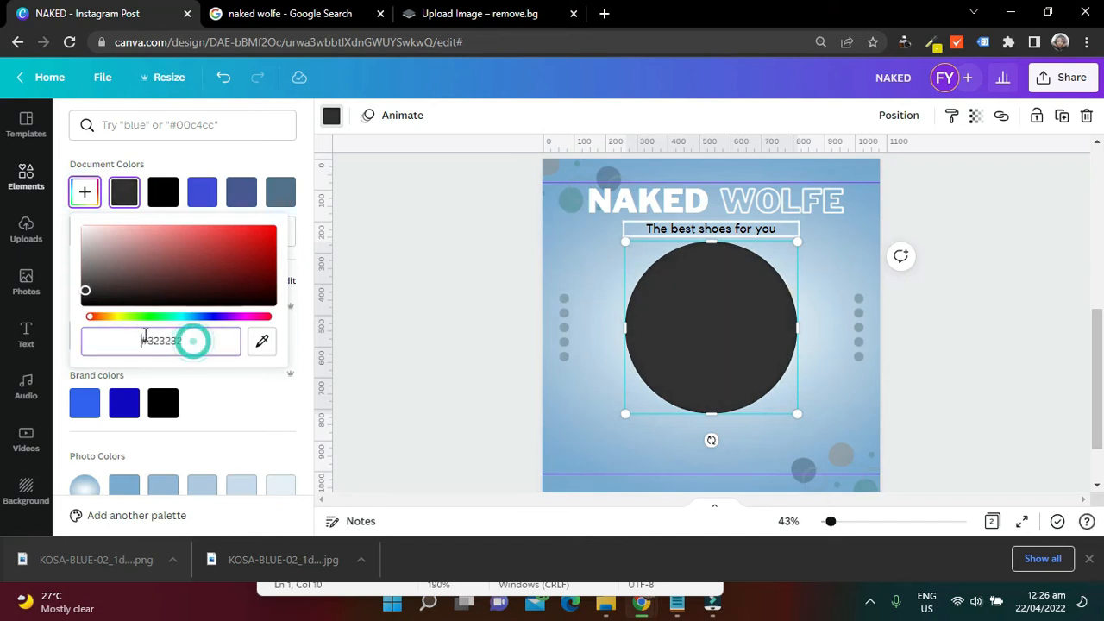
{"action": "left_click", "coordinate": [190, 341]}
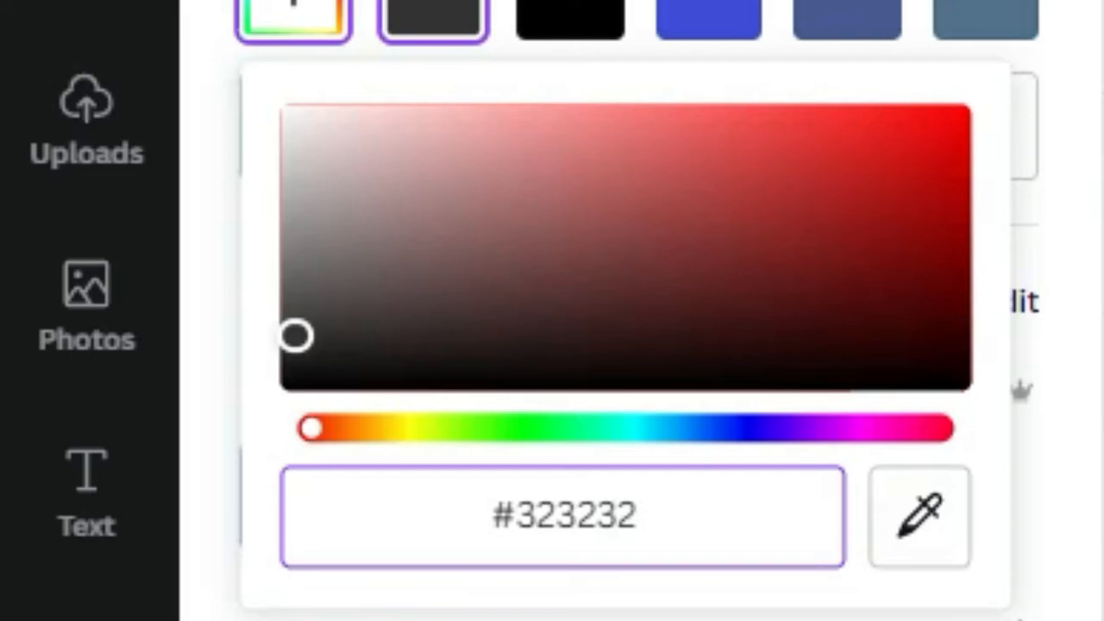
{"action": "left_click", "coordinate": [722, 323]}
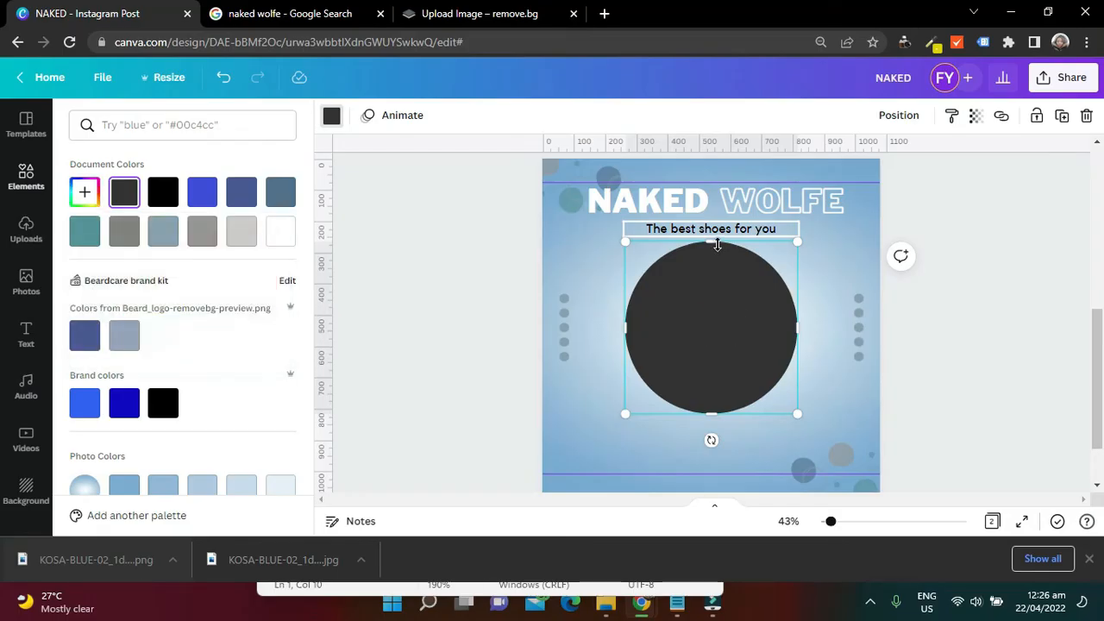
Flatten the dark circle into a thin ellipse, tilt it, and place it along the underside of the shoe's sole
{"action": "left_click_drag", "start_coordinate": [717, 245], "coordinate": [737, 394]}
{"action": "left_click_drag", "start_coordinate": [700, 439], "coordinate": [716, 442]}
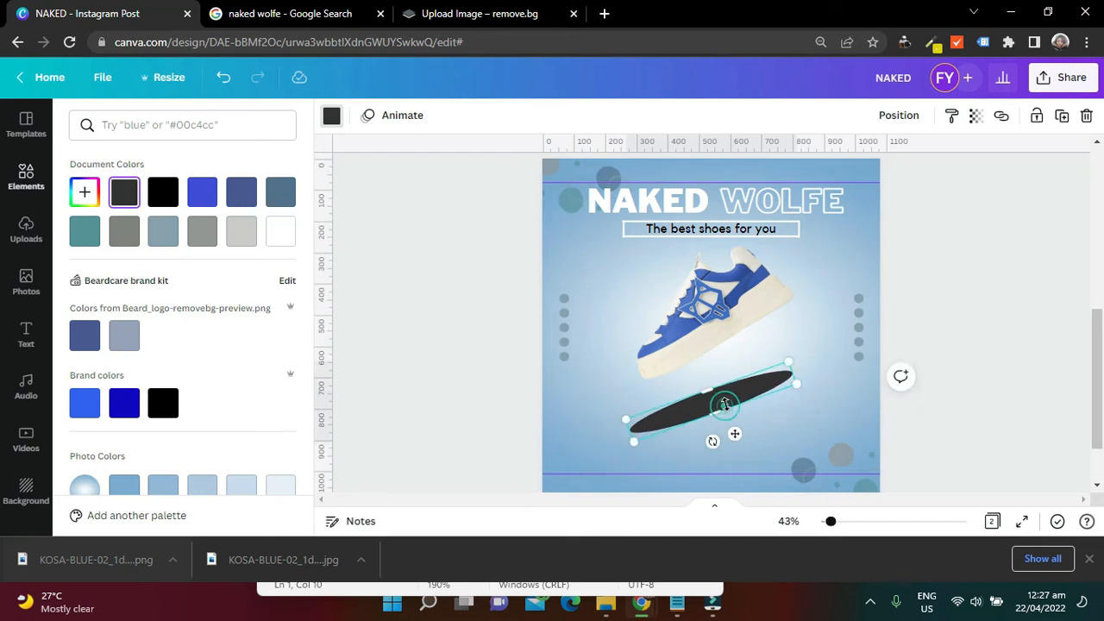
{"action": "left_click_drag", "start_coordinate": [735, 394], "coordinate": [744, 351]}
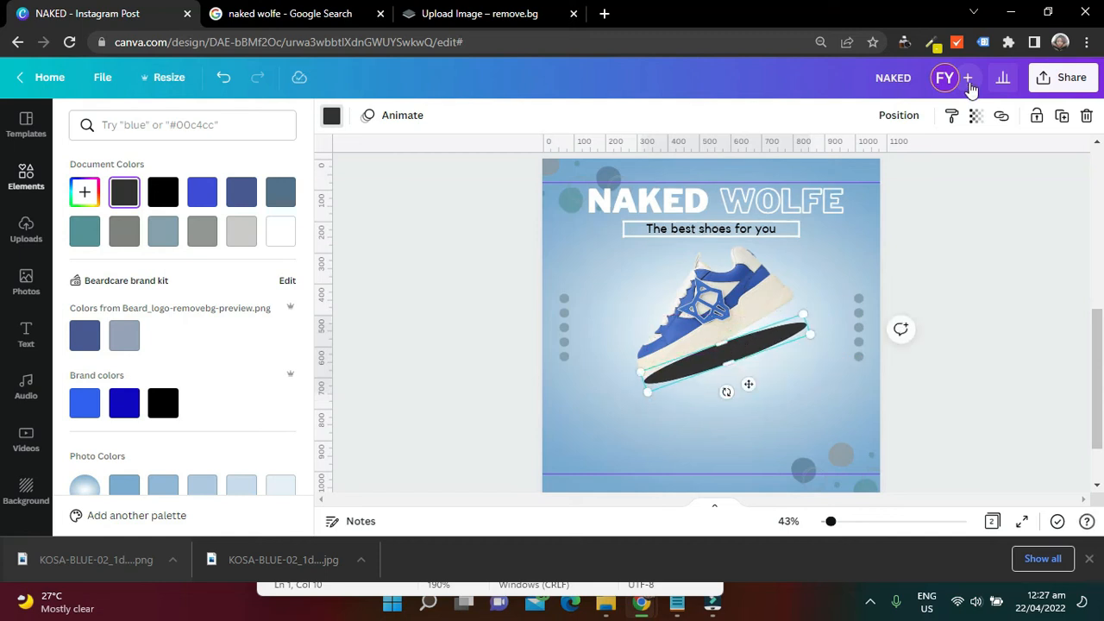
Set the dark ellipse's transparency to 23 so it works as a soft shadow
{"action": "left_click", "coordinate": [899, 116]}
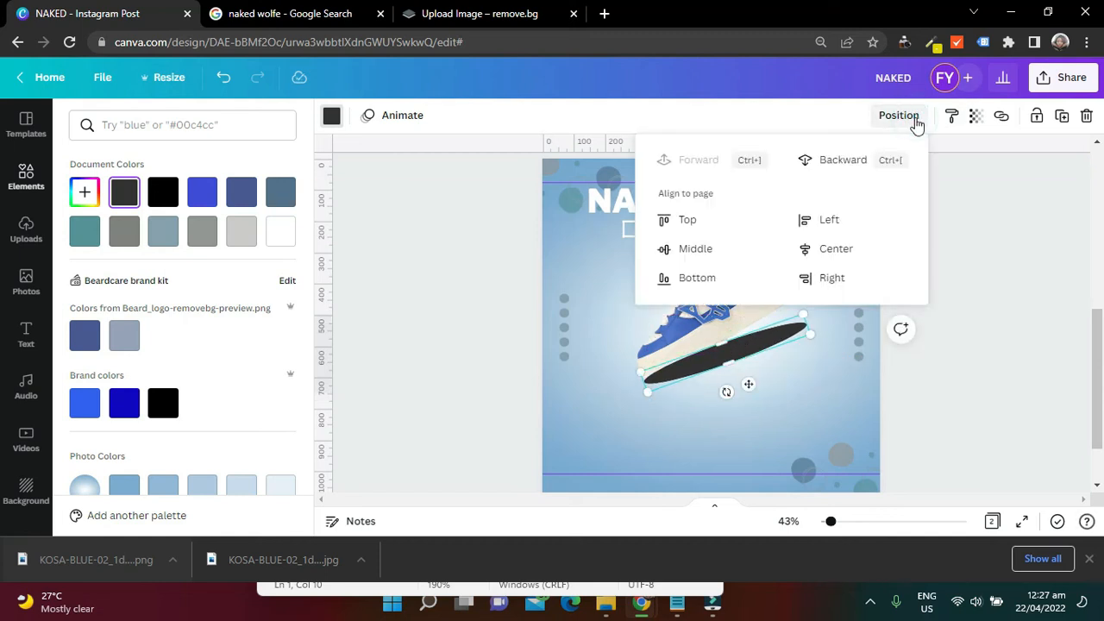
{"action": "left_click", "coordinate": [914, 121]}
{"action": "left_click", "coordinate": [975, 116]}
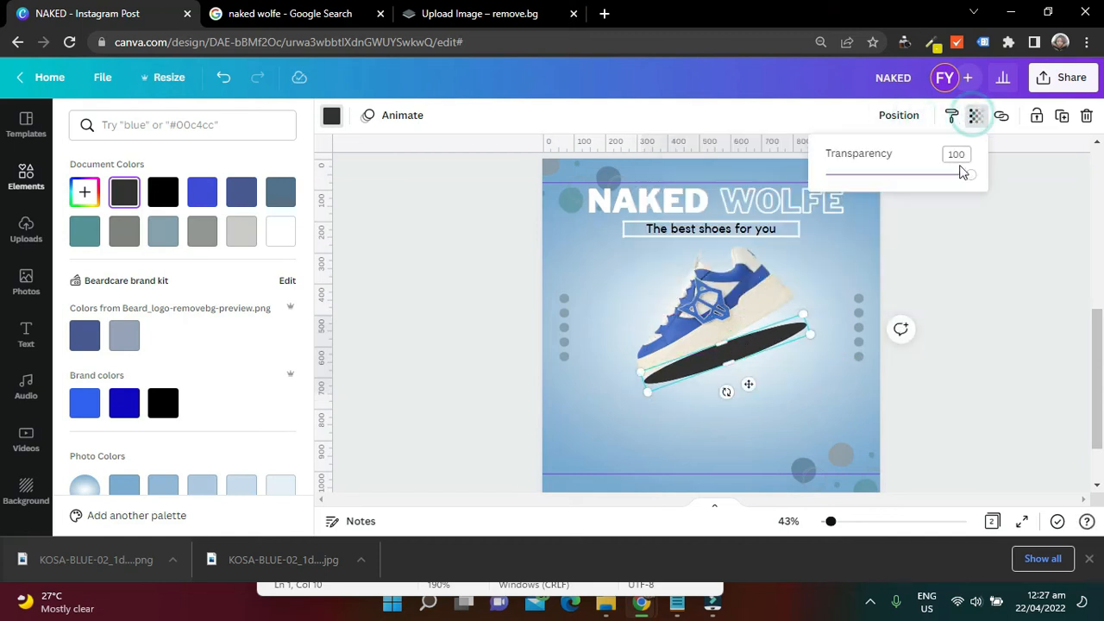
{"action": "left_click_drag", "start_coordinate": [970, 177], "coordinate": [866, 193]}
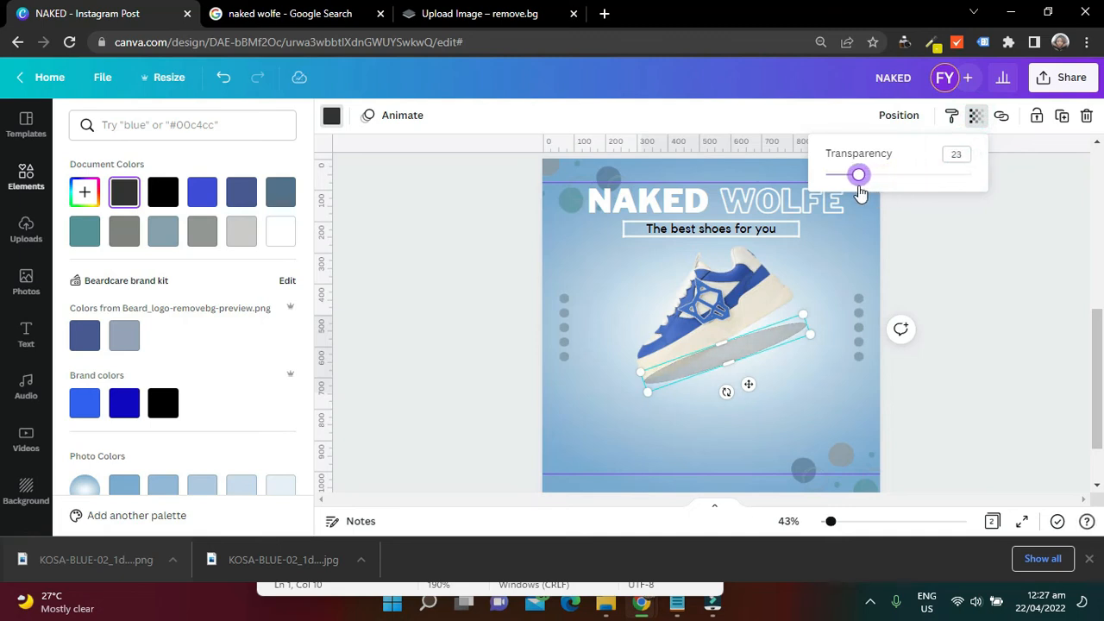
{"action": "left_click", "coordinate": [765, 346]}
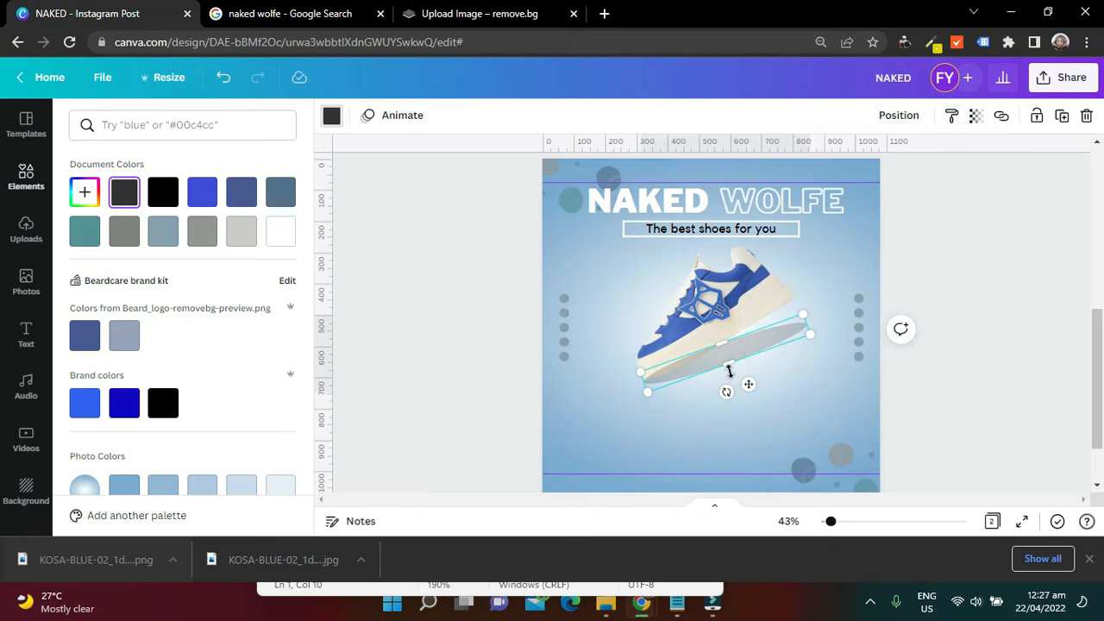
Make the shadow ellipse slightly thinner, tilt it a little more steeply and send it backward
{"action": "left_click_drag", "start_coordinate": [728, 366], "coordinate": [734, 365]}
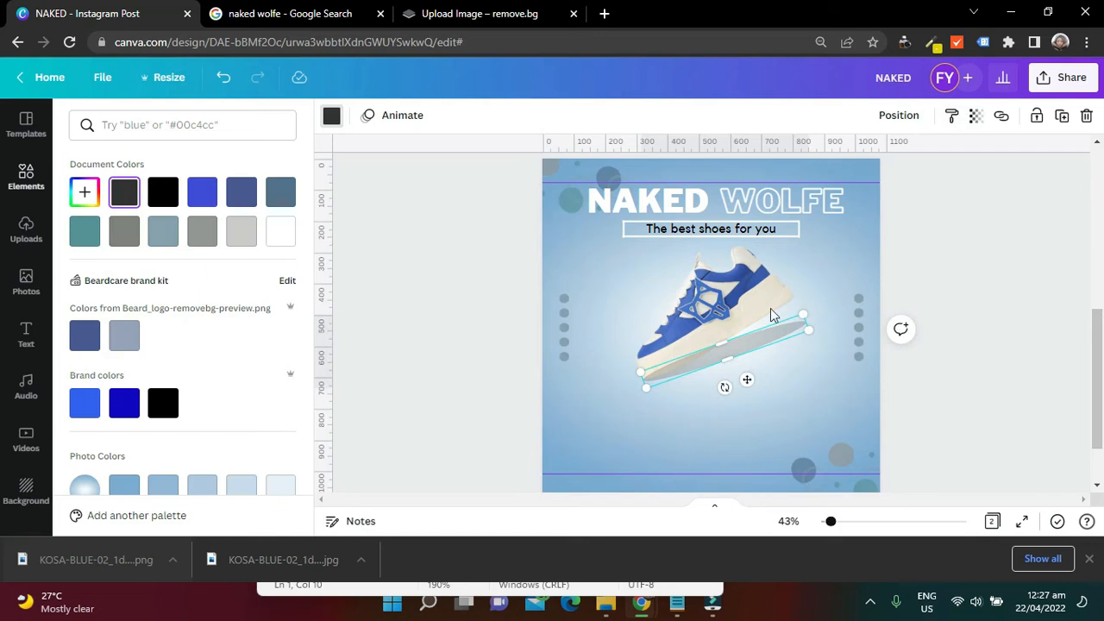
{"action": "left_click_drag", "start_coordinate": [724, 388], "coordinate": [730, 387]}
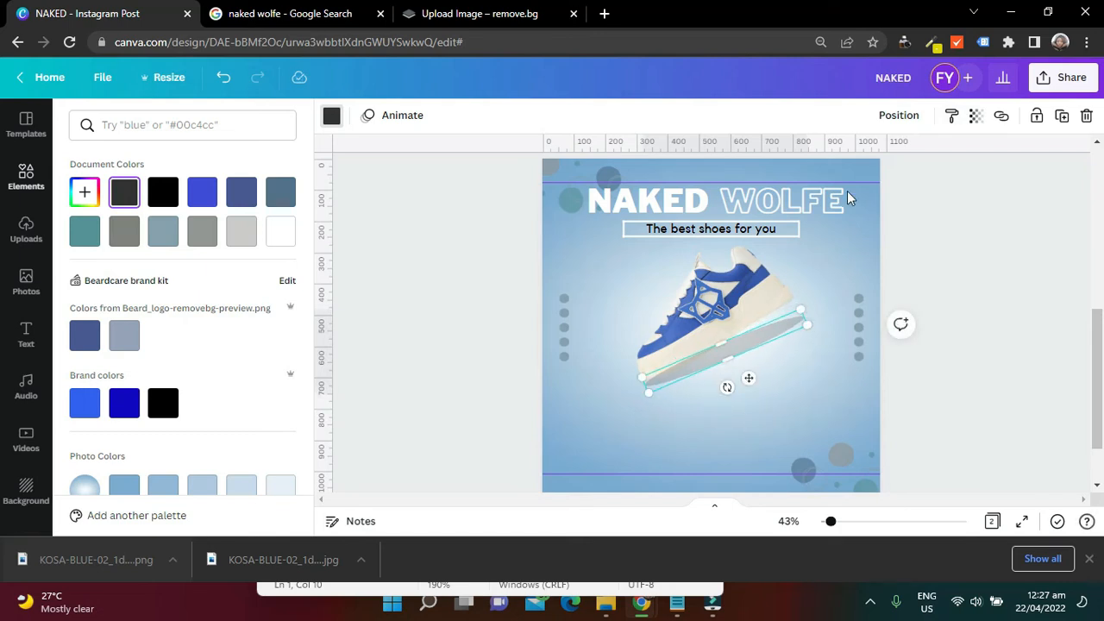
{"action": "left_click", "coordinate": [893, 126]}
{"action": "left_click", "coordinate": [843, 160]}
{"action": "left_click", "coordinate": [978, 216]}
{"action": "left_click", "coordinate": [1000, 234]}
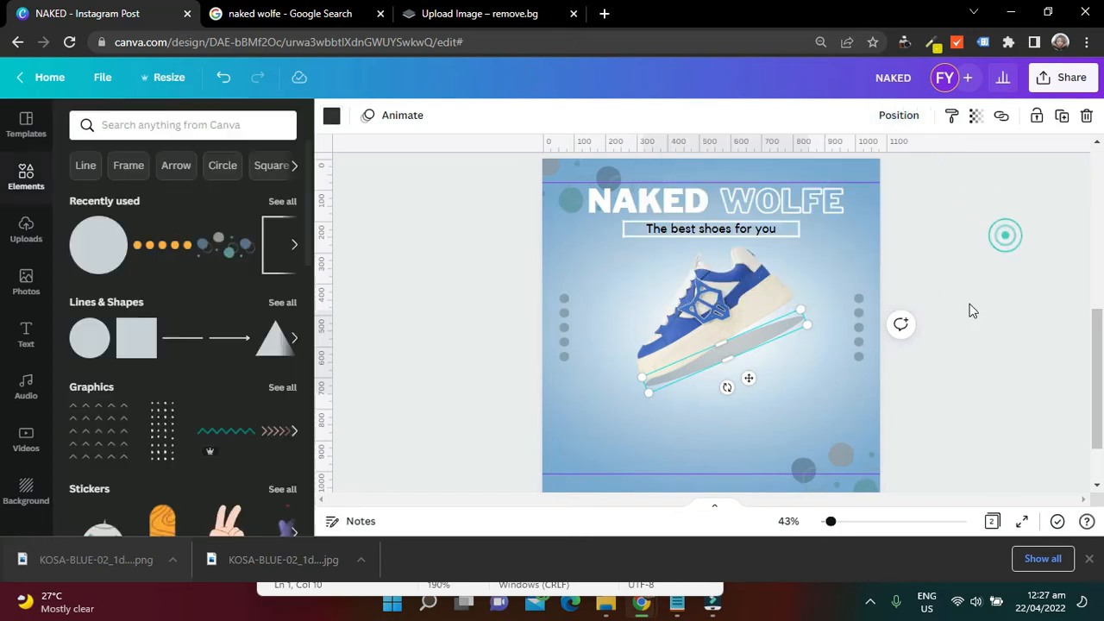
{"action": "left_click", "coordinate": [1001, 275]}
Nudge the shoe slightly to the right and try to send it to the back
{"action": "left_click_drag", "start_coordinate": [724, 350], "coordinate": [729, 352]}
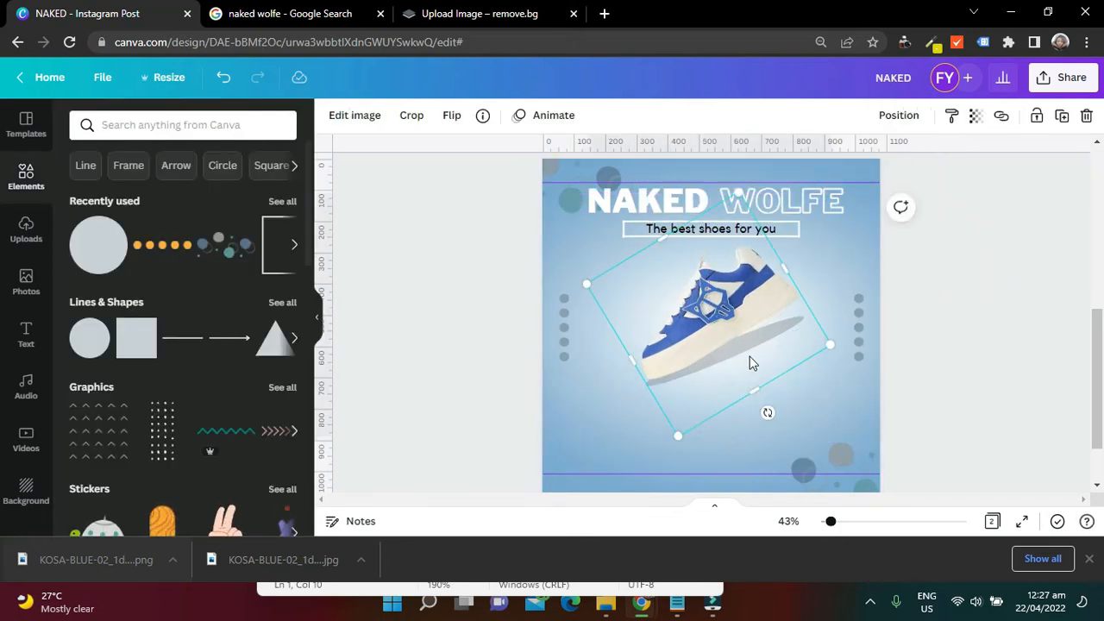
{"action": "left_click", "coordinate": [895, 118]}
{"action": "left_click", "coordinate": [846, 190]}
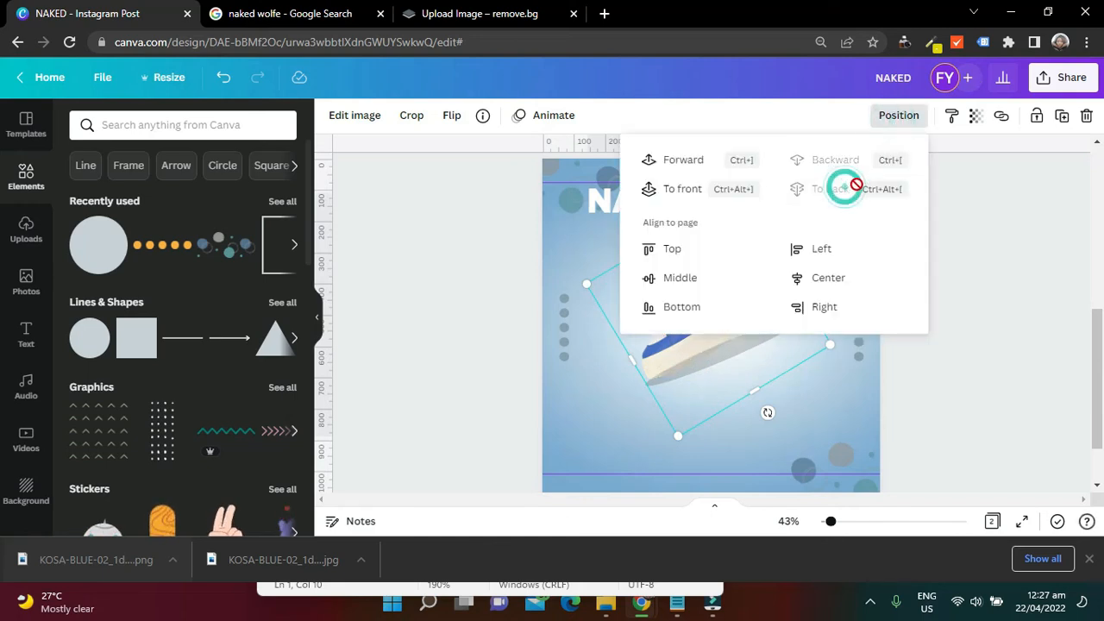
Tilt the shadow ellipse to a shallower angle and send it backward behind the shoe
{"action": "left_click", "coordinate": [759, 340]}
{"action": "left_click_drag", "start_coordinate": [726, 387], "coordinate": [721, 382]}
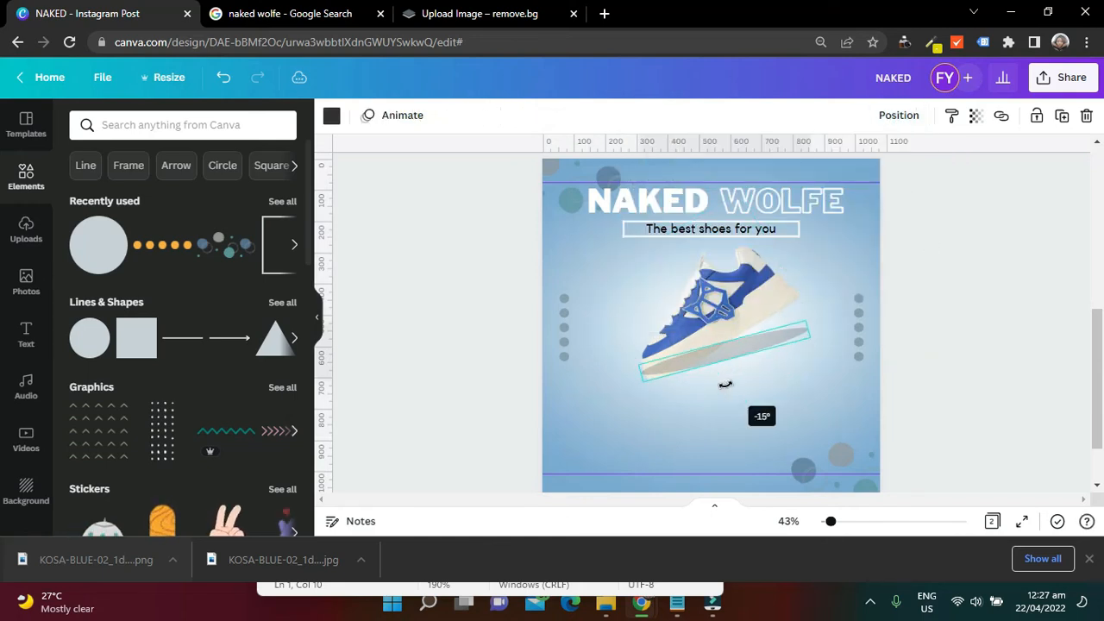
{"action": "left_click", "coordinate": [899, 114]}
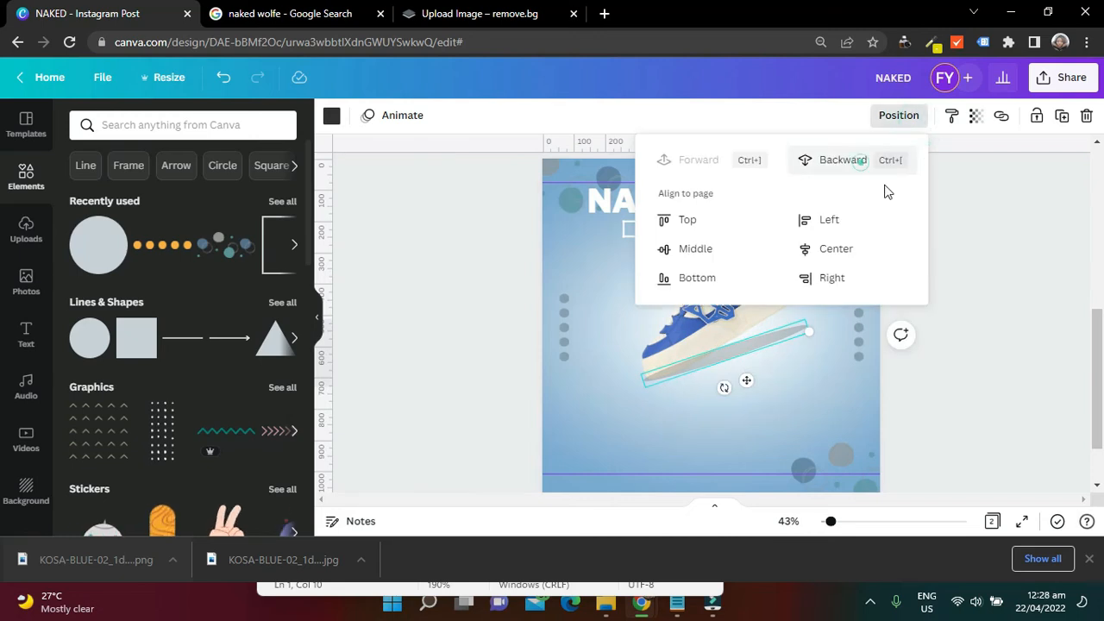
{"action": "left_click", "coordinate": [863, 160]}
Shift the shoe slightly over its shadow and compare the result with page 1's shoe and shadow
{"action": "left_click", "coordinate": [757, 313]}
{"action": "left_click_drag", "start_coordinate": [757, 311], "coordinate": [757, 314]}
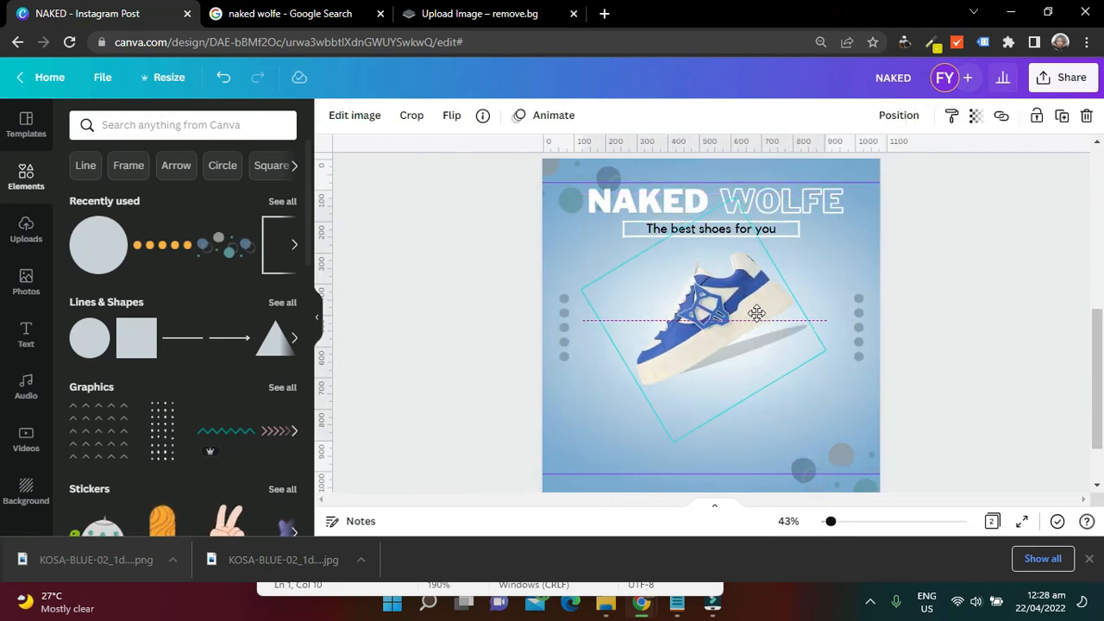
{"action": "left_click", "coordinate": [988, 259]}
{"action": "scroll", "coordinate": [988, 259], "scroll_direction": "up", "scroll_amount": 4}
{"action": "scroll", "coordinate": [987, 259], "scroll_direction": "down", "scroll_amount": 3}
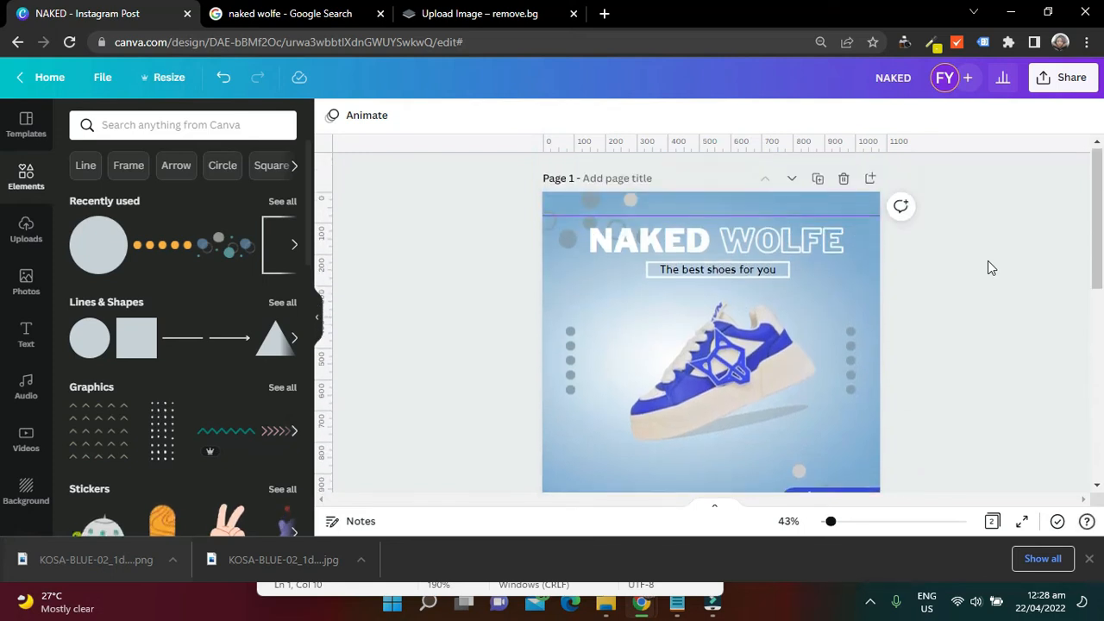
{"action": "scroll", "coordinate": [987, 260], "scroll_direction": "down", "scroll_amount": 3}
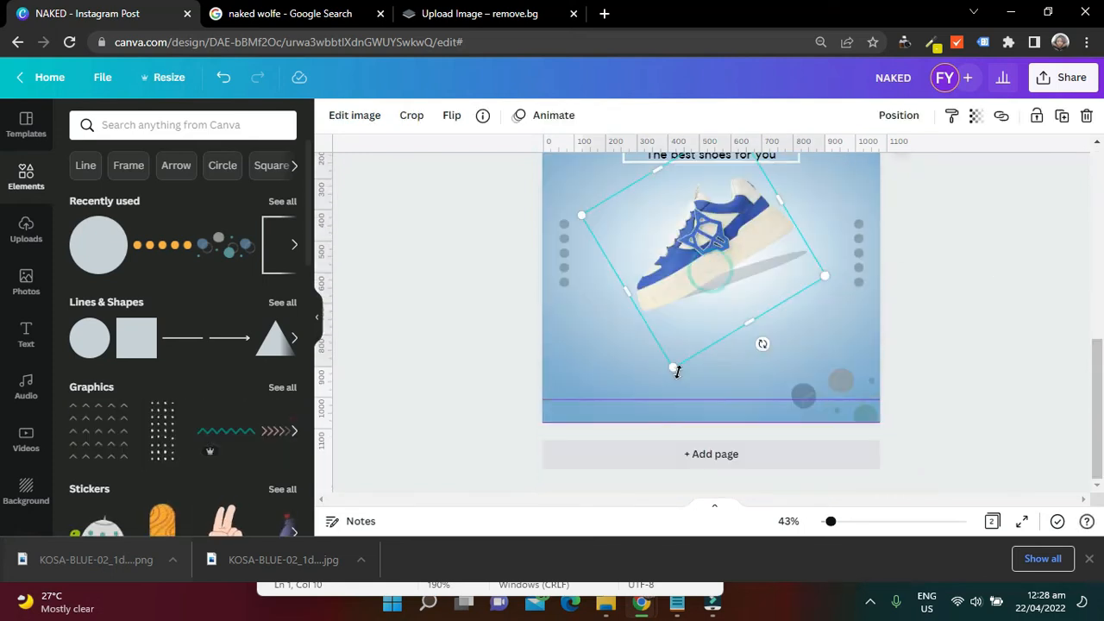
Enlarge page 2's shoe, reposition it and send the selected element backward
{"action": "left_click_drag", "start_coordinate": [672, 370], "coordinate": [654, 393]}
{"action": "mouse_move", "coordinate": [695, 305]}
{"action": "left_mouse_down"}
{"action": "mouse_move", "coordinate": [693, 283]}
{"action": "mouse_move", "coordinate": [716, 307]}
{"action": "left_mouse_up"}
{"action": "left_click", "coordinate": [899, 115]}
{"action": "left_click", "coordinate": [843, 158]}
{"action": "left_click", "coordinate": [1010, 214]}
Move the selected element up slightly to adjust the shoe and shadow arrangement, and send it backward
{"action": "left_click_drag", "start_coordinate": [716, 339], "coordinate": [732, 310]}
{"action": "left_click", "coordinate": [898, 116]}
{"action": "left_click", "coordinate": [843, 159]}
{"action": "scroll", "coordinate": [806, 382], "scroll_direction": "up", "scroll_amount": 2}
Nudge the shadow ellipse closer to the sole and send it backward so it sits behind the shoe
{"action": "left_click", "coordinate": [806, 397]}
{"action": "left_click", "coordinate": [749, 420]}
{"action": "left_click", "coordinate": [899, 115]}
{"action": "left_click", "coordinate": [851, 190]}
{"action": "left_click_drag", "start_coordinate": [740, 424], "coordinate": [746, 420]}
{"action": "left_click", "coordinate": [898, 115]}
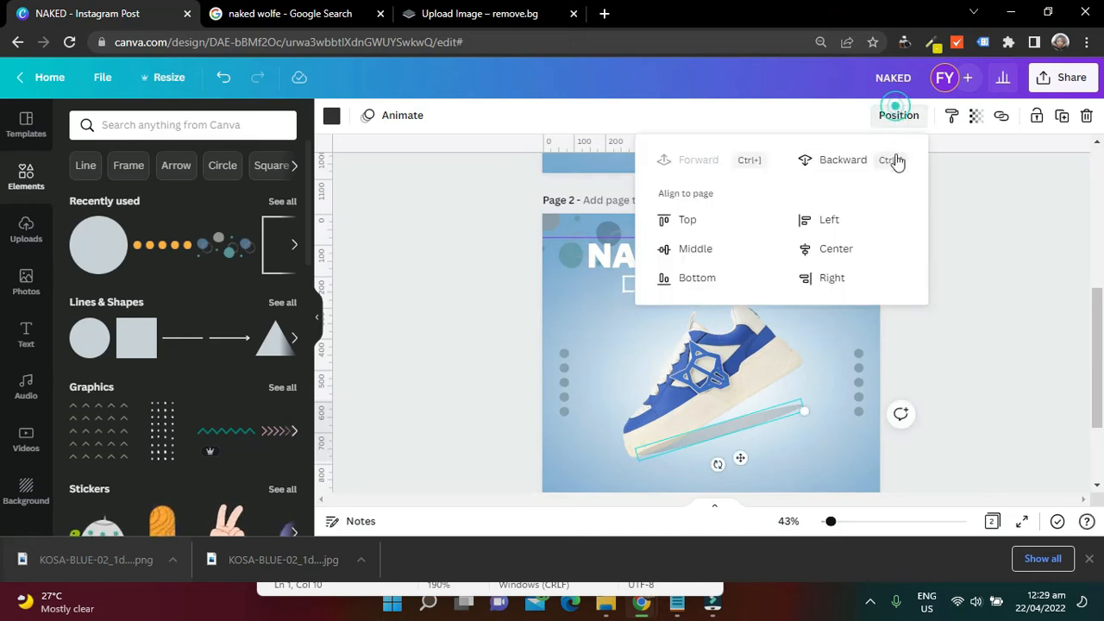
{"action": "left_click", "coordinate": [885, 165]}
{"action": "left_click", "coordinate": [1007, 241]}
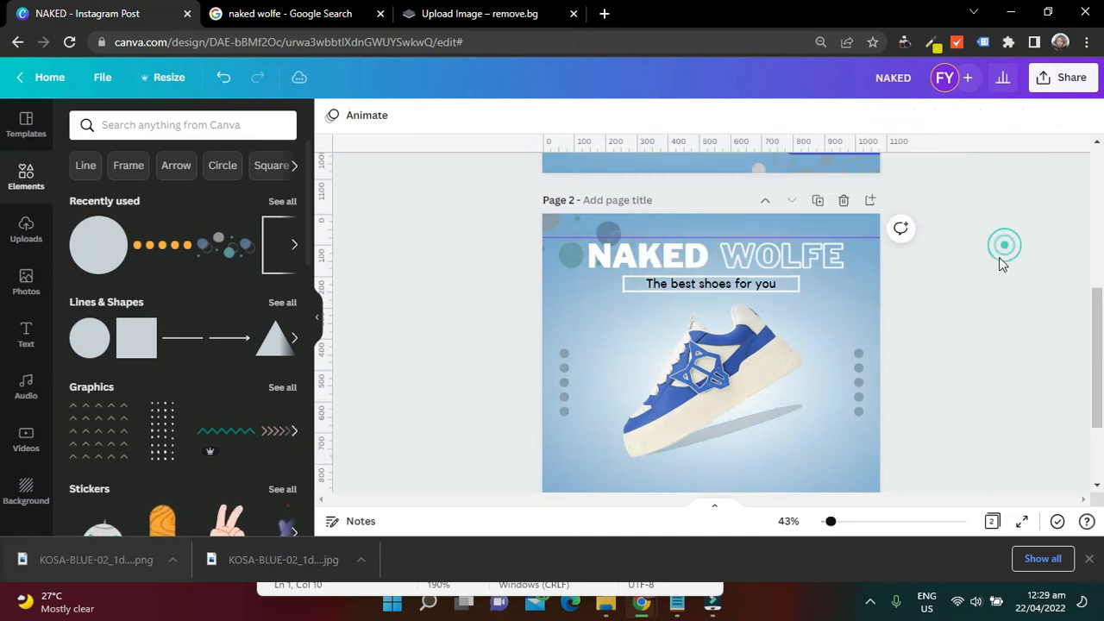
Check page 1's footer, then search the elements for instagram and add the rounded-square outline Instagram icon to page 2
{"action": "left_click_drag", "start_coordinate": [1094, 331], "coordinate": [1100, 391]}
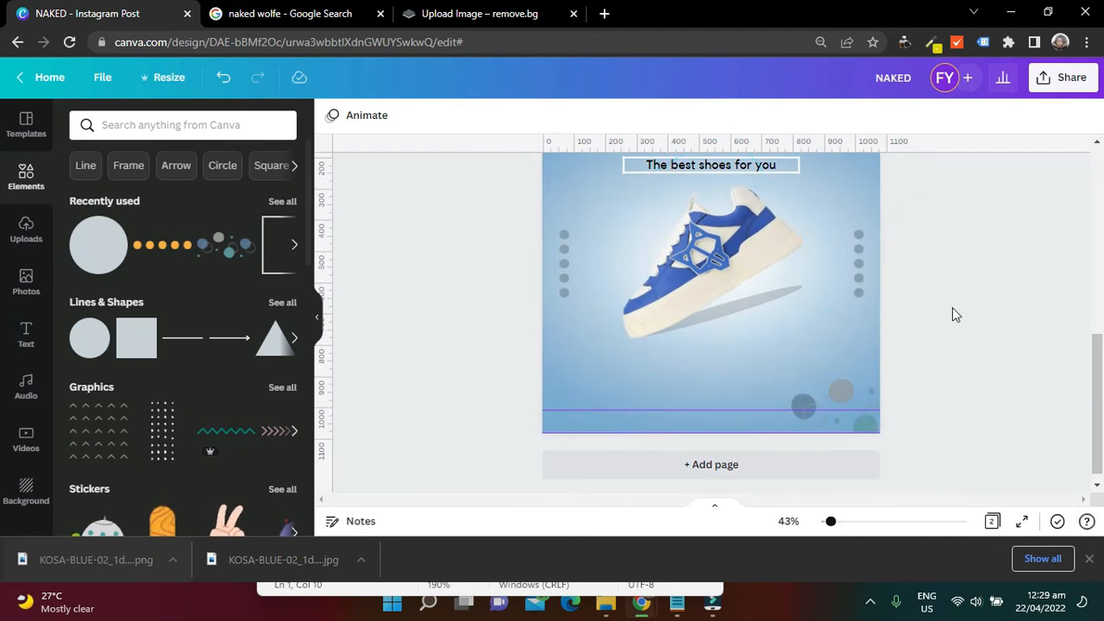
{"action": "left_click_drag", "start_coordinate": [1095, 387], "coordinate": [1101, 229]}
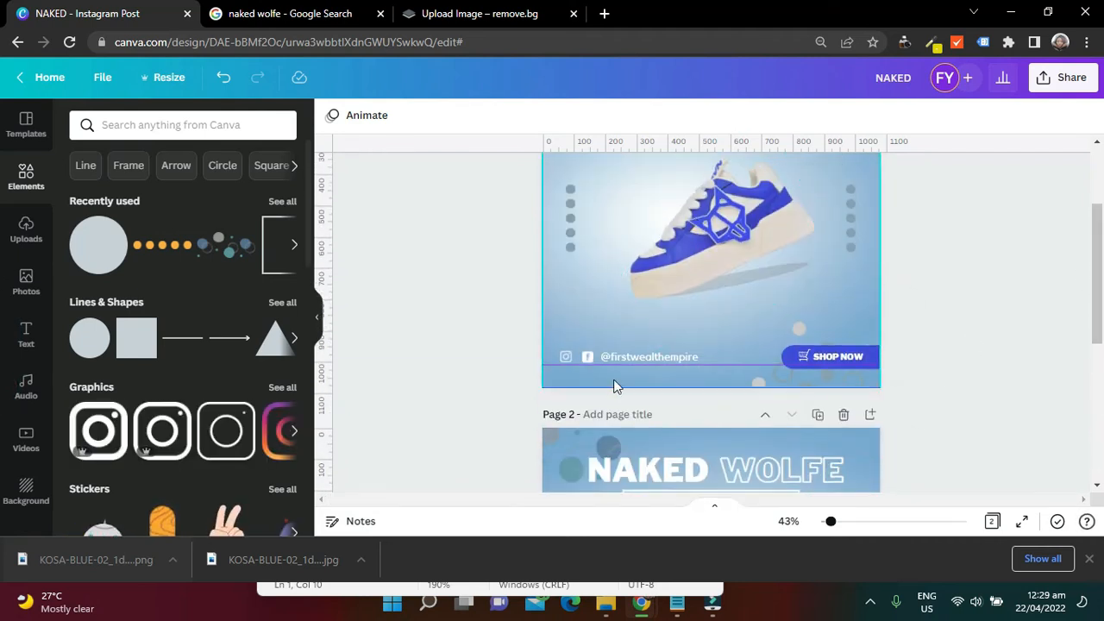
{"action": "left_click", "coordinate": [1100, 351]}
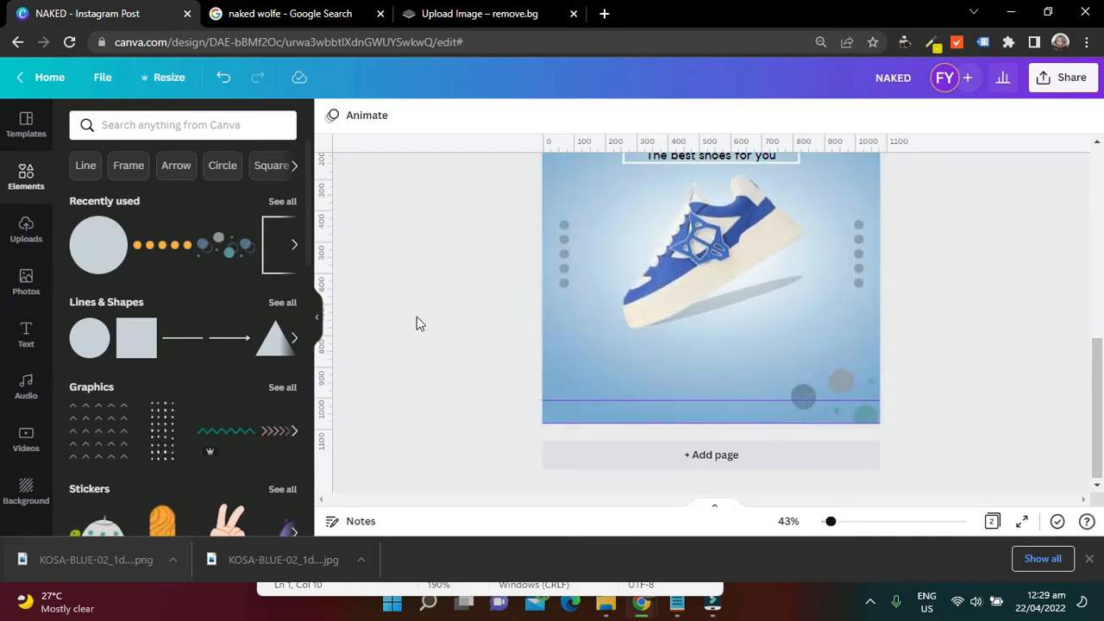
{"action": "scroll", "coordinate": [416, 324], "scroll_direction": "up", "scroll_amount": 2}
{"action": "scroll", "coordinate": [723, 300], "scroll_direction": "down", "scroll_amount": 1}
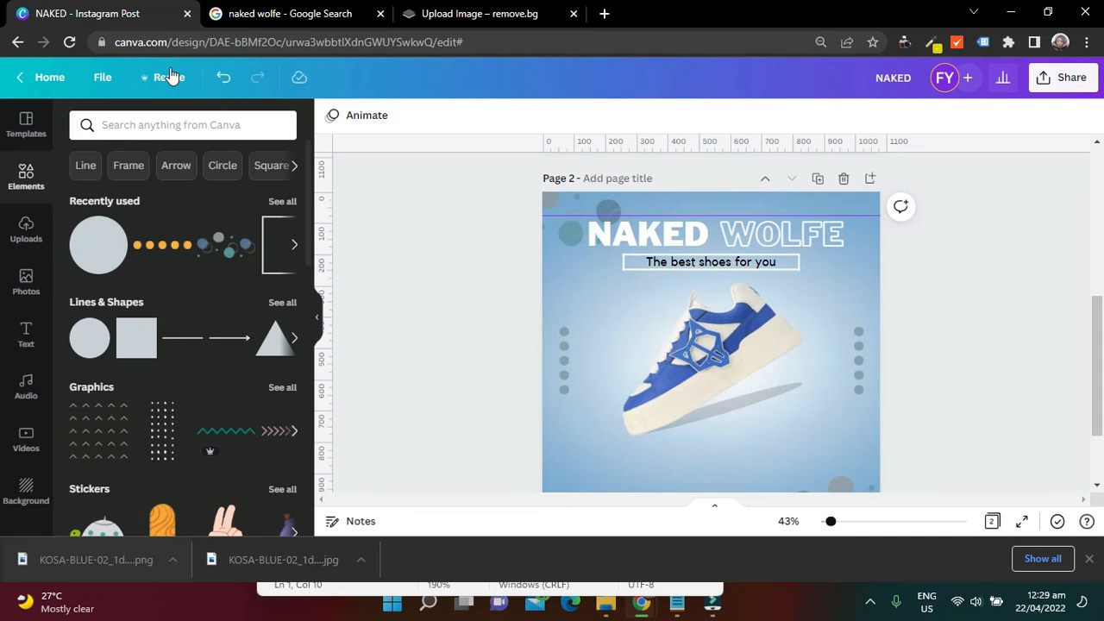
{"action": "left_click", "coordinate": [221, 128]}
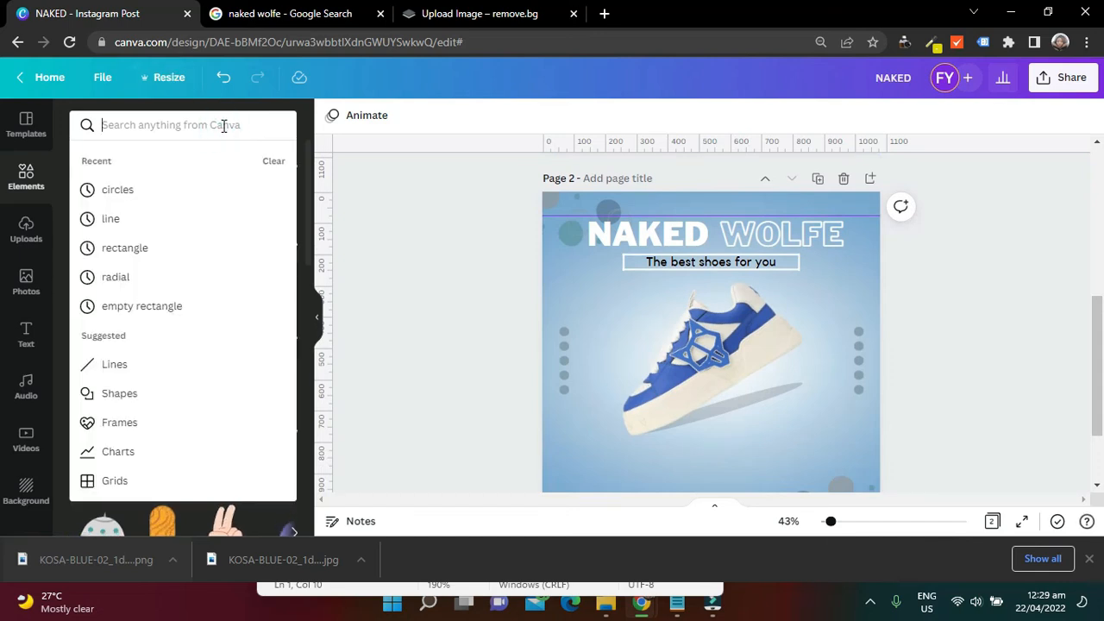
{"action": "type", "text": "in"}
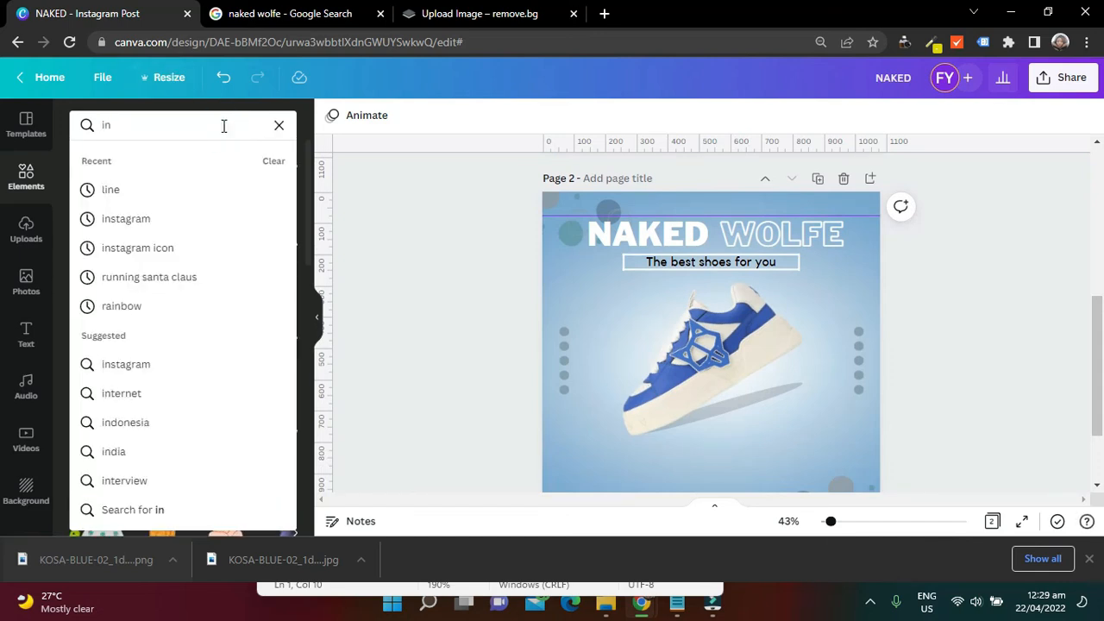
{"action": "left_click", "coordinate": [145, 222]}
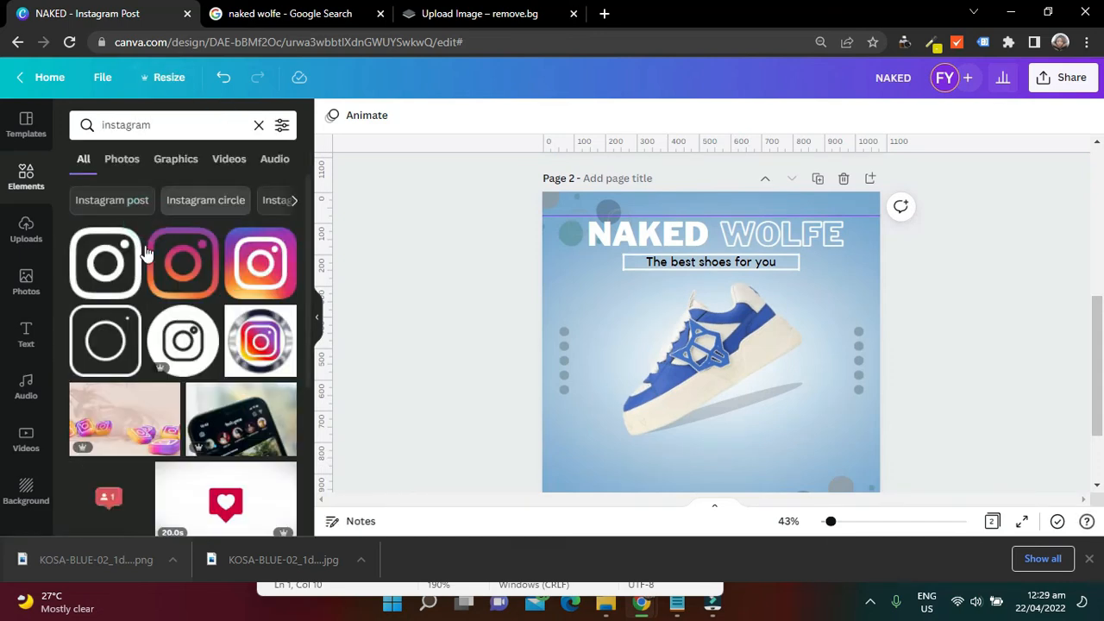
{"action": "left_click", "coordinate": [101, 278]}
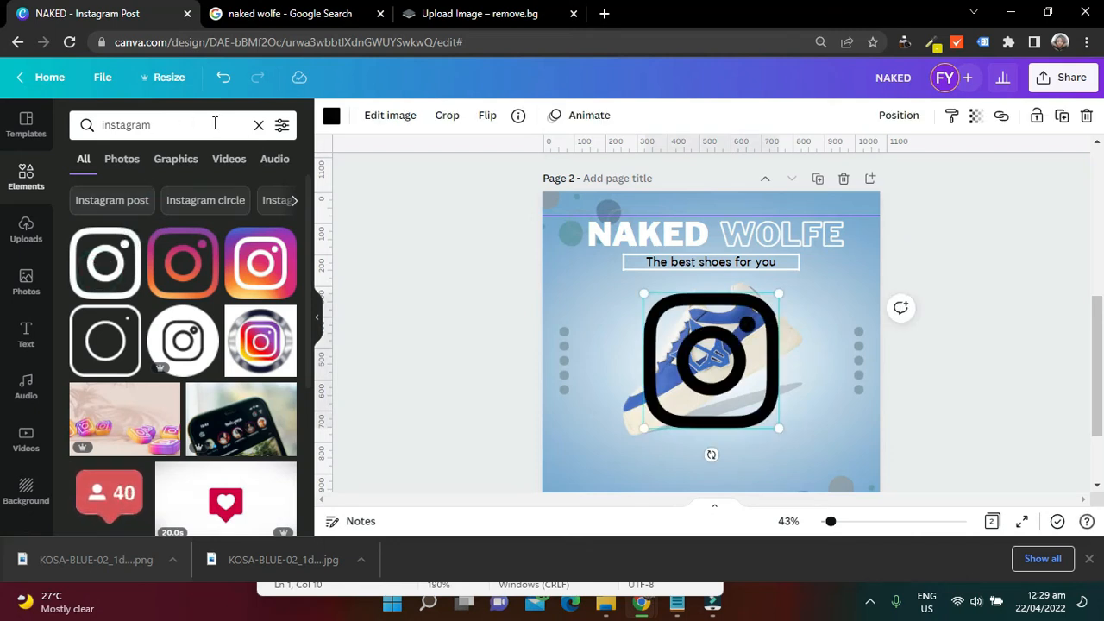
Search the elements for facebook, add the single-colour rounded-square Facebook icon to page 2 and colour it white
{"action": "left_click", "coordinate": [259, 125]}
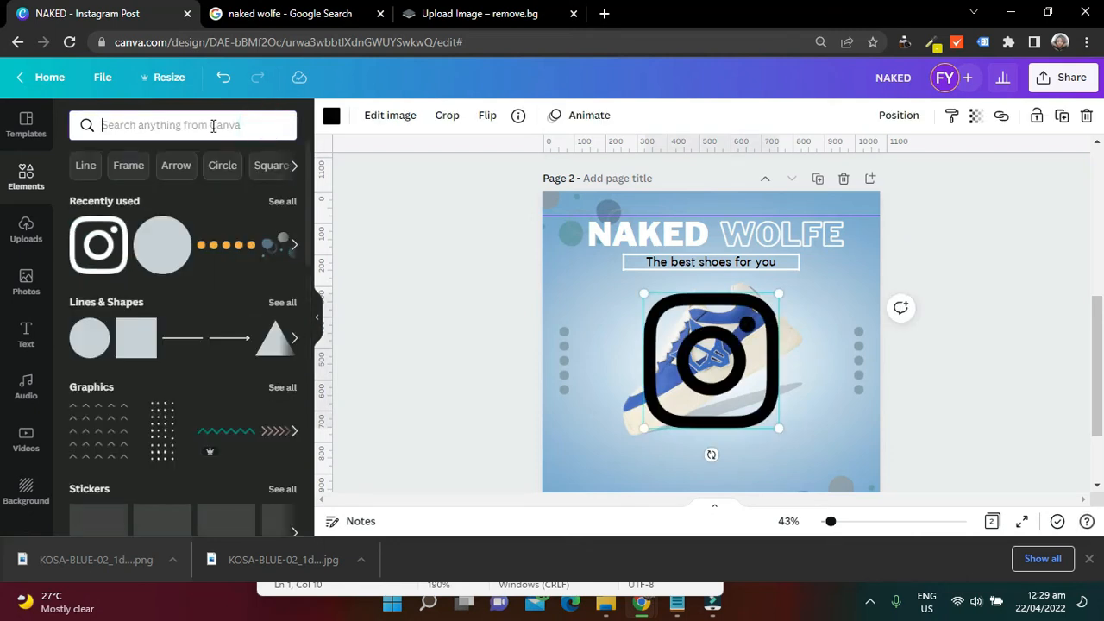
{"action": "type", "text": "fa"}
{"action": "left_click", "coordinate": [172, 188]}
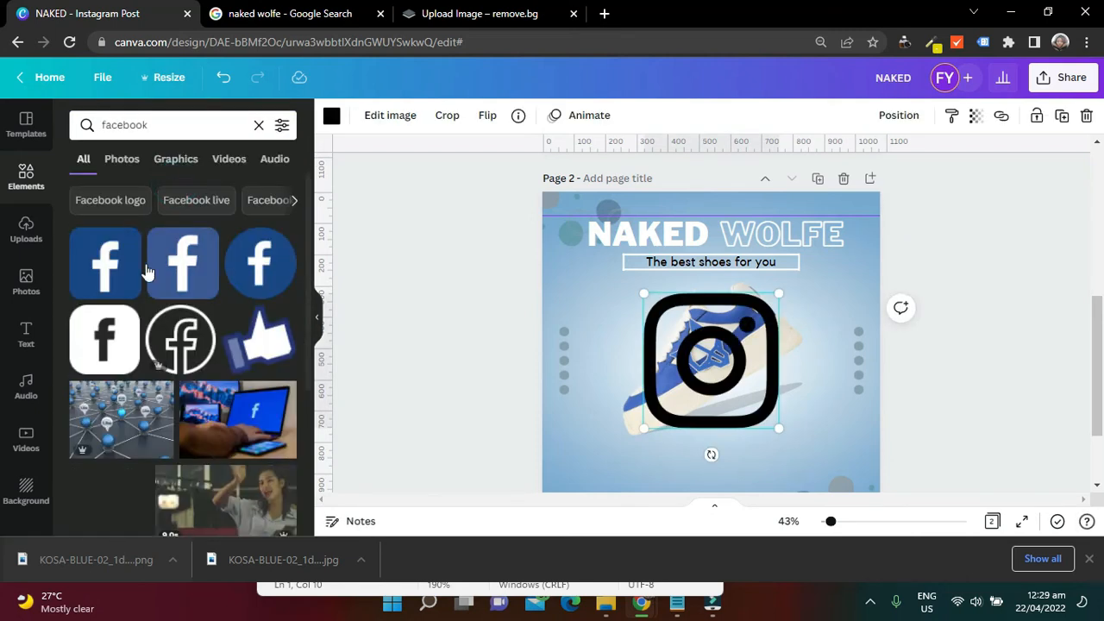
{"action": "left_click", "coordinate": [105, 341]}
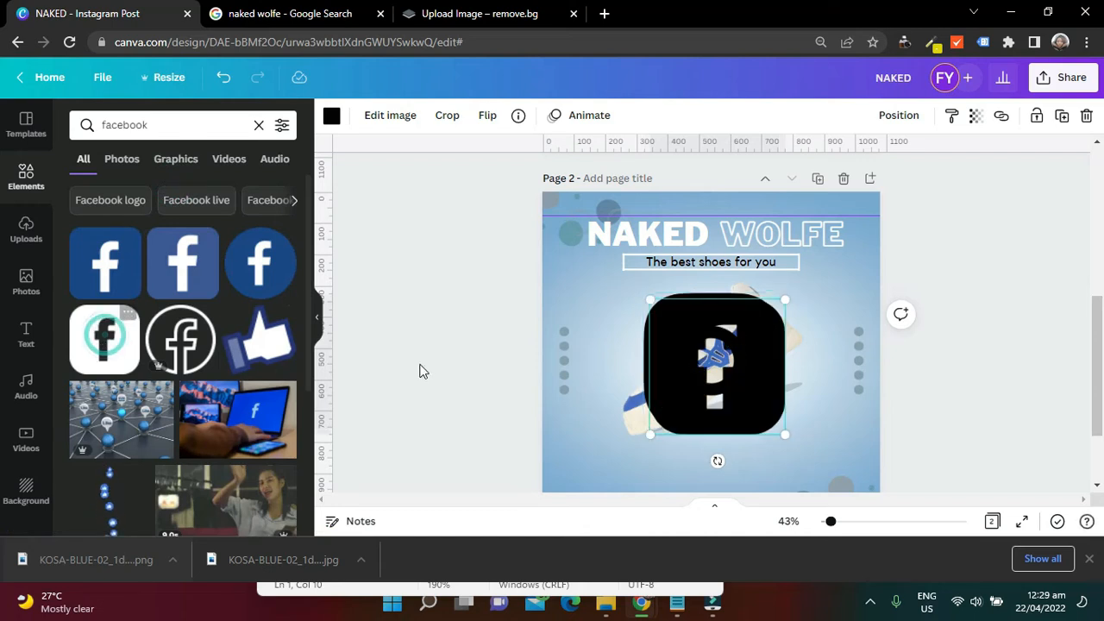
{"action": "left_click", "coordinate": [332, 116]}
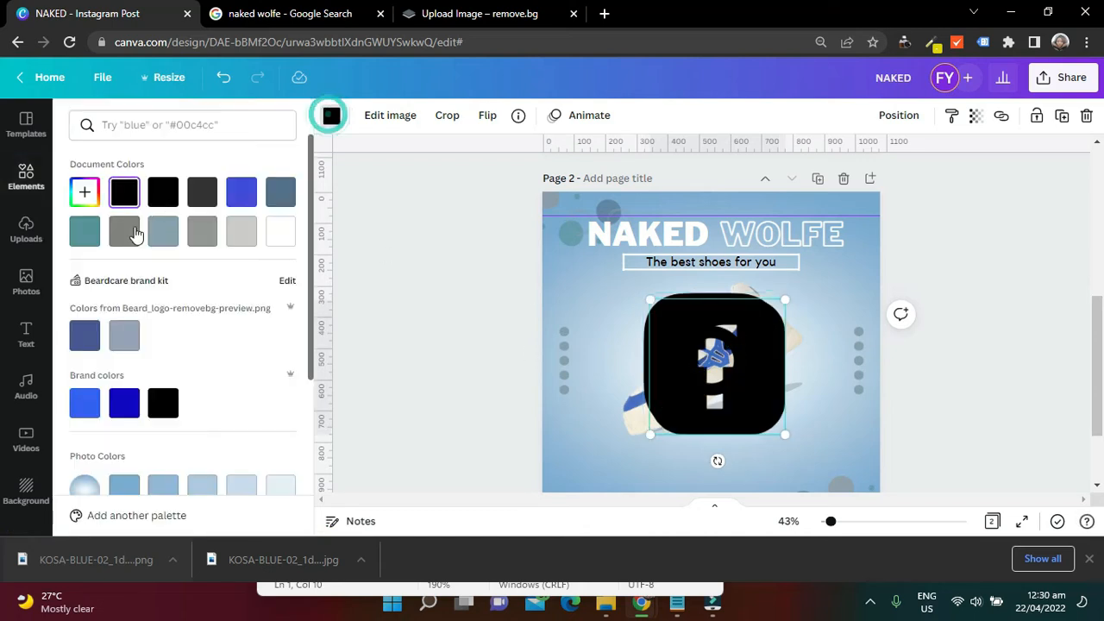
{"action": "left_click", "coordinate": [278, 231]}
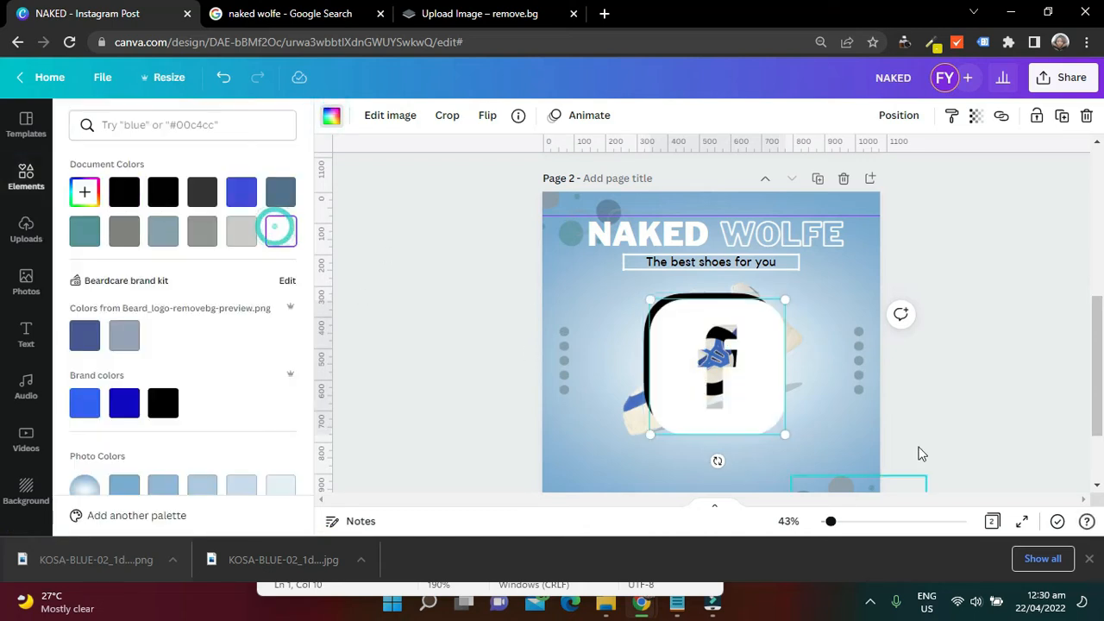
Shrink the white Facebook icon to a small footer size and place it near page 2's lower-left corner
{"action": "left_click", "coordinate": [1083, 356]}
{"action": "scroll", "coordinate": [1083, 356], "scroll_direction": "down", "scroll_amount": 3}
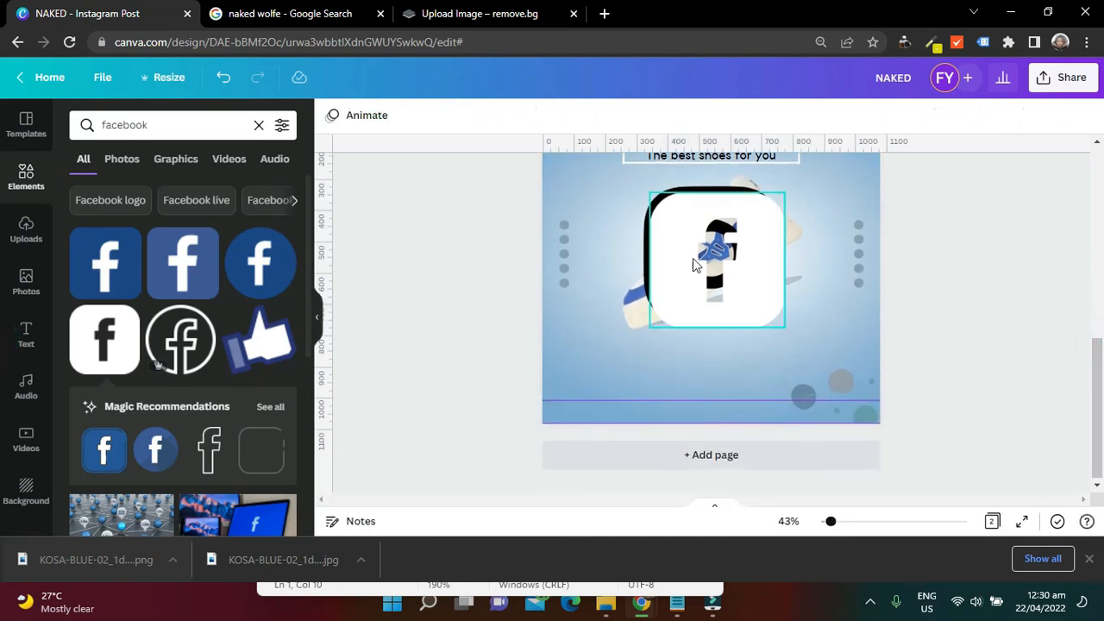
{"action": "left_click", "coordinate": [698, 247]}
{"action": "left_click_drag", "start_coordinate": [652, 195], "coordinate": [760, 305]}
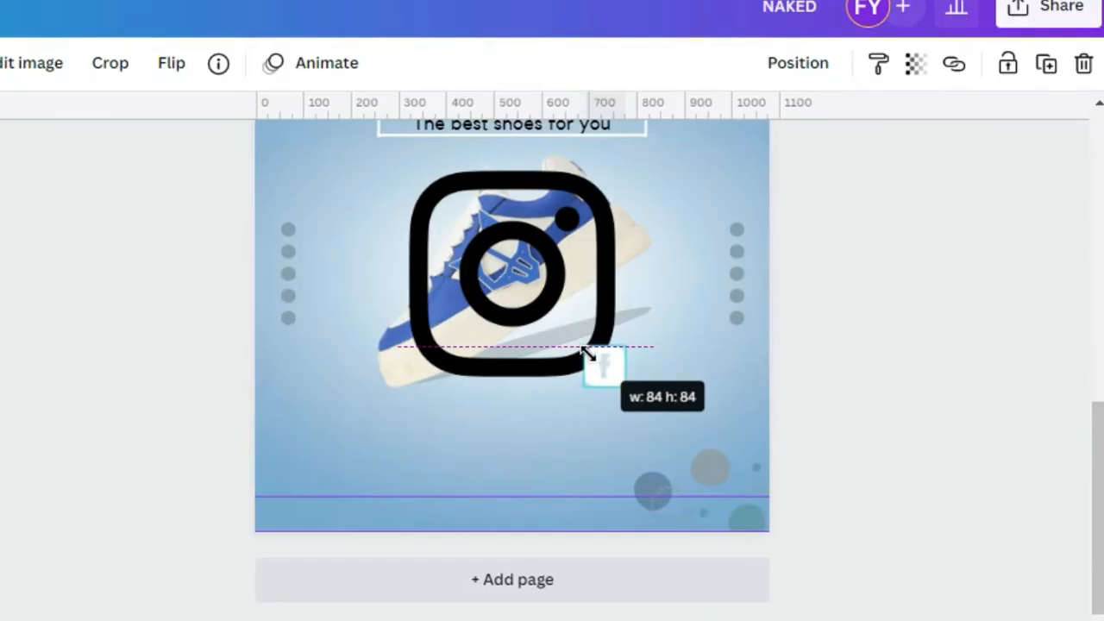
{"action": "left_click_drag", "start_coordinate": [586, 352], "coordinate": [607, 374]}
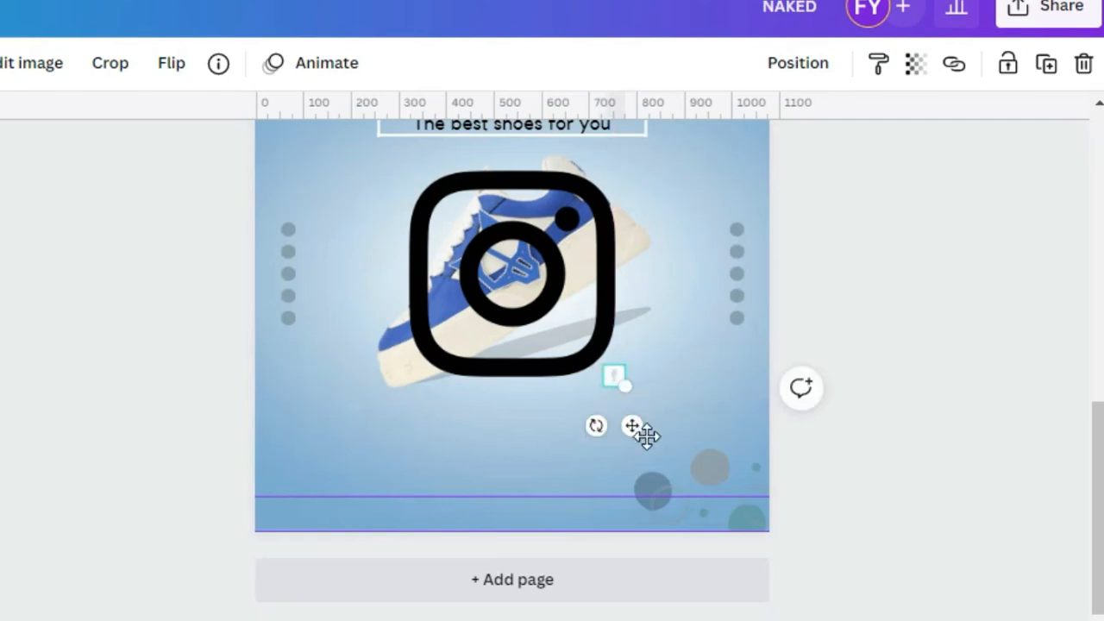
{"action": "left_click_drag", "start_coordinate": [638, 425], "coordinate": [371, 532]}
Colour the large Instagram icon white and shrink it to match the small Facebook icon
{"action": "left_click", "coordinate": [514, 350]}
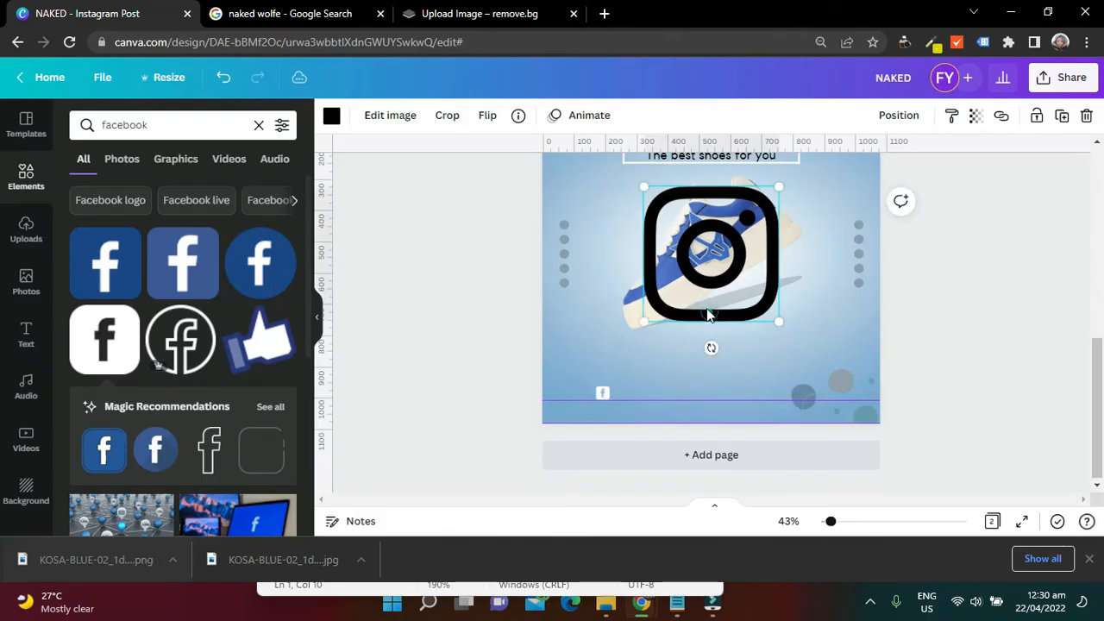
{"action": "left_click", "coordinate": [332, 118]}
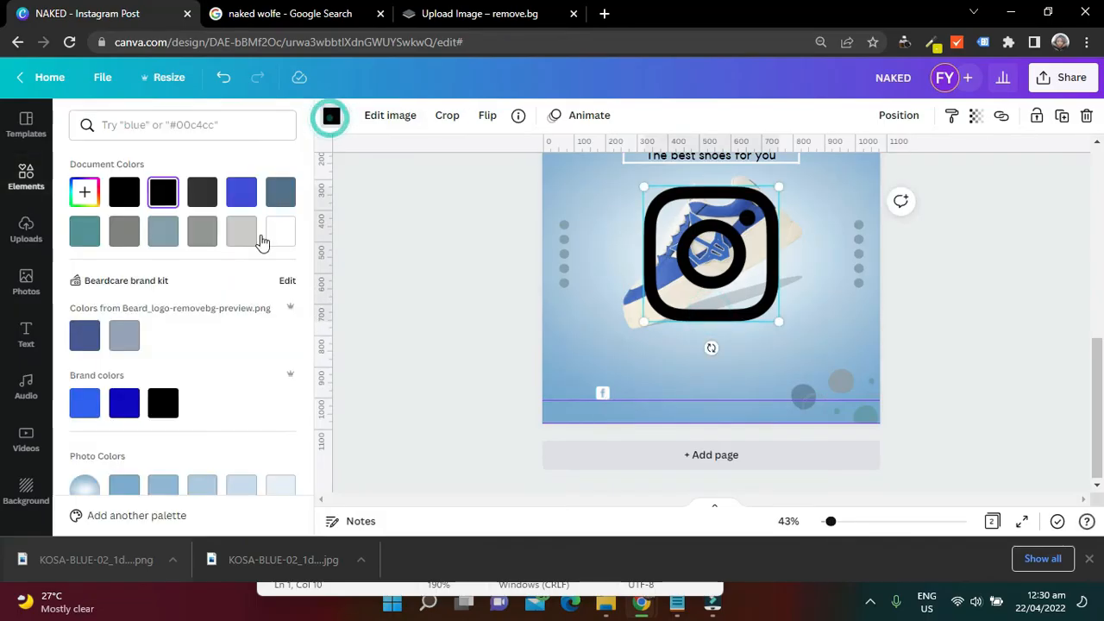
{"action": "left_click", "coordinate": [278, 233]}
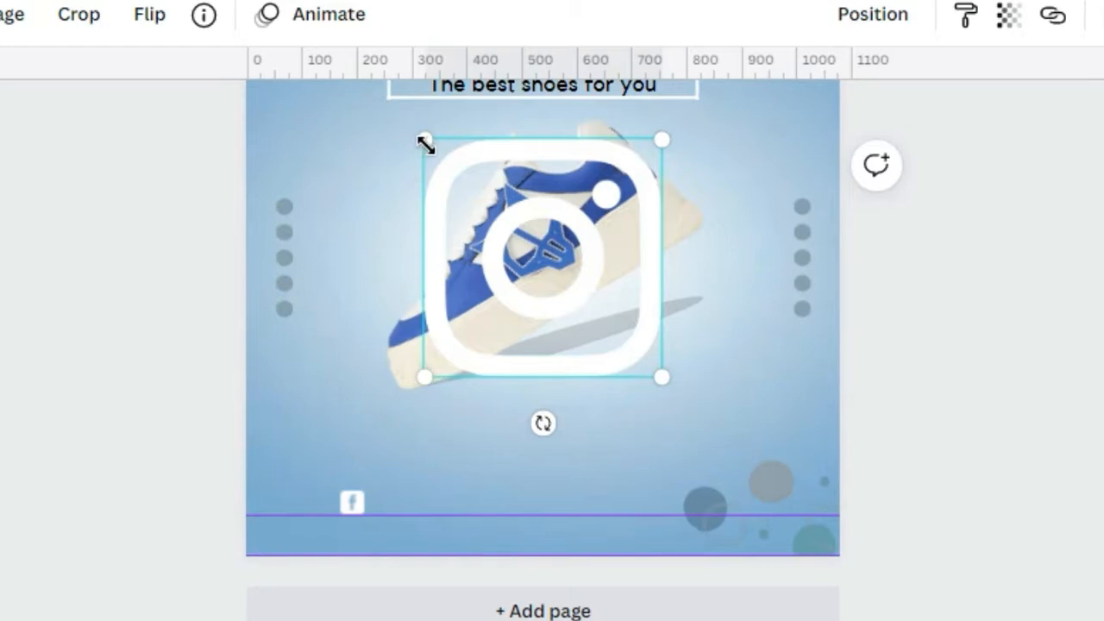
{"action": "left_click_drag", "start_coordinate": [644, 187], "coordinate": [707, 297]}
{"action": "left_click_drag", "start_coordinate": [535, 333], "coordinate": [601, 399]}
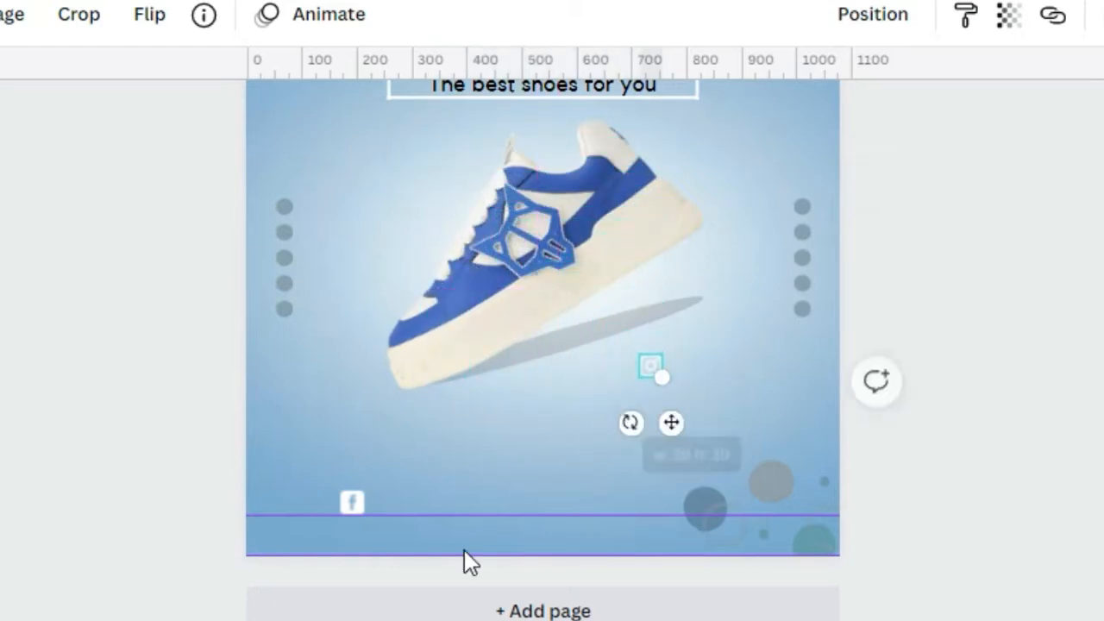
Place the Instagram icon beside the Facebook icon in page 2's lower-left footer and align the two
{"action": "left_click", "coordinate": [361, 504]}
{"action": "mouse_move", "coordinate": [372, 520]}
{"action": "left_mouse_down"}
{"action": "mouse_move", "coordinate": [379, 524]}
{"action": "mouse_move", "coordinate": [357, 505]}
{"action": "mouse_move", "coordinate": [366, 515]}
{"action": "left_mouse_up"}
{"action": "left_click_drag", "start_coordinate": [642, 376], "coordinate": [313, 502]}
{"action": "left_click", "coordinate": [868, 416]}
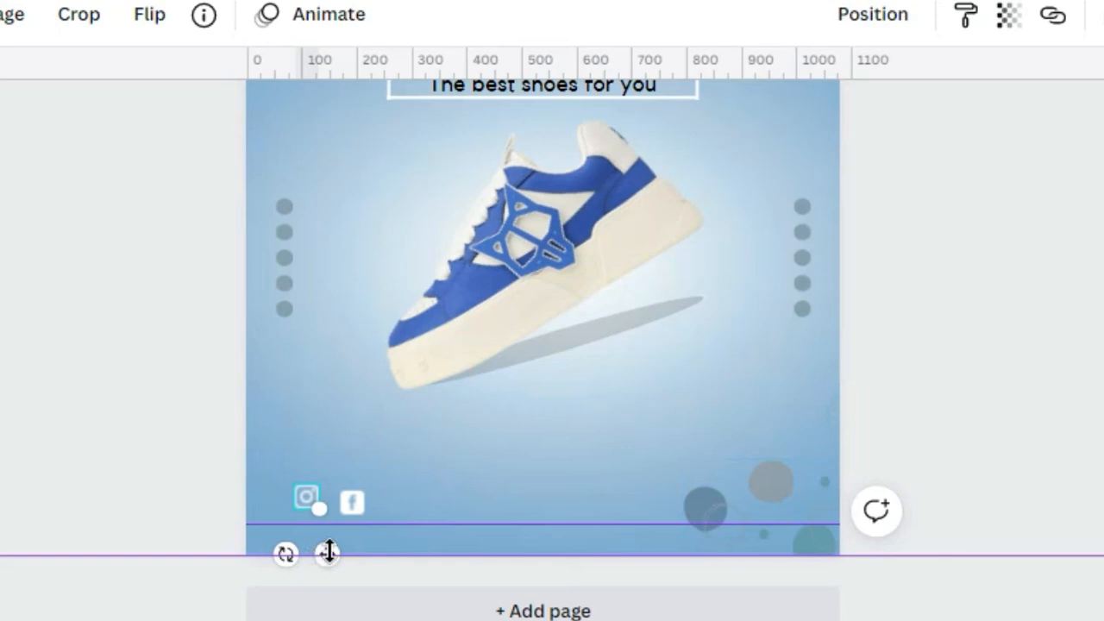
{"action": "left_click", "coordinate": [932, 340]}
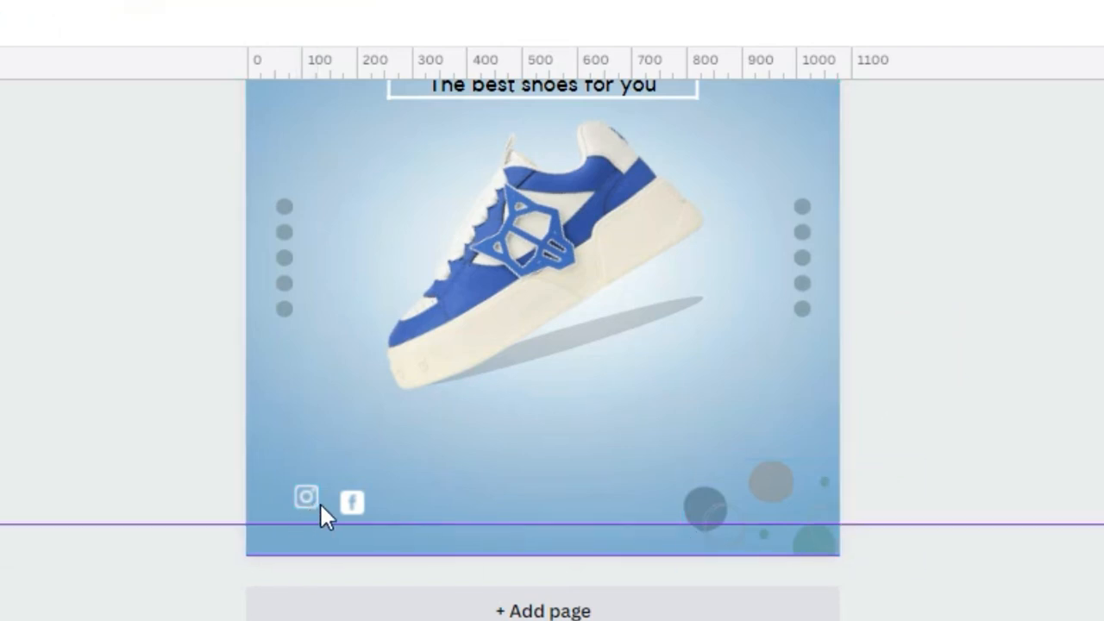
{"action": "left_click", "coordinate": [311, 496]}
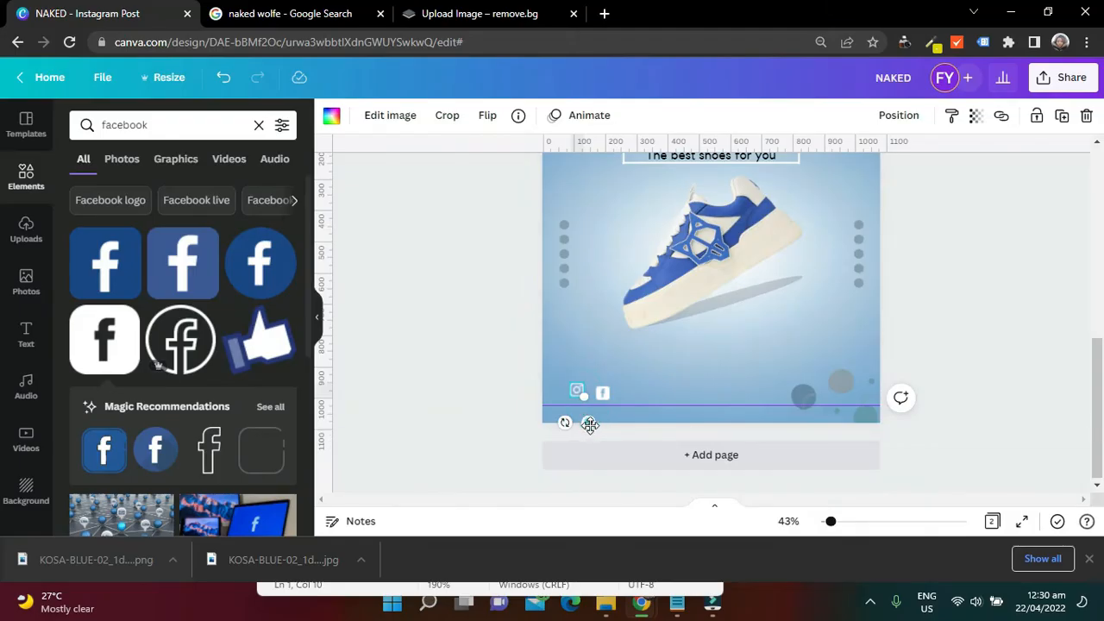
{"action": "left_click_drag", "start_coordinate": [590, 424], "coordinate": [586, 429]}
{"action": "left_click_drag", "start_coordinate": [584, 429], "coordinate": [591, 405]}
{"action": "left_click", "coordinate": [945, 312]}
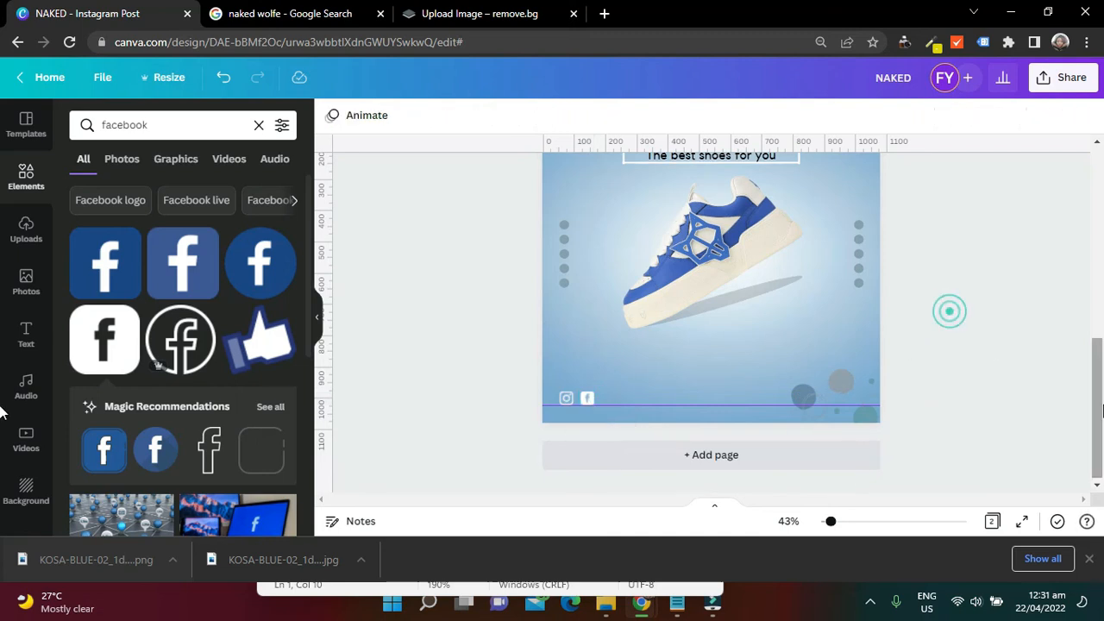
Duplicate the "The best shoes for you" text and place the copy in the footer beside the Facebook icon
{"action": "scroll", "coordinate": [965, 345], "scroll_direction": "up", "scroll_amount": 3}
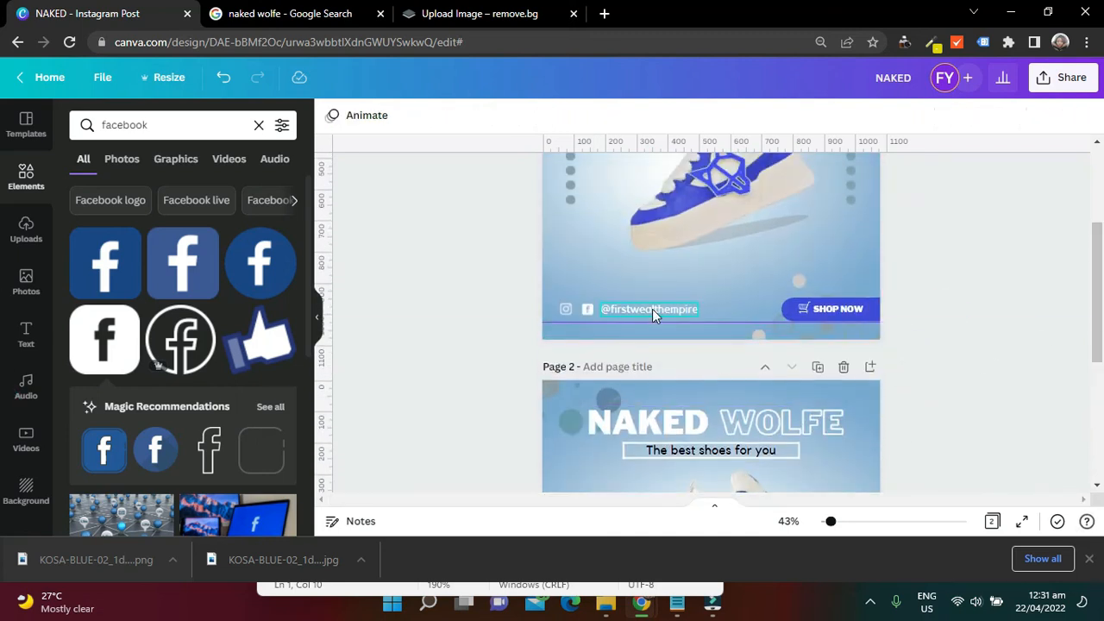
{"action": "scroll", "coordinate": [1095, 297], "scroll_direction": "down", "scroll_amount": 3}
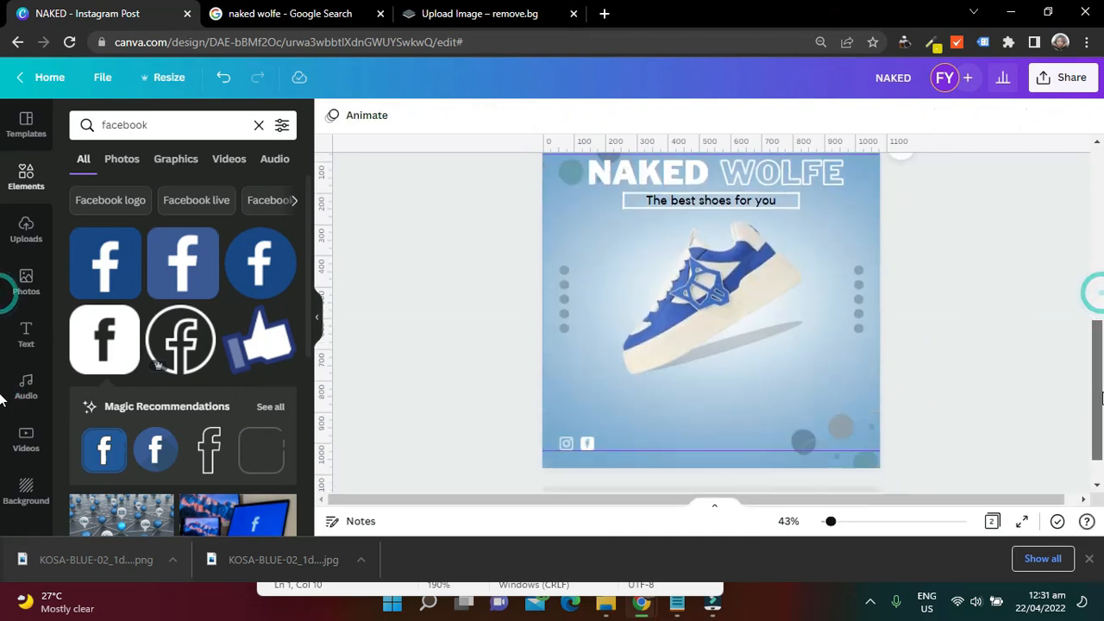
{"action": "left_click", "coordinate": [749, 202]}
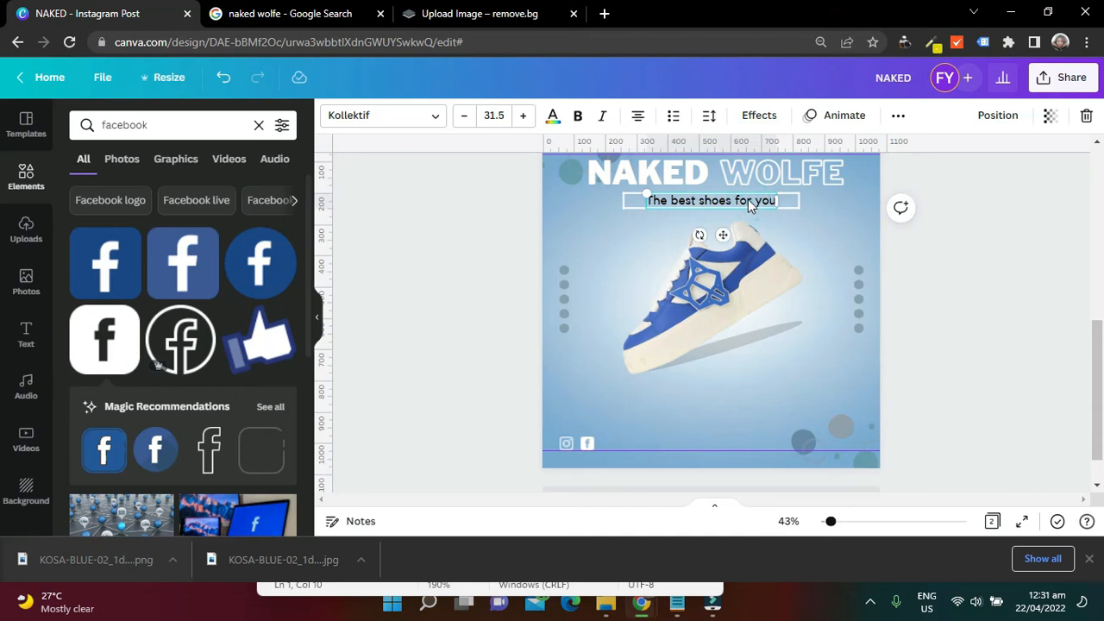
{"action": "key", "text": "ctrl+c"}
{"action": "key", "text": "ctrl+v"}
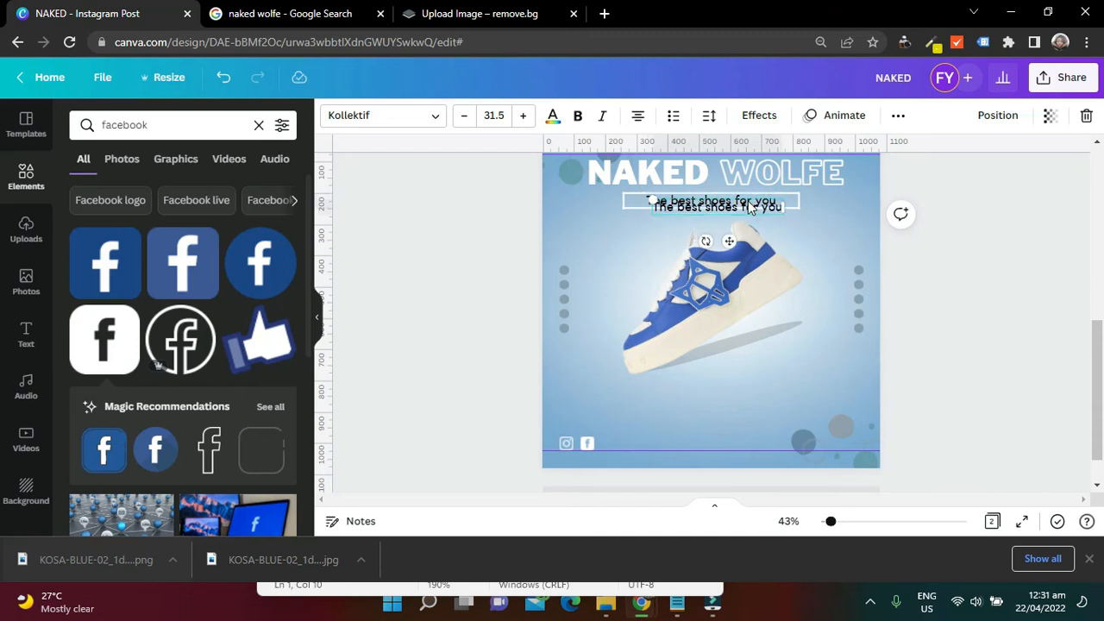
{"action": "left_click_drag", "start_coordinate": [748, 209], "coordinate": [703, 450]}
{"action": "triple_click", "coordinate": [704, 445]}
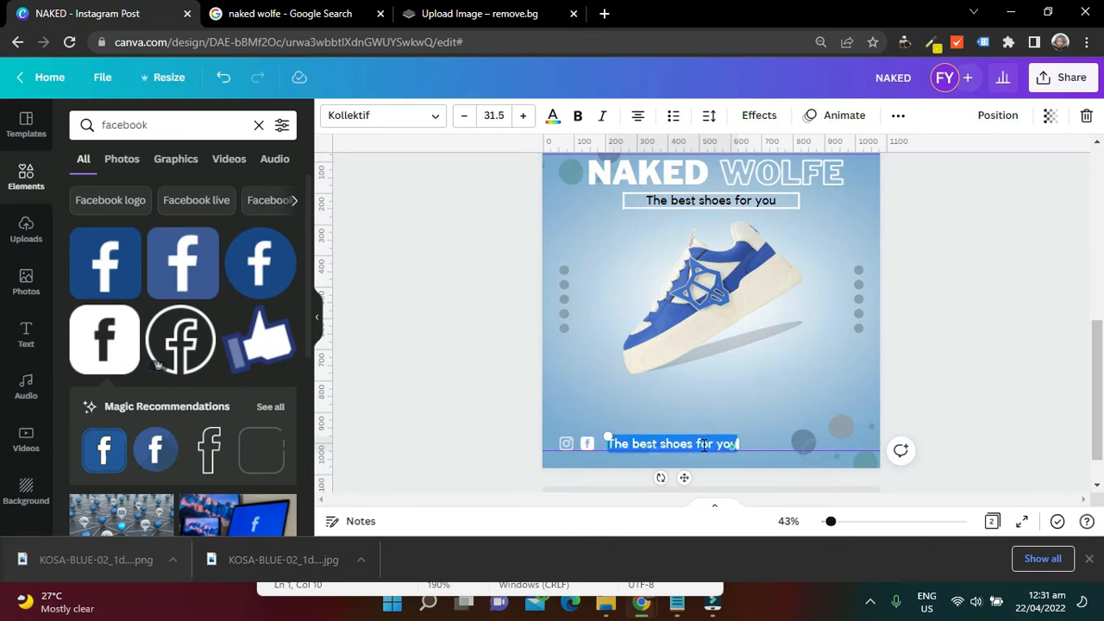
{"action": "key", "text": "BackSpace"}
{"action": "type", "text": "@"}
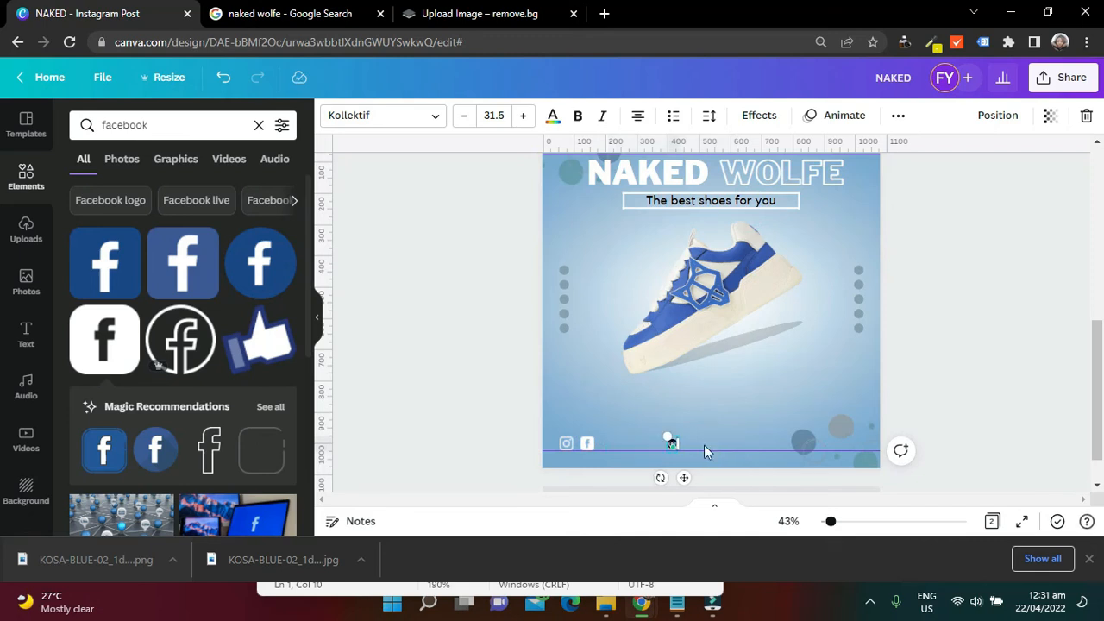
{"action": "type", "text": "firstwealthco"}
{"action": "type", "text": "pire"}
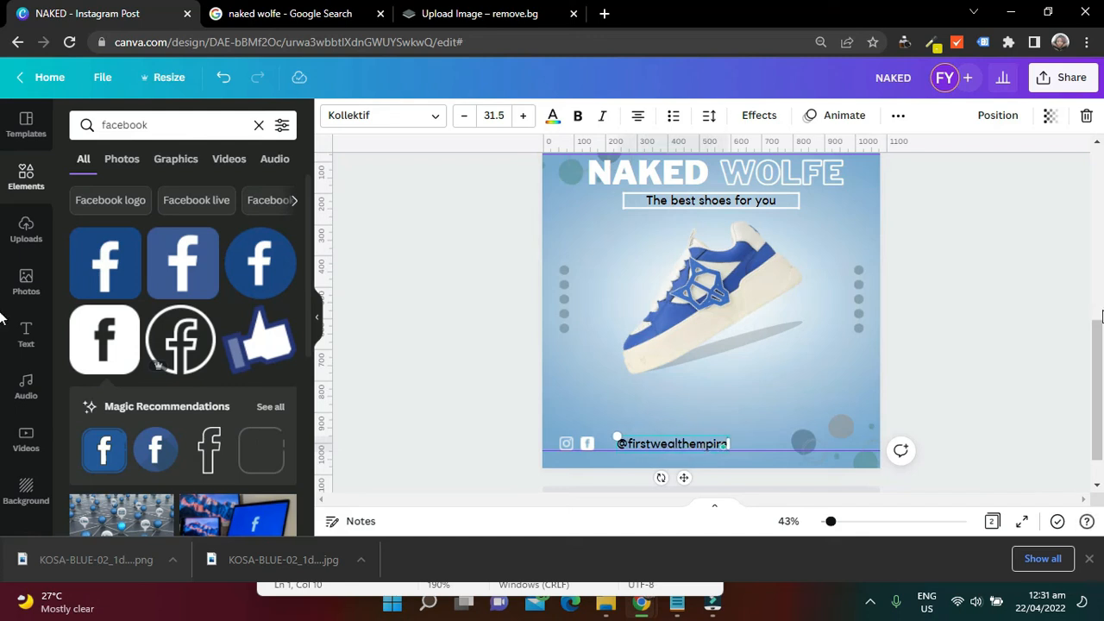
Colour the footer handle text white and move it close beside the Facebook icon
{"action": "left_click", "coordinate": [981, 342]}
{"action": "left_click_drag", "start_coordinate": [926, 413], "coordinate": [784, 483]}
{"action": "left_click", "coordinate": [709, 443]}
{"action": "left_click", "coordinate": [554, 118]}
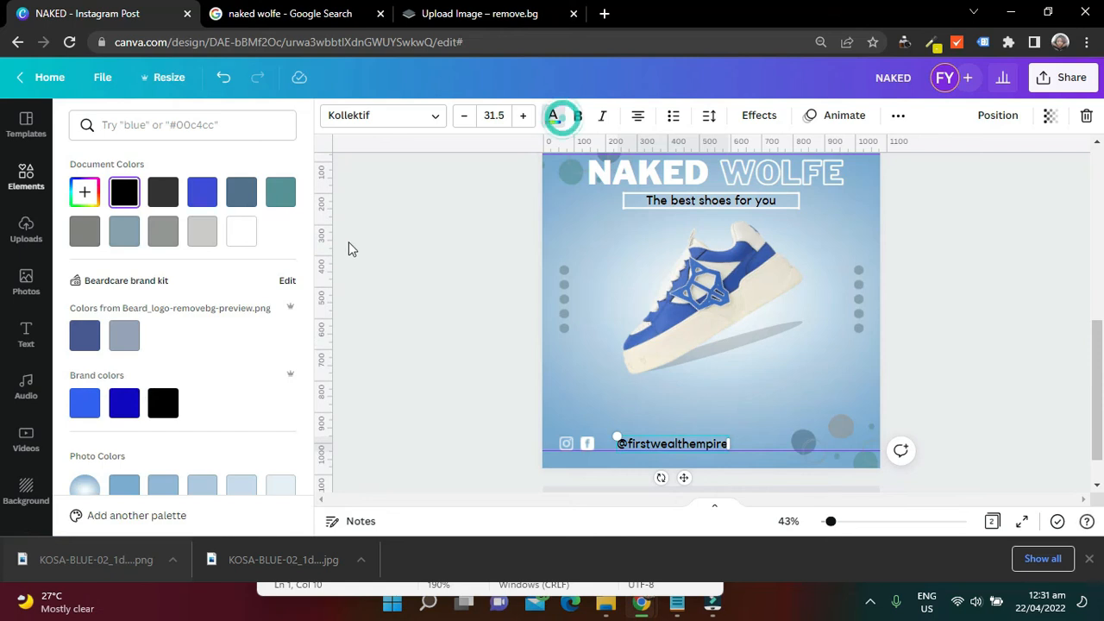
{"action": "left_click", "coordinate": [241, 232]}
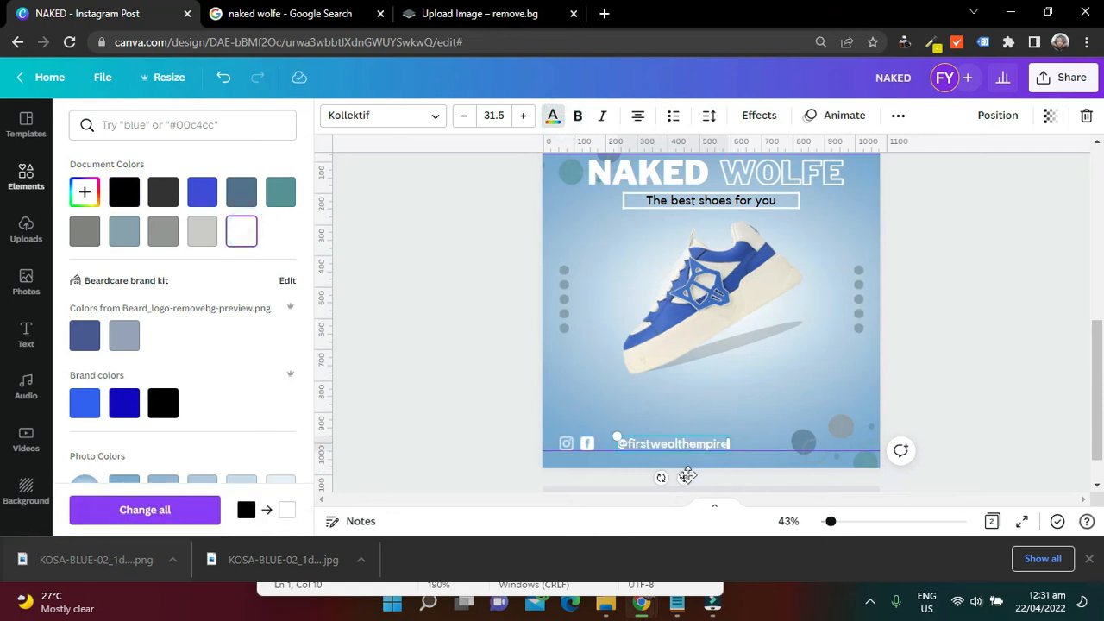
{"action": "left_click_drag", "start_coordinate": [671, 477], "coordinate": [663, 478]}
{"action": "left_click", "coordinate": [1029, 382]}
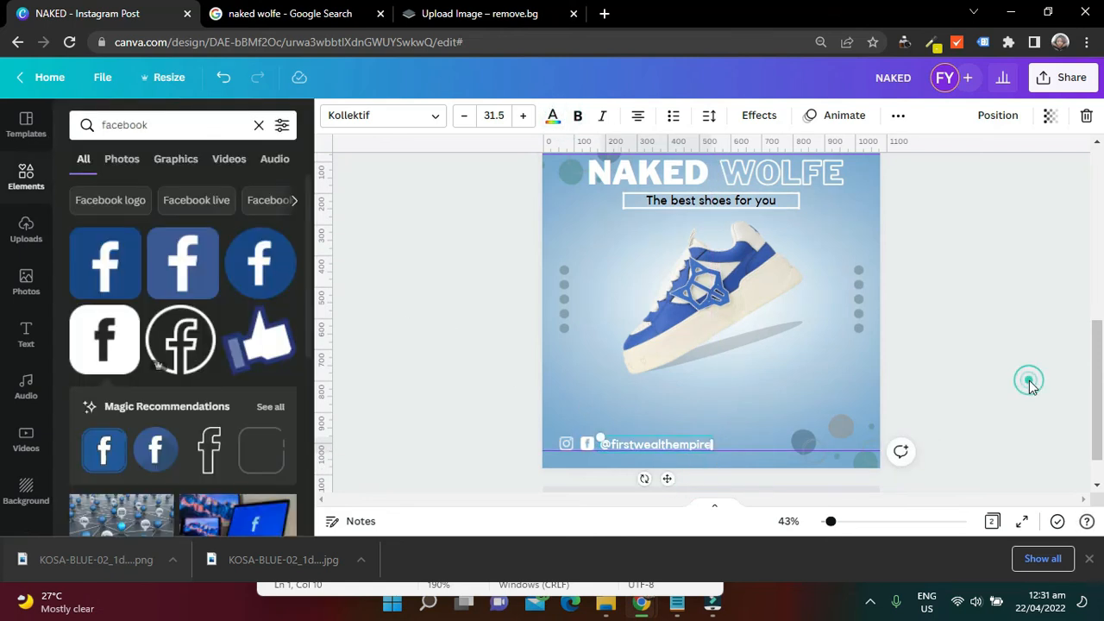
Check page 1's SHOP NOW button and add the square-topped, round-bottomed shape from Lines & Shapes to page 2
{"action": "scroll", "coordinate": [1100, 420], "scroll_direction": "up", "scroll_amount": 5}
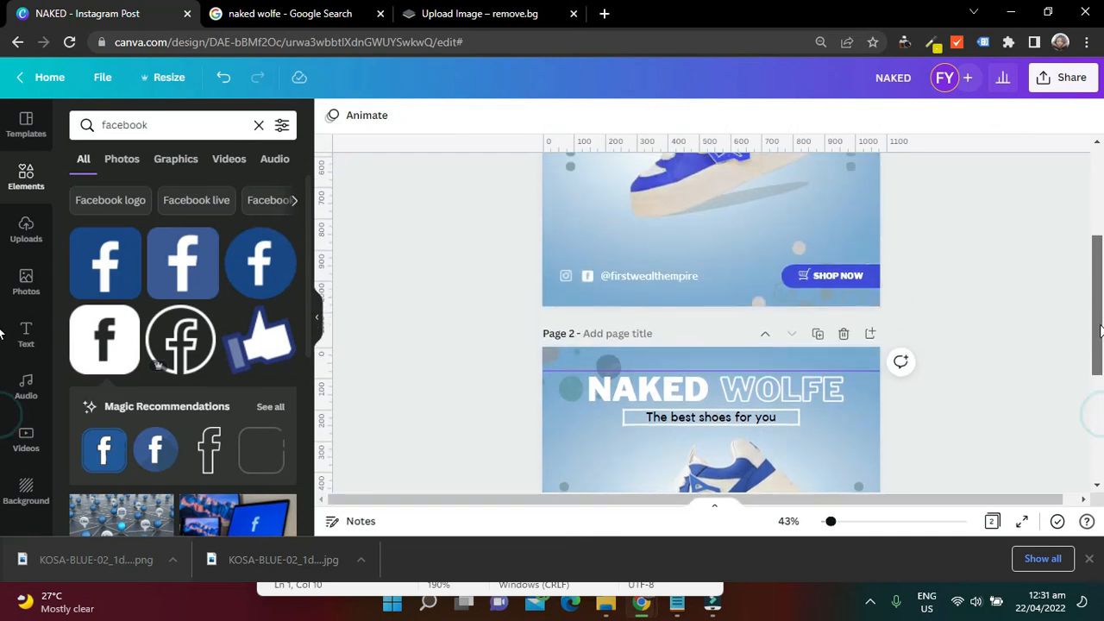
{"action": "left_click", "coordinate": [846, 307]}
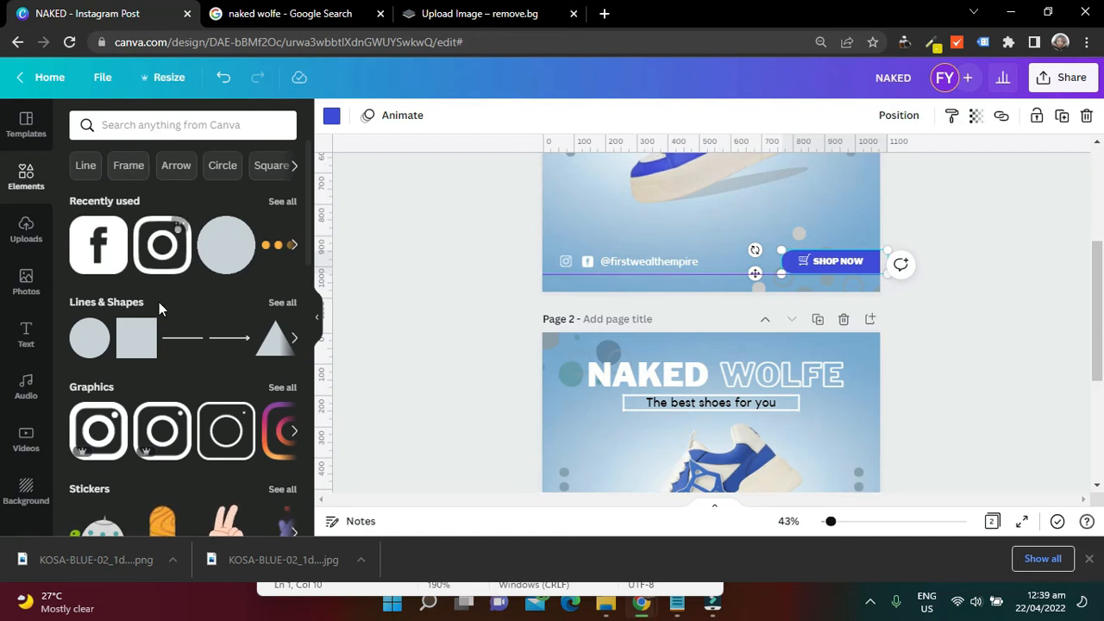
{"action": "left_click", "coordinate": [282, 302]}
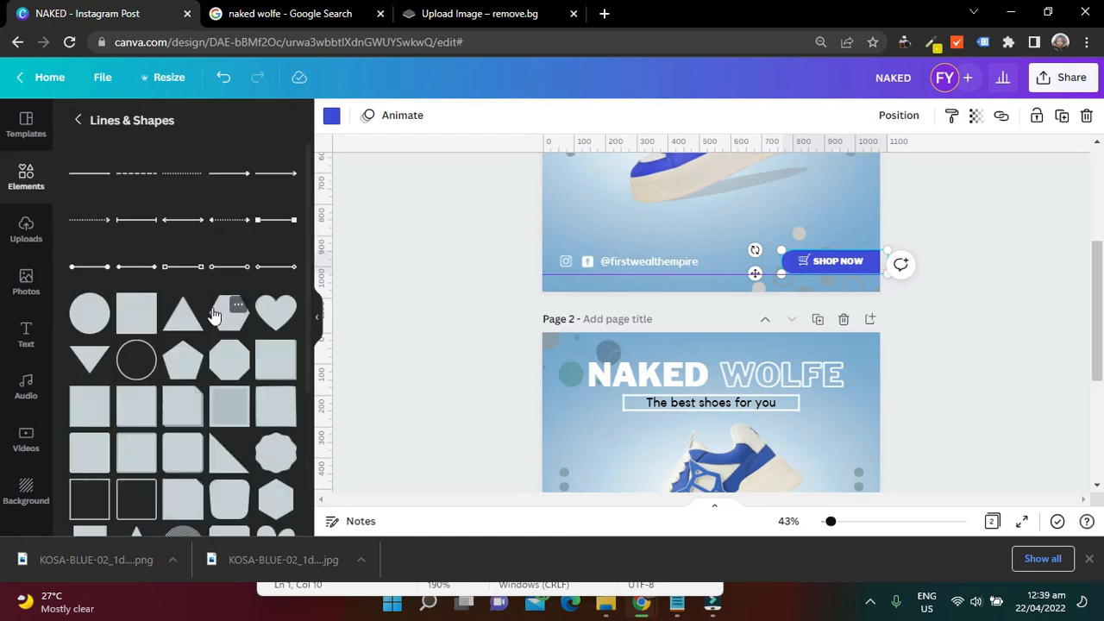
{"action": "scroll", "coordinate": [215, 316], "scroll_direction": "down", "scroll_amount": 3}
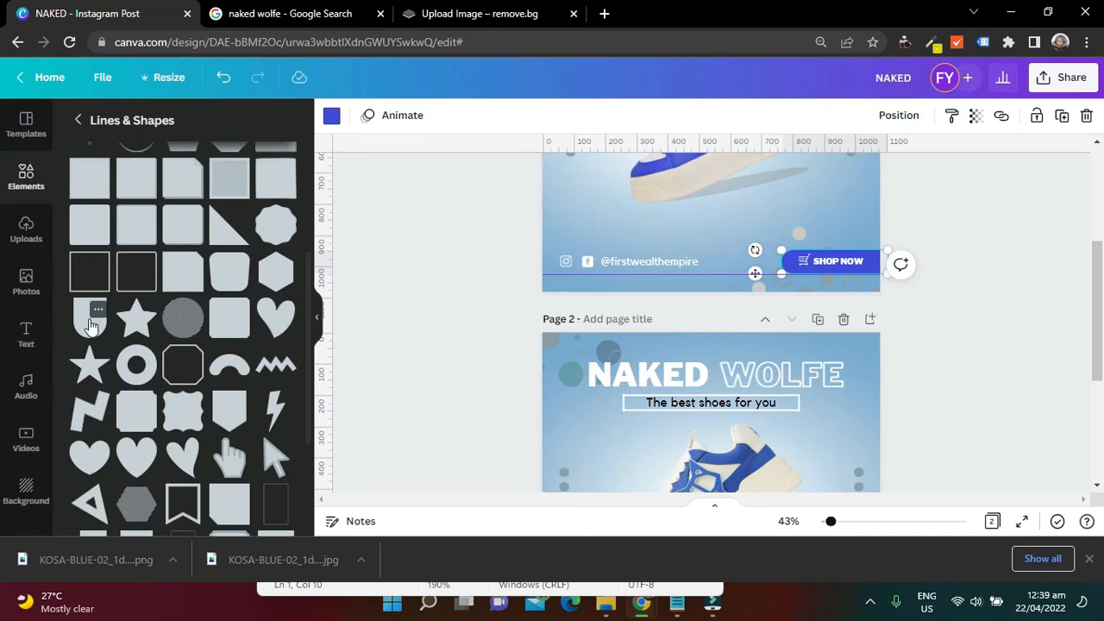
{"action": "scroll", "coordinate": [660, 377], "scroll_direction": "down", "scroll_amount": 5}
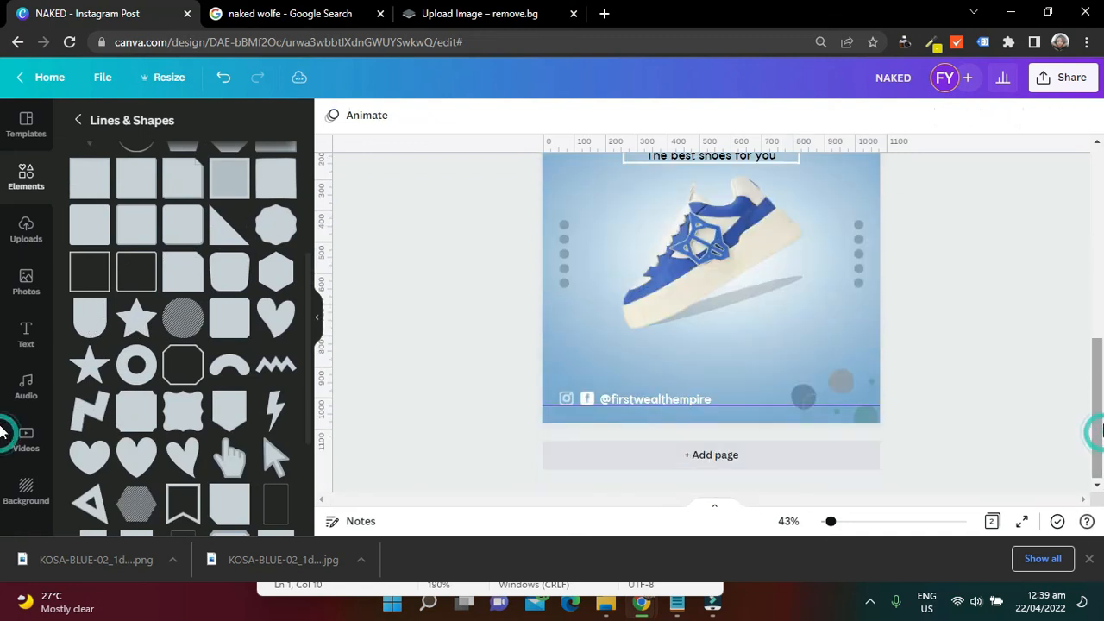
{"action": "left_click", "coordinate": [86, 319]}
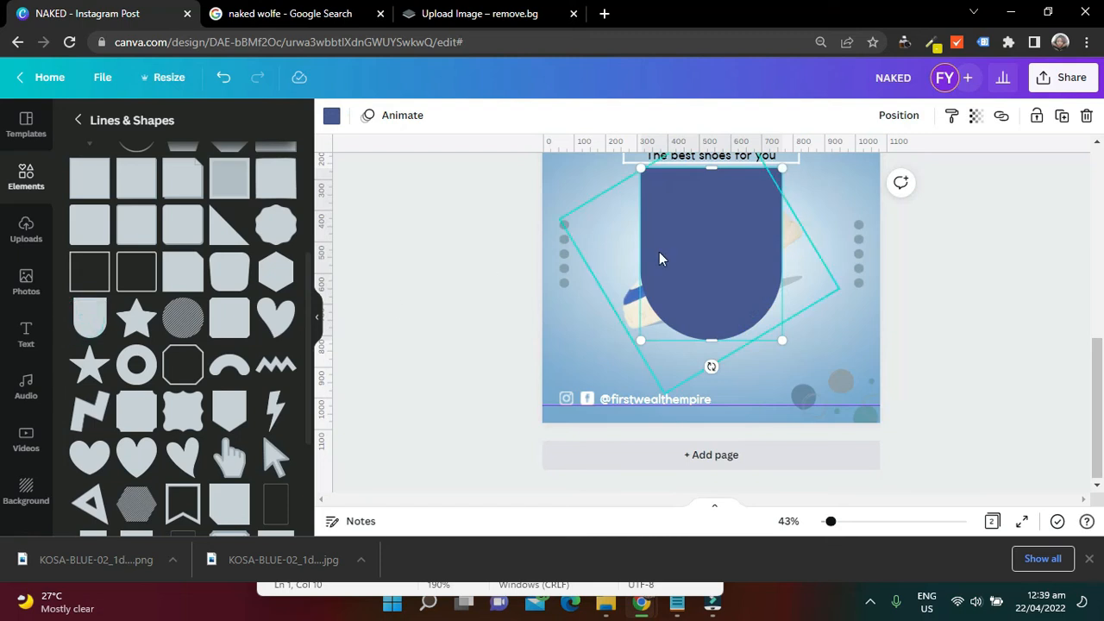
Shrink and lengthen the new shape into a narrow bar, rotate it horizontal and place it flush with page 2's lower-right edge
{"action": "left_click_drag", "start_coordinate": [707, 236], "coordinate": [729, 312]}
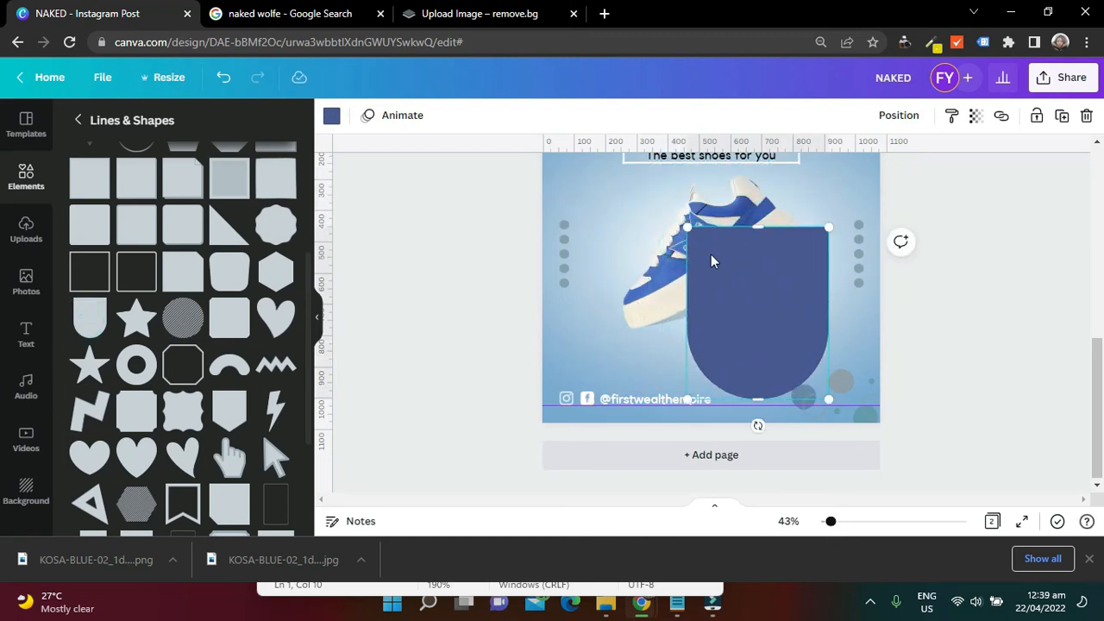
{"action": "left_click_drag", "start_coordinate": [690, 232], "coordinate": [802, 359]}
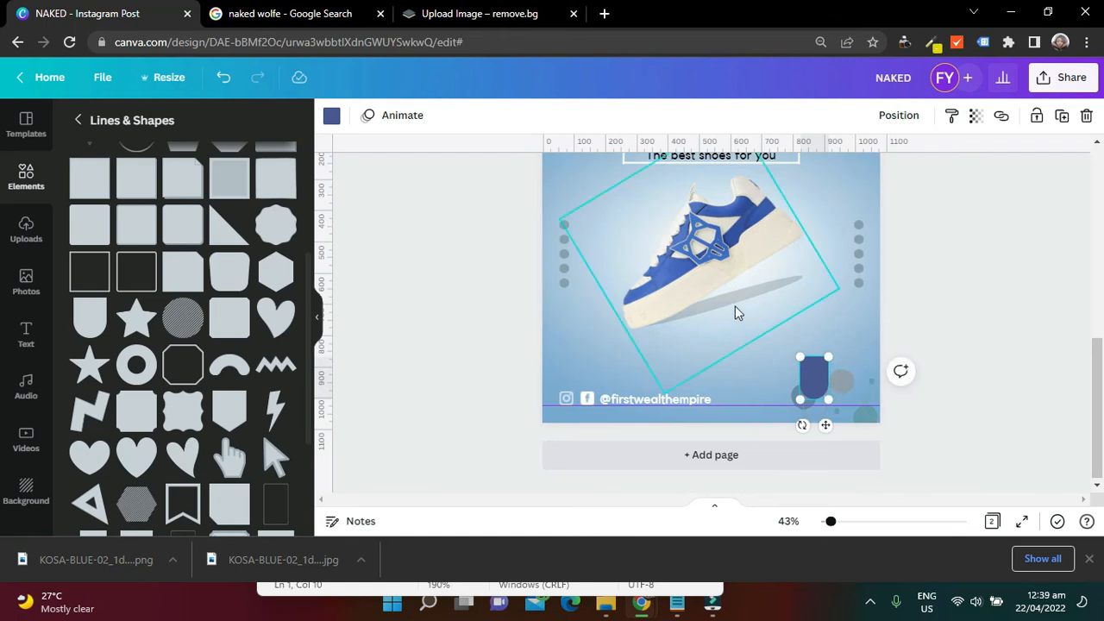
{"action": "left_click_drag", "start_coordinate": [810, 357], "coordinate": [813, 284]}
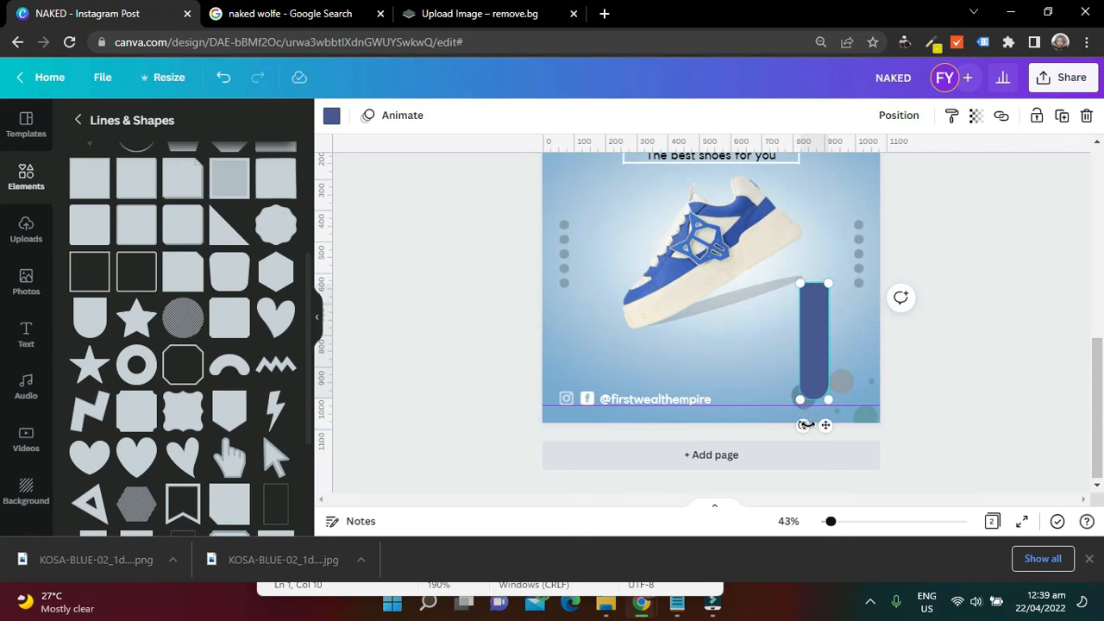
{"action": "left_click_drag", "start_coordinate": [790, 426], "coordinate": [720, 349]}
{"action": "left_click_drag", "start_coordinate": [815, 341], "coordinate": [808, 399]}
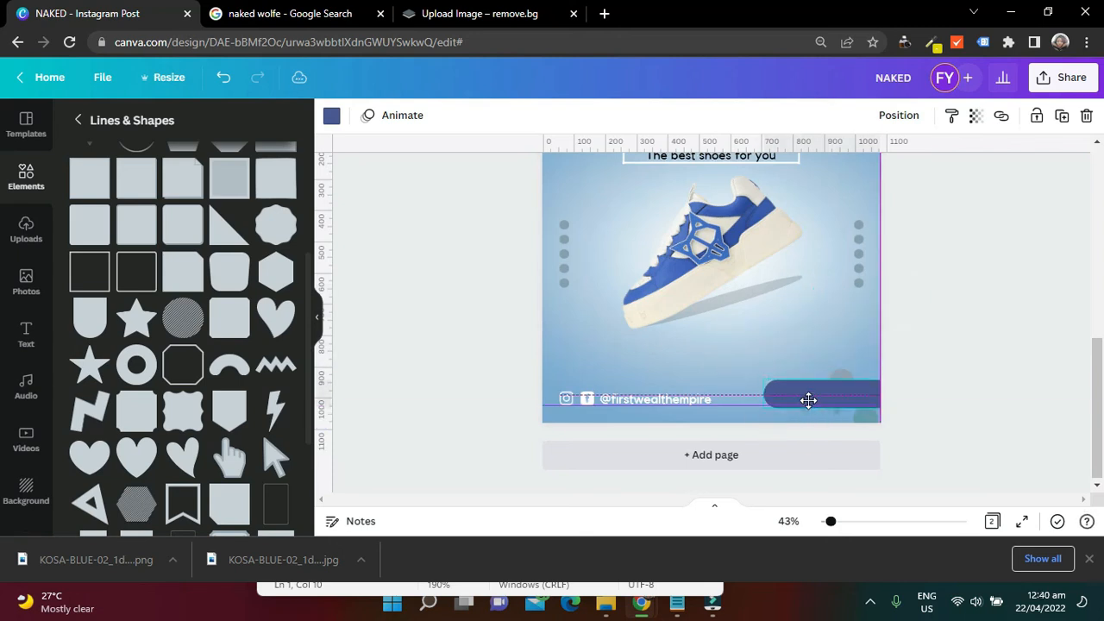
Recolour the button bar with a medium blue from the photo colours to match the shoe
{"action": "left_click", "coordinate": [958, 317]}
{"action": "left_click", "coordinate": [858, 395]}
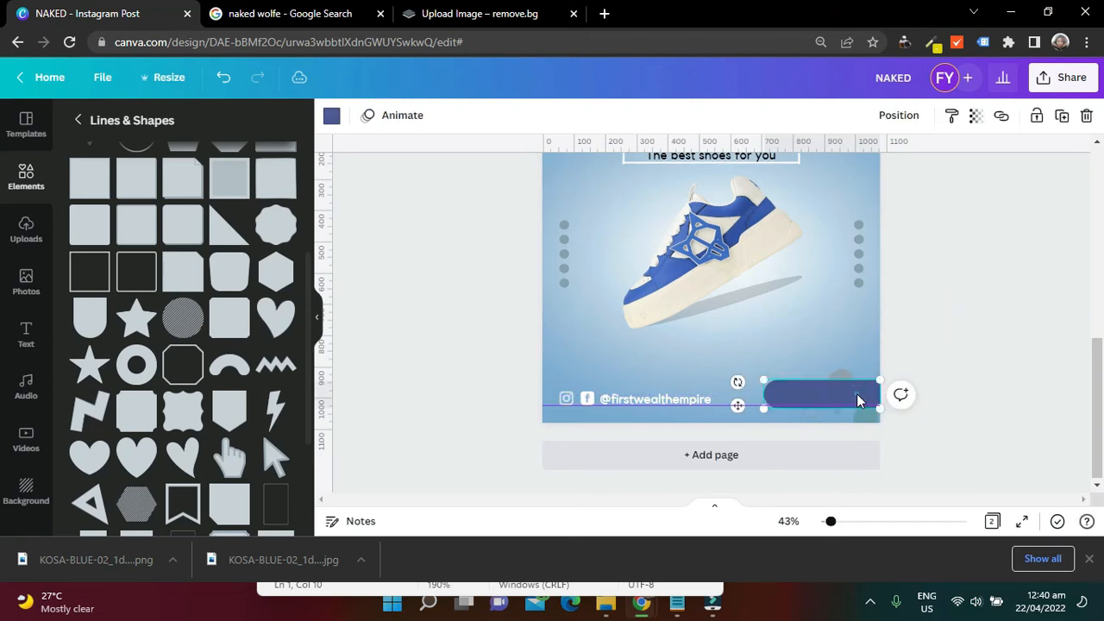
{"action": "left_click", "coordinate": [332, 117]}
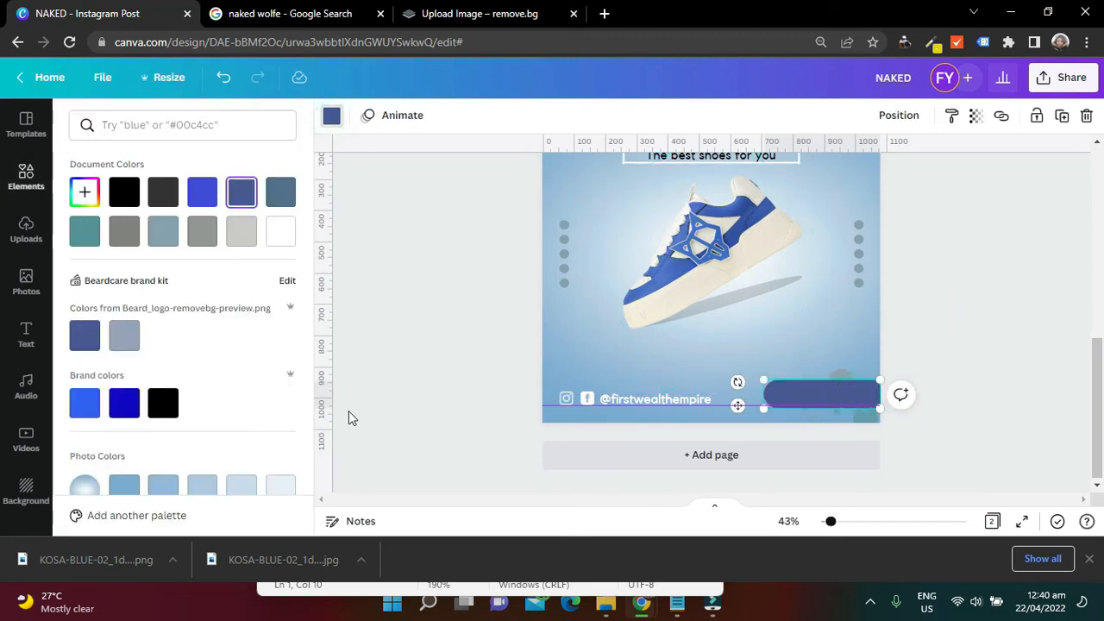
{"action": "left_click", "coordinate": [89, 404]}
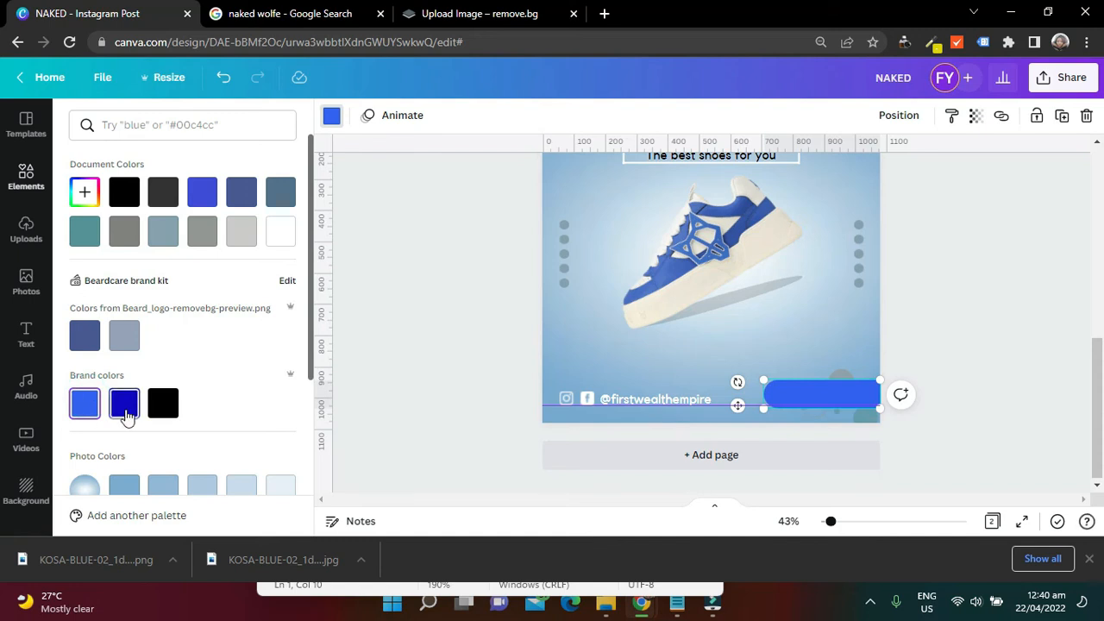
{"action": "scroll", "coordinate": [202, 374], "scroll_direction": "down", "scroll_amount": 2}
{"action": "left_click", "coordinate": [169, 375]}
{"action": "left_click", "coordinate": [917, 305]}
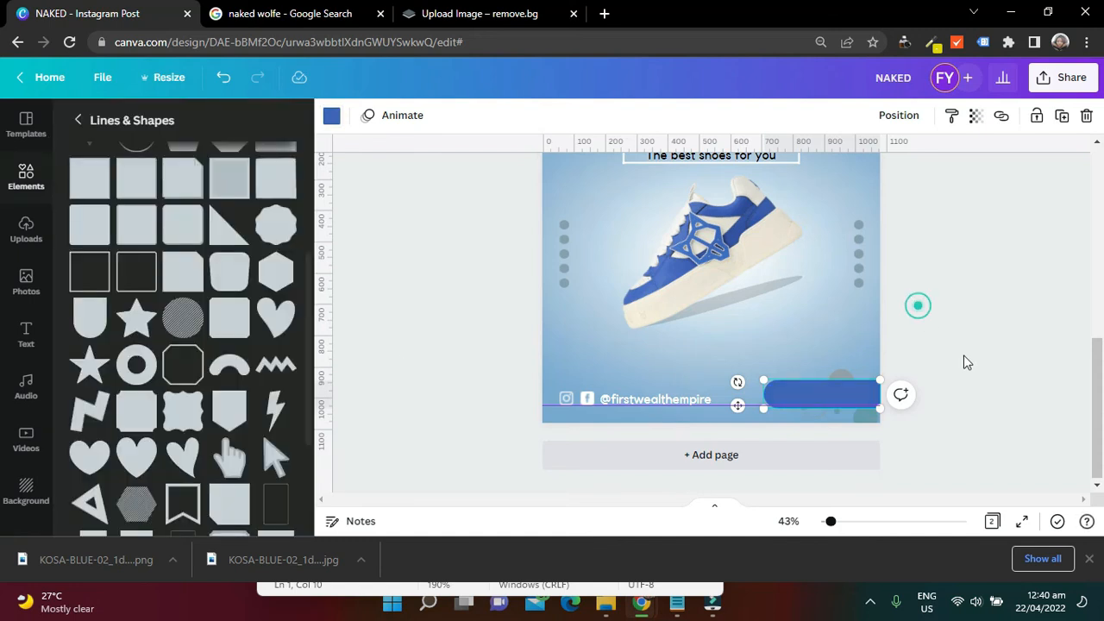
Compare with page 1's button and scale page 2's blue bar down slightly, keeping it against the right edge
{"action": "scroll", "coordinate": [966, 362], "scroll_direction": "up", "scroll_amount": 4}
{"action": "left_click_drag", "start_coordinate": [1103, 257], "coordinate": [1103, 434]}
{"action": "left_click", "coordinate": [776, 389]}
{"action": "left_click_drag", "start_coordinate": [762, 382], "coordinate": [783, 397]}
{"action": "left_click", "coordinate": [790, 397]}
{"action": "left_click", "coordinate": [949, 296]}
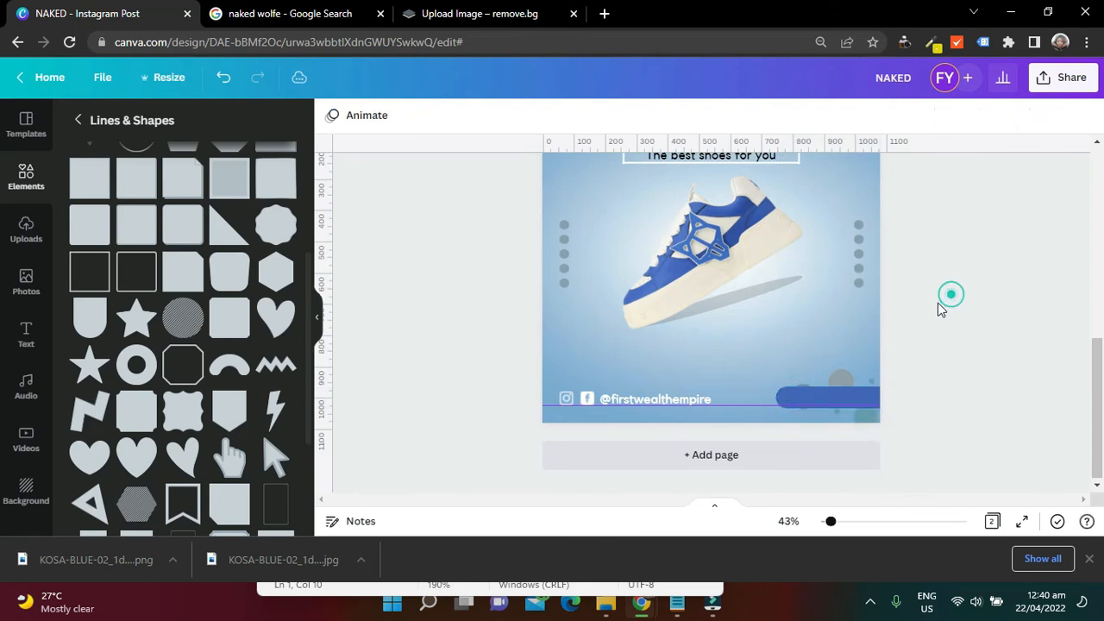
Duplicate the footer handle text onto the blue bar, replace the copy with "SHOP NOW" and reposition it
{"action": "left_click", "coordinate": [672, 401]}
{"action": "mouse_move", "coordinate": [668, 399]}
{"action": "left_mouse_down"}
{"action": "mouse_move", "coordinate": [678, 419]}
{"action": "mouse_move", "coordinate": [834, 402]}
{"action": "left_mouse_up"}
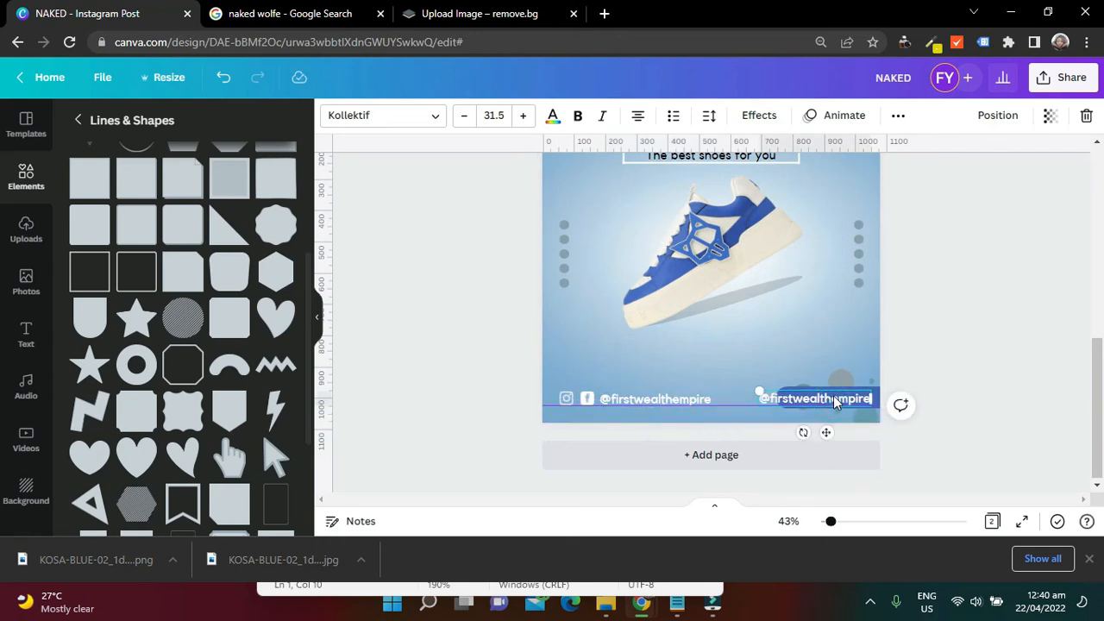
{"action": "type", "text": "S"}
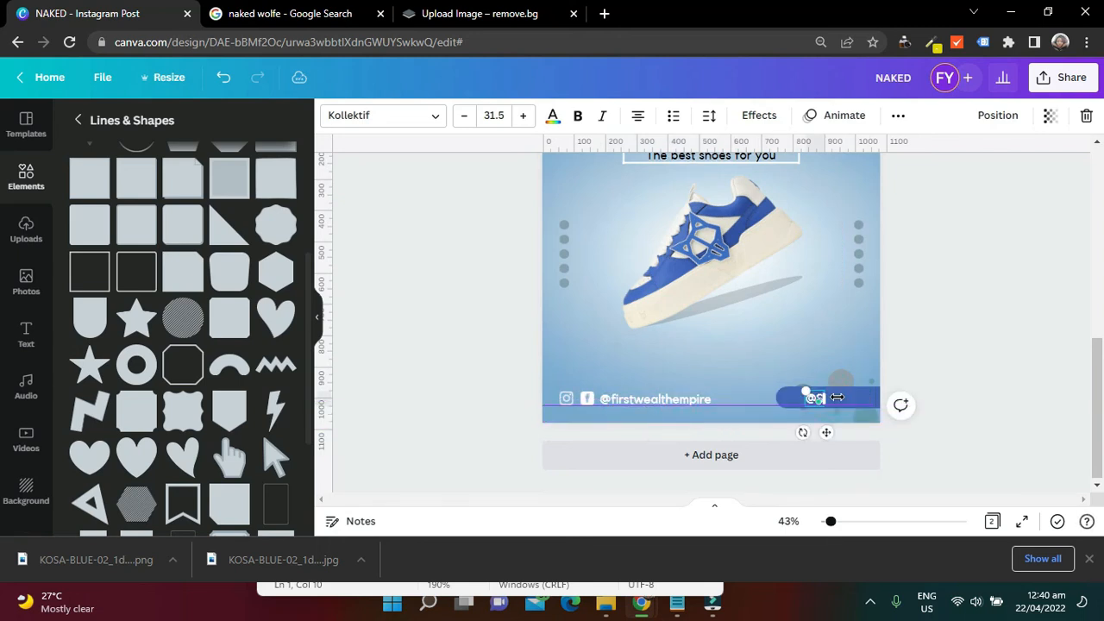
{"action": "type", "text": "HOP NOW"}
{"action": "mouse_move", "coordinate": [782, 403]}
{"action": "left_mouse_down"}
{"action": "mouse_move", "coordinate": [795, 421]}
{"action": "mouse_move", "coordinate": [789, 402]}
{"action": "left_mouse_up"}
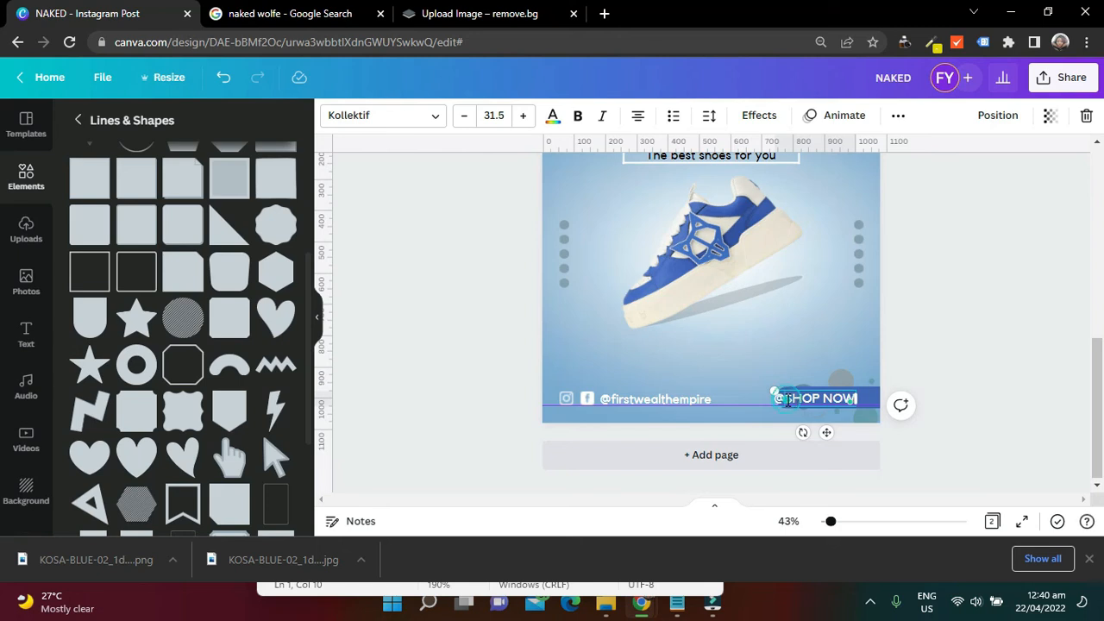
{"action": "key", "text": "BackSpace"}
{"action": "left_click", "coordinate": [976, 326]}
{"action": "left_click", "coordinate": [845, 401]}
{"action": "left_click_drag", "start_coordinate": [837, 404], "coordinate": [853, 400]}
Switch to Notepad, select the font name "Libre Franklin" and return to the Canva design
{"action": "left_click", "coordinate": [677, 607]}
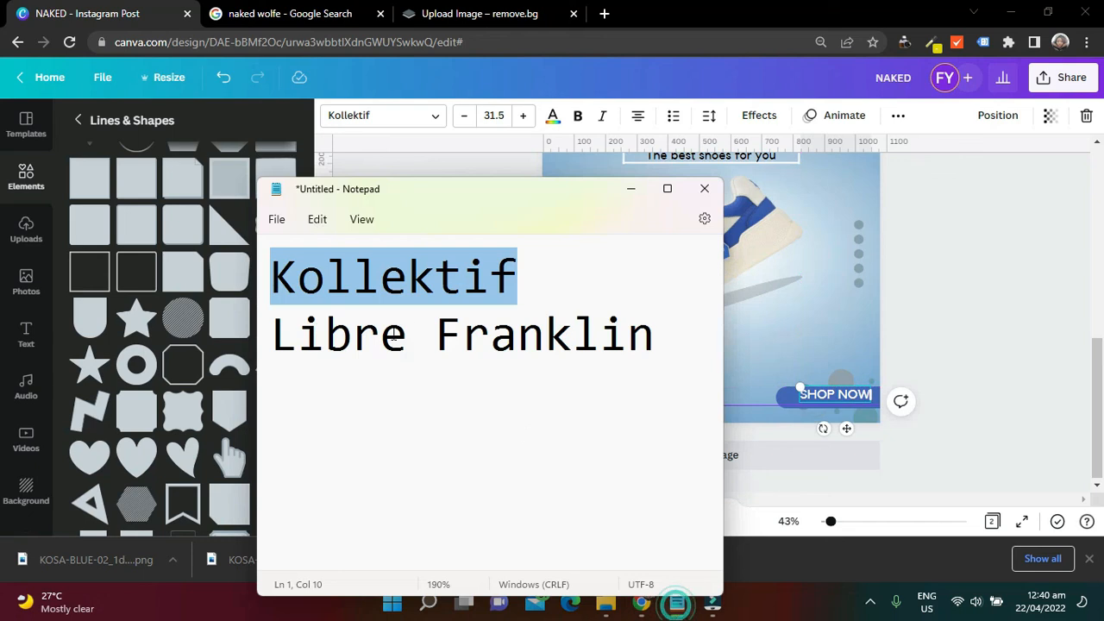
{"action": "left_click", "coordinate": [449, 347]}
{"action": "left_click_drag", "start_coordinate": [661, 347], "coordinate": [303, 319]}
{"action": "left_click", "coordinate": [1013, 340]}
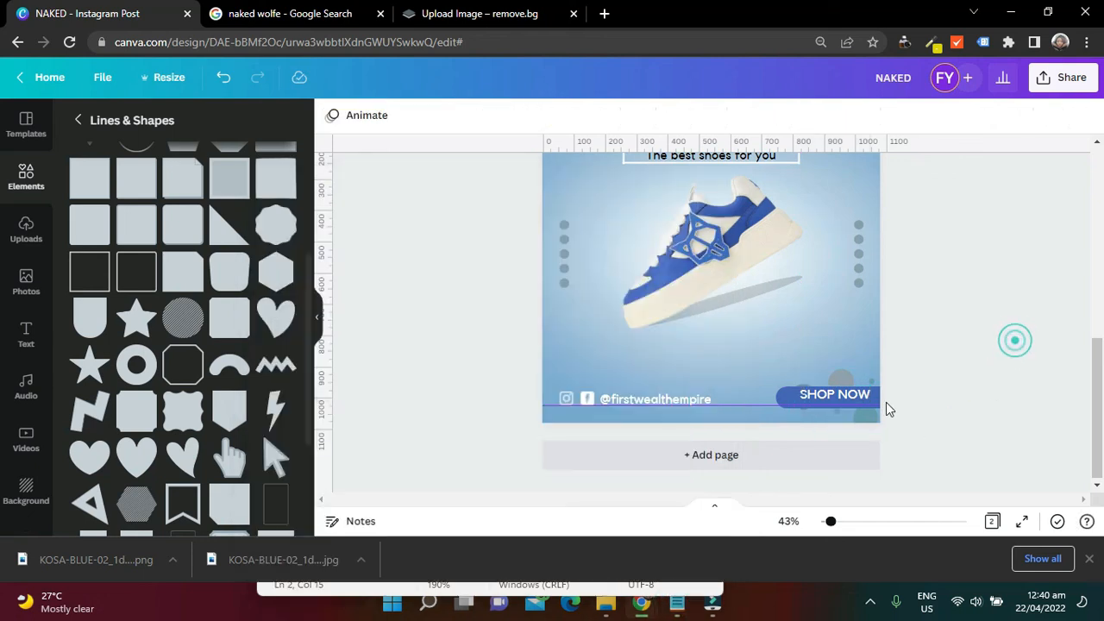
Change the SHOP NOW text's font to Libre Franklin Black
{"action": "left_click", "coordinate": [860, 399]}
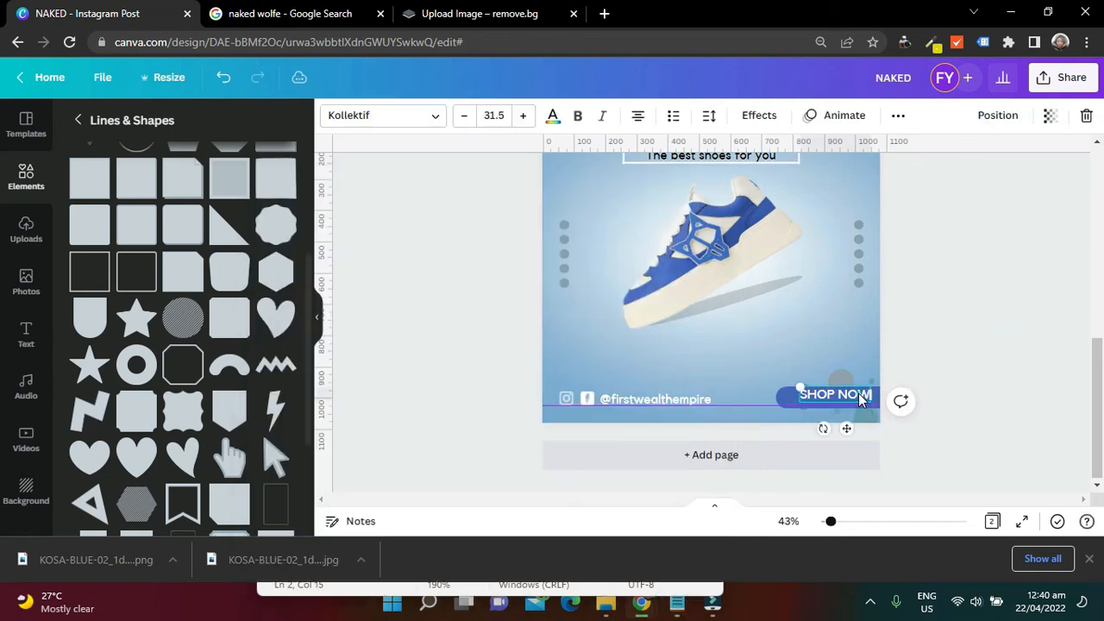
{"action": "left_click", "coordinate": [433, 119]}
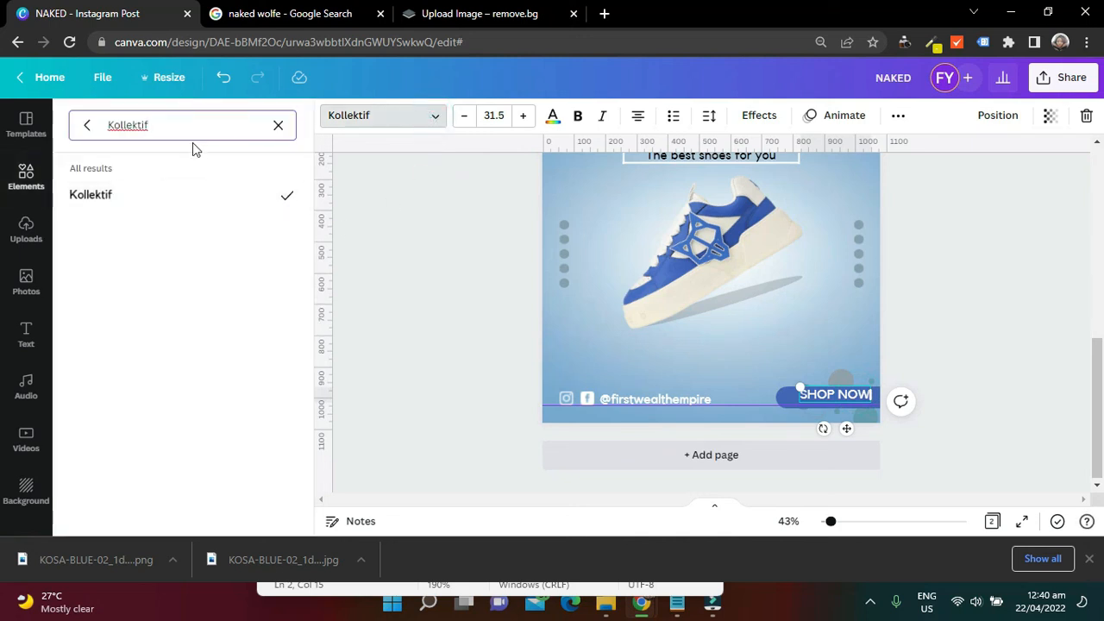
{"action": "left_click", "coordinate": [279, 126]}
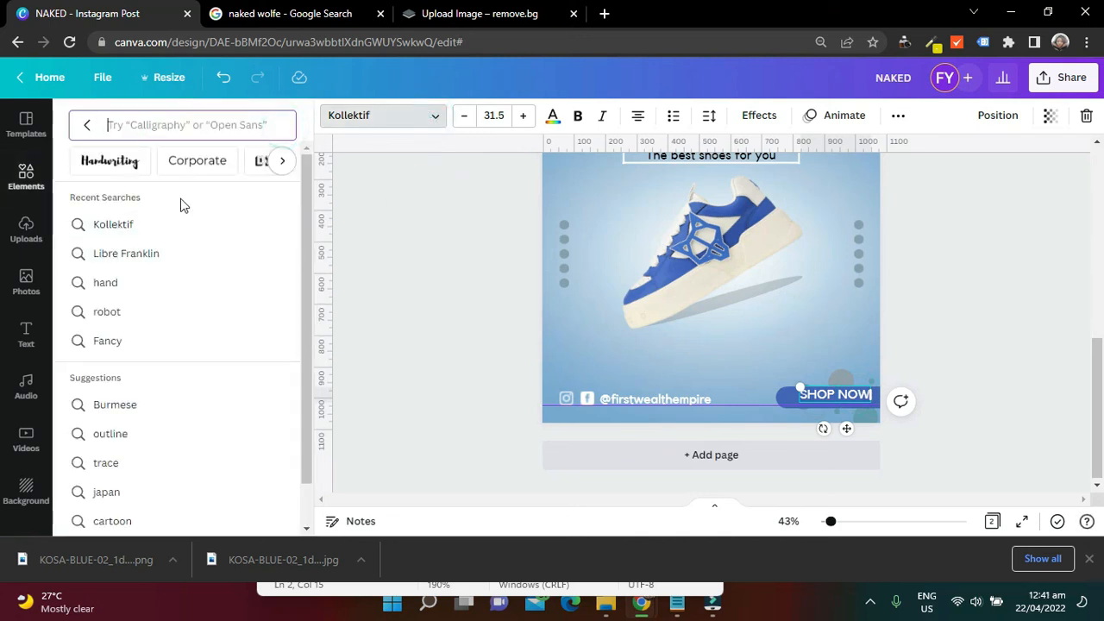
{"action": "left_click", "coordinate": [163, 255]}
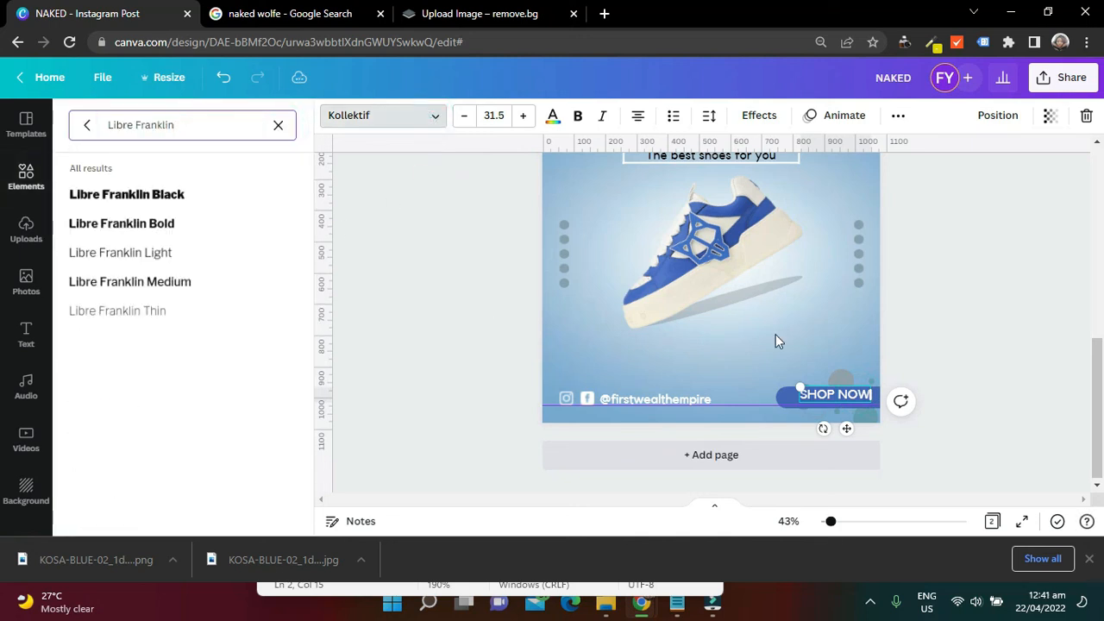
{"action": "left_click", "coordinate": [158, 195]}
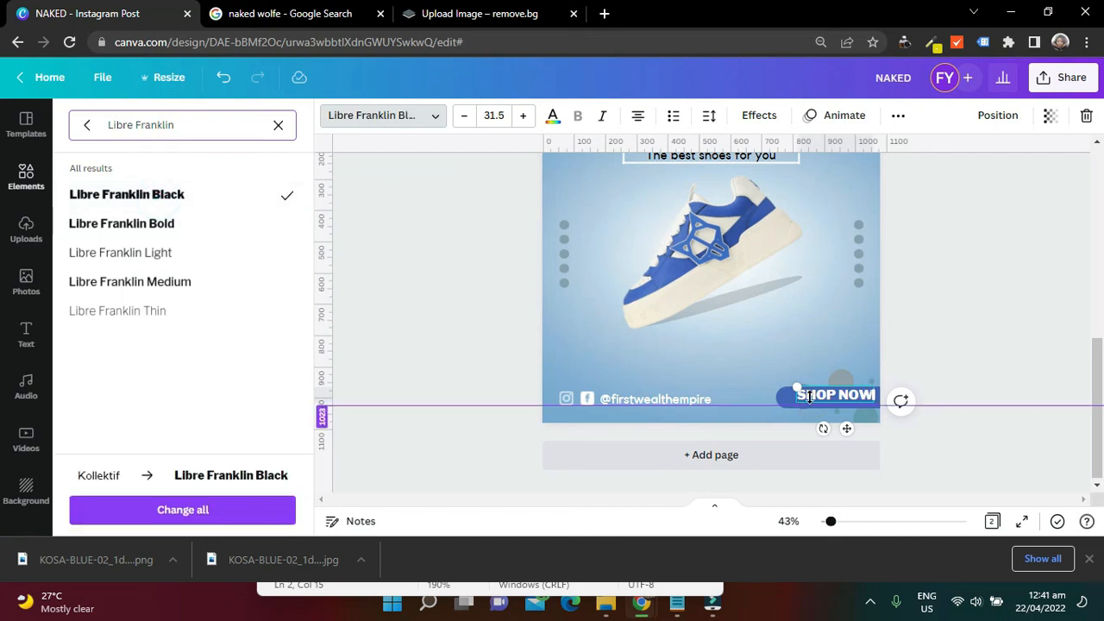
Shrink the SHOP NOW text to size 26.4, recentre it on the blue bar and extend the bar slightly leftward
{"action": "left_click_drag", "start_coordinate": [797, 386], "coordinate": [819, 393]}
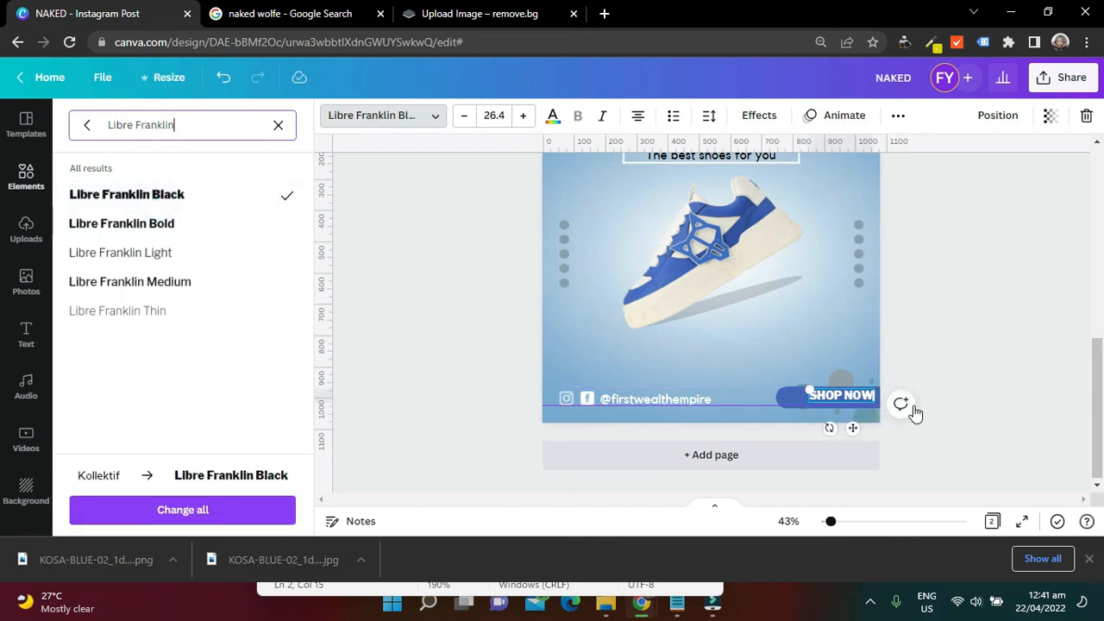
{"action": "left_click_drag", "start_coordinate": [852, 430], "coordinate": [845, 430]}
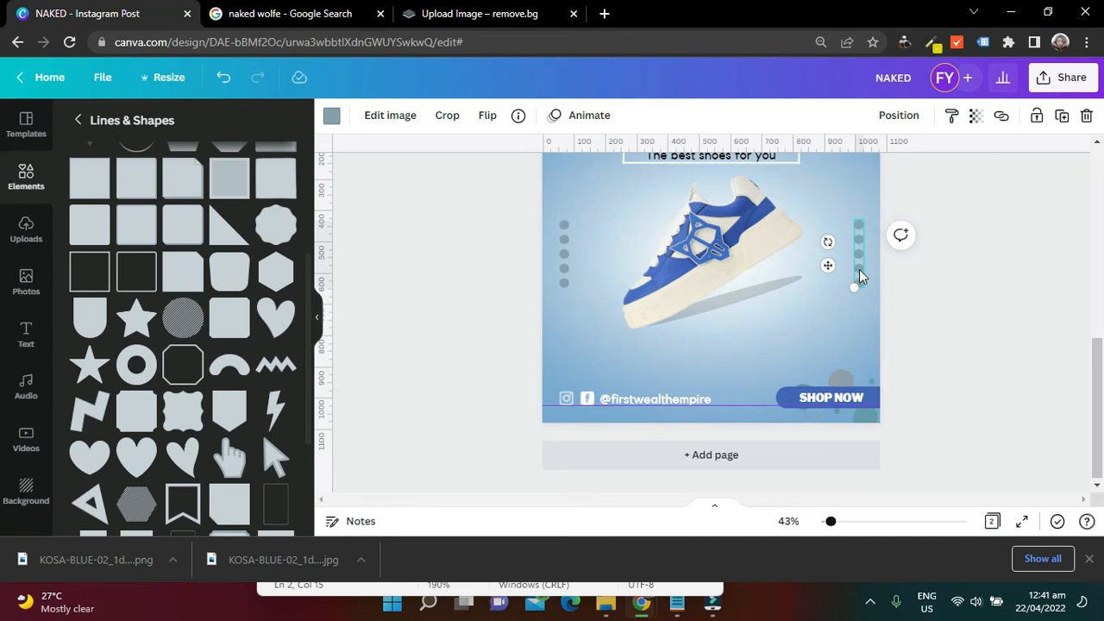
{"action": "left_click", "coordinate": [786, 394]}
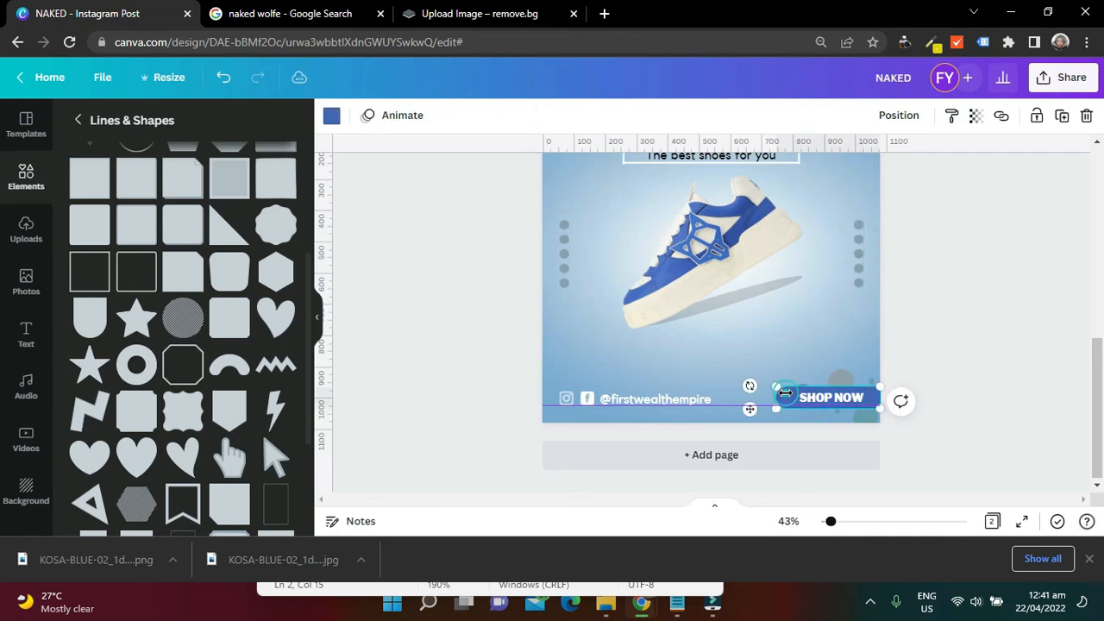
{"action": "left_click_drag", "start_coordinate": [775, 394], "coordinate": [768, 394]}
{"action": "left_click", "coordinate": [954, 305]}
Shrink the SHOP NOW text to size 24.4 and compare the button with the one on page 1
{"action": "double_click", "coordinate": [828, 398]}
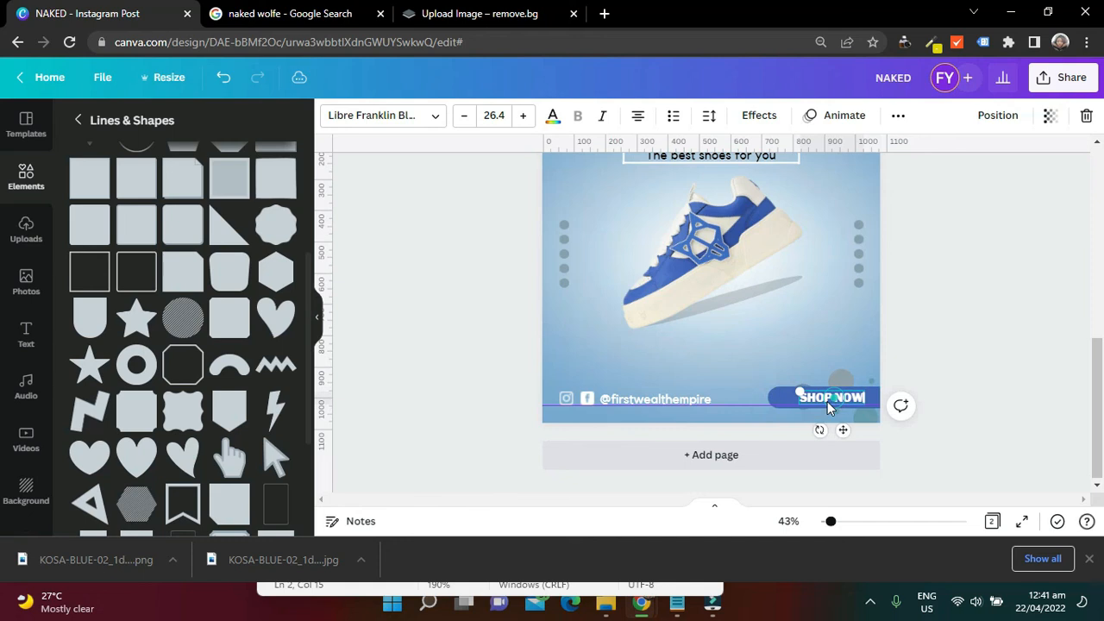
{"action": "left_click_drag", "start_coordinate": [802, 393], "coordinate": [807, 396]}
{"action": "left_click_drag", "start_coordinate": [1099, 426], "coordinate": [1101, 334]}
{"action": "scroll", "coordinate": [1101, 292], "scroll_direction": "down", "scroll_amount": 5}
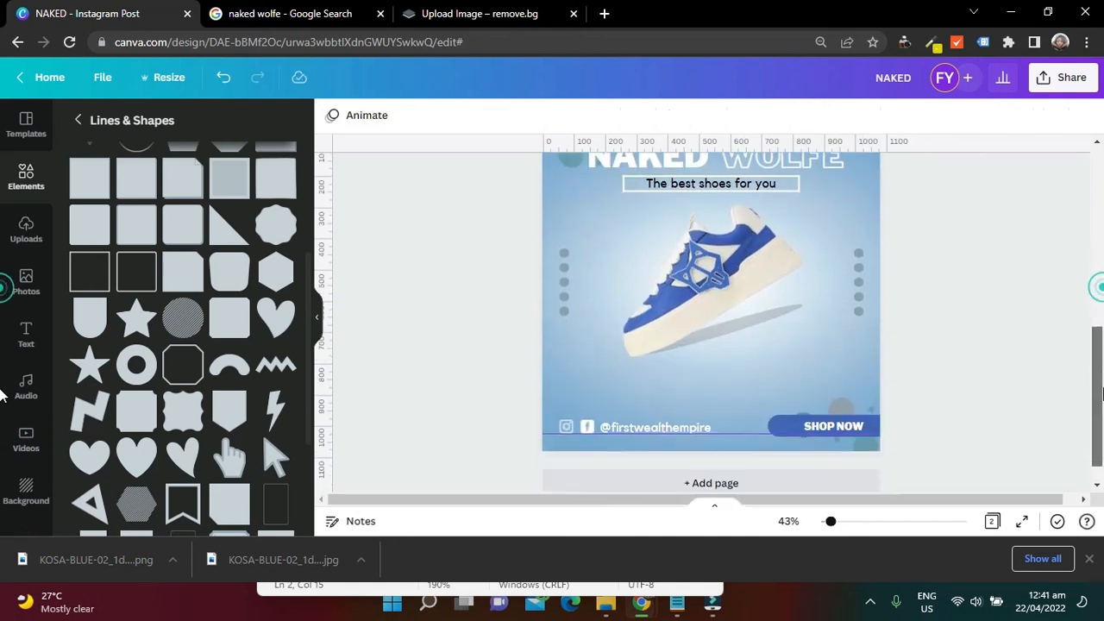
Shrink the SHOP NOW text further and shorten the blue bar at its rounded end, leaving room for an icon
{"action": "left_click", "coordinate": [802, 405]}
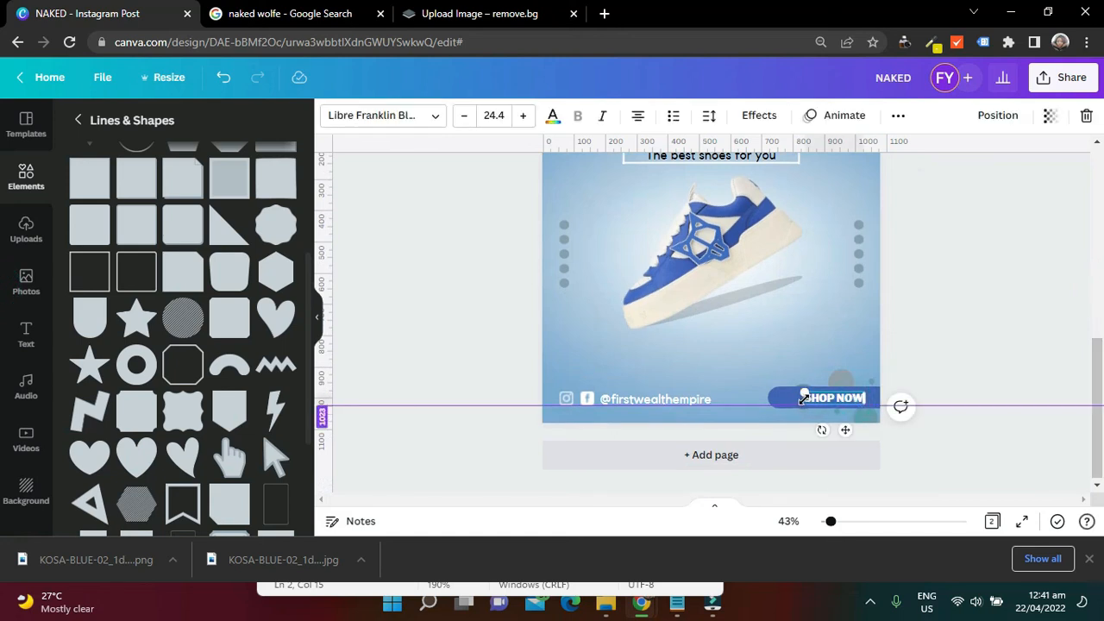
{"action": "left_click_drag", "start_coordinate": [803, 393], "coordinate": [772, 396]}
{"action": "left_click", "coordinate": [783, 404]}
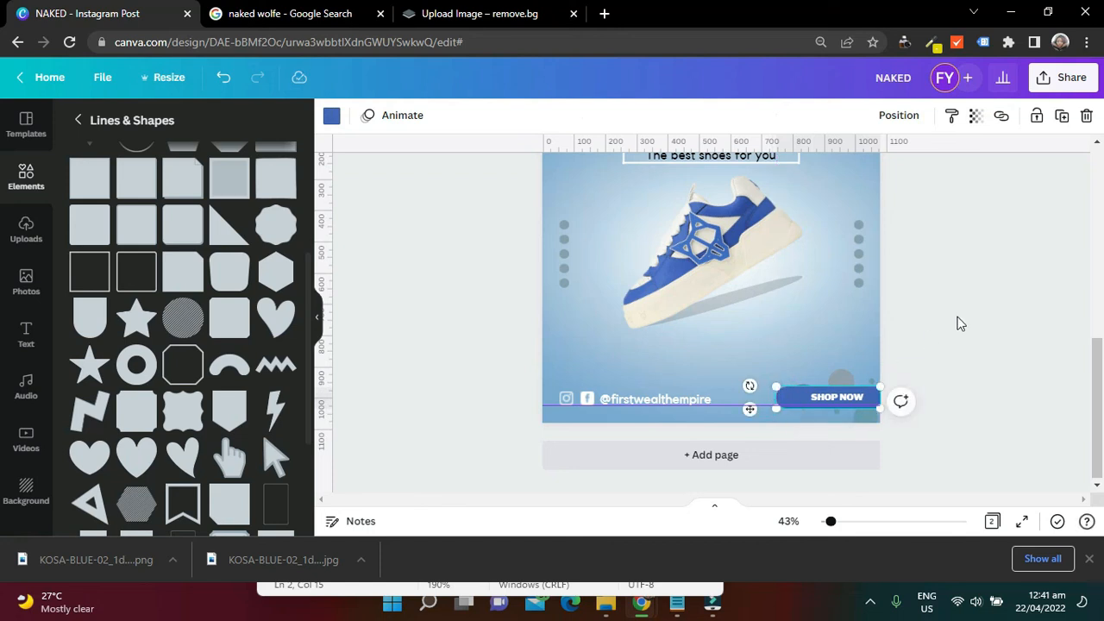
{"action": "left_click", "coordinate": [956, 314]}
Search the elements for "cart" and add the grid-basket shopping cart graphic to page 2
{"action": "scroll", "coordinate": [245, 201], "scroll_direction": "up", "scroll_amount": 3}
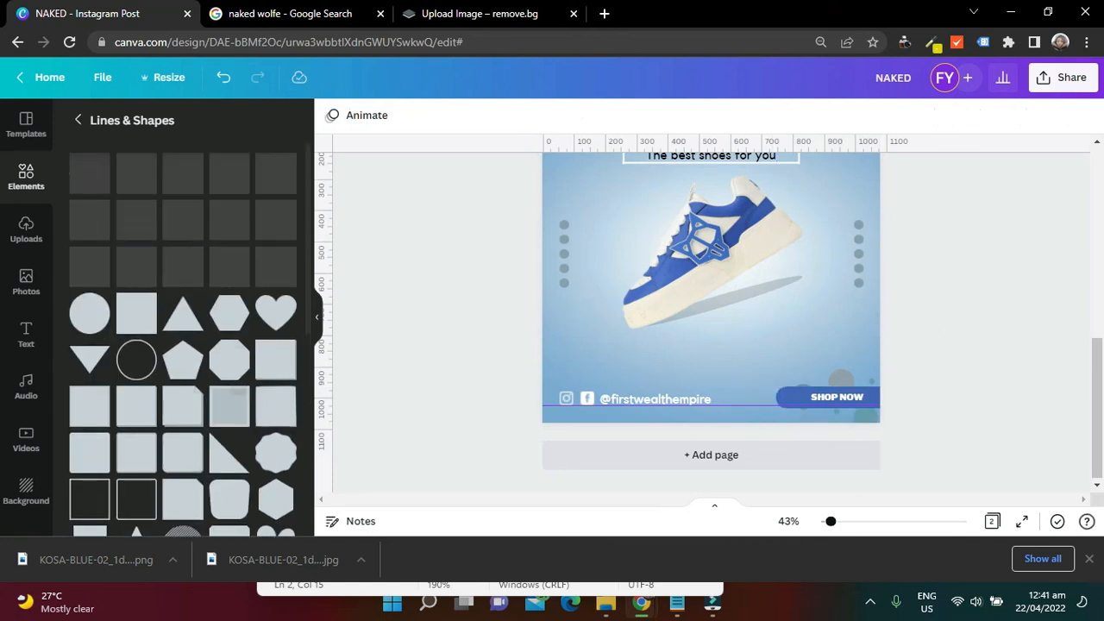
{"action": "left_click", "coordinate": [84, 128]}
{"action": "left_click", "coordinate": [138, 123]}
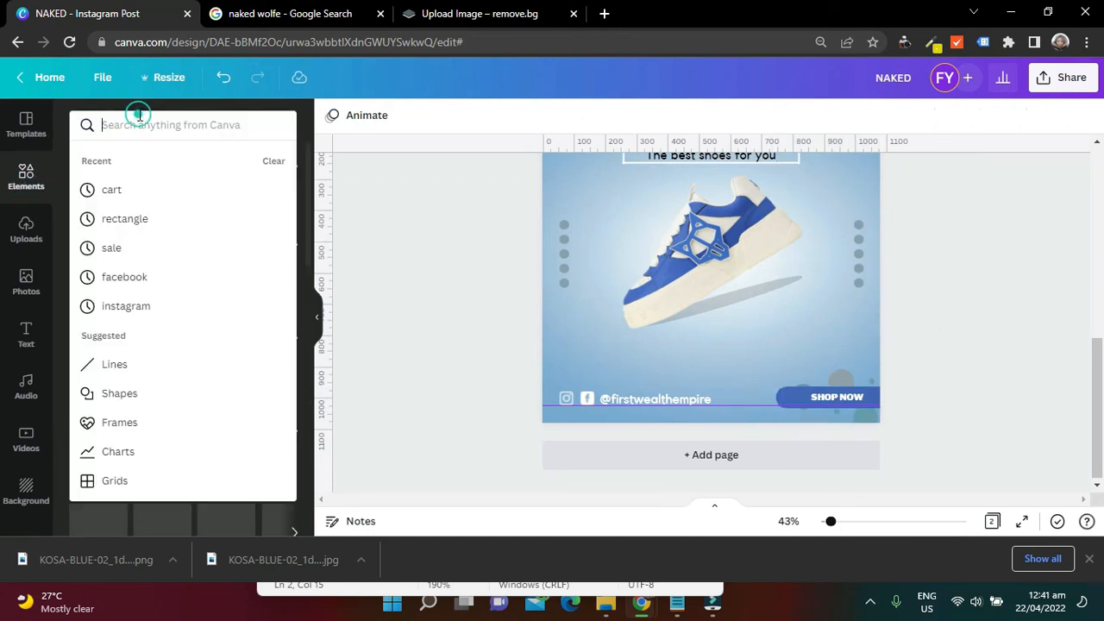
{"action": "type", "text": "CART"}
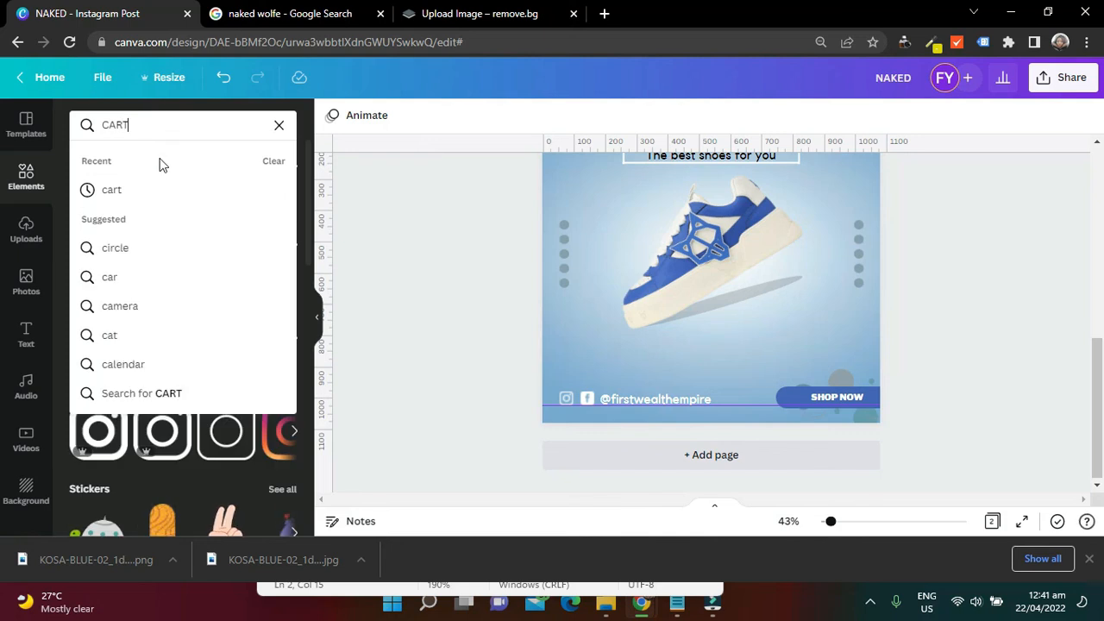
{"action": "left_click", "coordinate": [154, 198]}
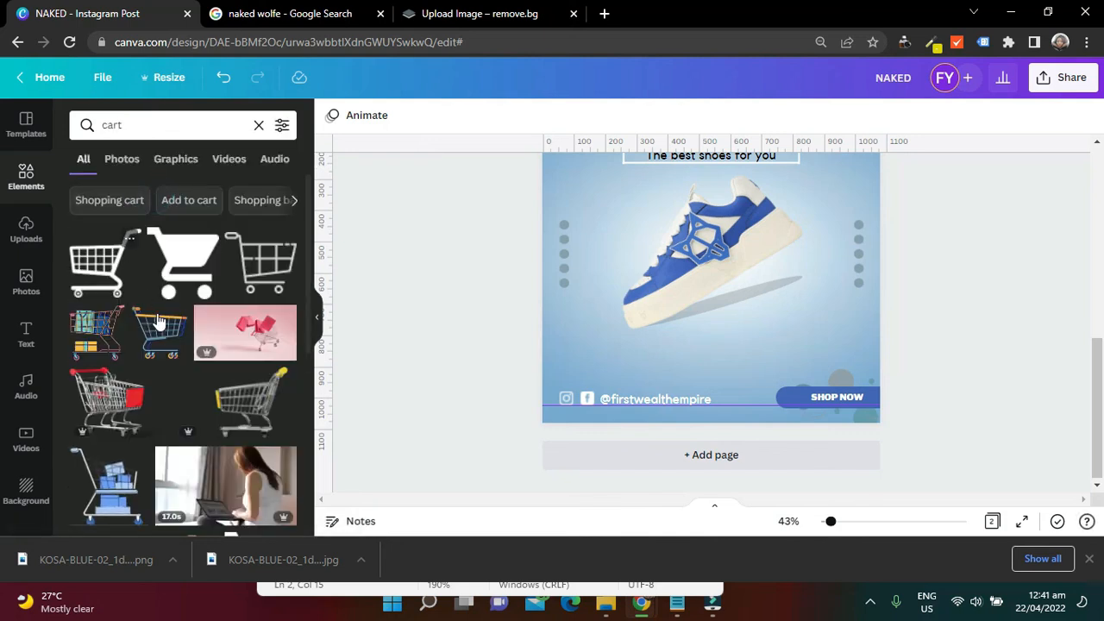
{"action": "left_click", "coordinate": [112, 272]}
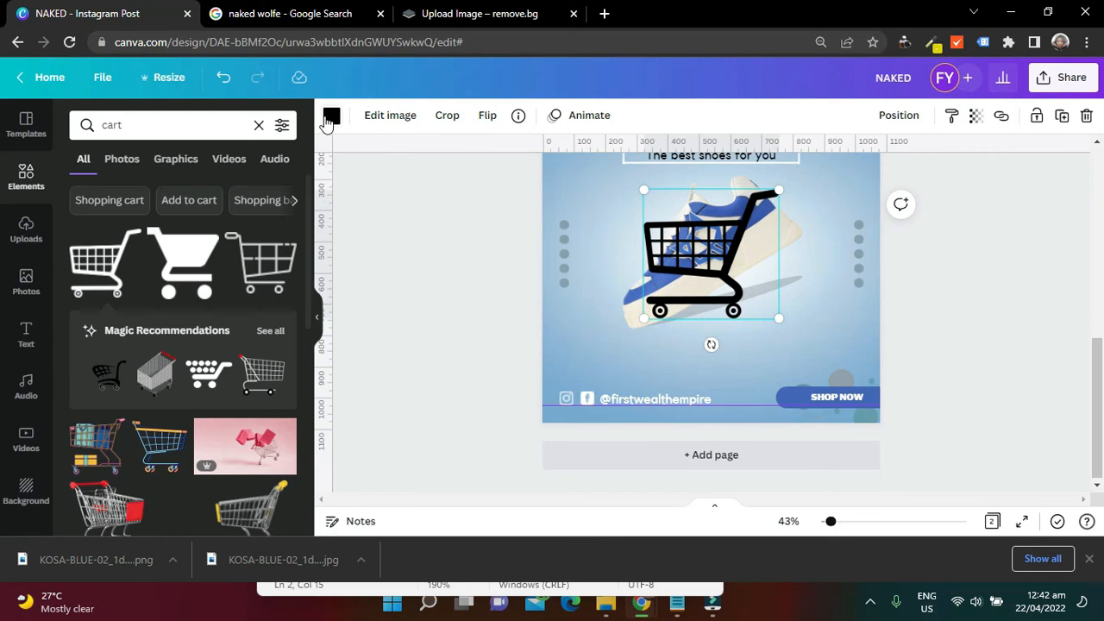
Recolour the shopping cart white, shrink it to icon size and place it on the blue bar just before SHOP NOW
{"action": "left_click", "coordinate": [330, 117]}
{"action": "left_click", "coordinate": [281, 233]}
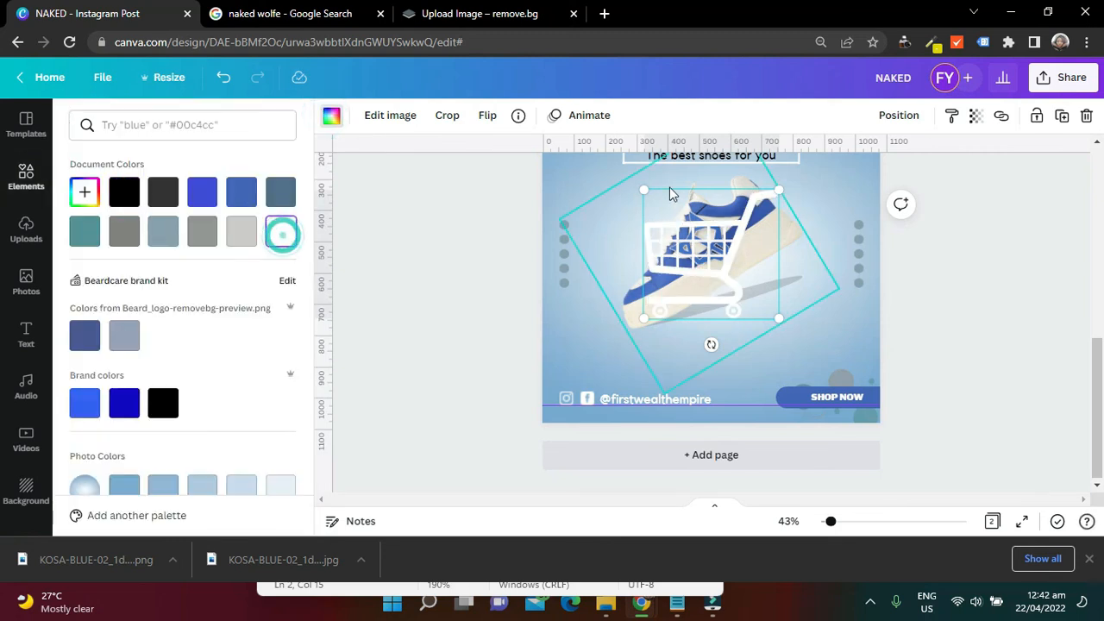
{"action": "left_click_drag", "start_coordinate": [666, 216], "coordinate": [767, 291]}
{"action": "left_click_drag", "start_coordinate": [784, 346], "coordinate": [811, 435]}
{"action": "left_click_drag", "start_coordinate": [807, 388], "coordinate": [800, 394]}
{"action": "left_click_drag", "start_coordinate": [804, 433], "coordinate": [807, 430]}
Shrink the social handle text in page 2's footer to size 26.1 and move it back beside the Facebook icon
{"action": "left_click_drag", "start_coordinate": [1101, 404], "coordinate": [1102, 437]}
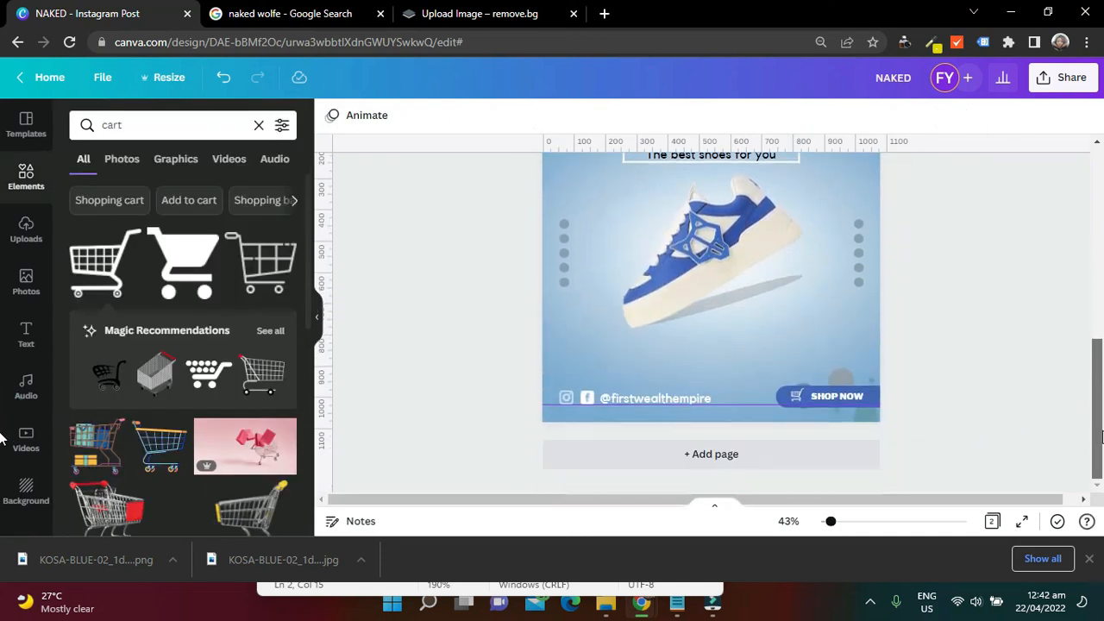
{"action": "left_click_drag", "start_coordinate": [1103, 397], "coordinate": [1102, 442]}
{"action": "mouse_move", "coordinate": [1101, 332]}
{"action": "left_mouse_down"}
{"action": "mouse_move", "coordinate": [1101, 216]}
{"action": "mouse_move", "coordinate": [1101, 332]}
{"action": "left_mouse_up"}
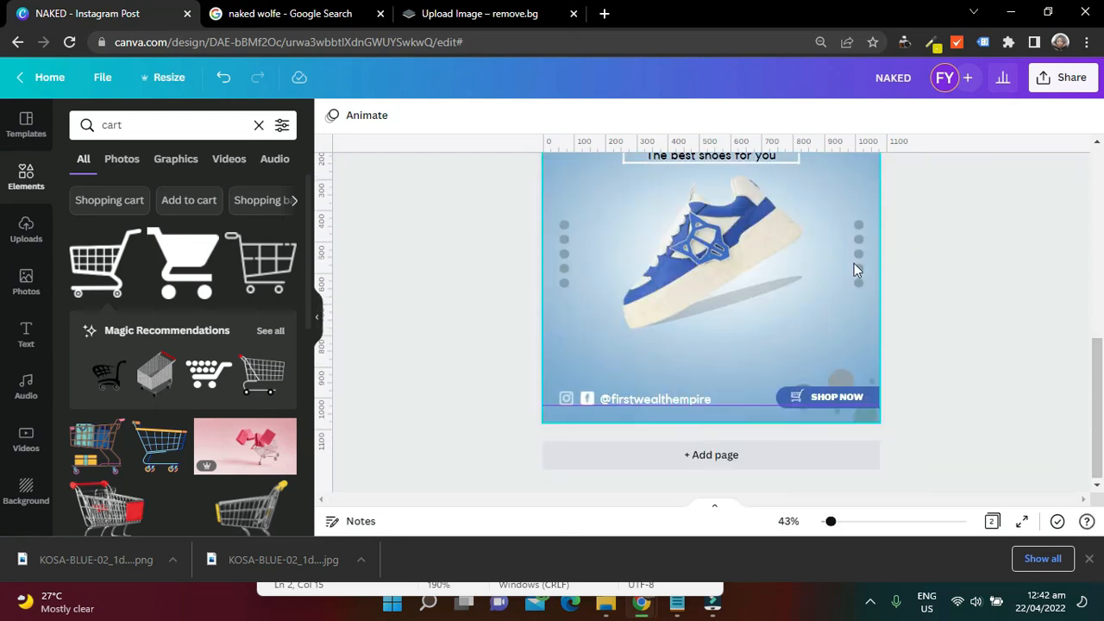
{"action": "mouse_move", "coordinate": [1102, 399]}
{"action": "left_mouse_down"}
{"action": "mouse_move", "coordinate": [1103, 353]}
{"action": "mouse_move", "coordinate": [1102, 396]}
{"action": "left_mouse_up"}
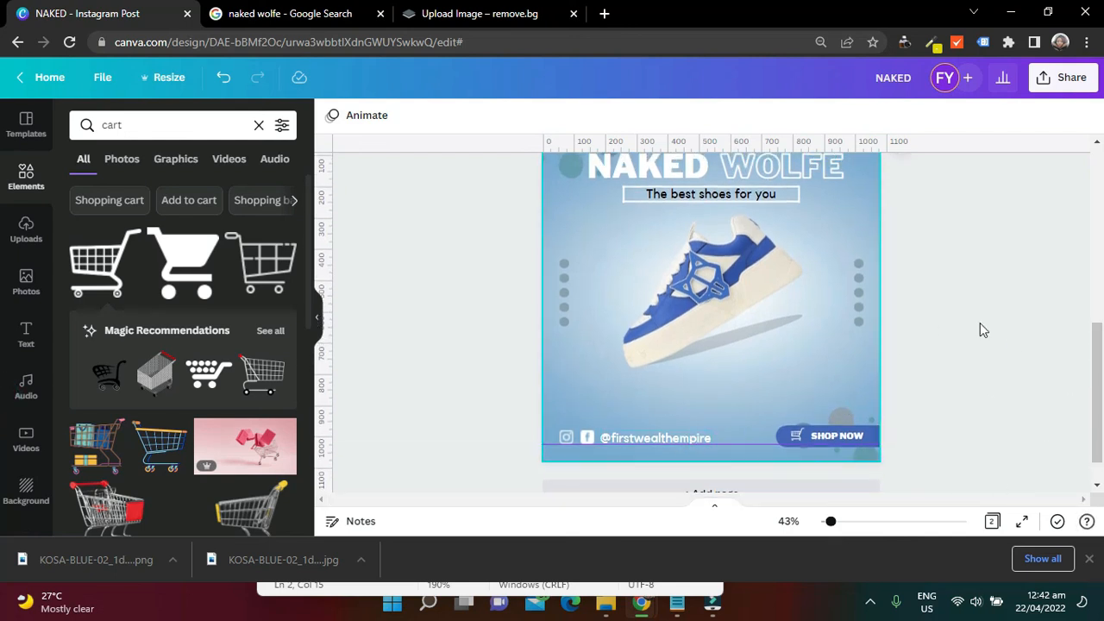
{"action": "left_click", "coordinate": [694, 436]}
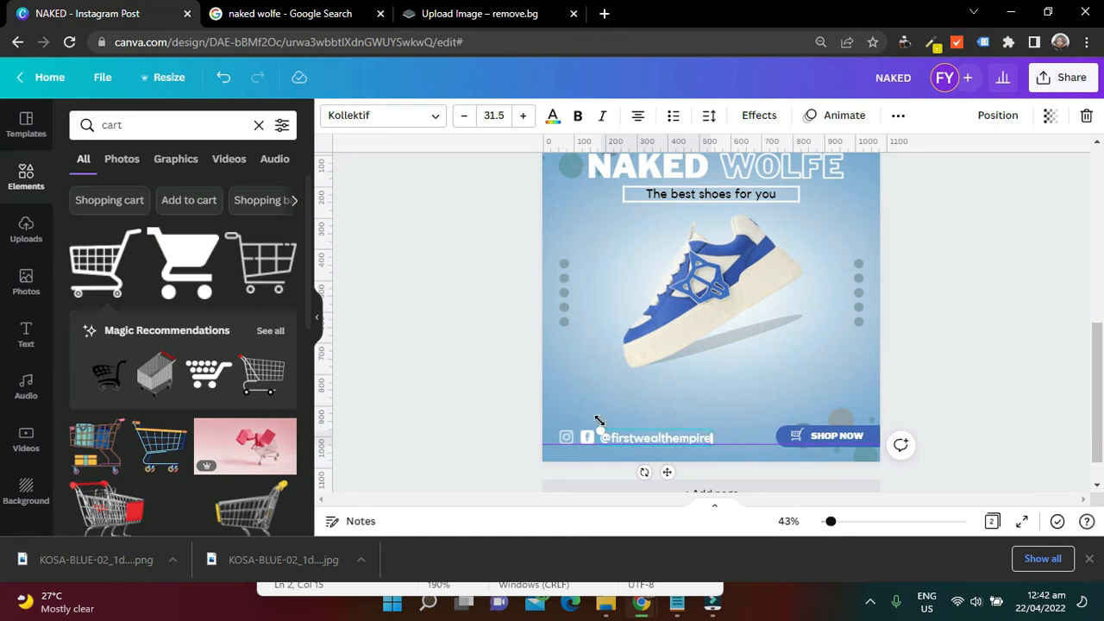
{"action": "left_click_drag", "start_coordinate": [598, 427], "coordinate": [620, 434]}
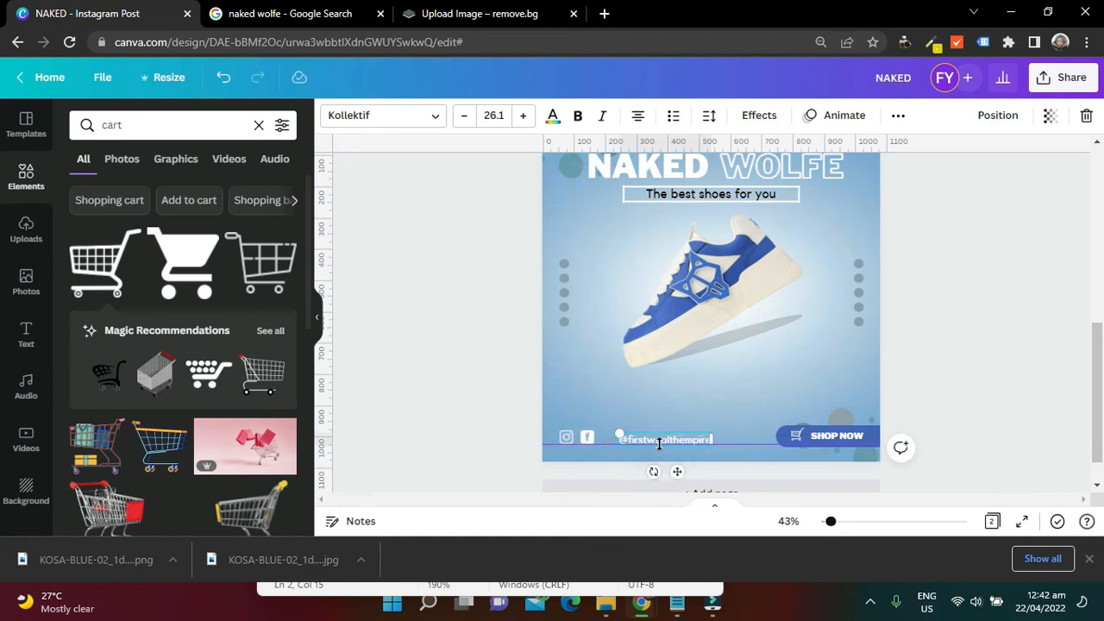
{"action": "left_click_drag", "start_coordinate": [672, 472], "coordinate": [656, 471]}
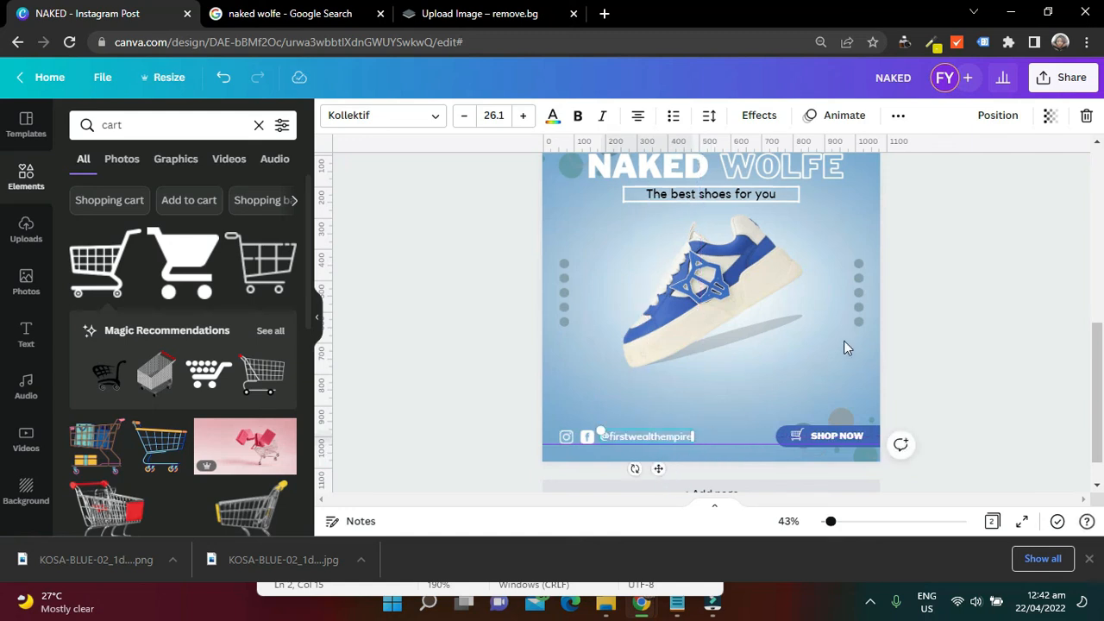
{"action": "left_click", "coordinate": [953, 298]}
Remove the two horizontal guides near the upper and lower edges of page 2
{"action": "scroll", "coordinate": [1007, 316], "scroll_direction": "down", "scroll_amount": 2}
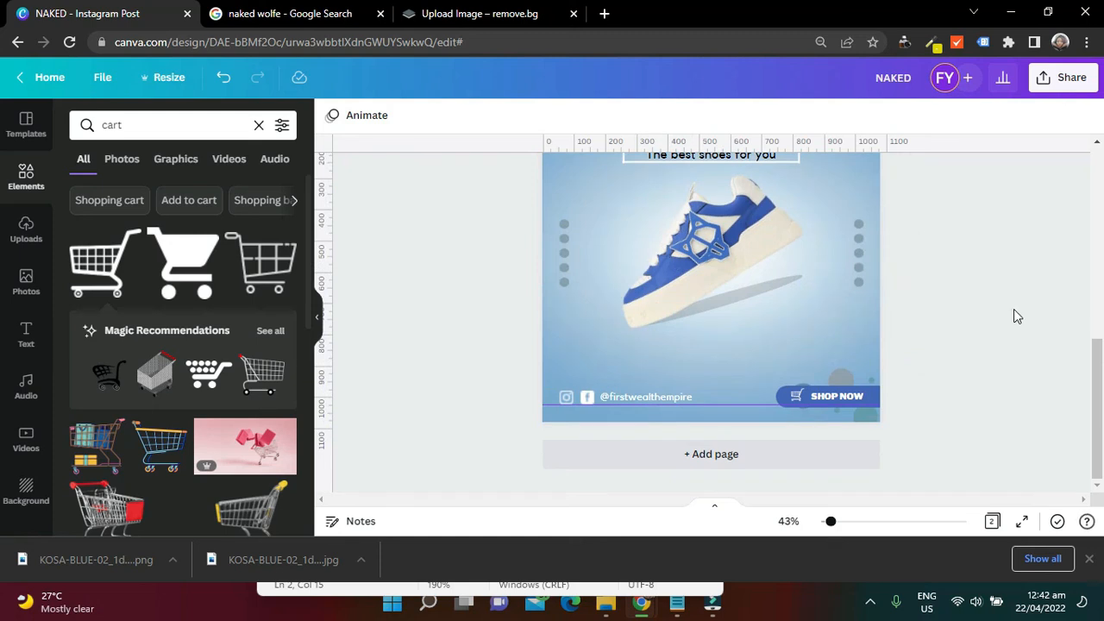
{"action": "scroll", "coordinate": [1014, 317], "scroll_direction": "up", "scroll_amount": 2}
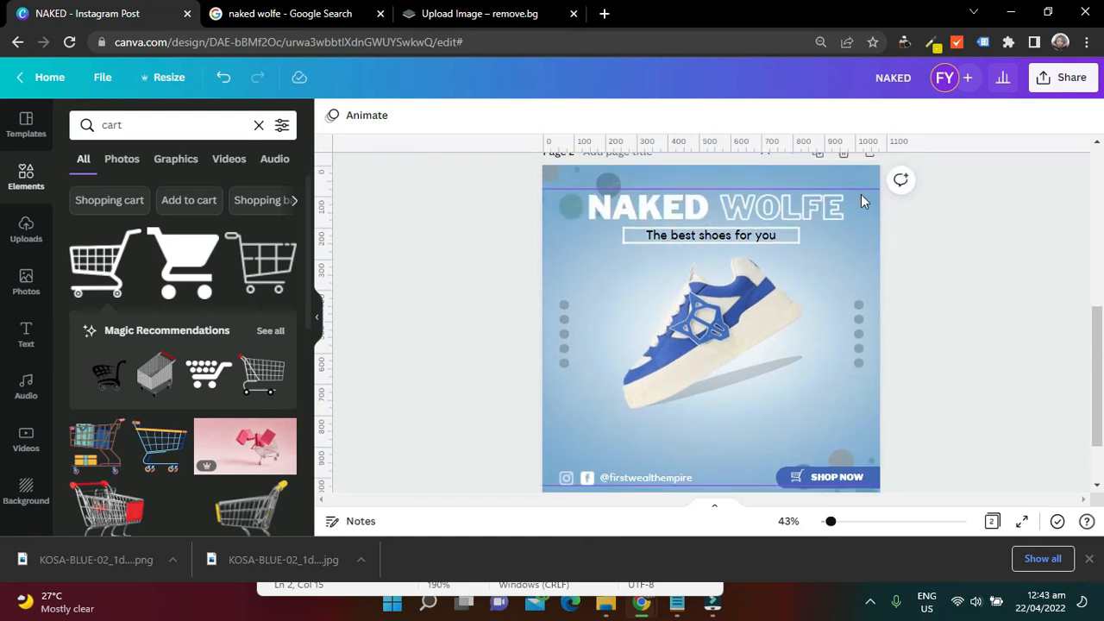
{"action": "left_click_drag", "start_coordinate": [852, 188], "coordinate": [905, 5]}
{"action": "left_click_drag", "start_coordinate": [764, 485], "coordinate": [766, 553]}
{"action": "mouse_move", "coordinate": [1095, 367]}
{"action": "left_mouse_down"}
{"action": "mouse_move", "coordinate": [1103, 408]}
{"action": "mouse_move", "coordinate": [1103, 384]}
{"action": "left_mouse_up"}
{"action": "left_click", "coordinate": [1062, 78]}
{"action": "left_click", "coordinate": [517, 279]}
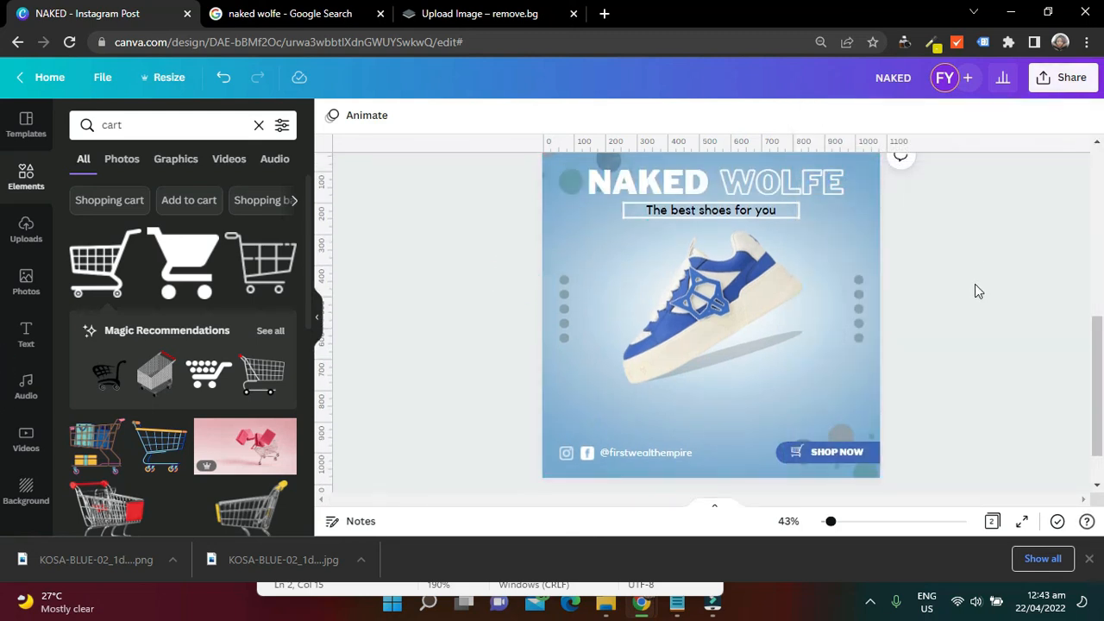
{"action": "scroll", "coordinate": [991, 272], "scroll_direction": "up", "scroll_amount": 1}
{"action": "scroll", "coordinate": [992, 272], "scroll_direction": "down", "scroll_amount": 3}
{"action": "scroll", "coordinate": [992, 273], "scroll_direction": "up", "scroll_amount": 2}
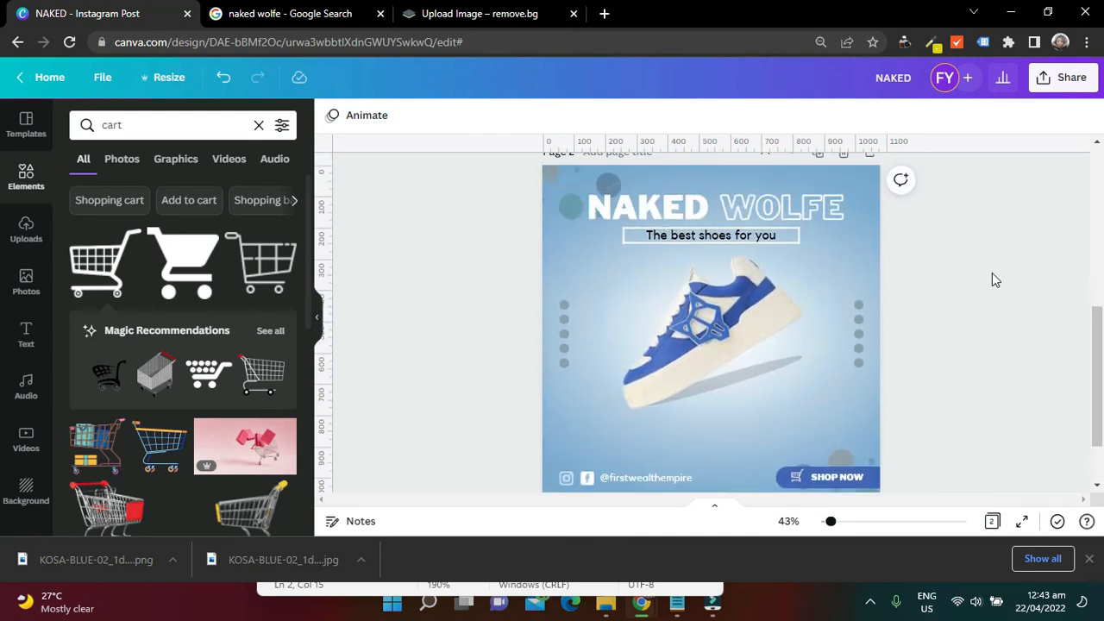